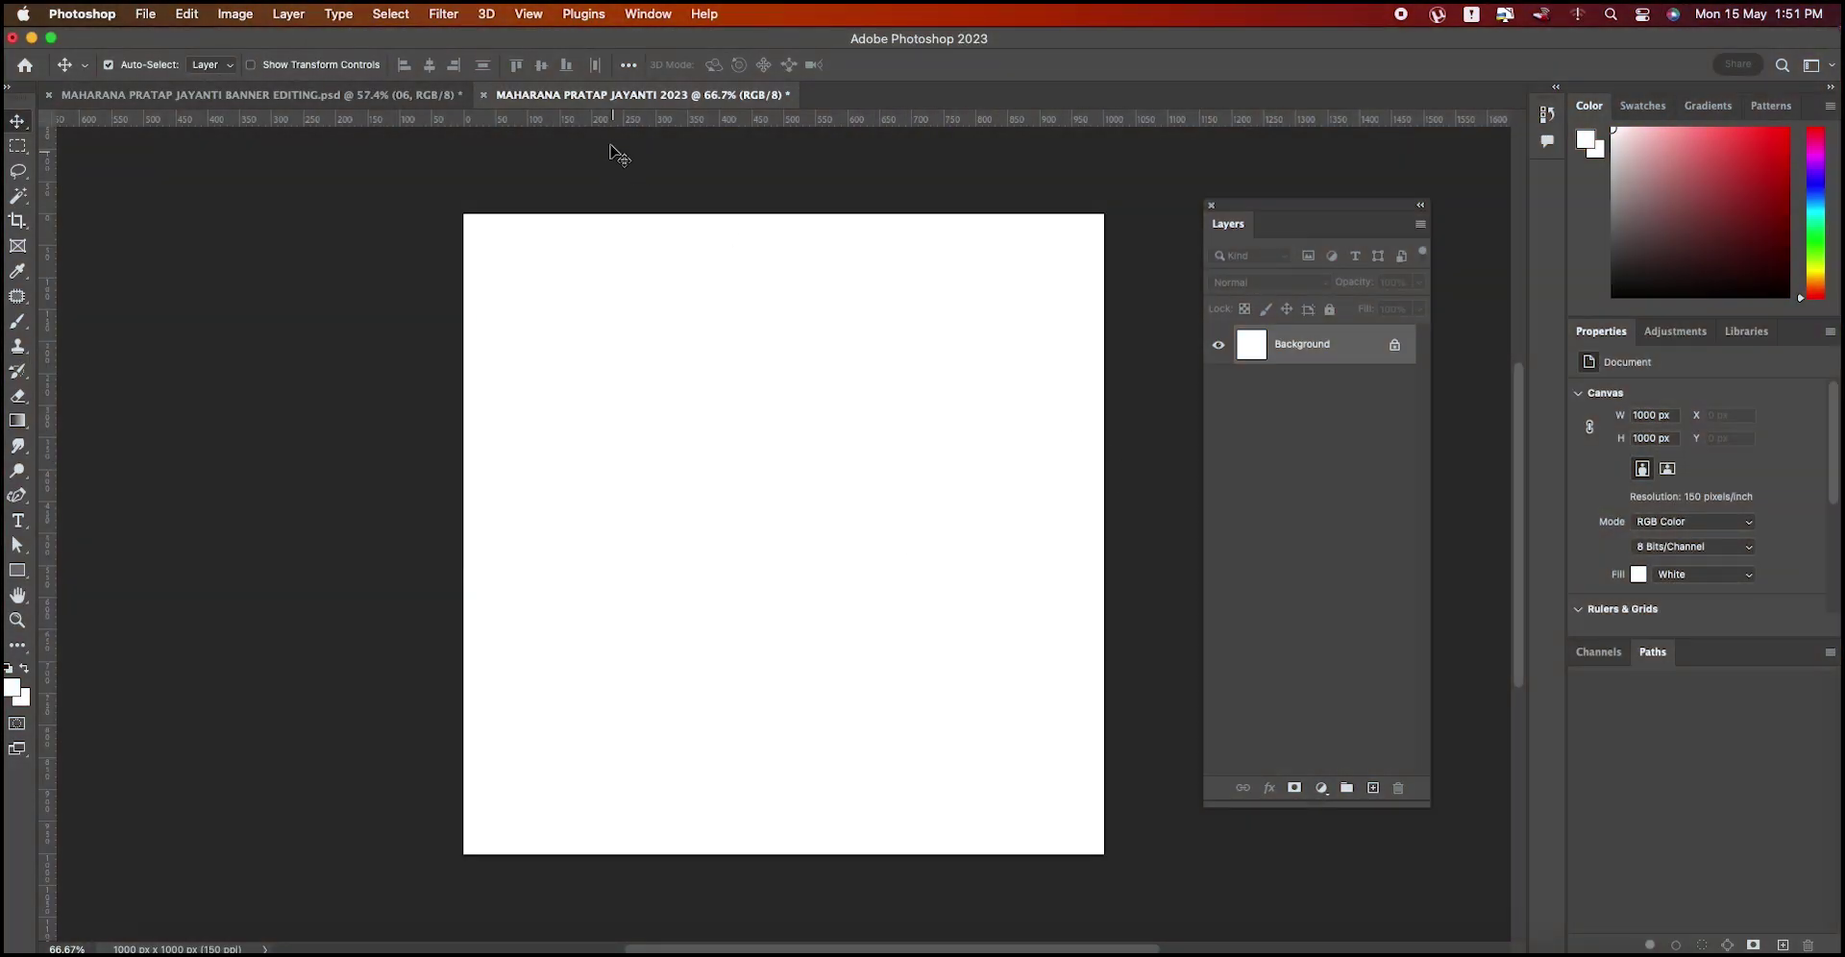
Step: Copy the orange-yellow BG layer from the banner file into the floated 2023 document
click(428, 97)
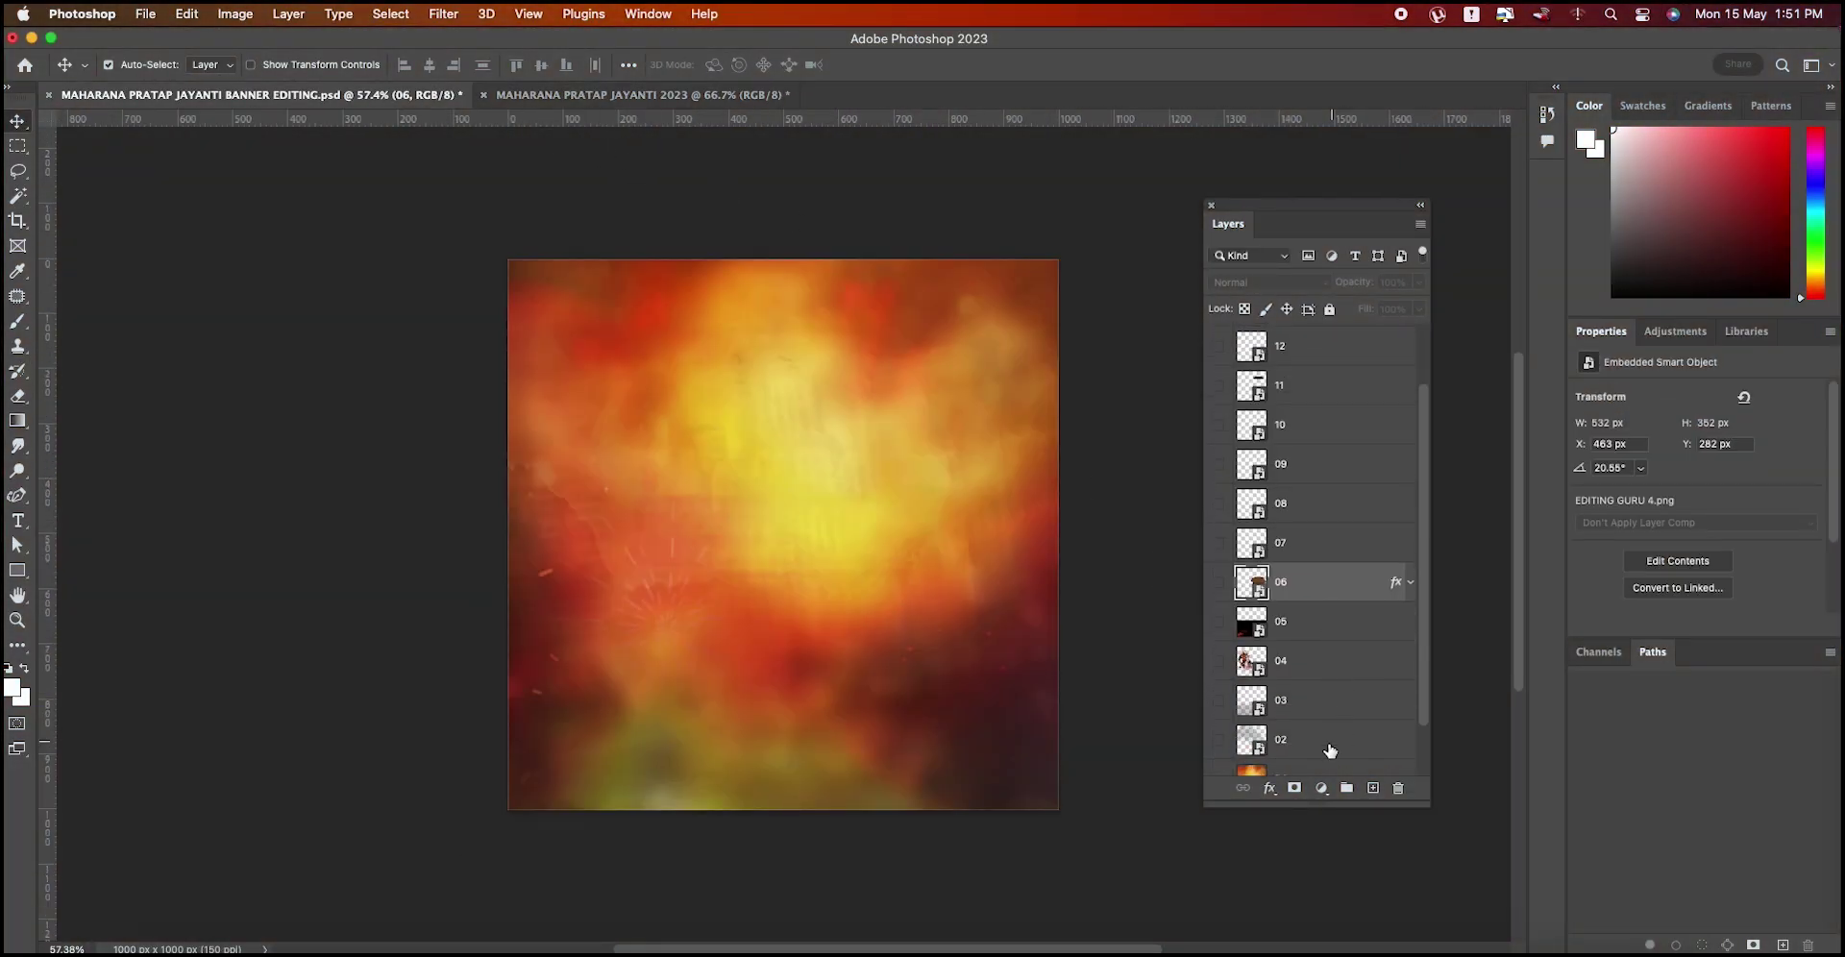
scroll(1326, 740, down, 3)
click(1312, 728)
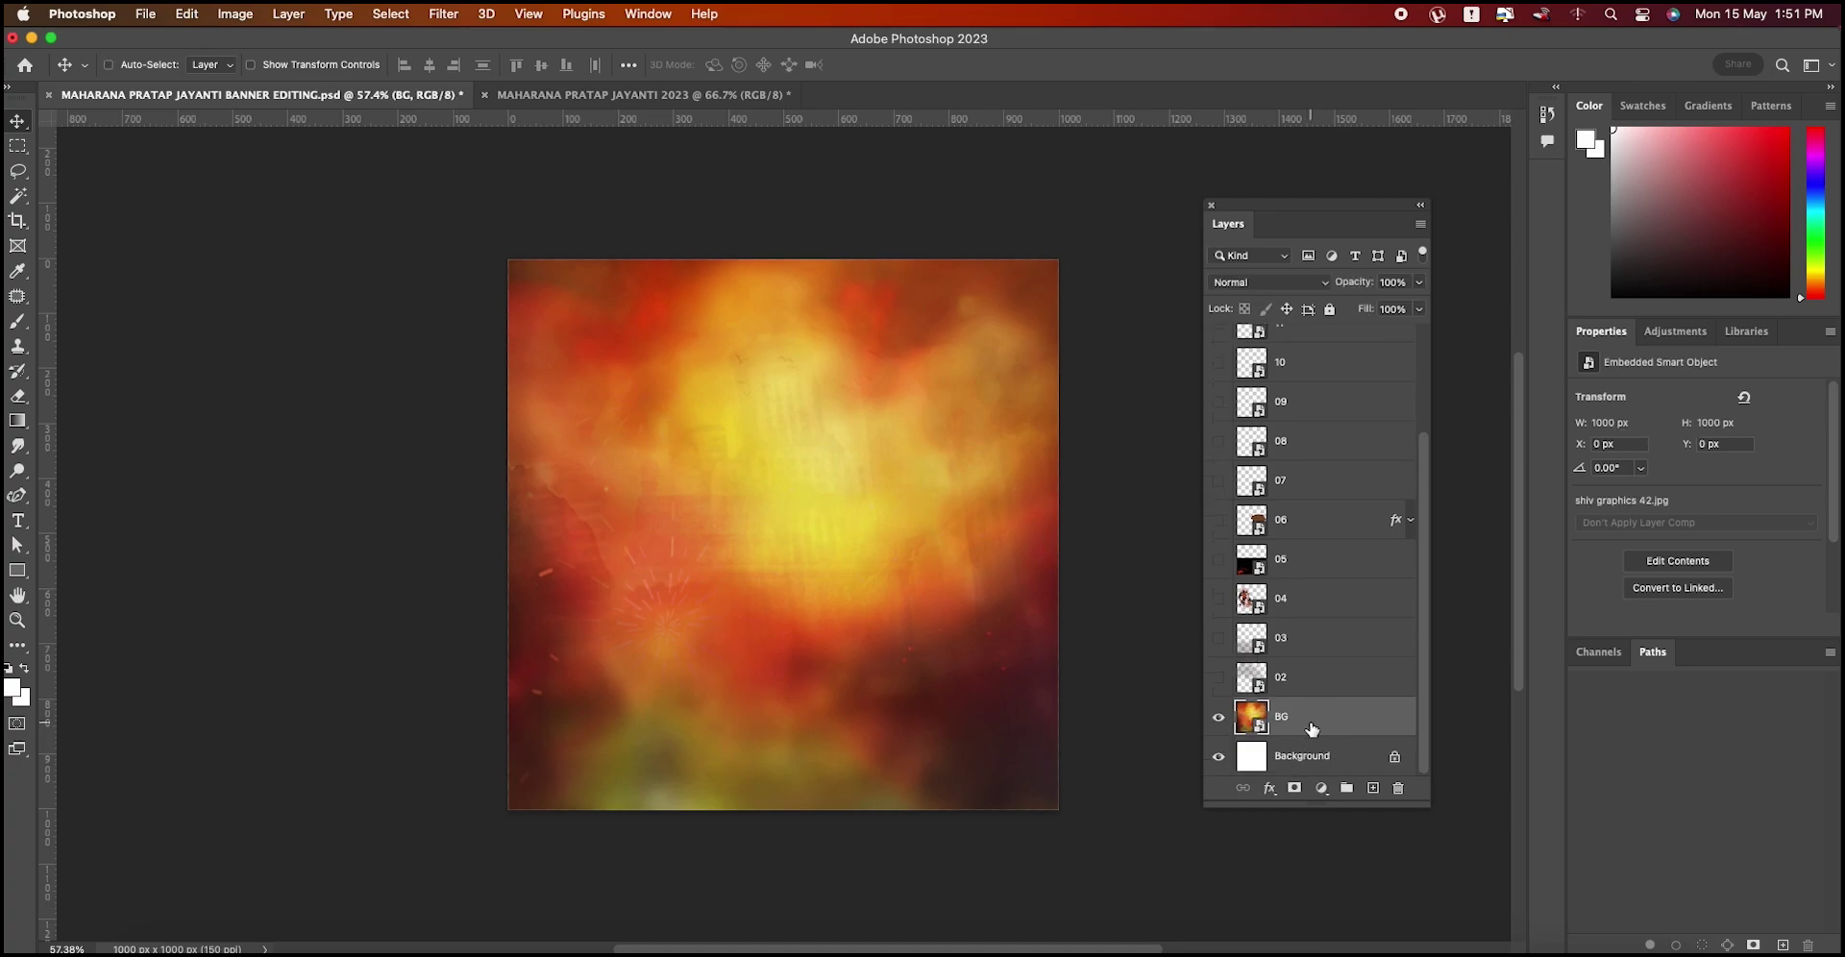
drag(605, 95, 697, 104)
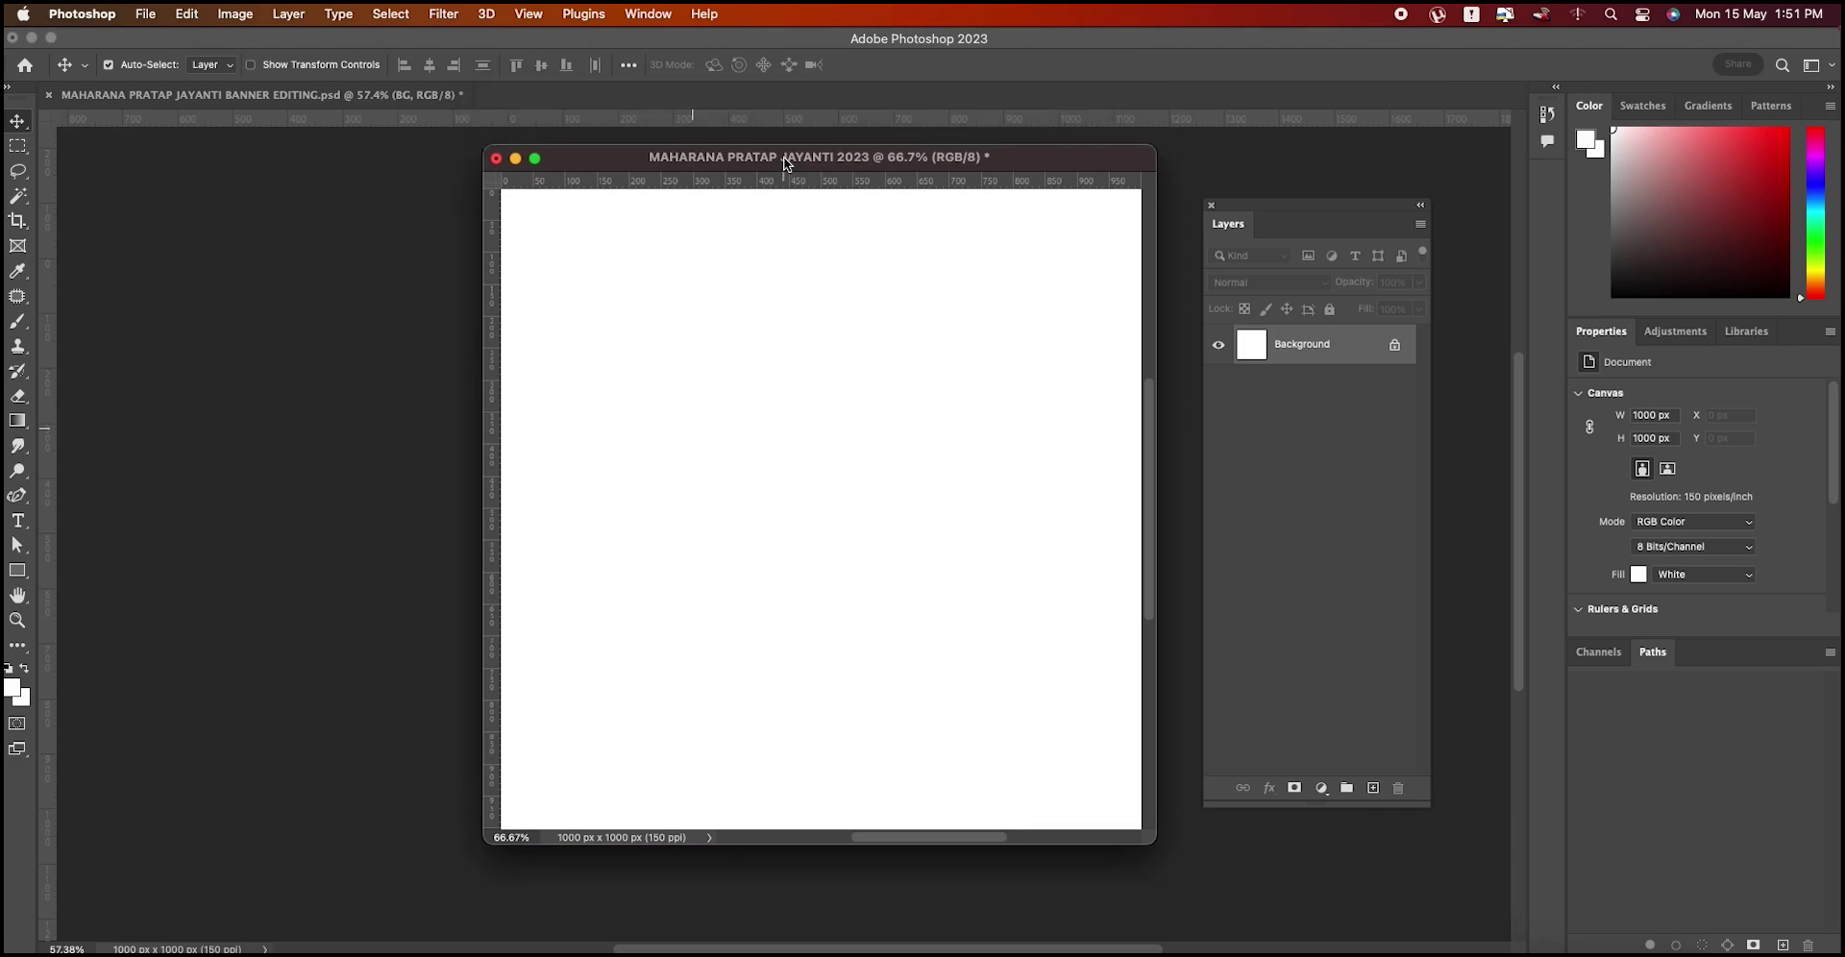
drag(781, 85, 836, 534)
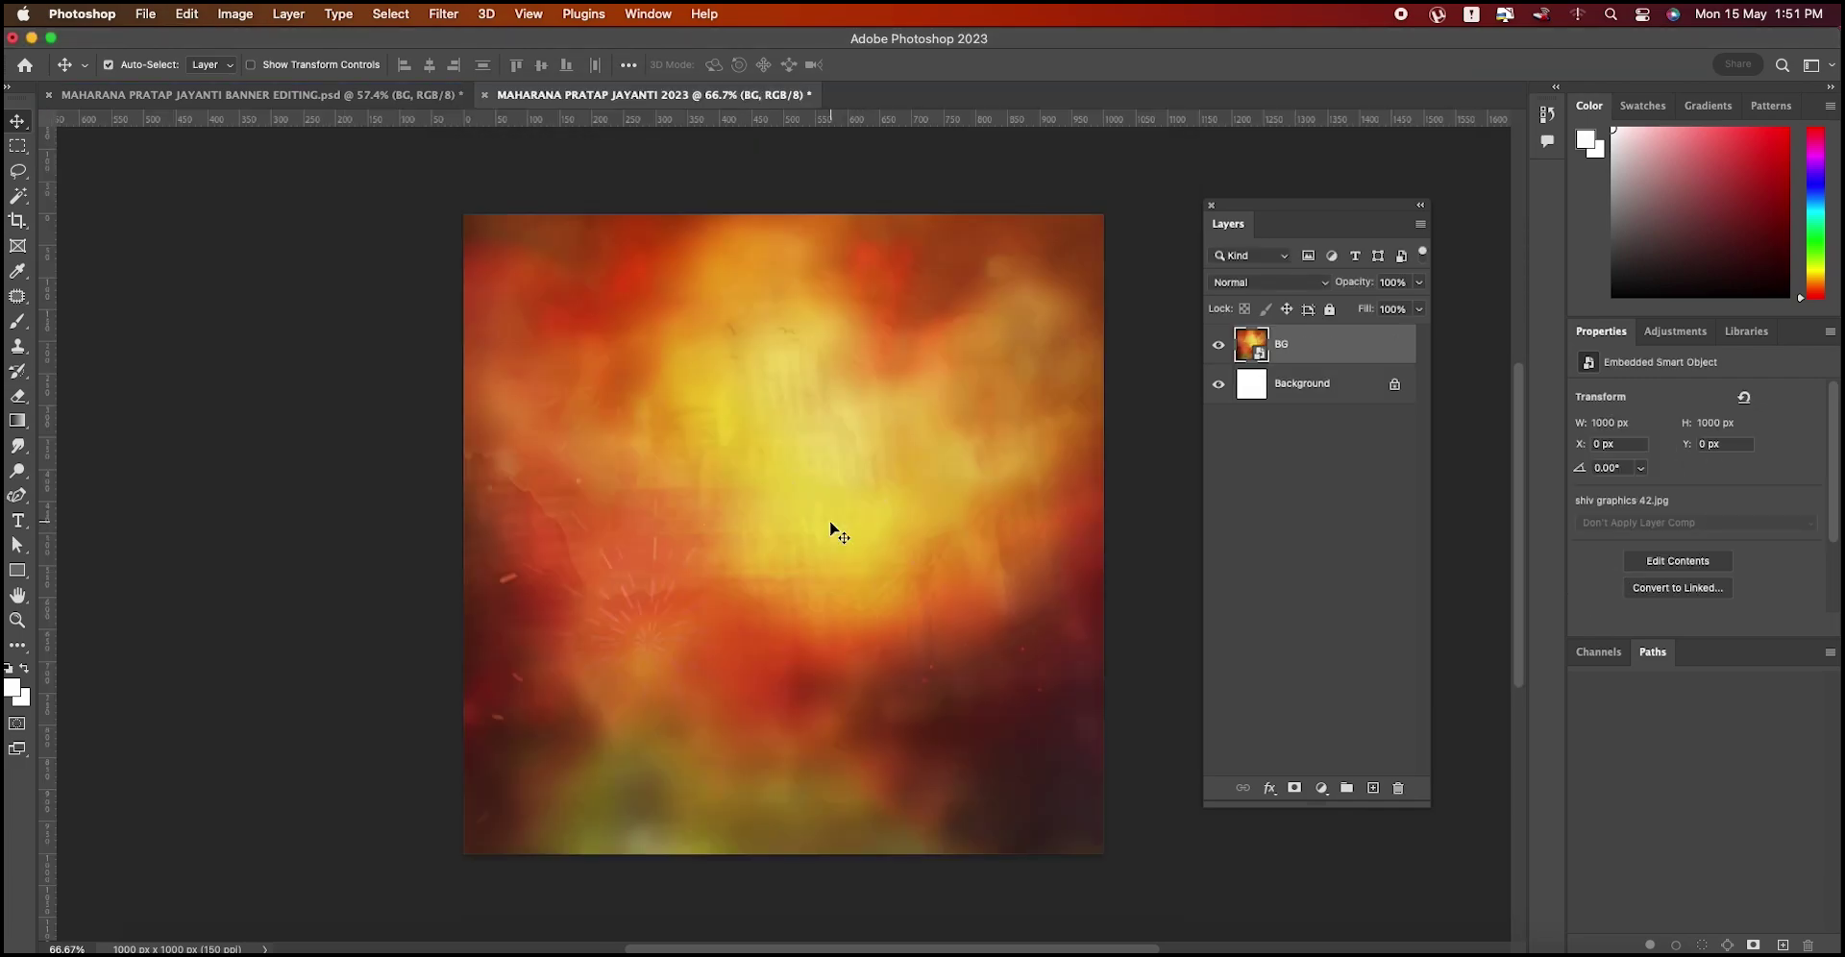
click(384, 95)
Step: Copy the warrior-and-horse portrait layer 02 into the 2023 file and move it to the top
click(1294, 722)
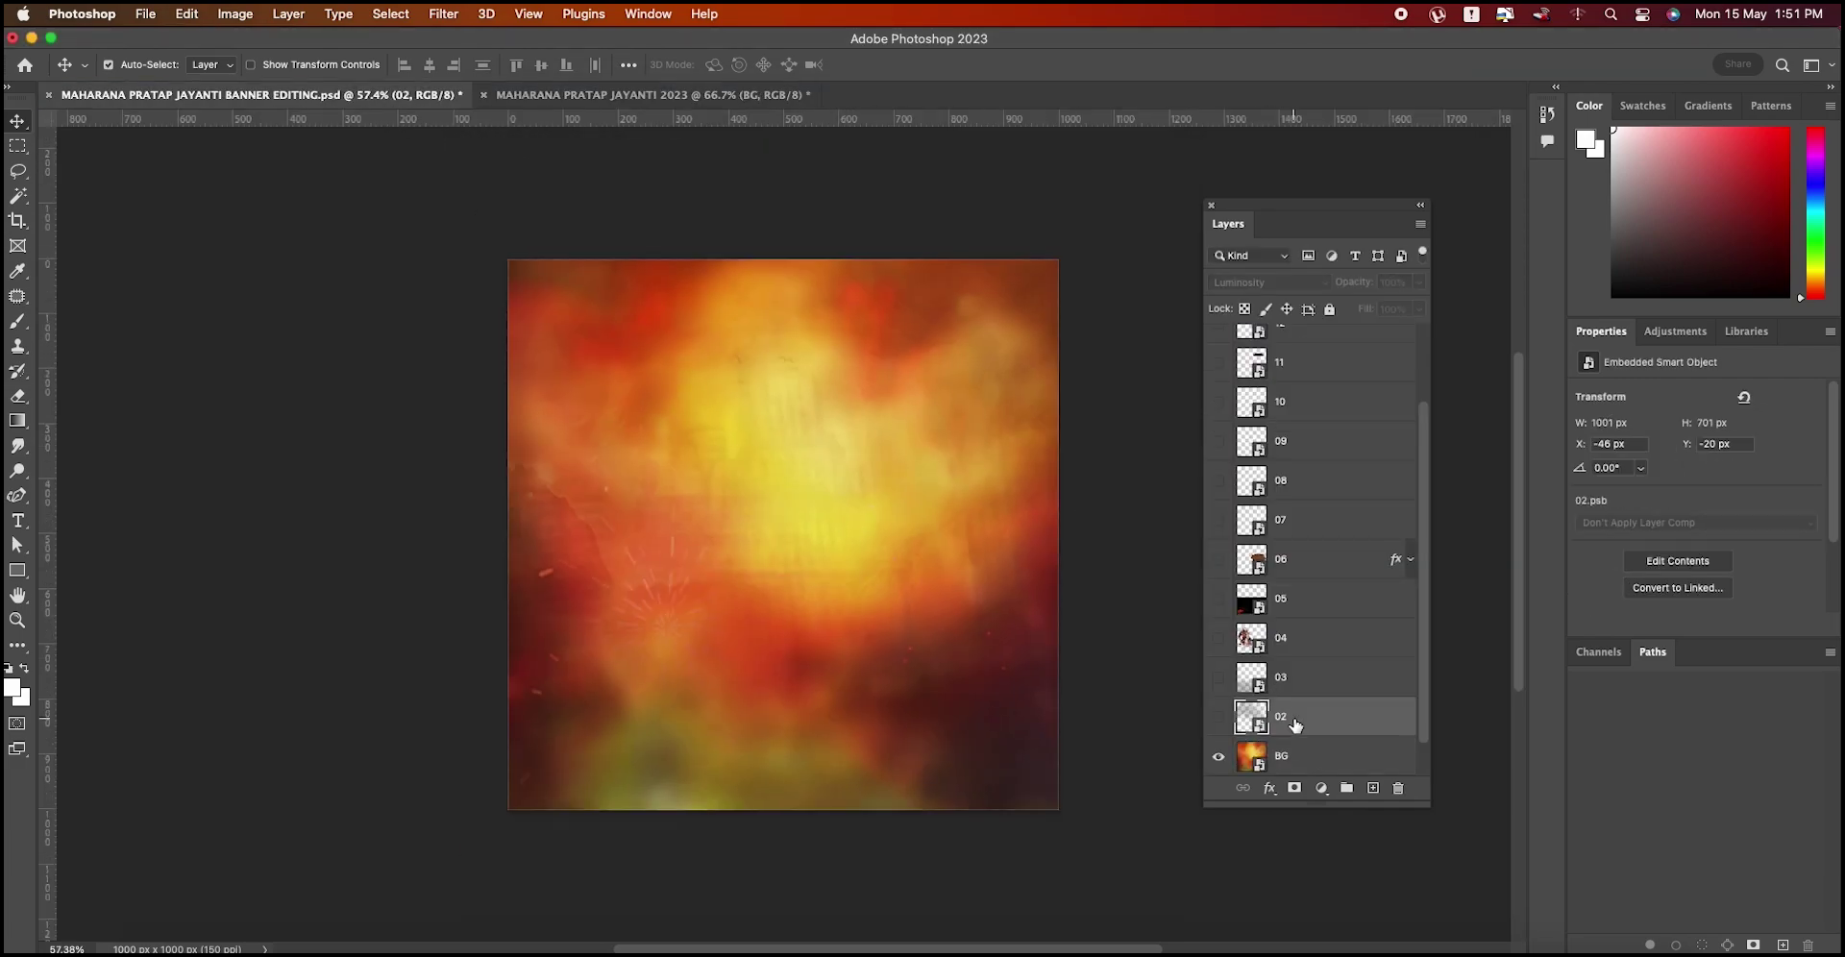
drag(574, 185, 875, 620)
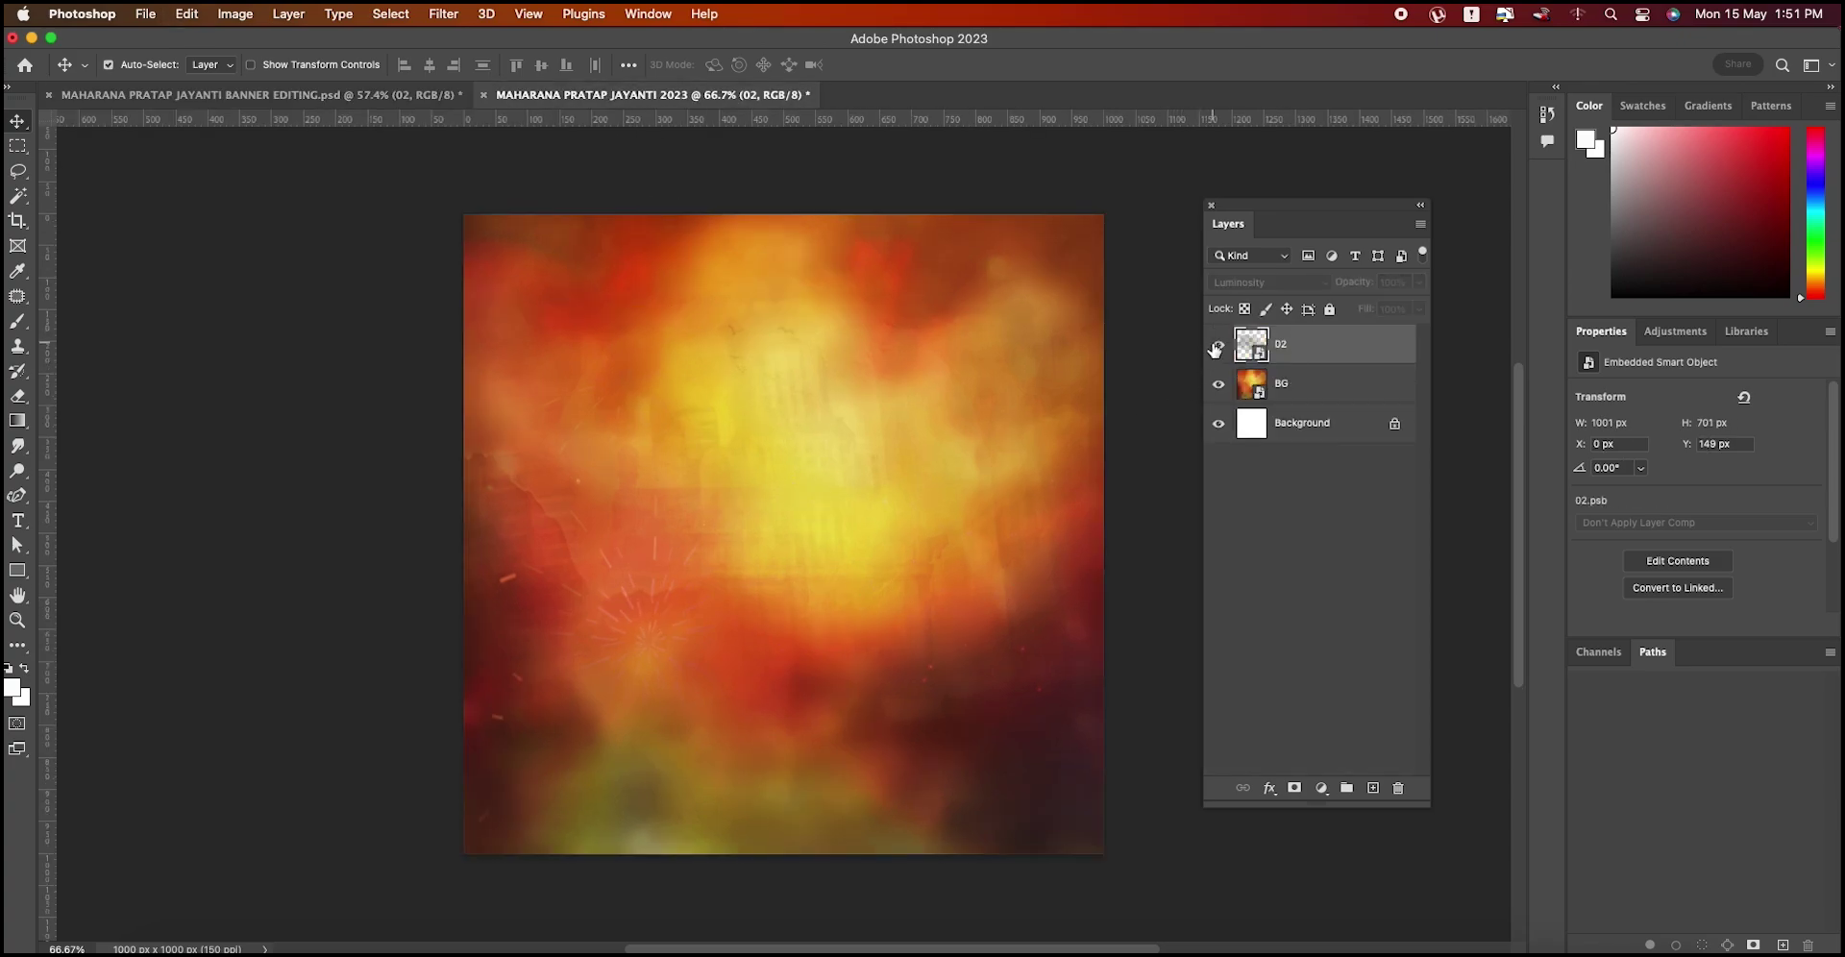
click(1217, 344)
key(ctrl+t)
drag(920, 486, 886, 385)
key(Return)
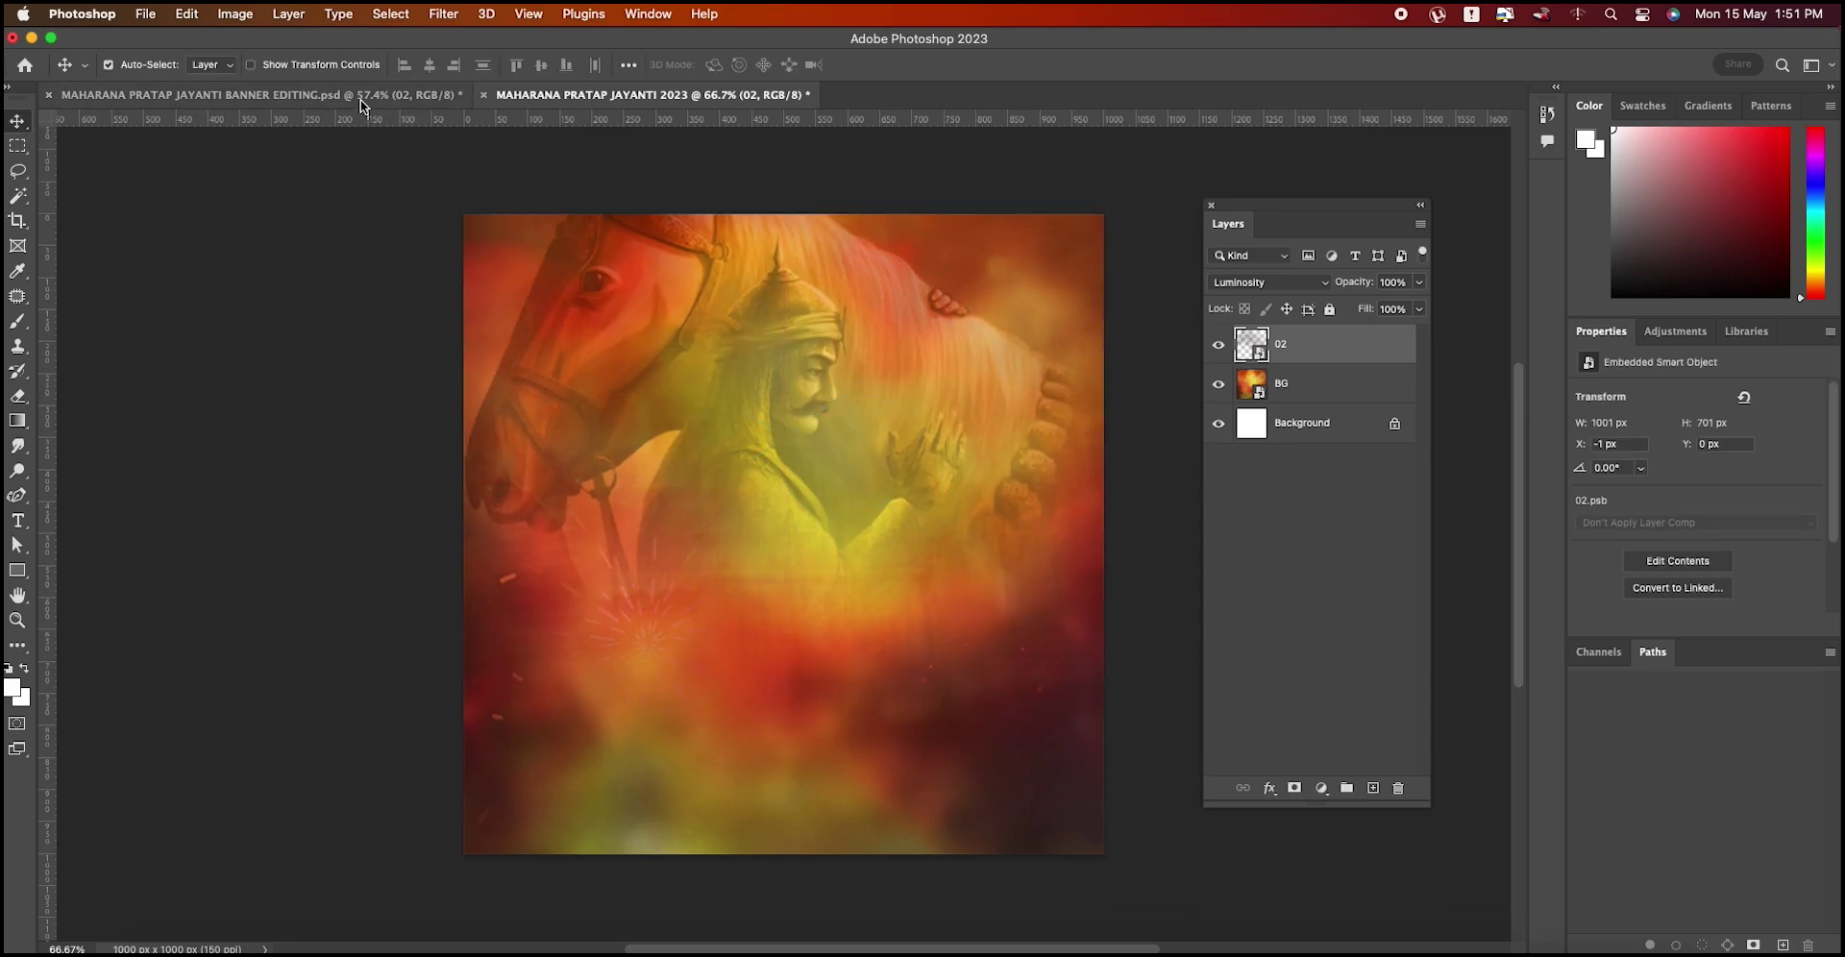
Step: Paste the battle-scene layer 03 into the 2023 file across the lower half
click(362, 100)
click(1292, 713)
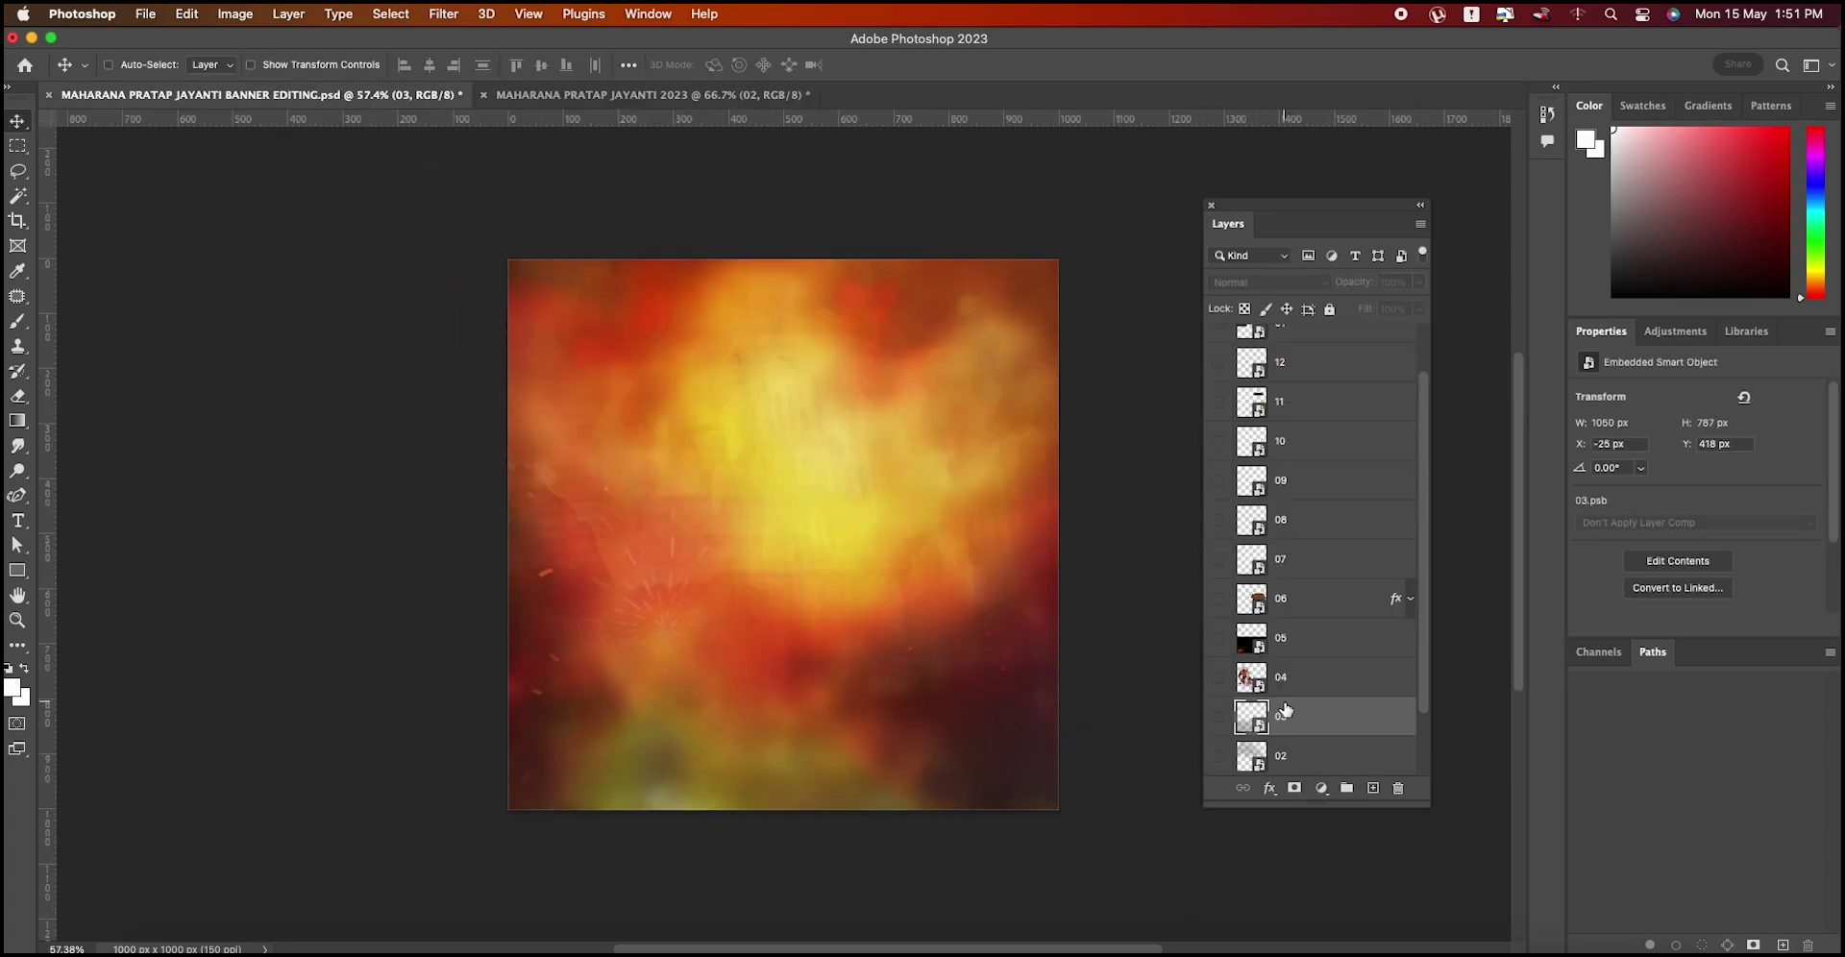
click(590, 94)
key(ctrl+v)
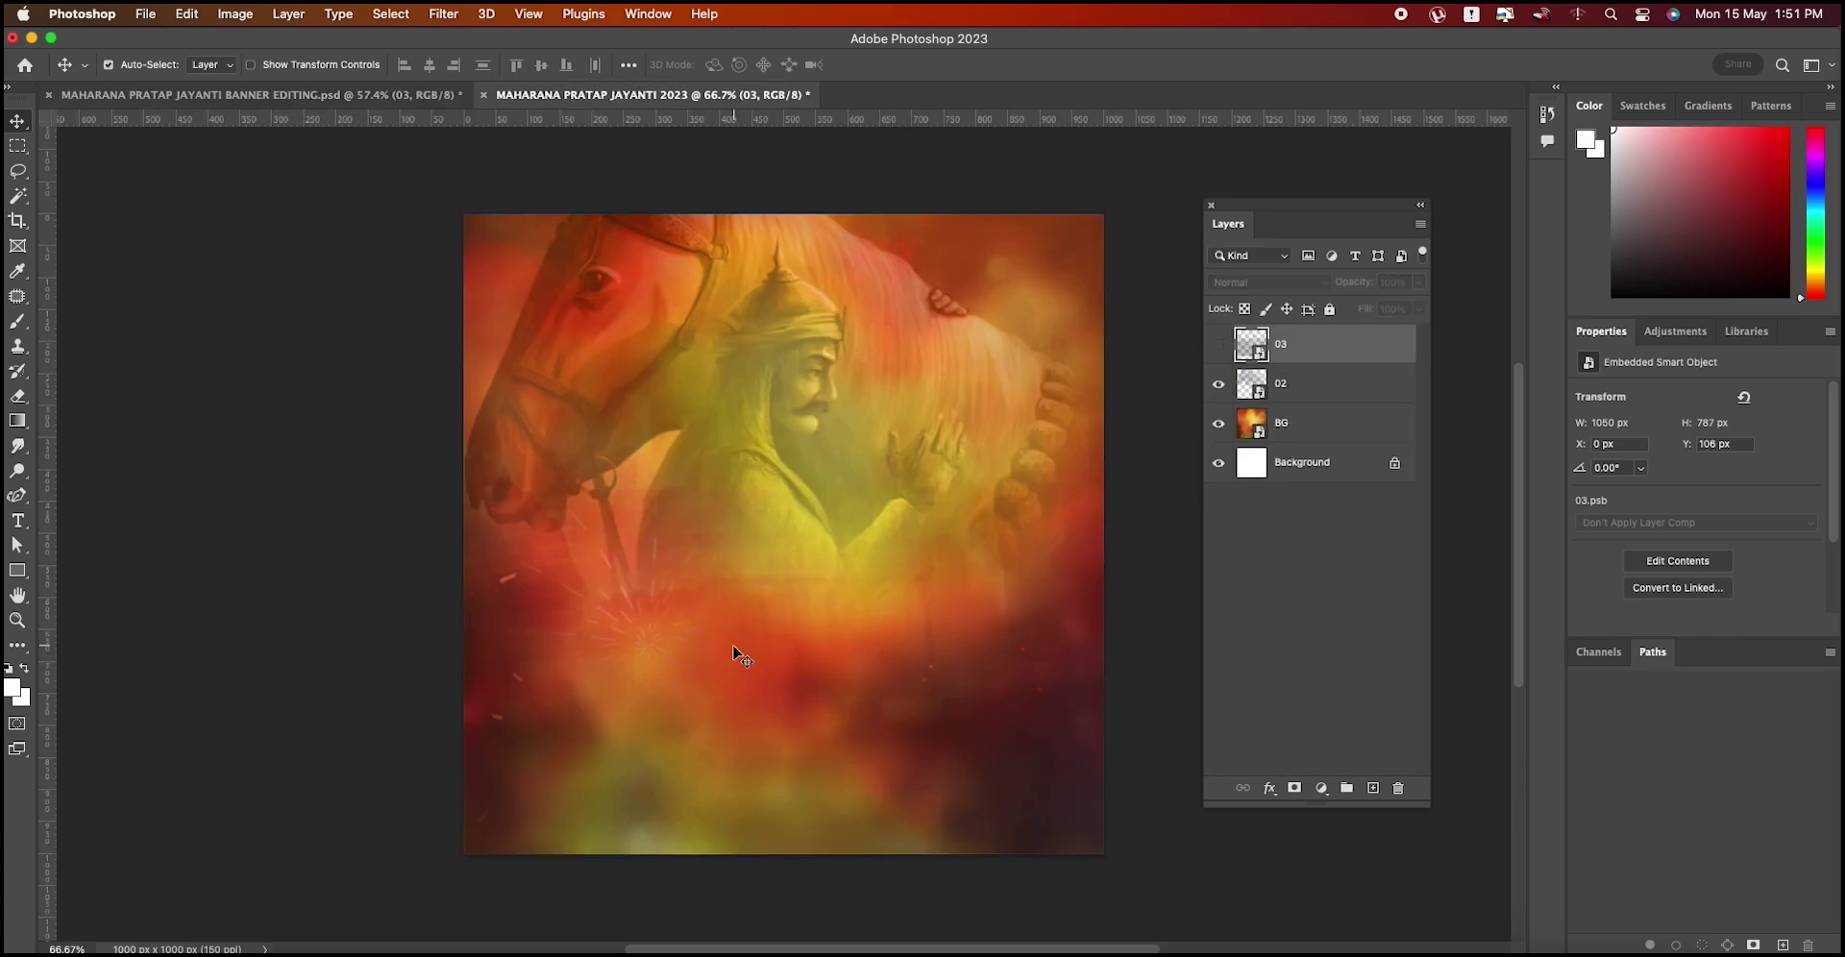
drag(845, 582, 834, 720)
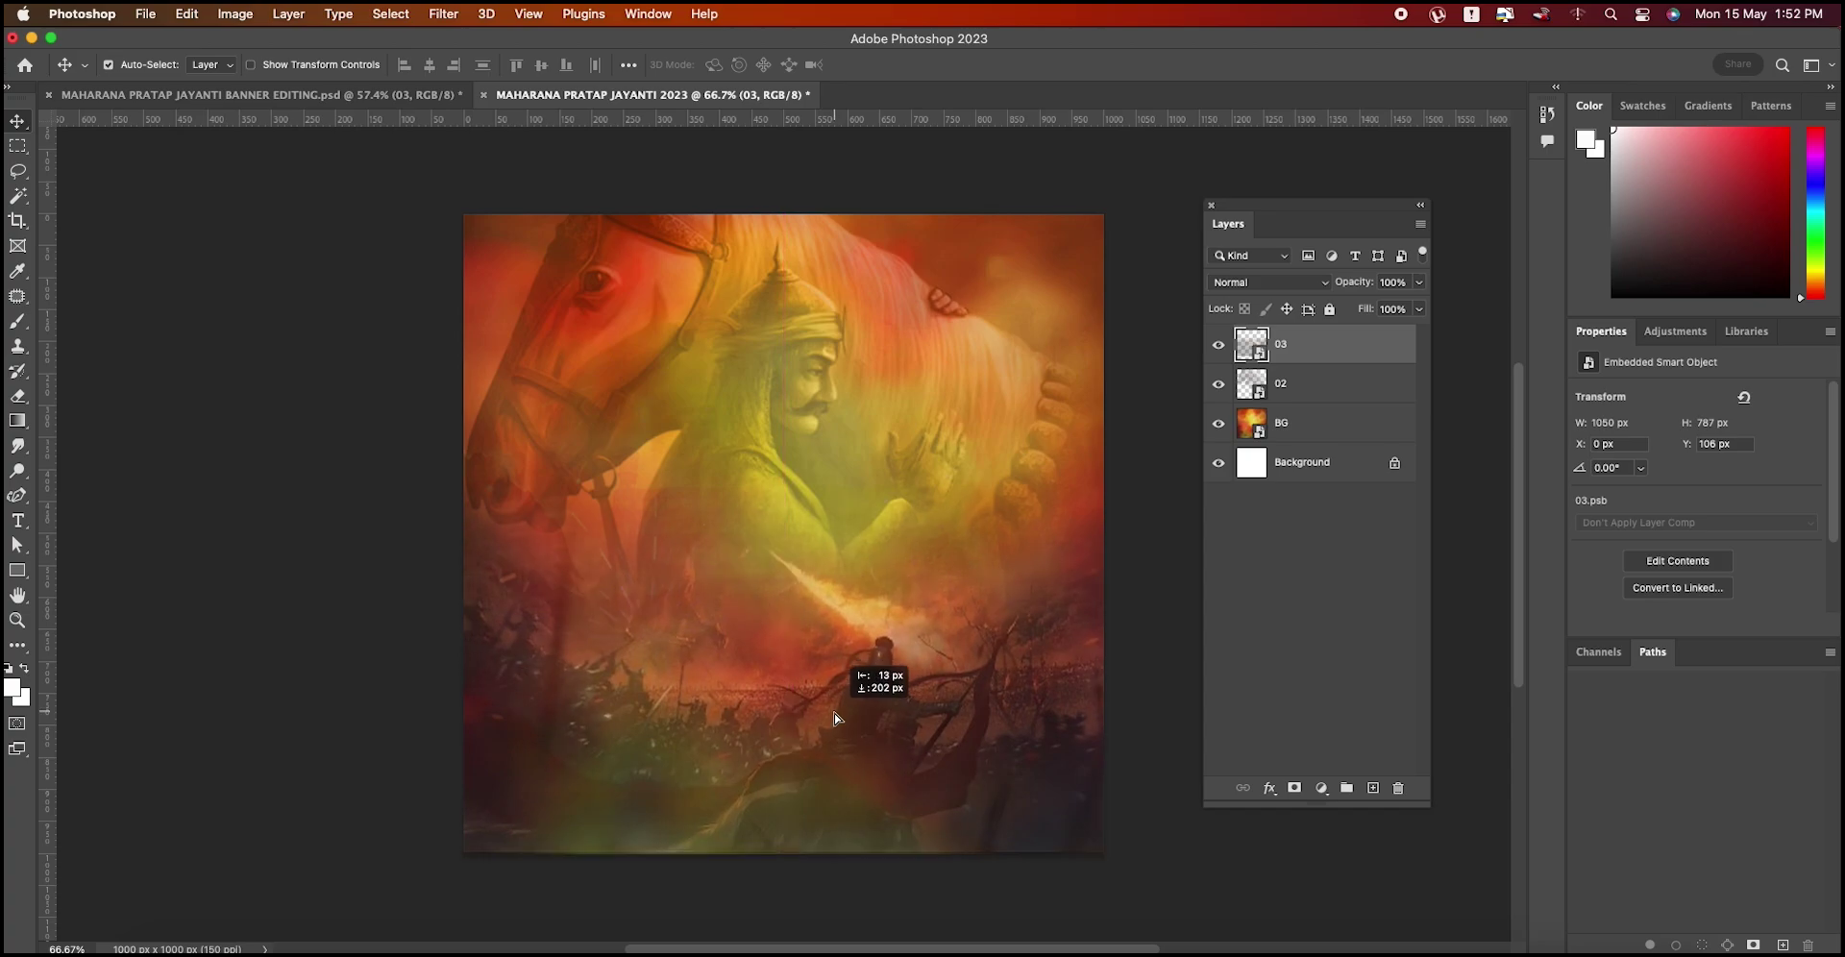
key(ctrl+Tab)
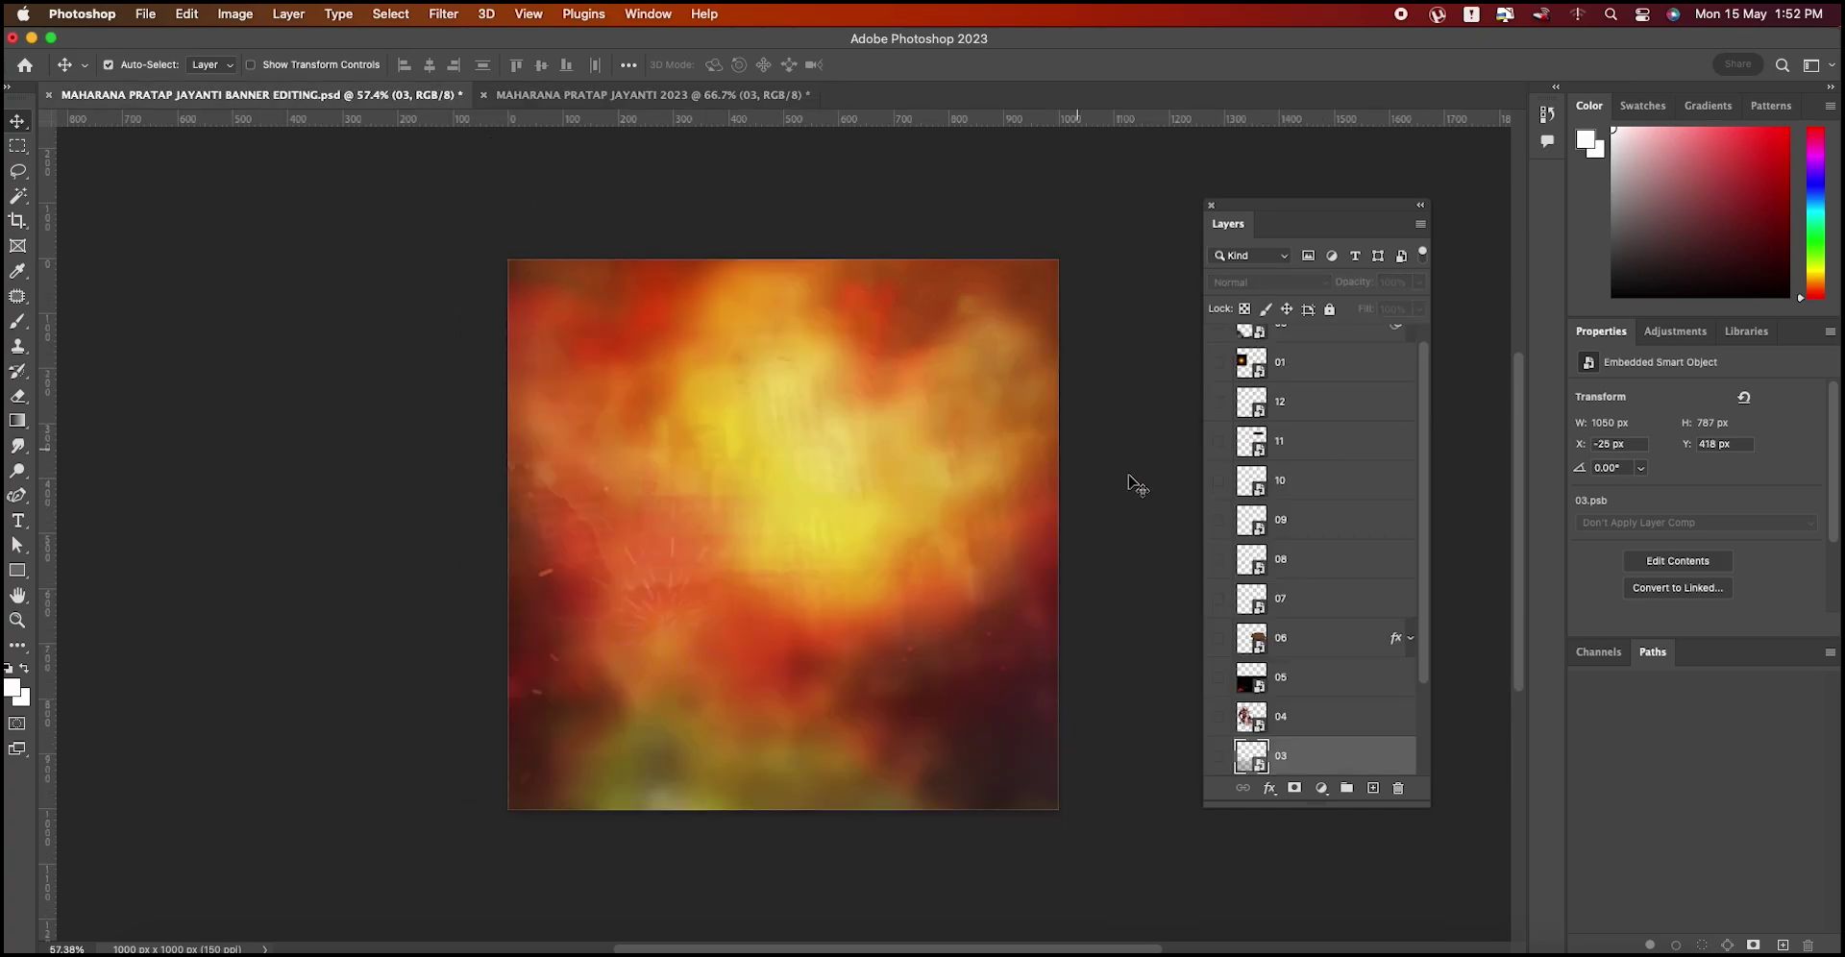
Step: Copy the white-horse rider layer 04 into the 2023 banner at the left
drag(1281, 722, 1266, 697)
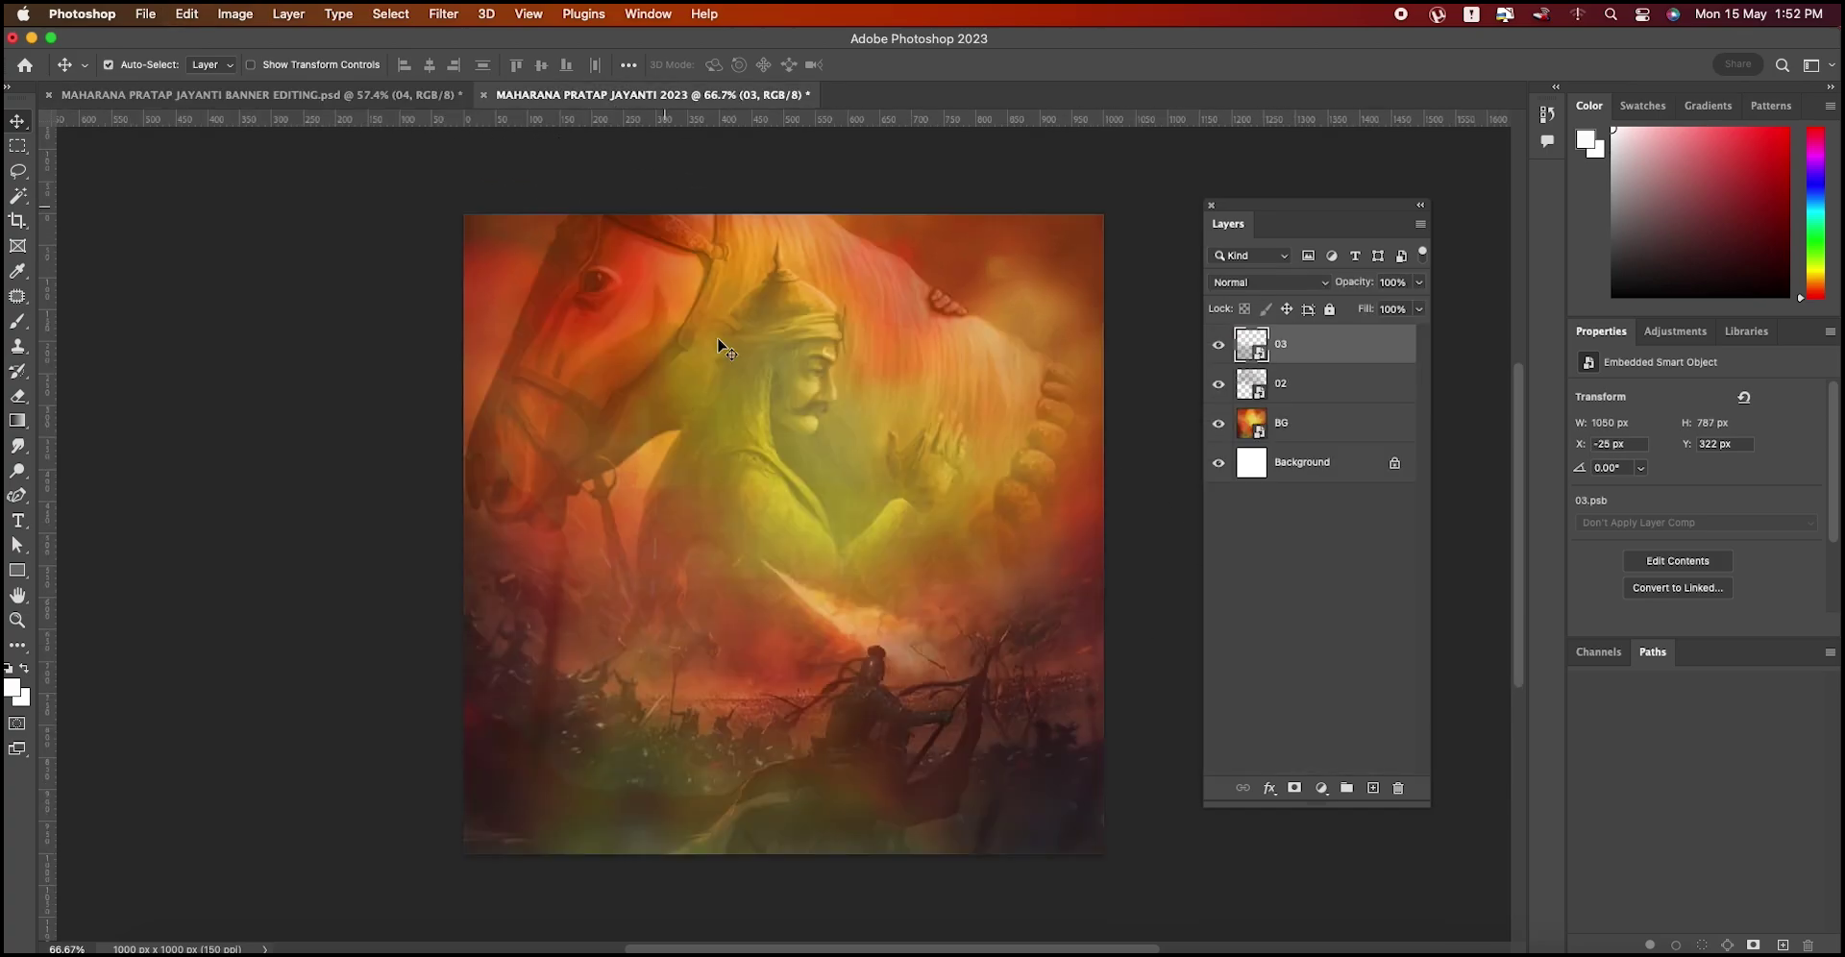
mouse_move(634, 173)
mouse_down()
mouse_move(829, 625)
mouse_move(714, 595)
mouse_up()
click(1218, 344)
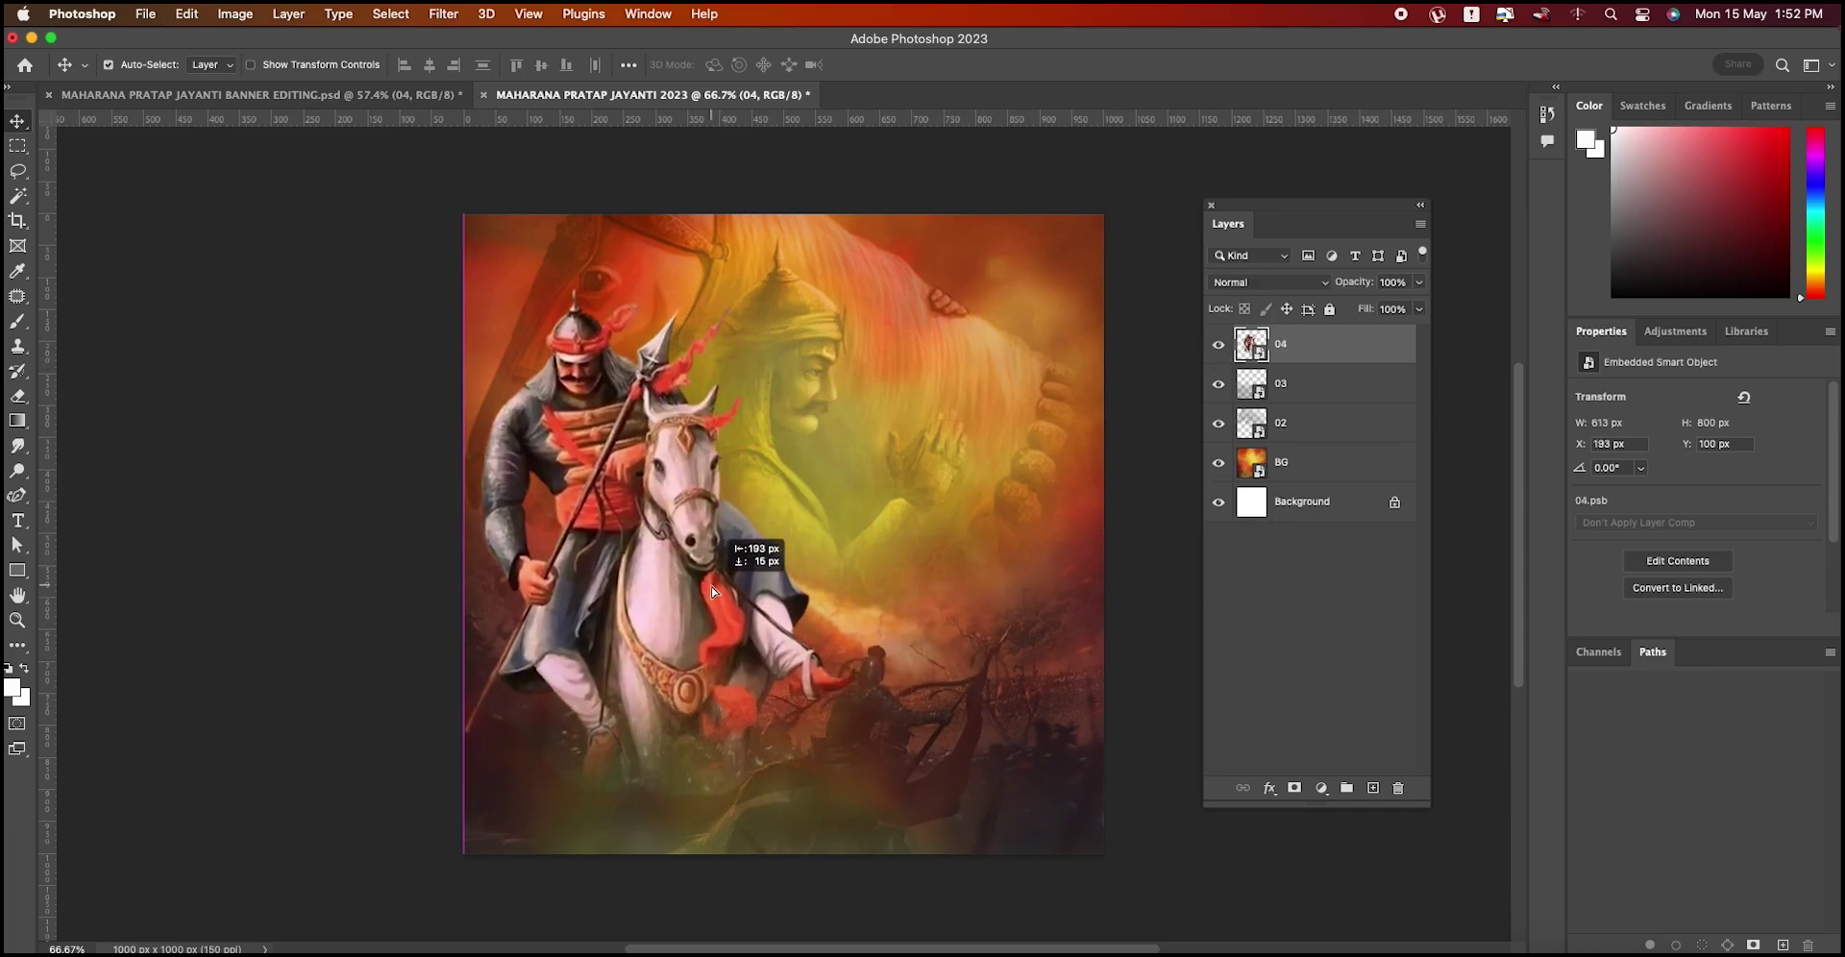
drag(714, 595, 715, 596)
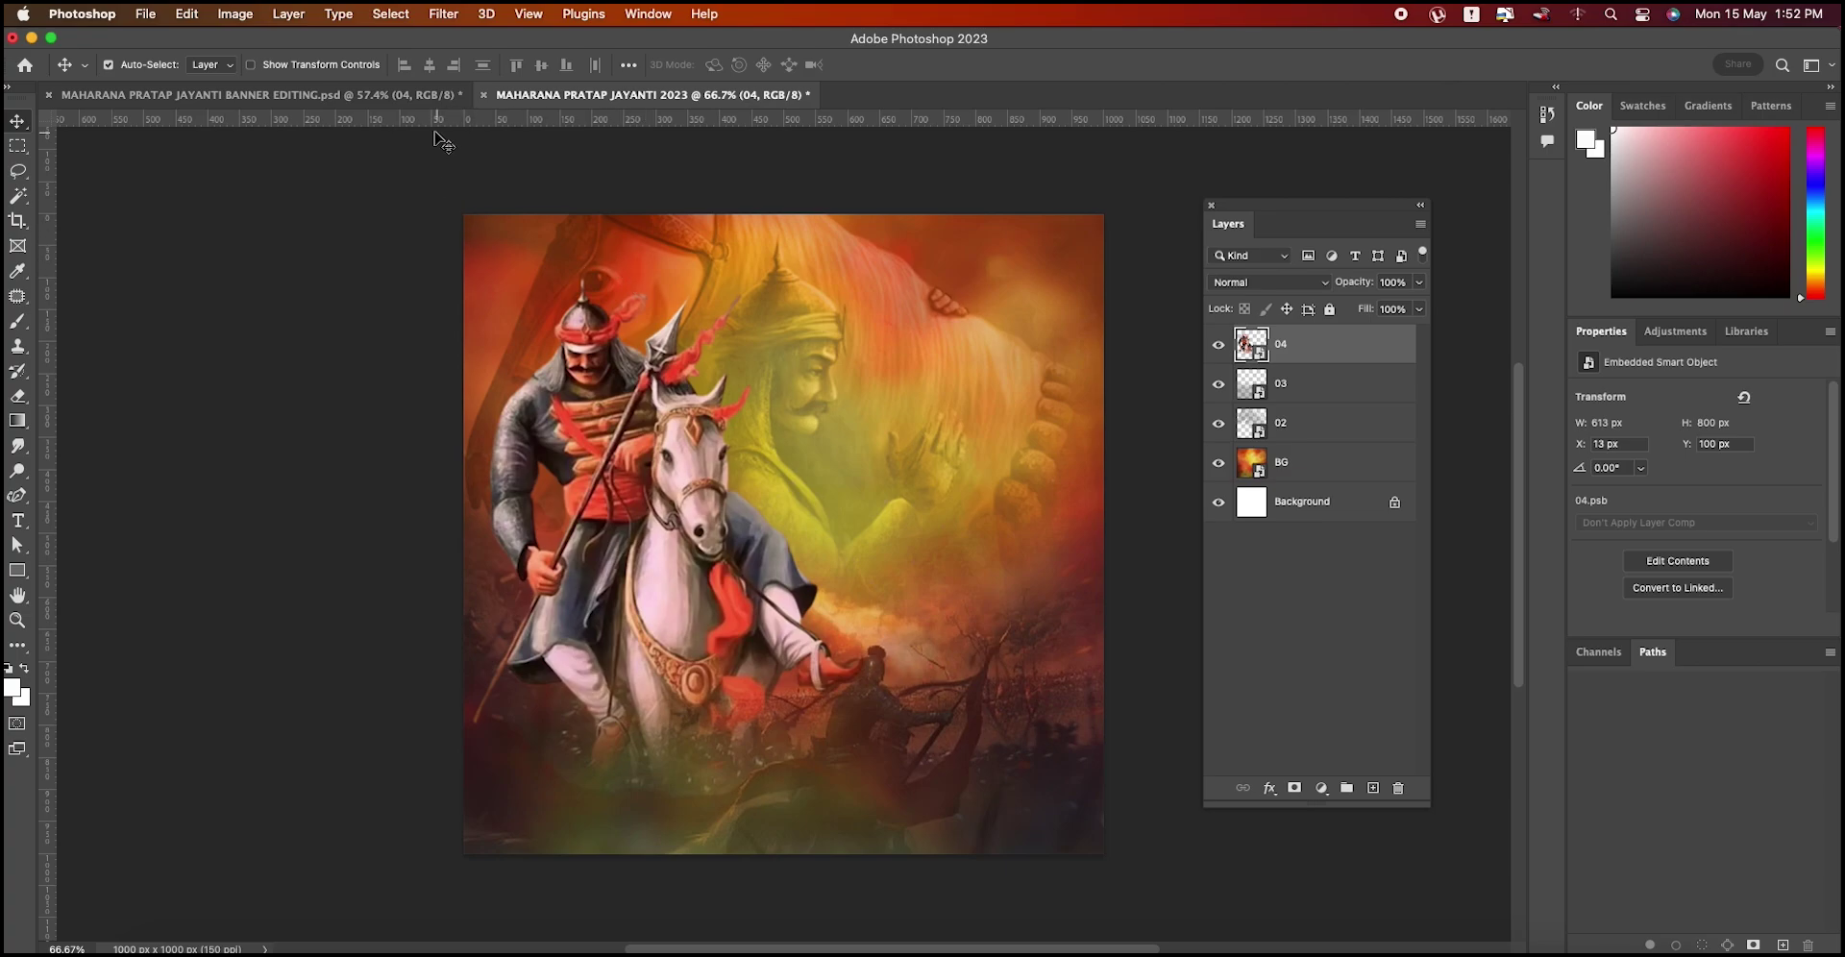
Step: Copy the fire glow layer 05 in and move it to the canvas bottom
click(413, 94)
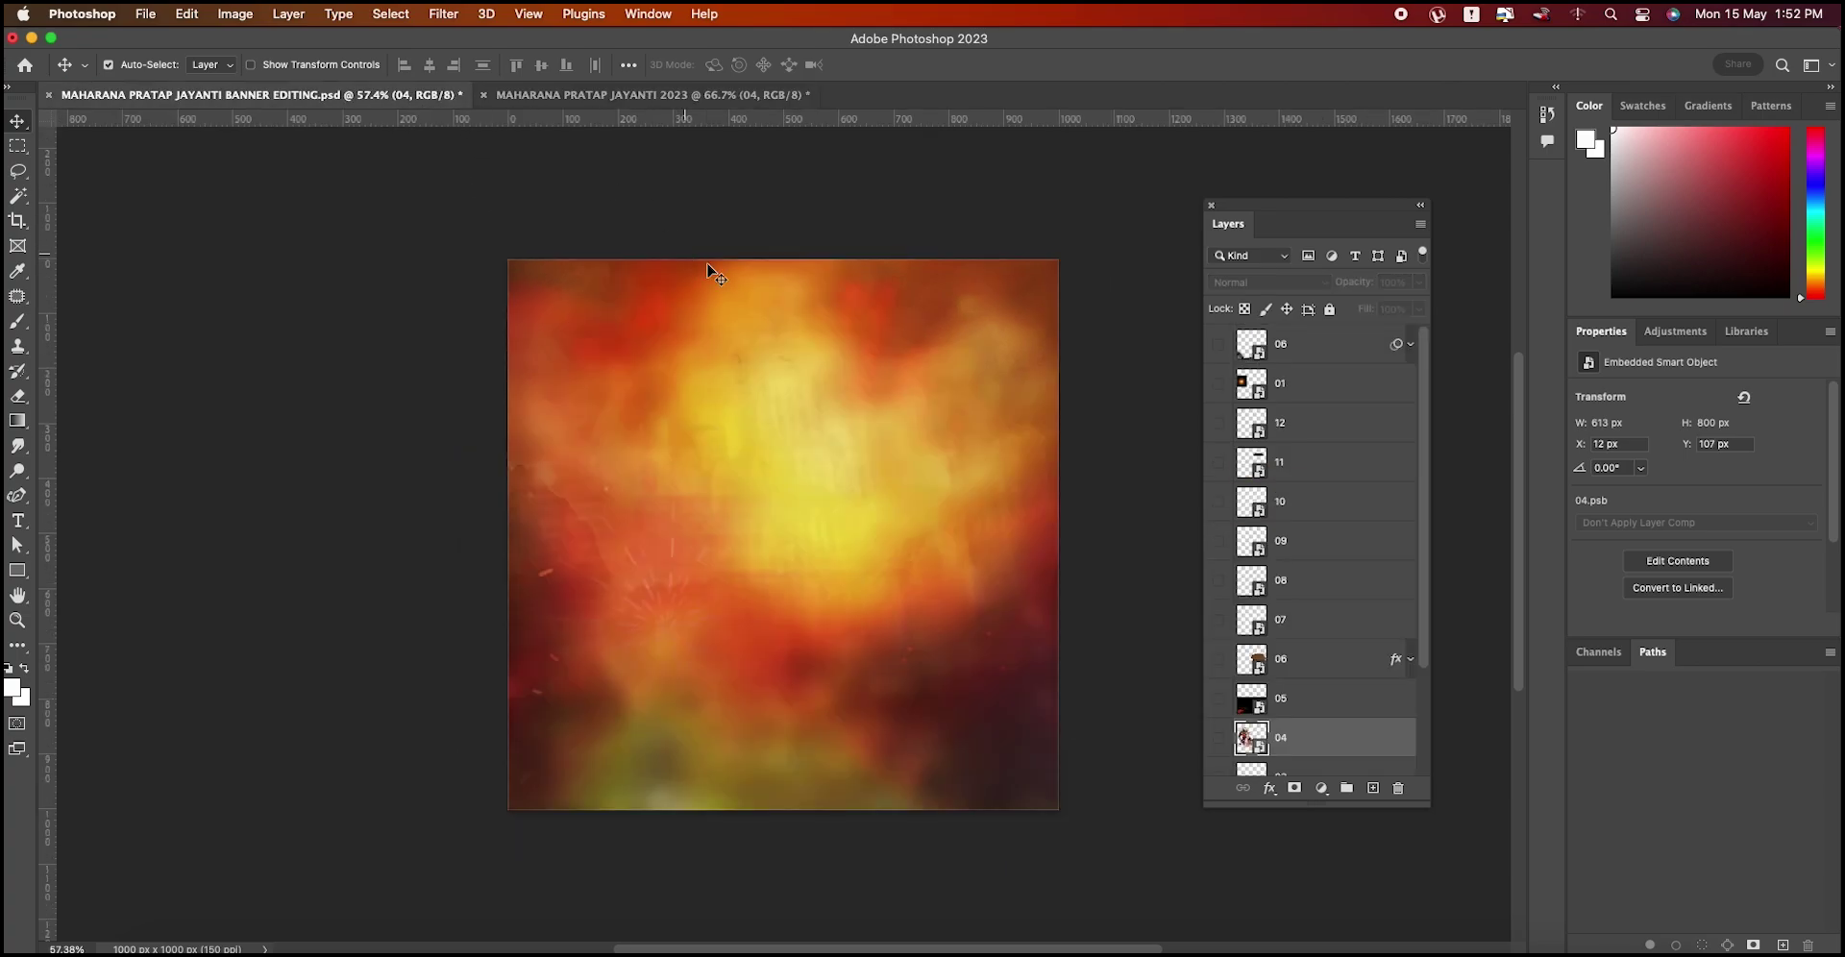
click(1326, 706)
drag(958, 567, 836, 779)
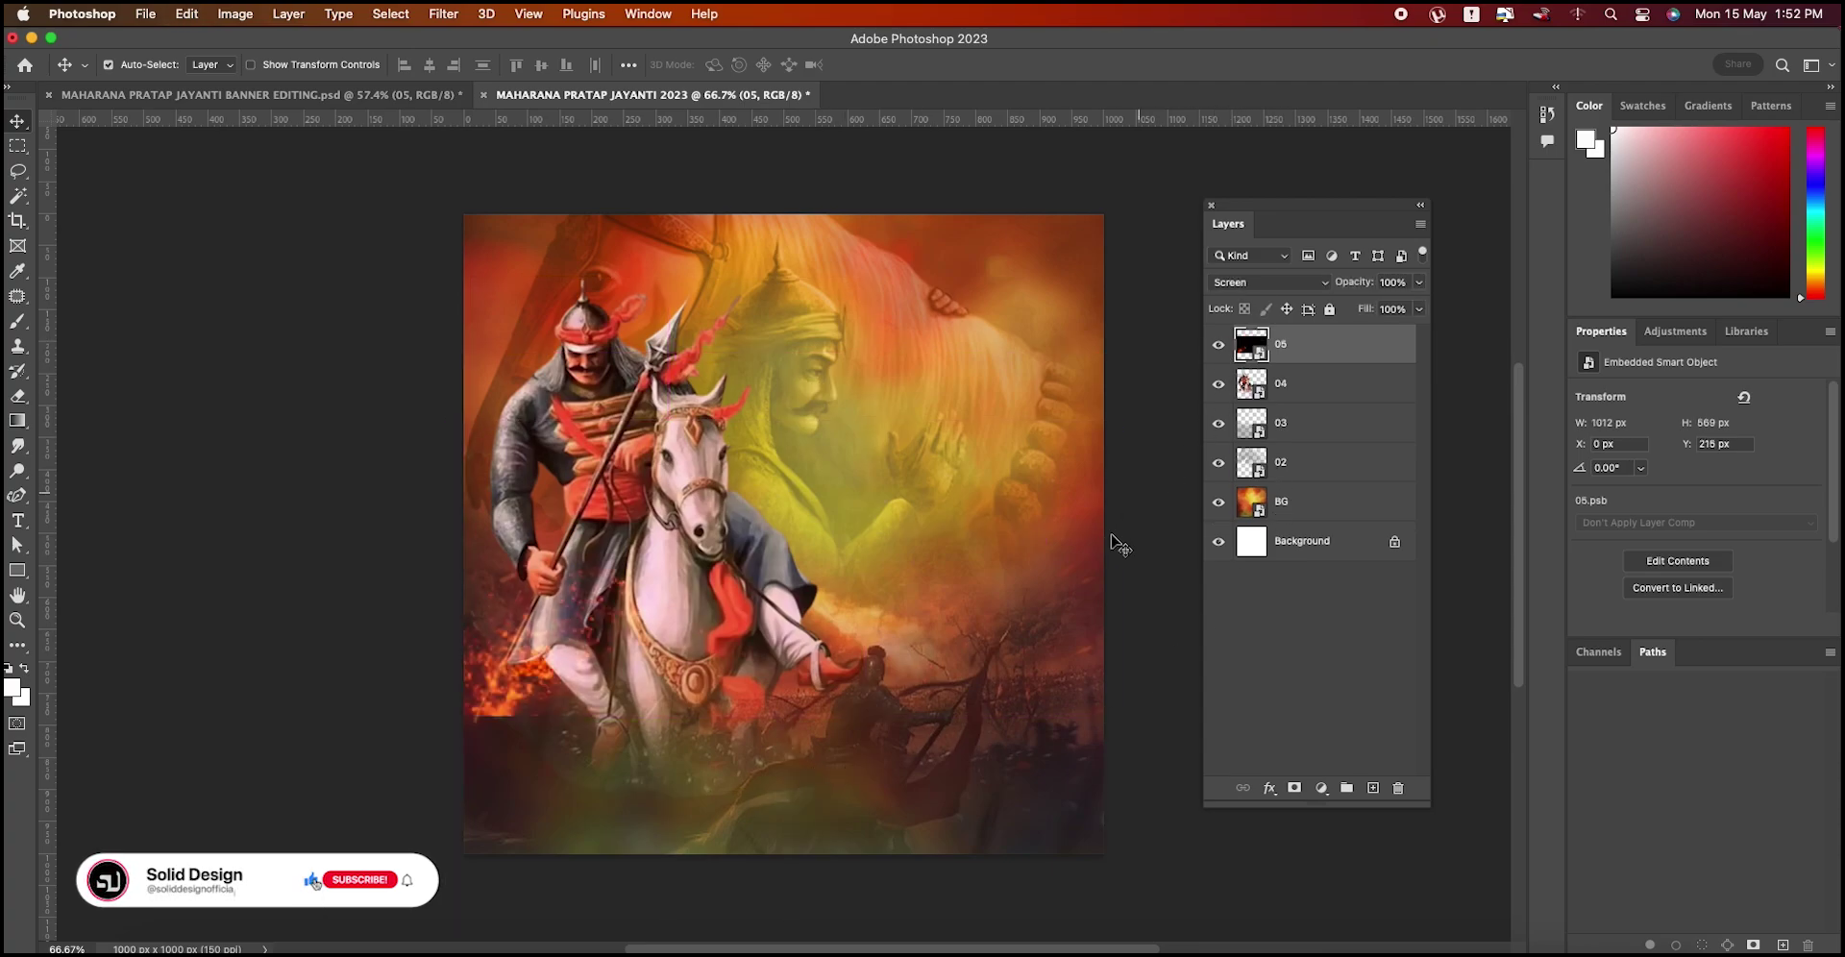
key(ctrl+t)
drag(934, 608, 944, 742)
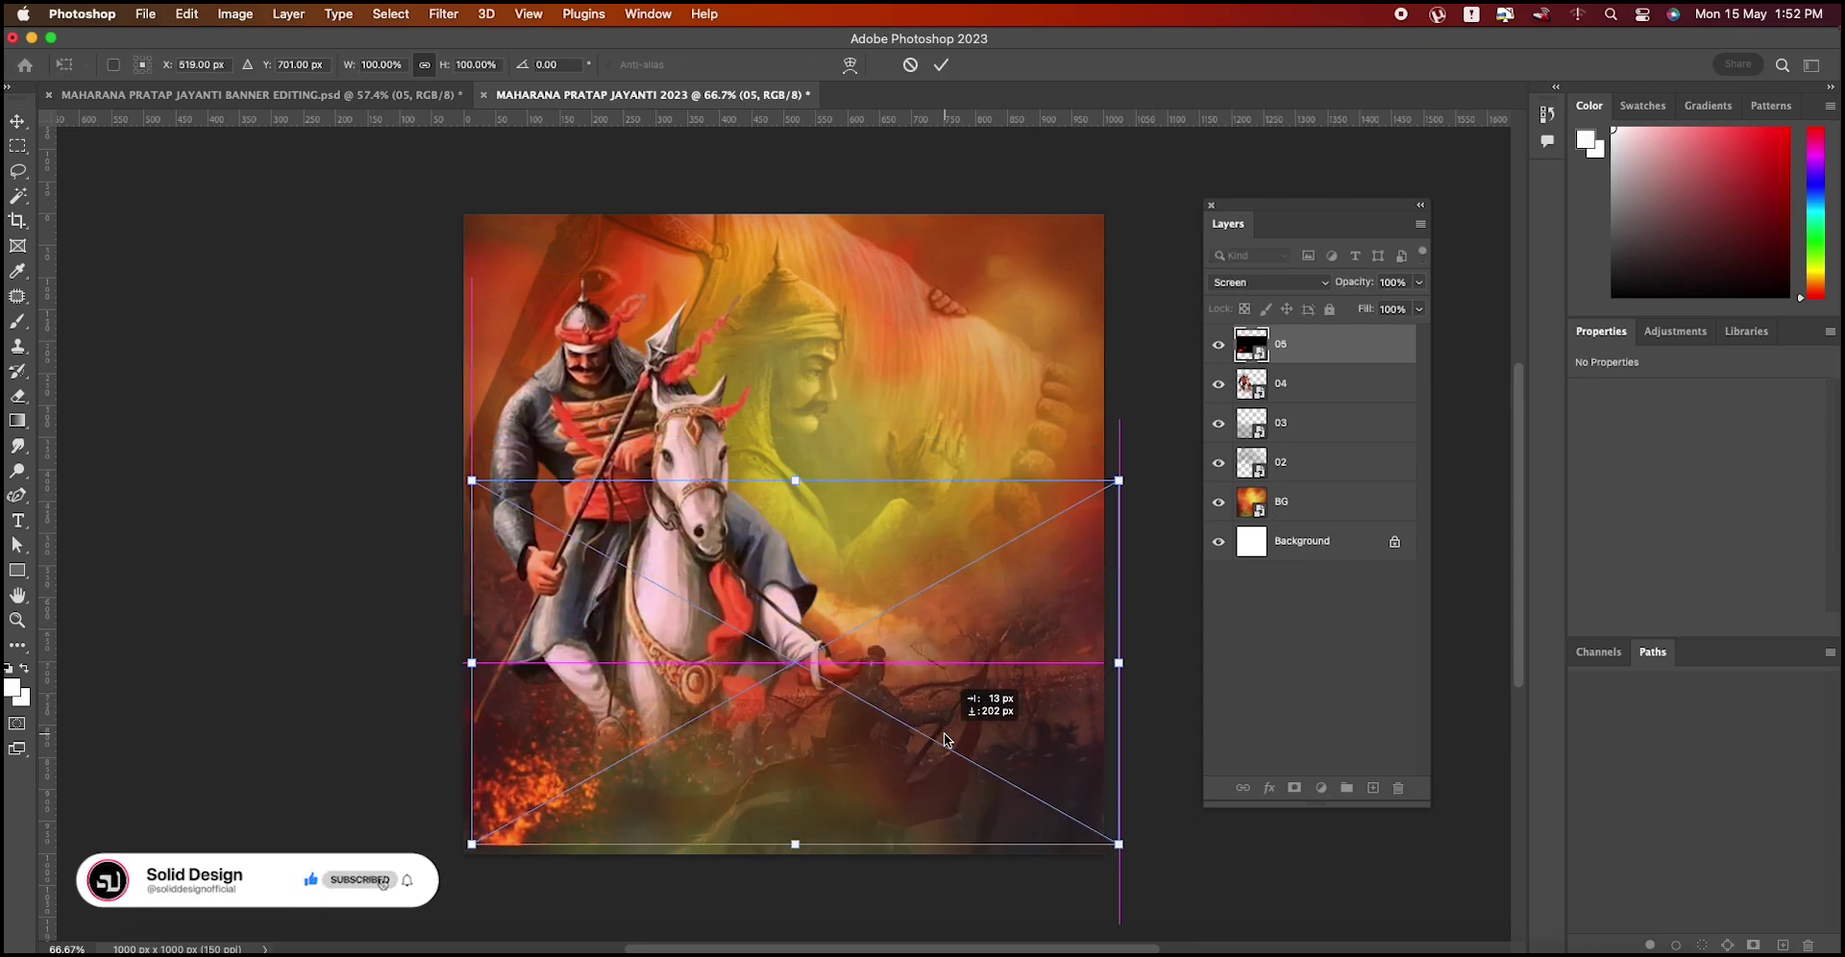
key(Return)
key(ctrl+Tab)
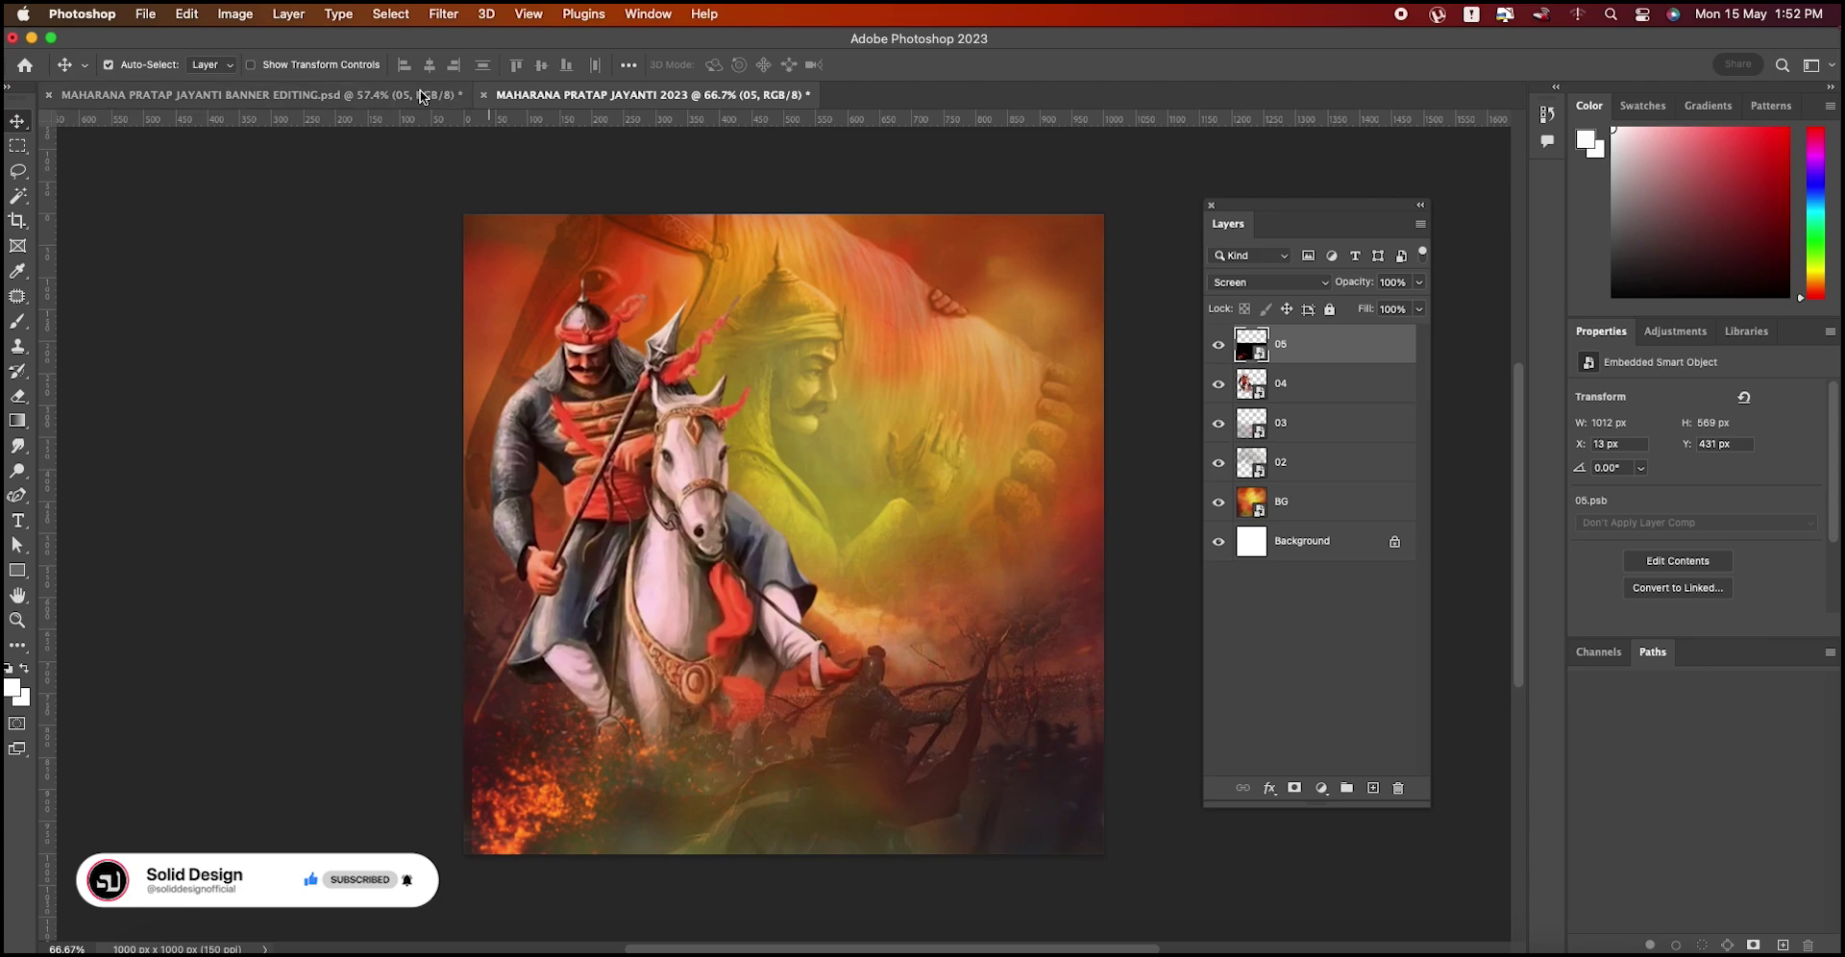
click(1310, 663)
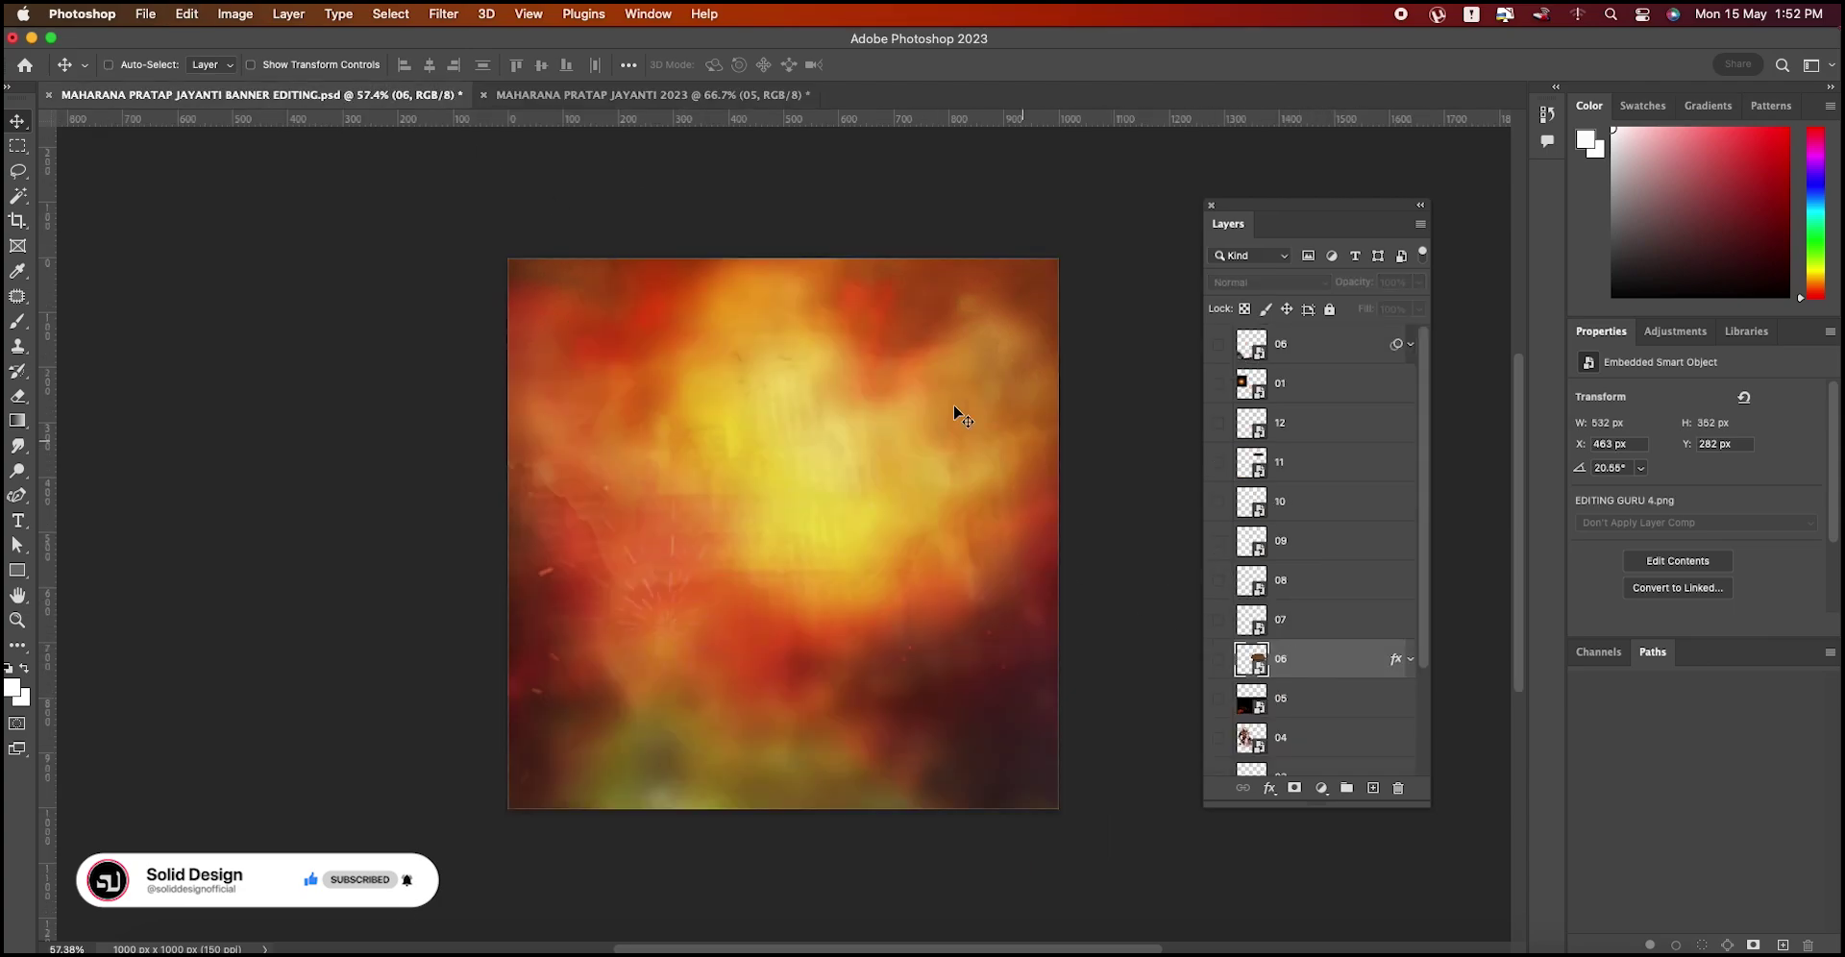
Step: Copy the dark maroon brush-stroke layer 06 and place it right of the horse
drag(954, 411, 838, 748)
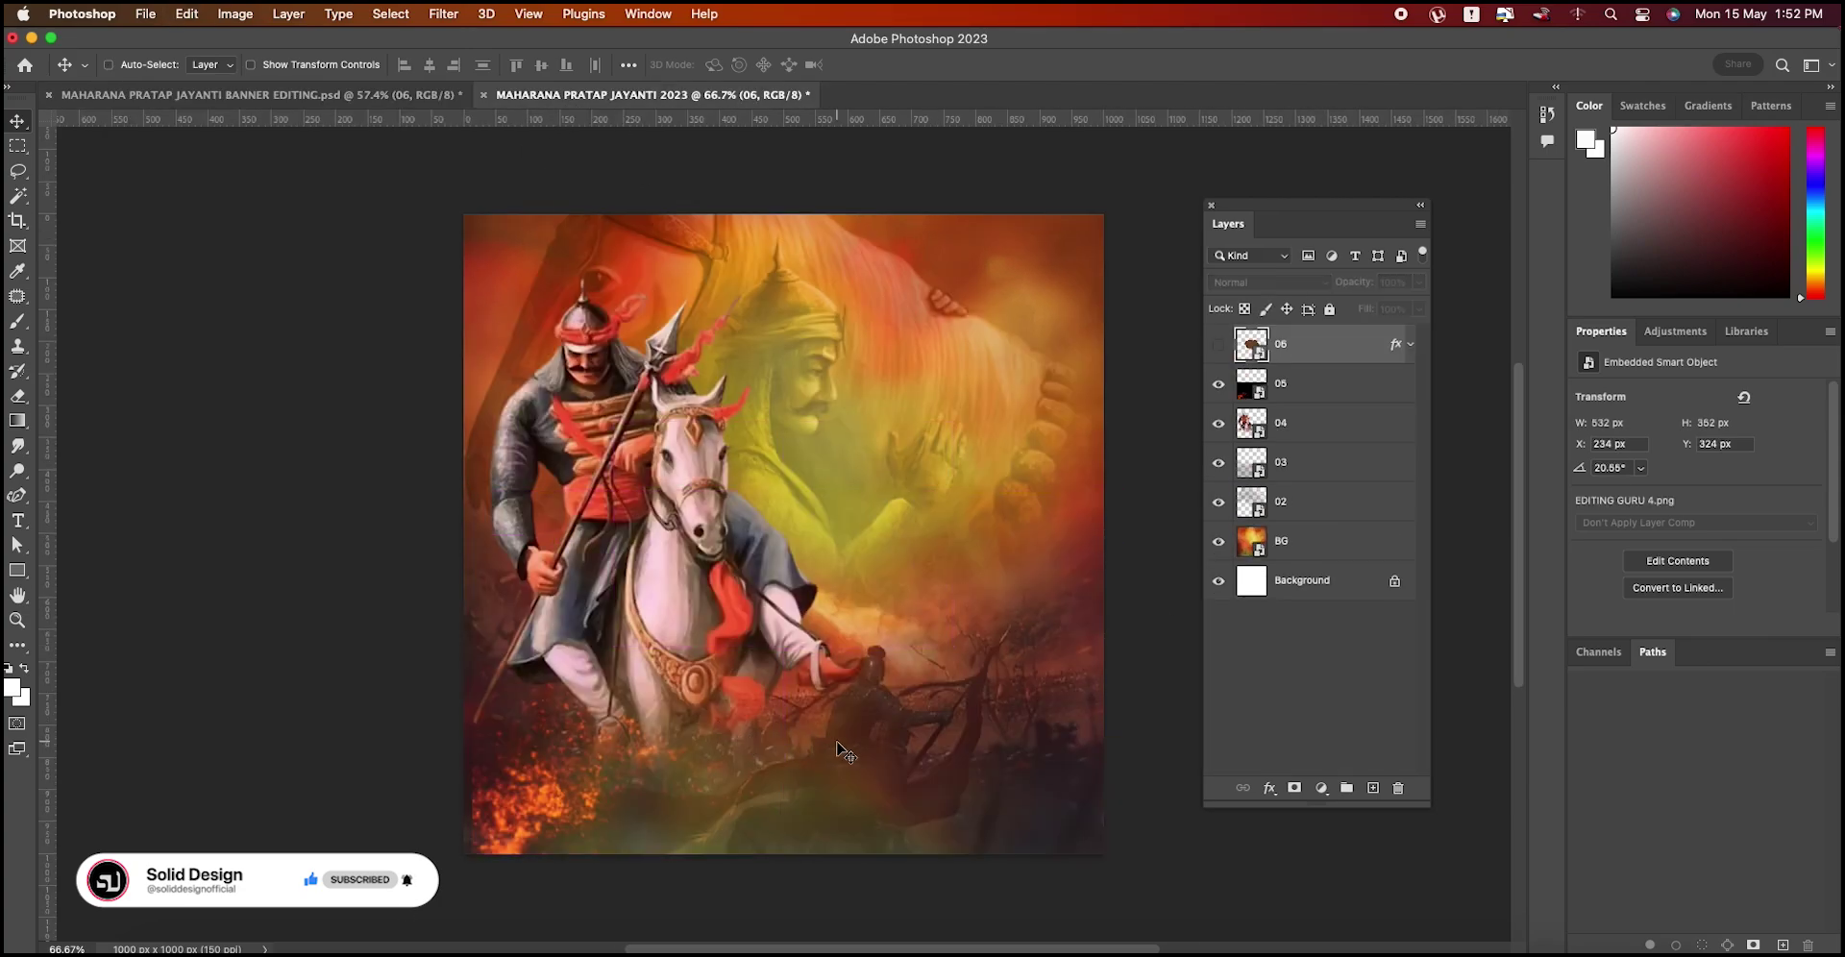
click(1217, 344)
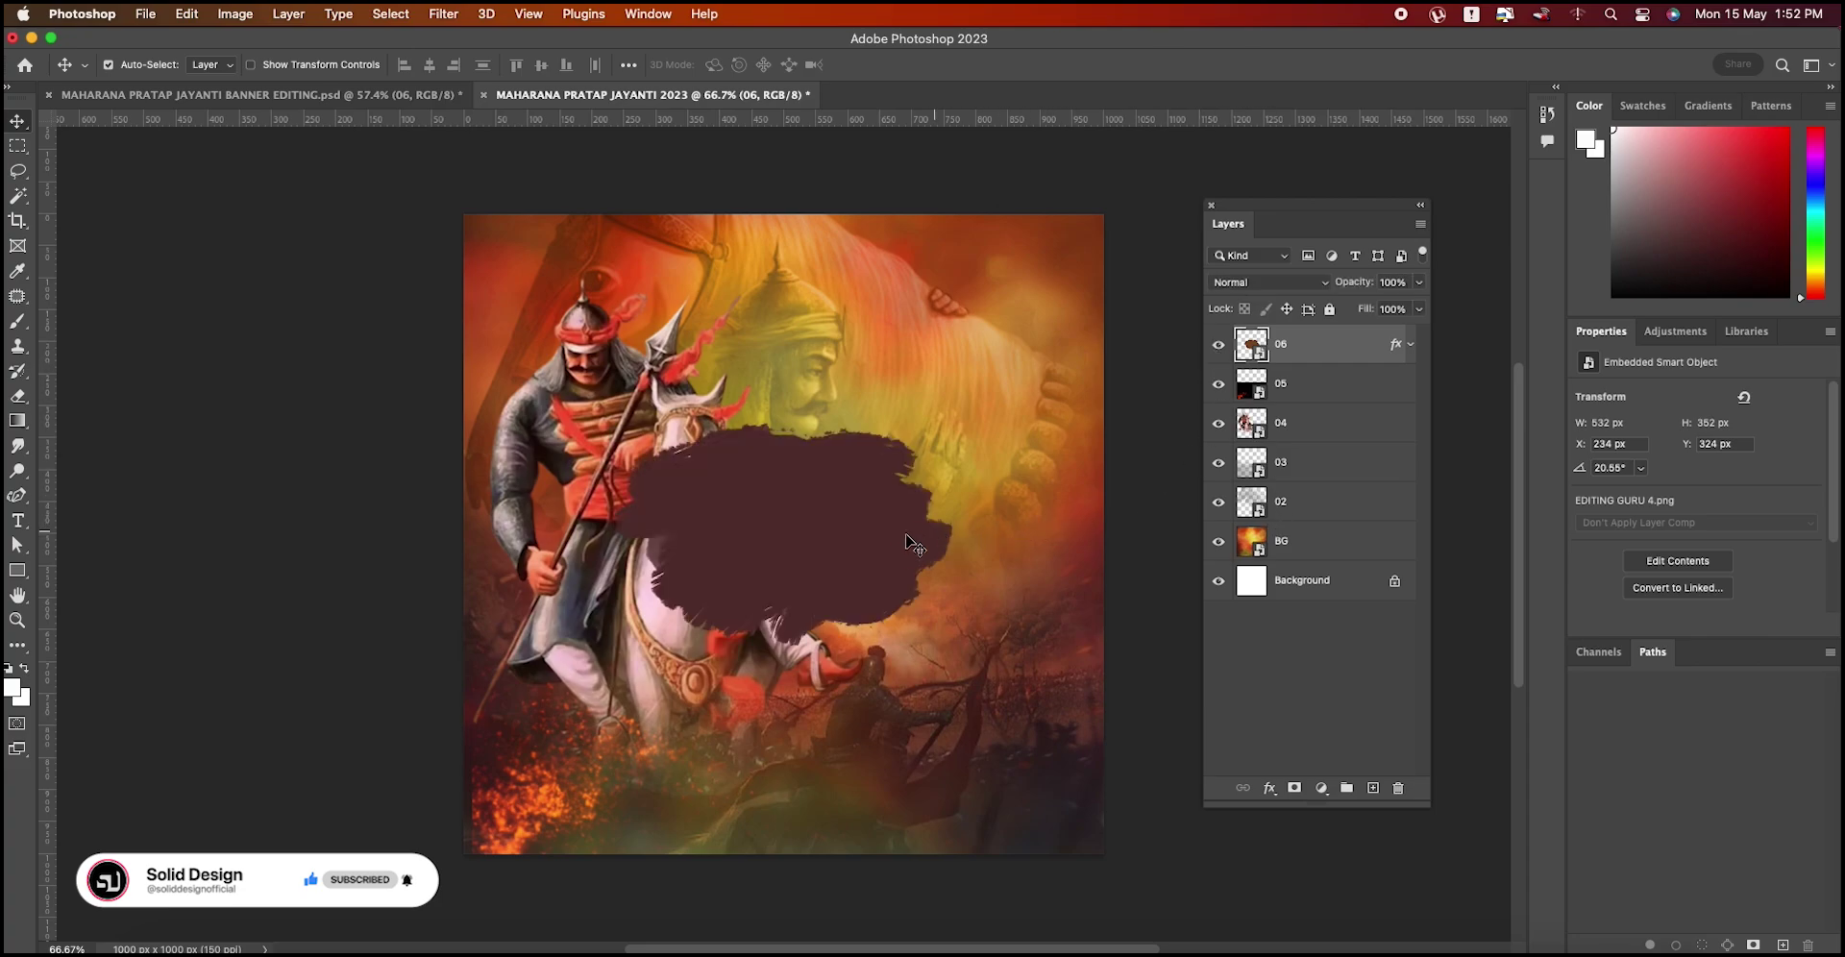
drag(891, 539, 1057, 564)
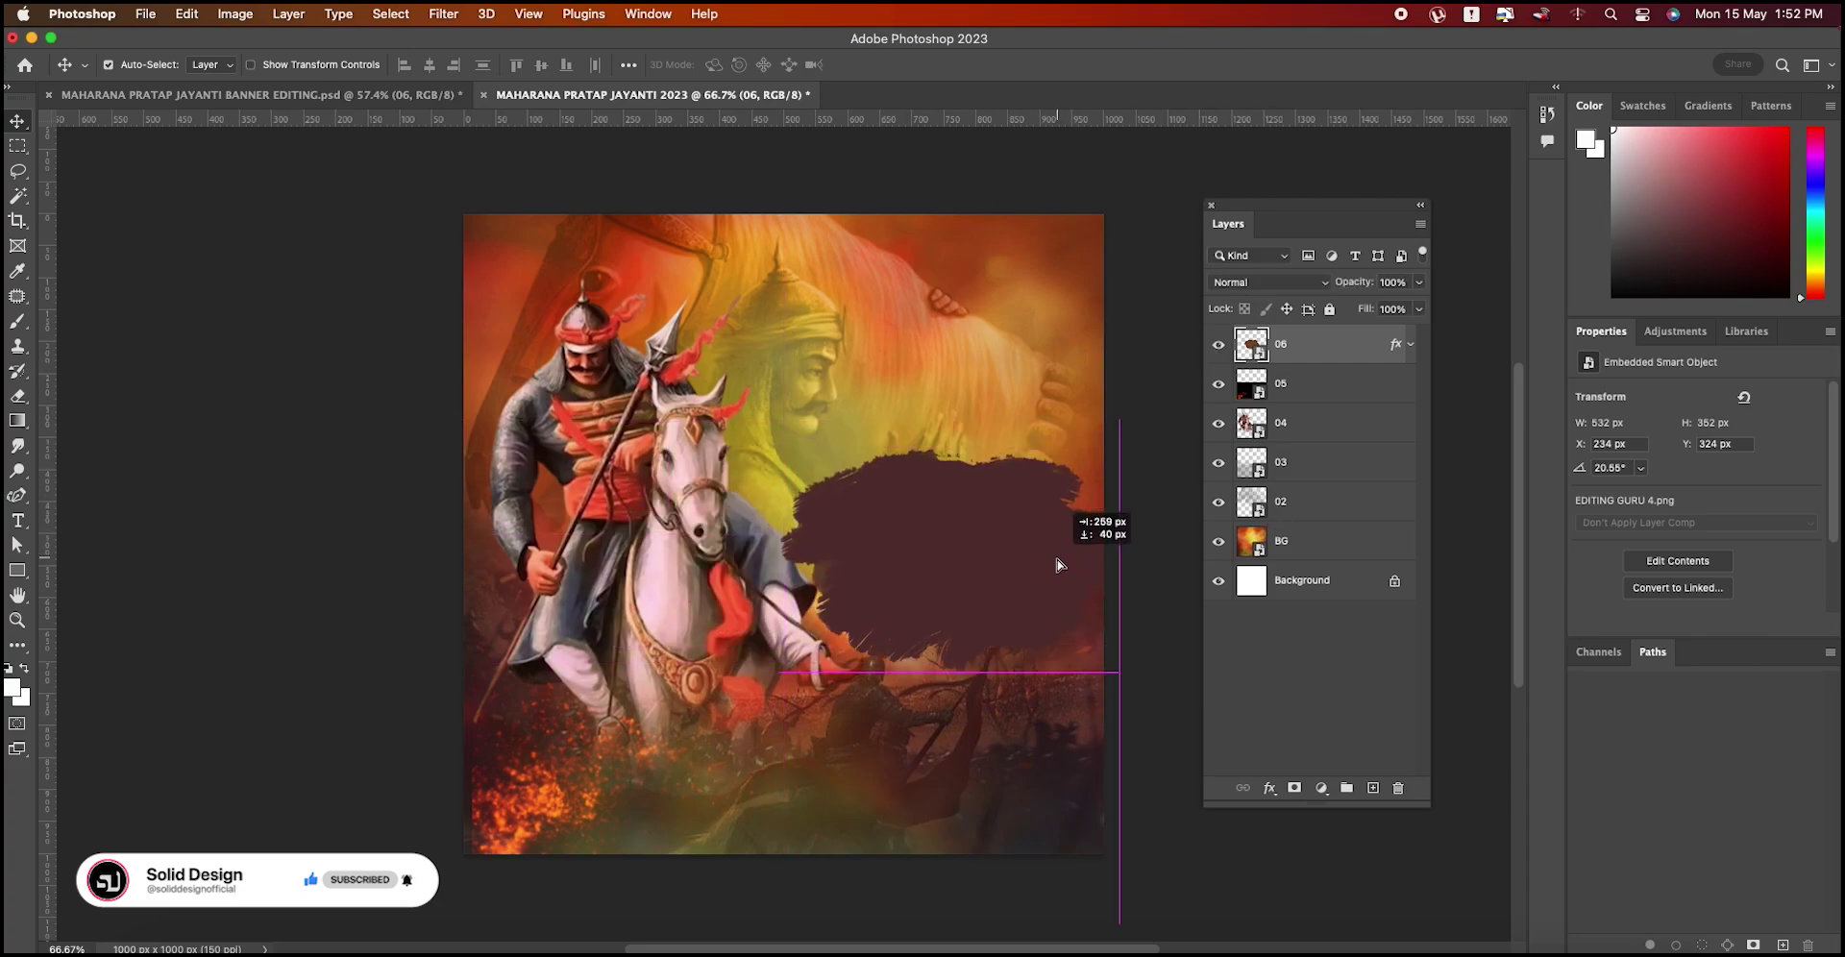
drag(1055, 565, 1048, 569)
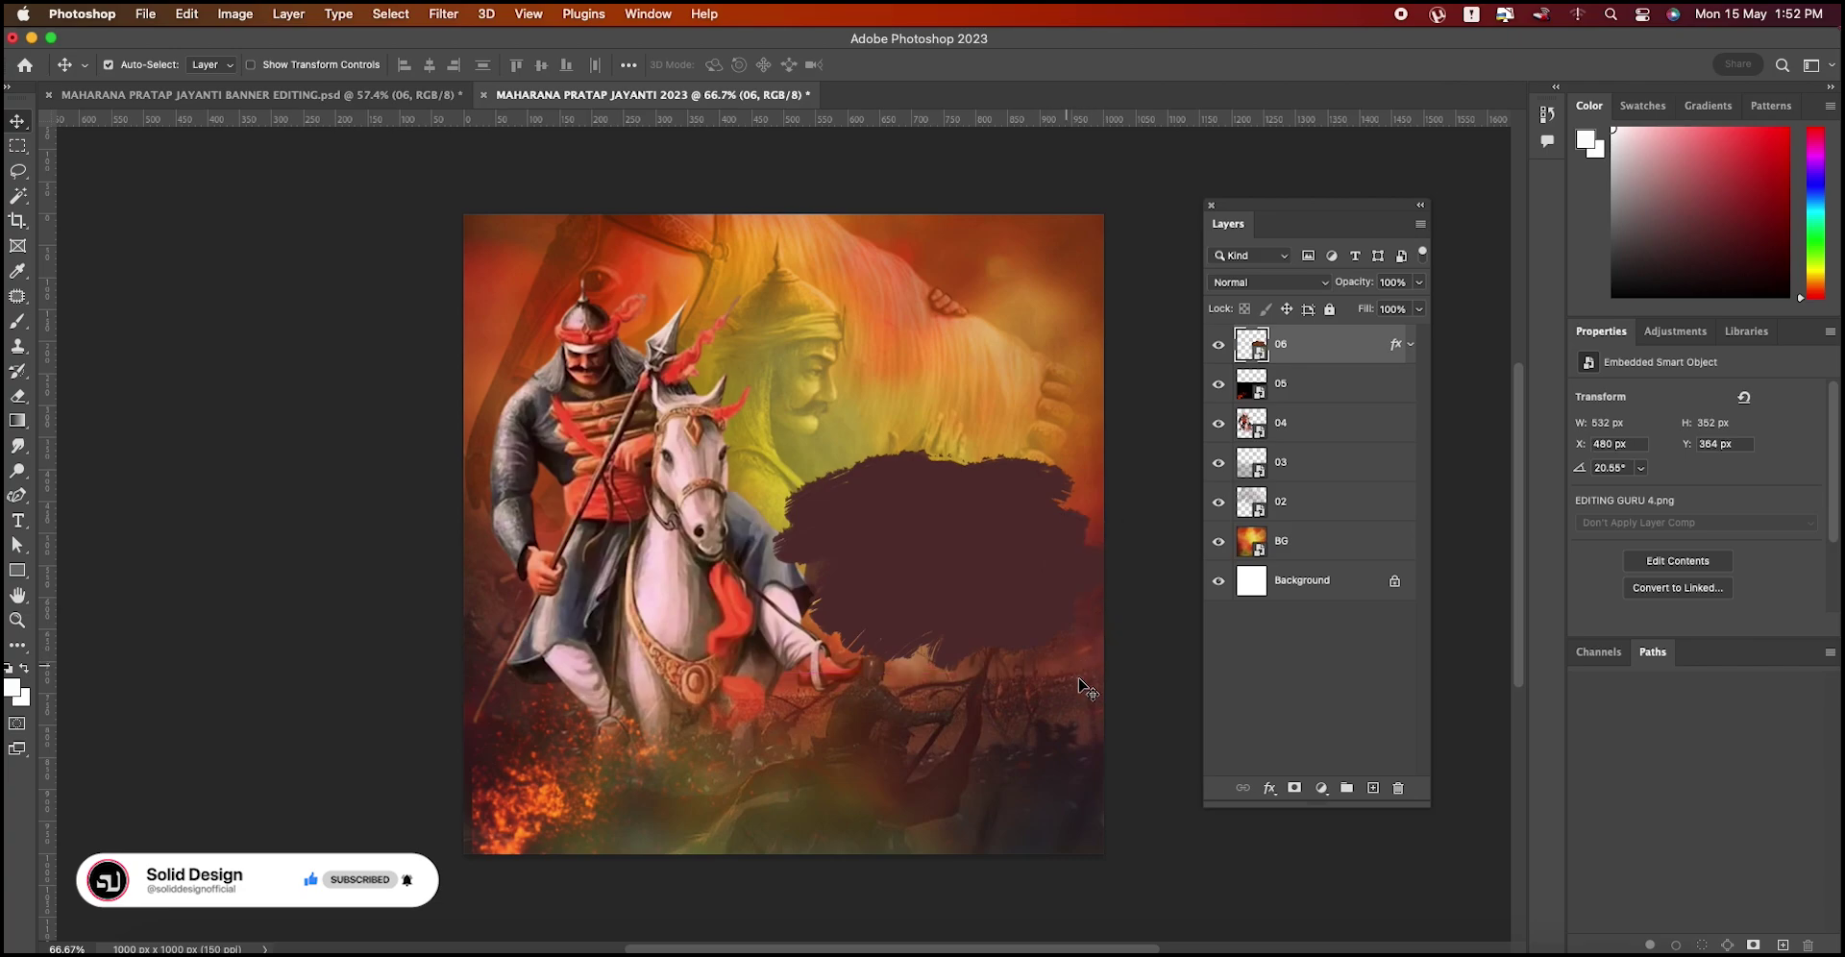
key(Left)
key(Left)
key(Left)
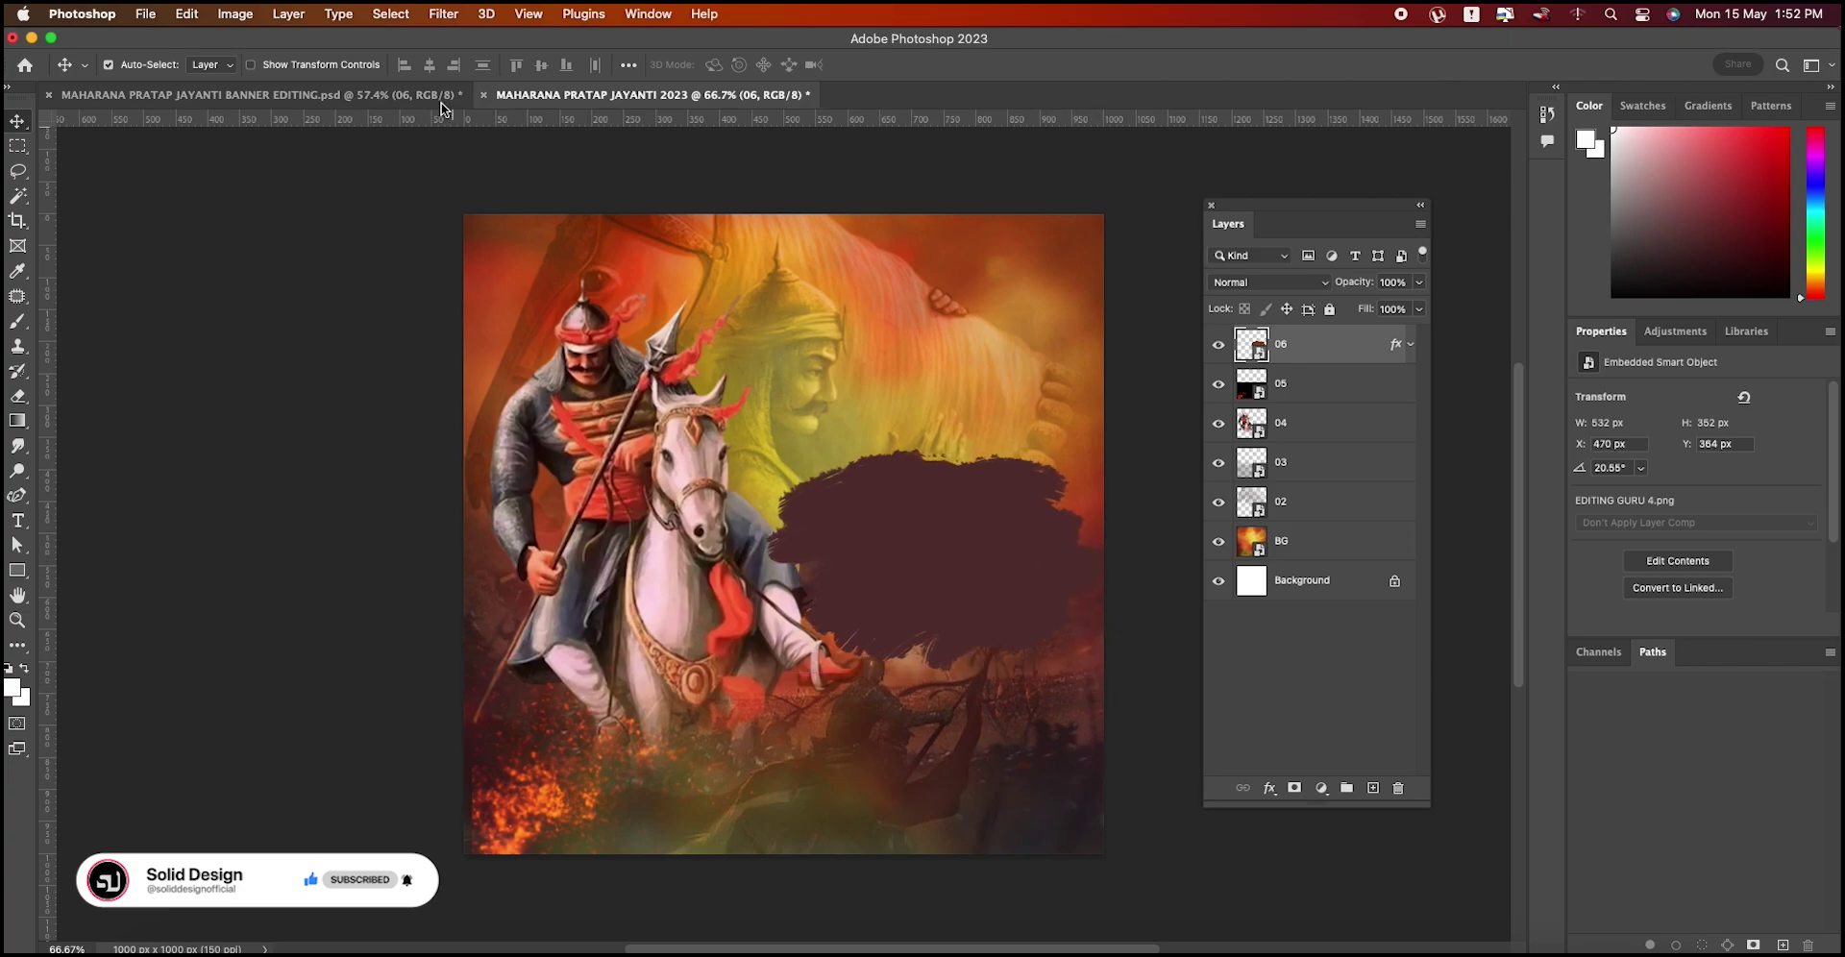
click(439, 98)
Step: Copy the 'वीर शिरोमणी' title layer 07 onto the maroon patch
click(1290, 634)
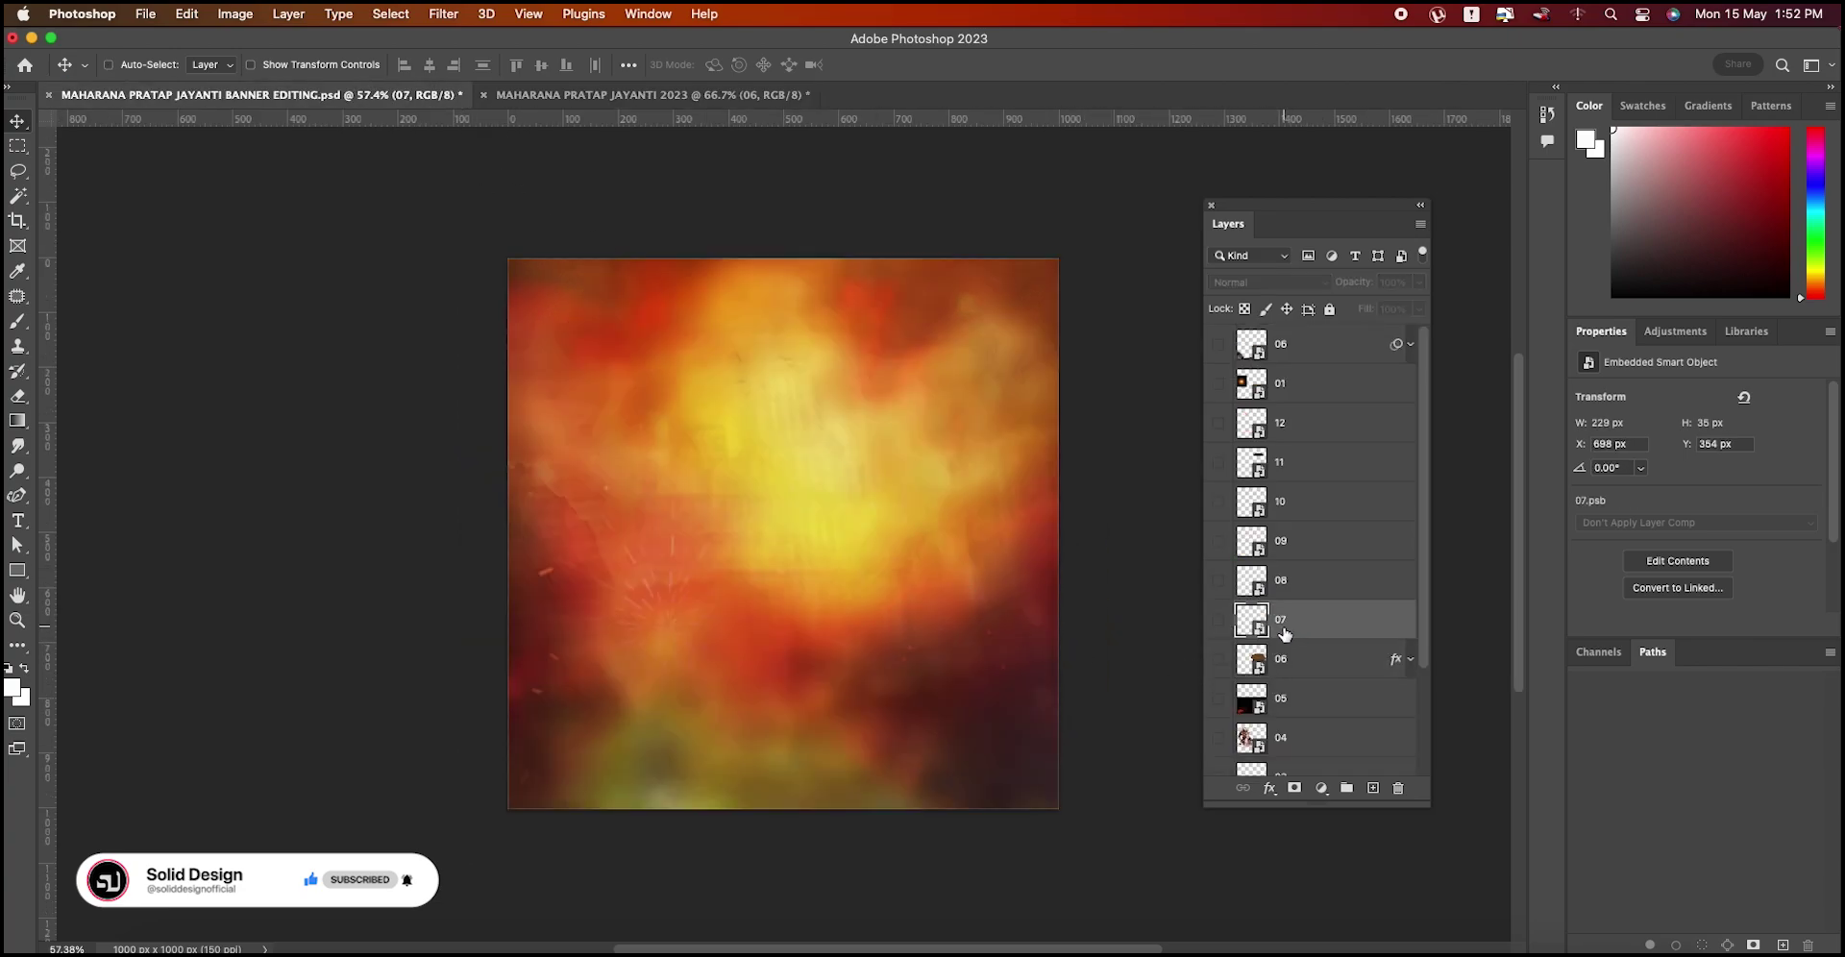
drag(552, 108, 789, 531)
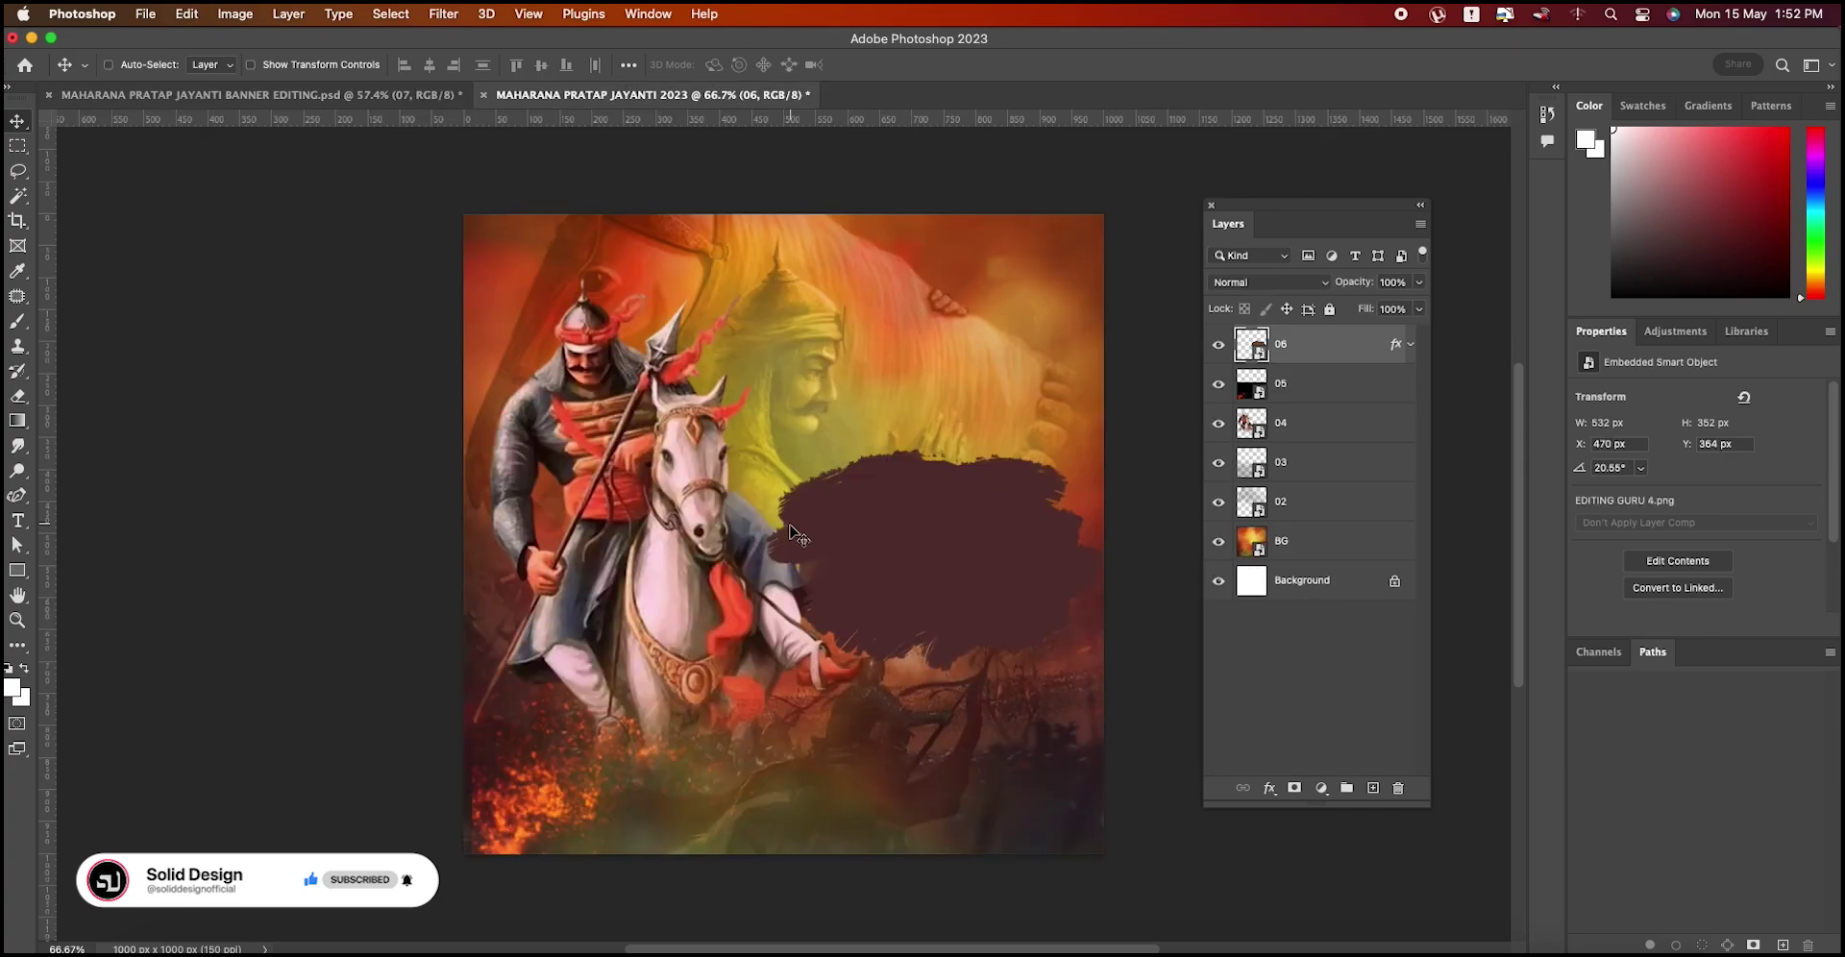
click(1217, 346)
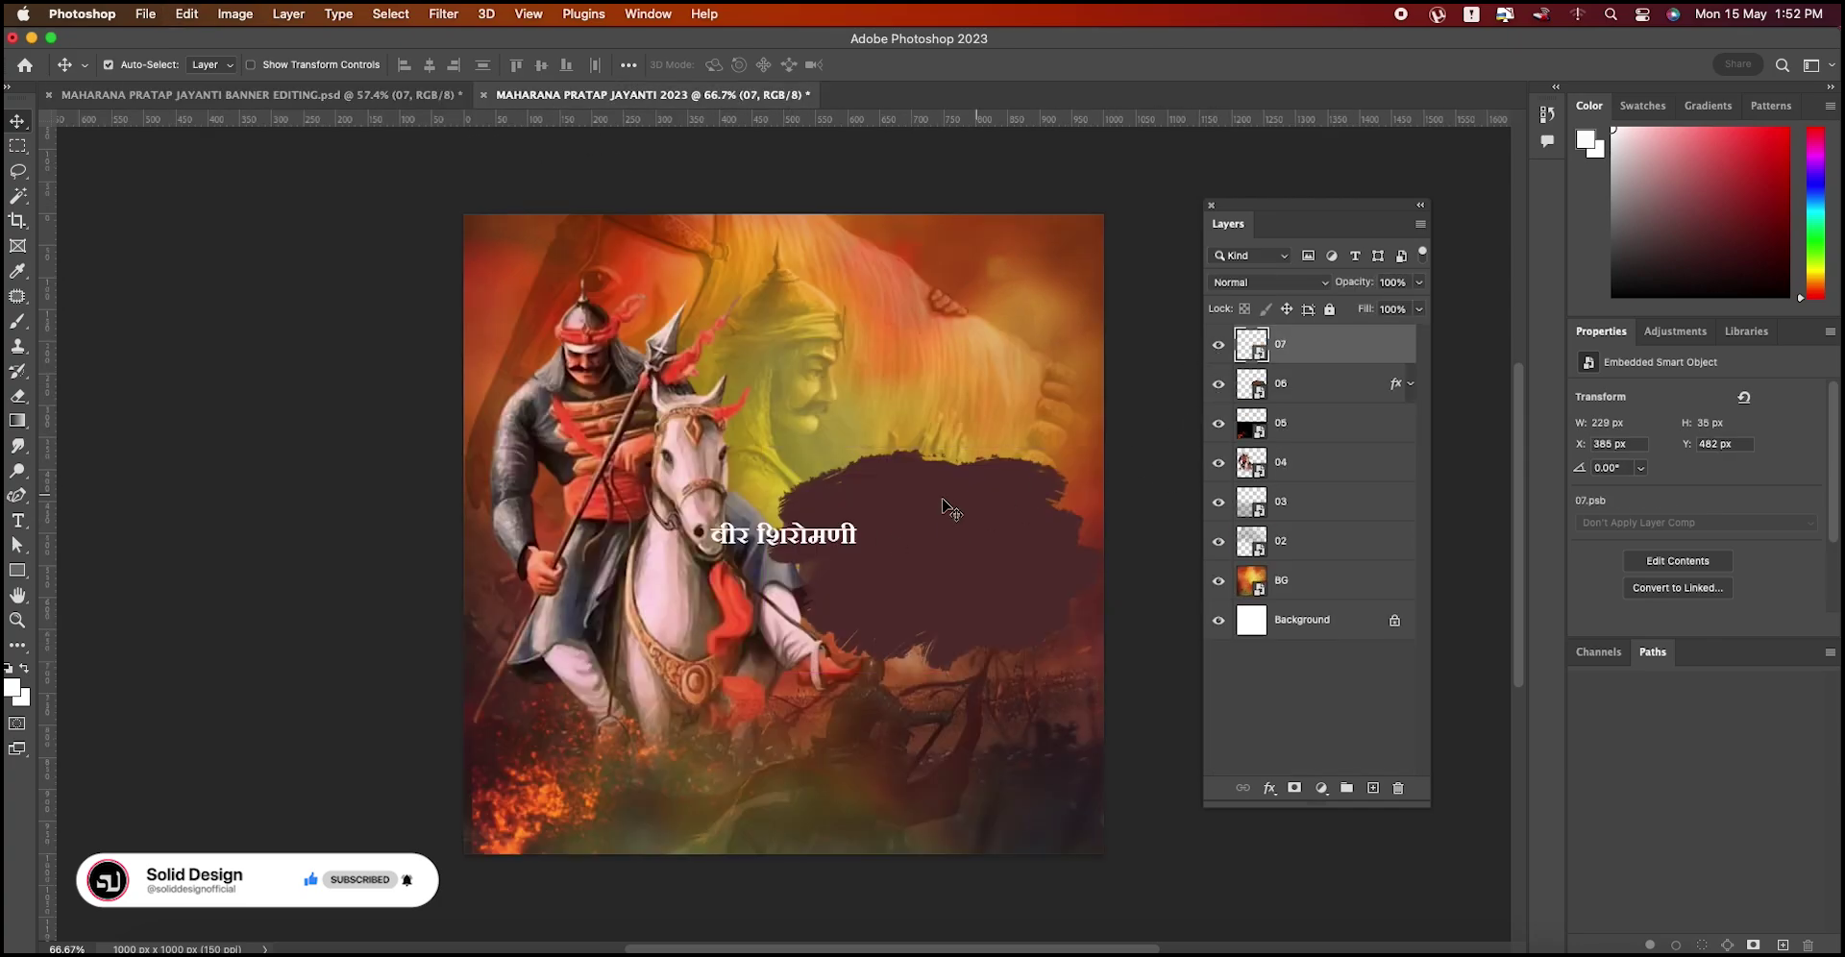
drag(854, 542, 993, 494)
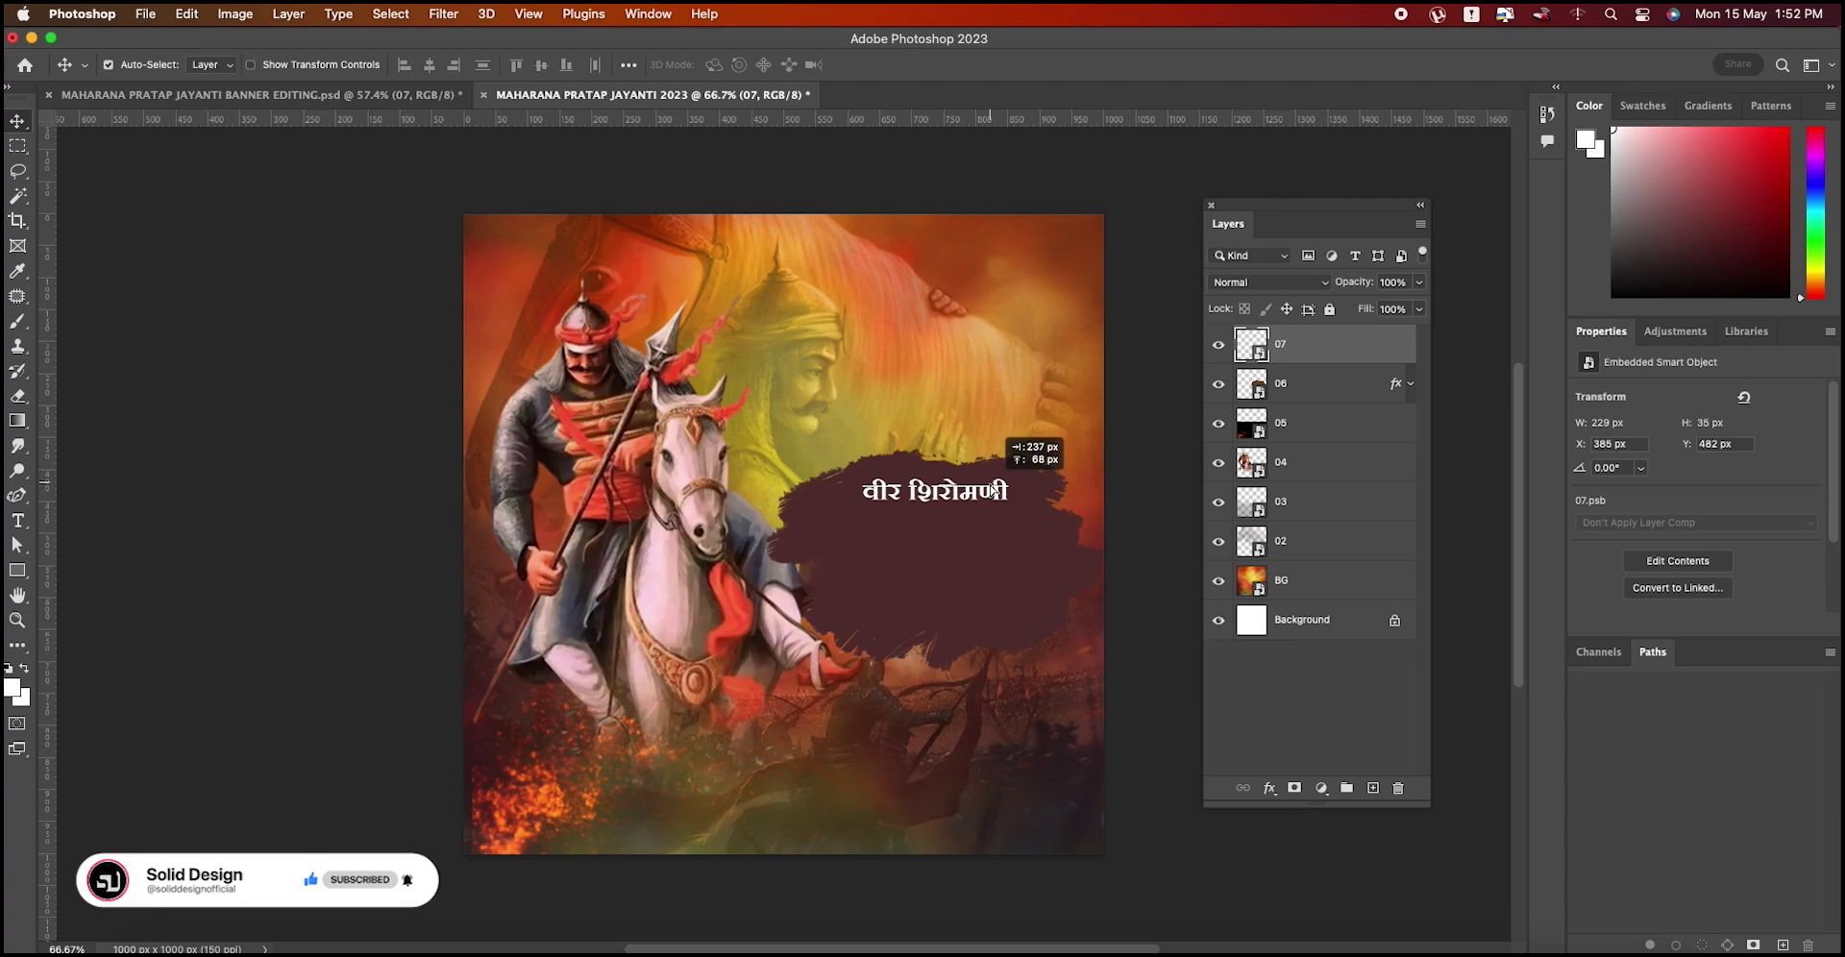
click(422, 104)
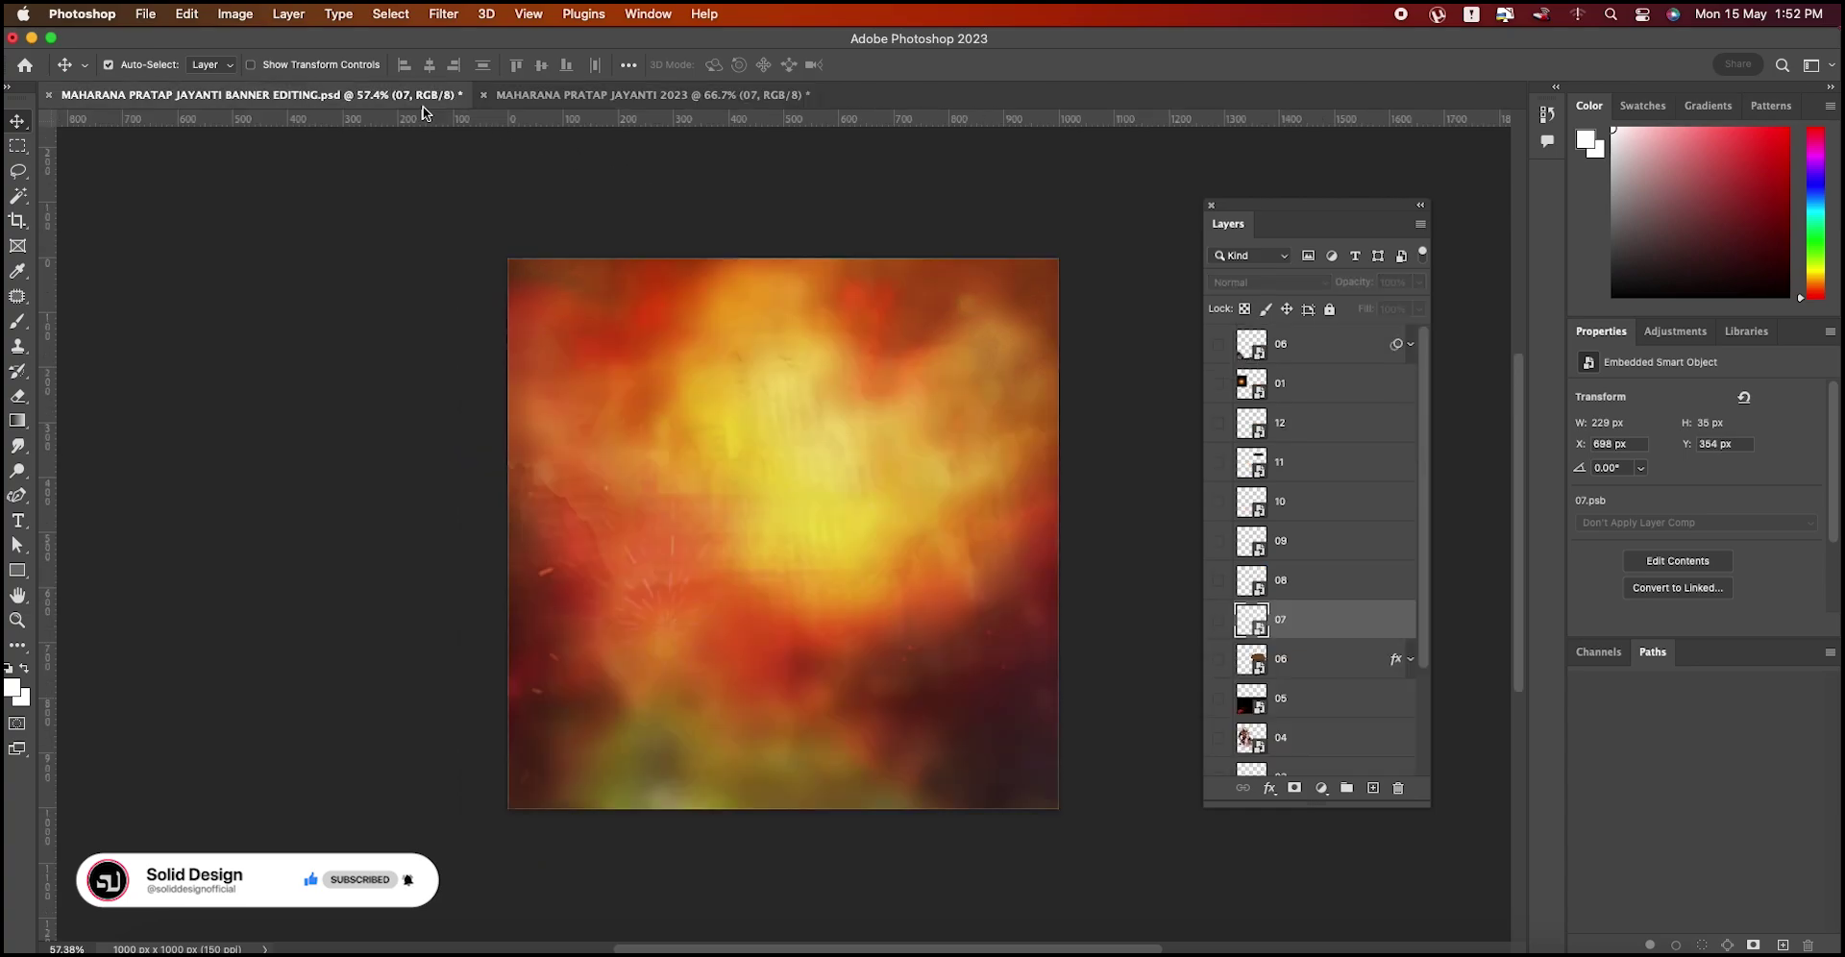
Step: Copy greeting layer 08 in and move it onto the lower brush stroke
click(1299, 584)
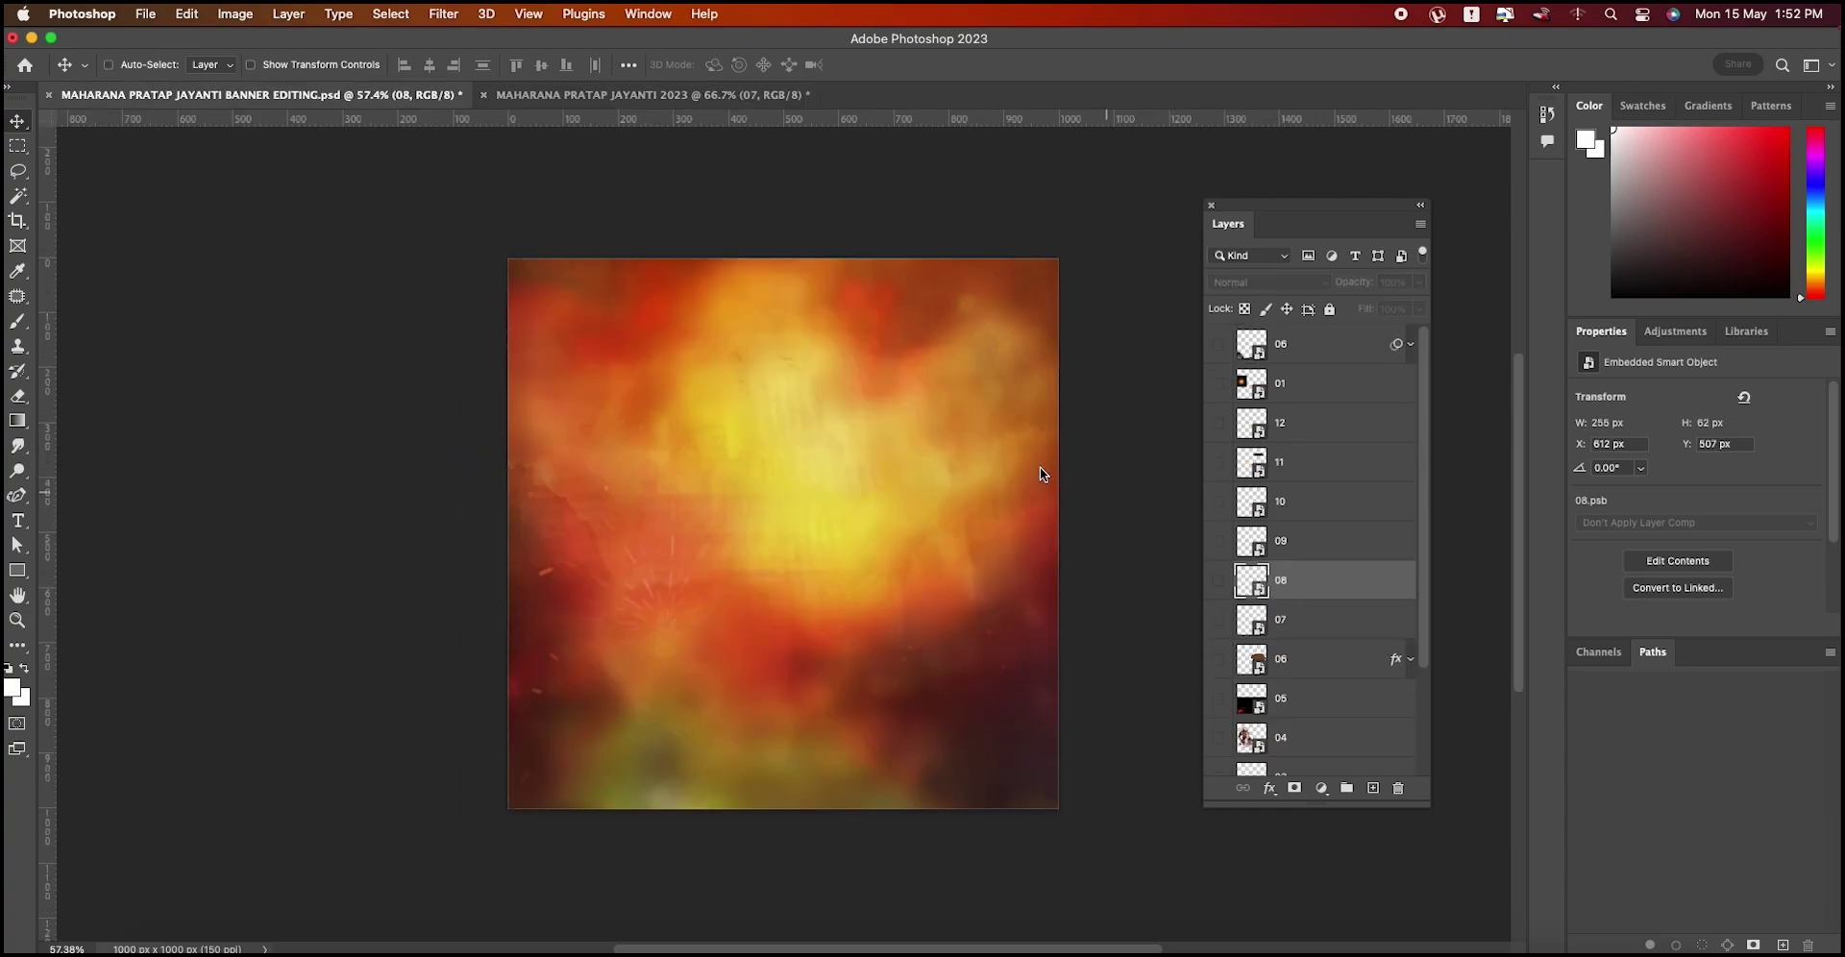
drag(1040, 473, 844, 562)
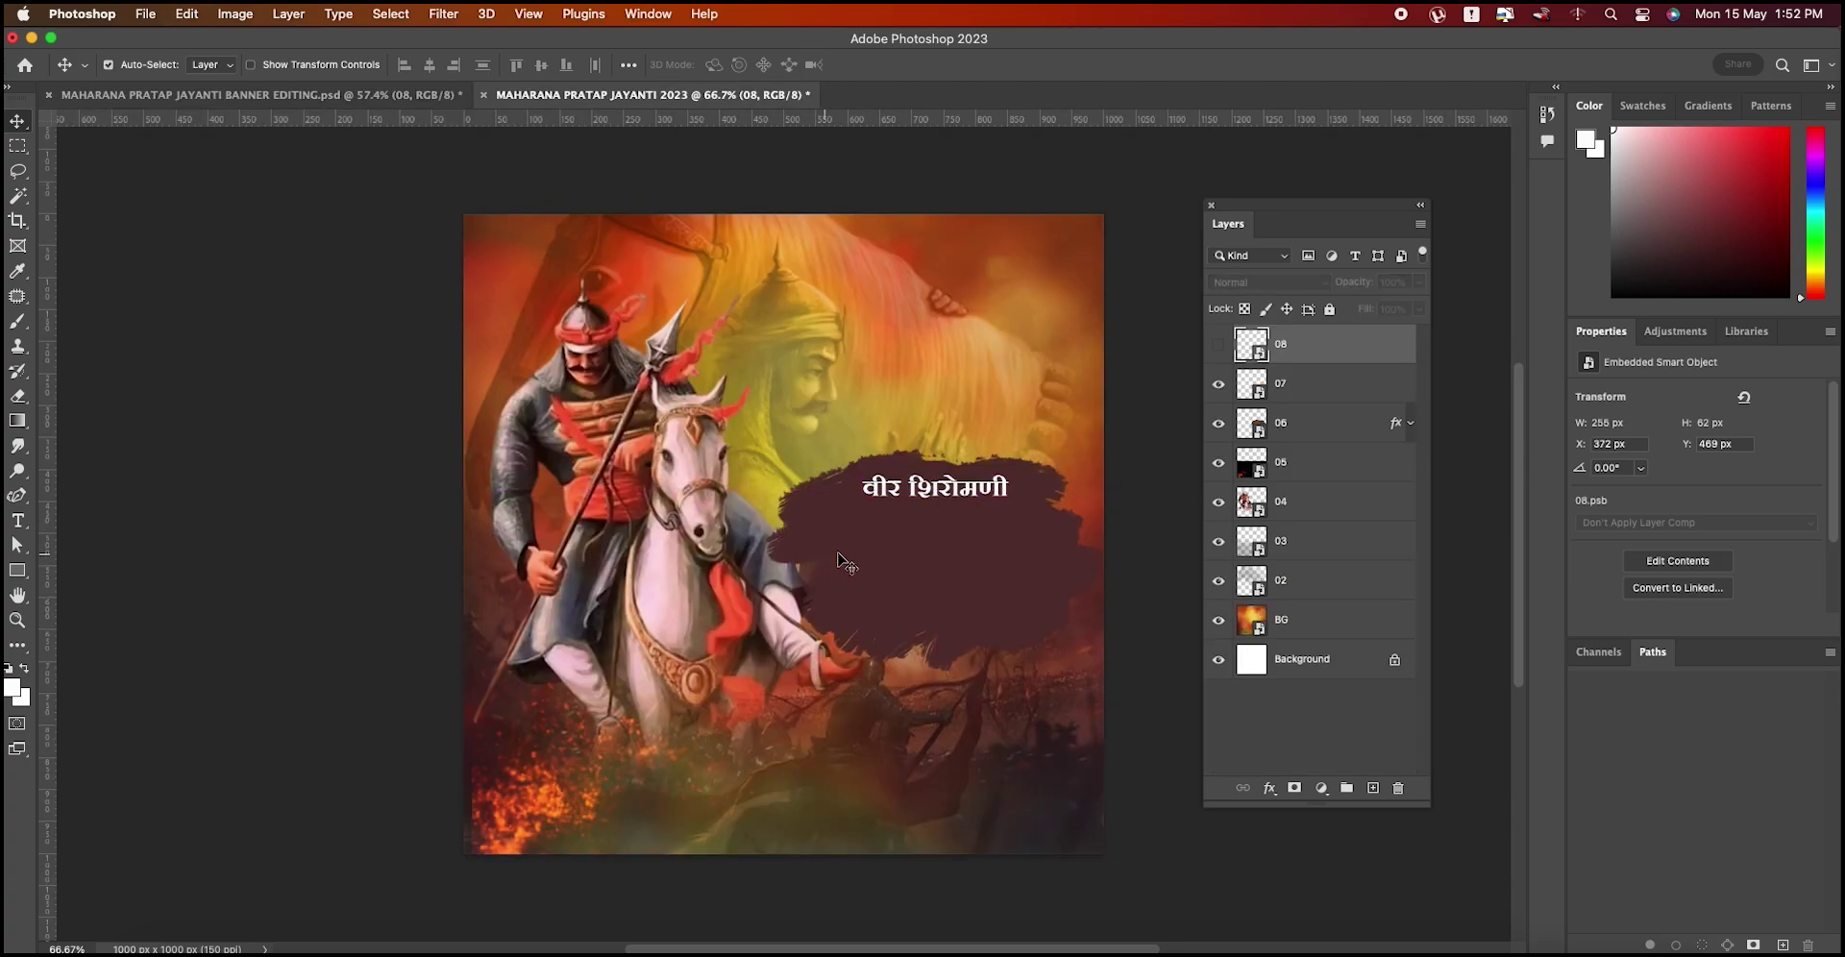
click(1218, 346)
key(ctrl+t)
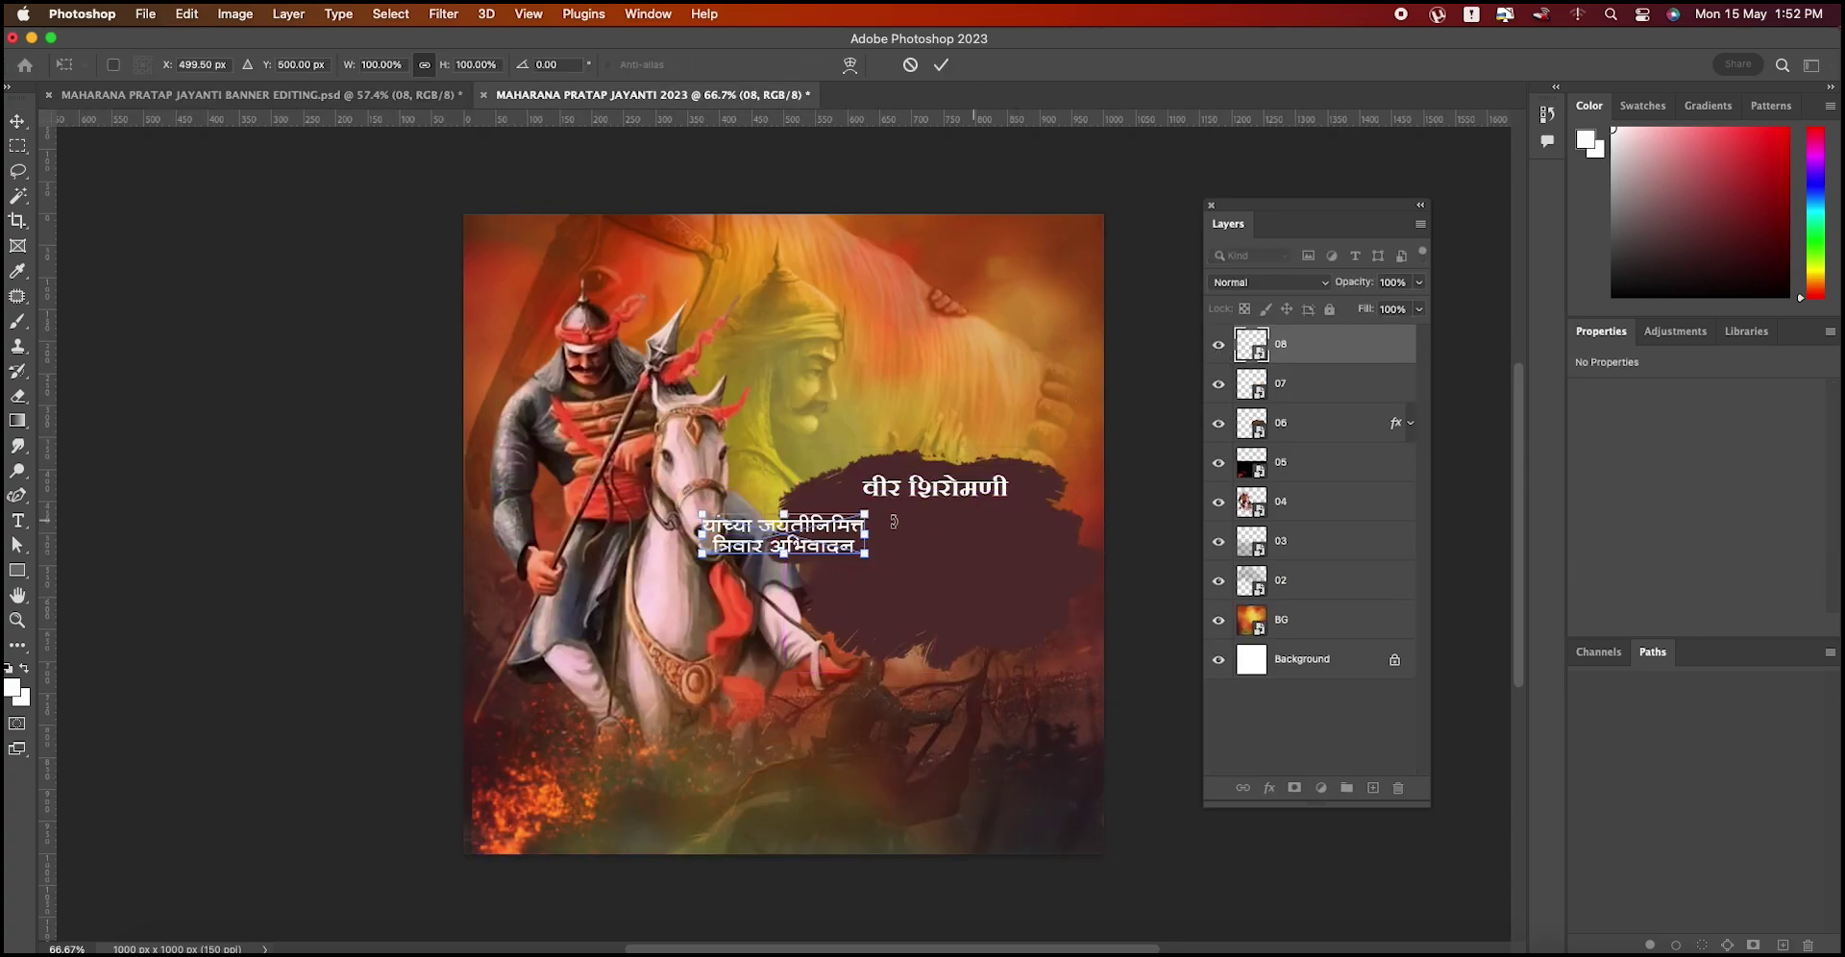
drag(843, 545, 994, 639)
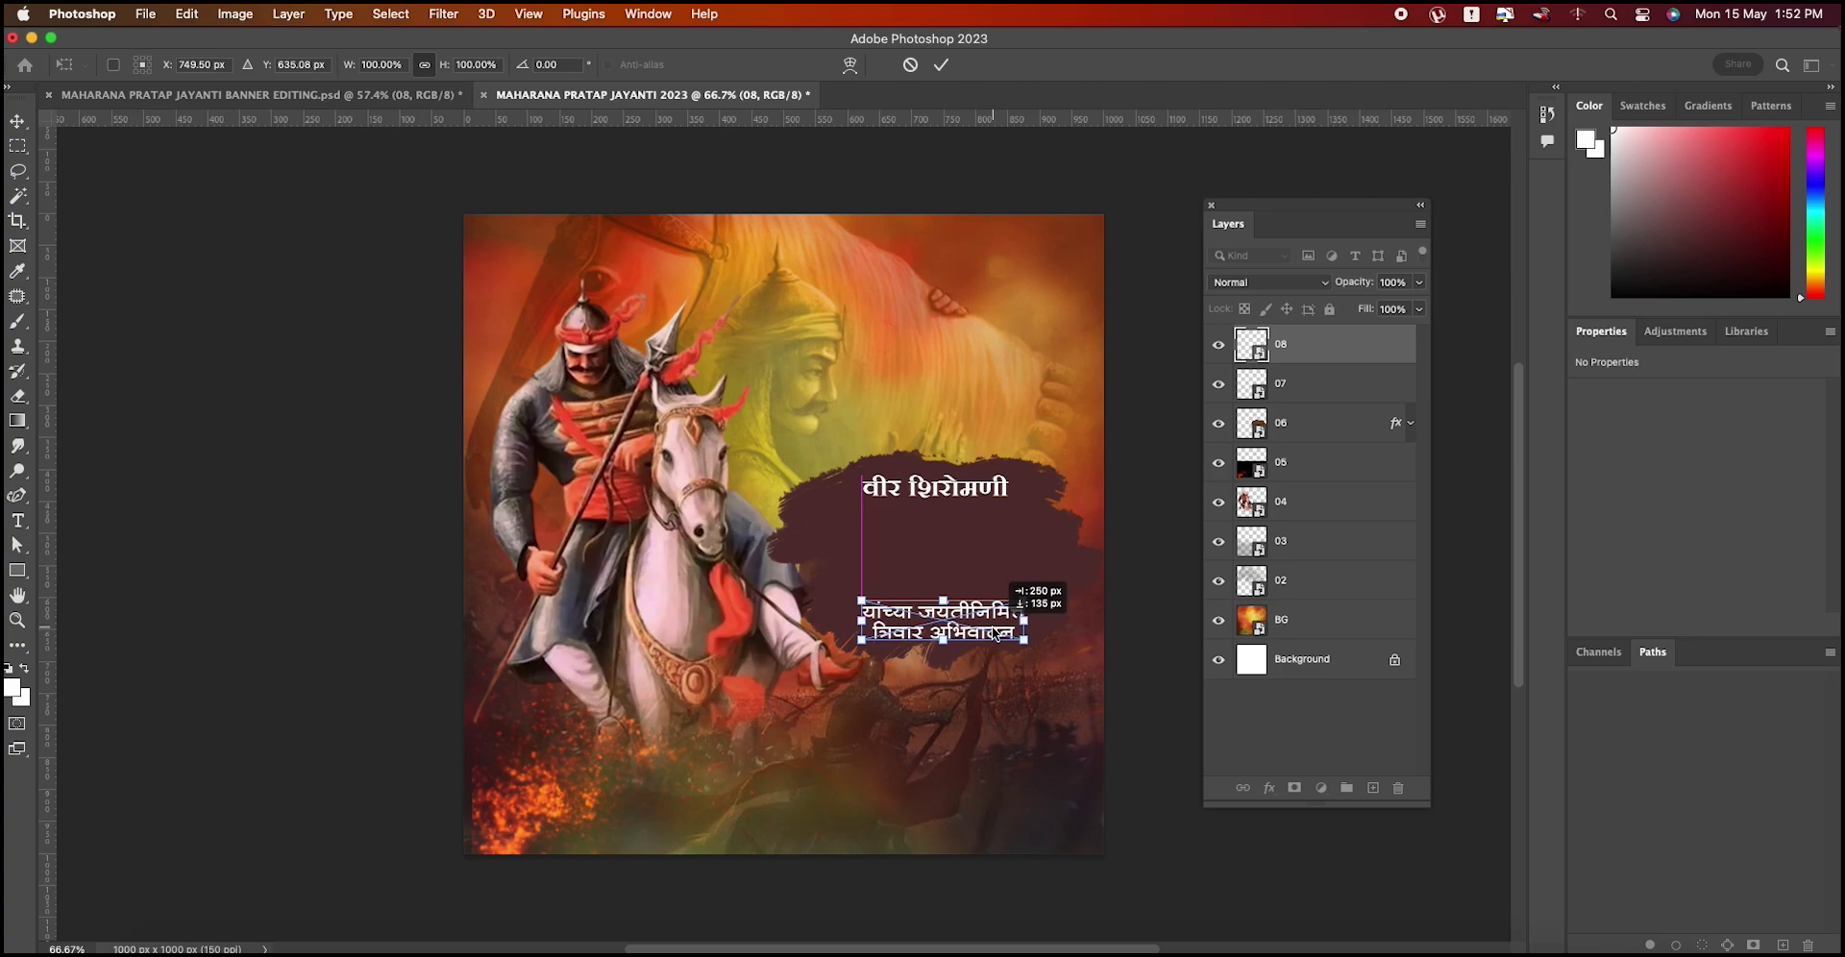
key(Return)
click(452, 95)
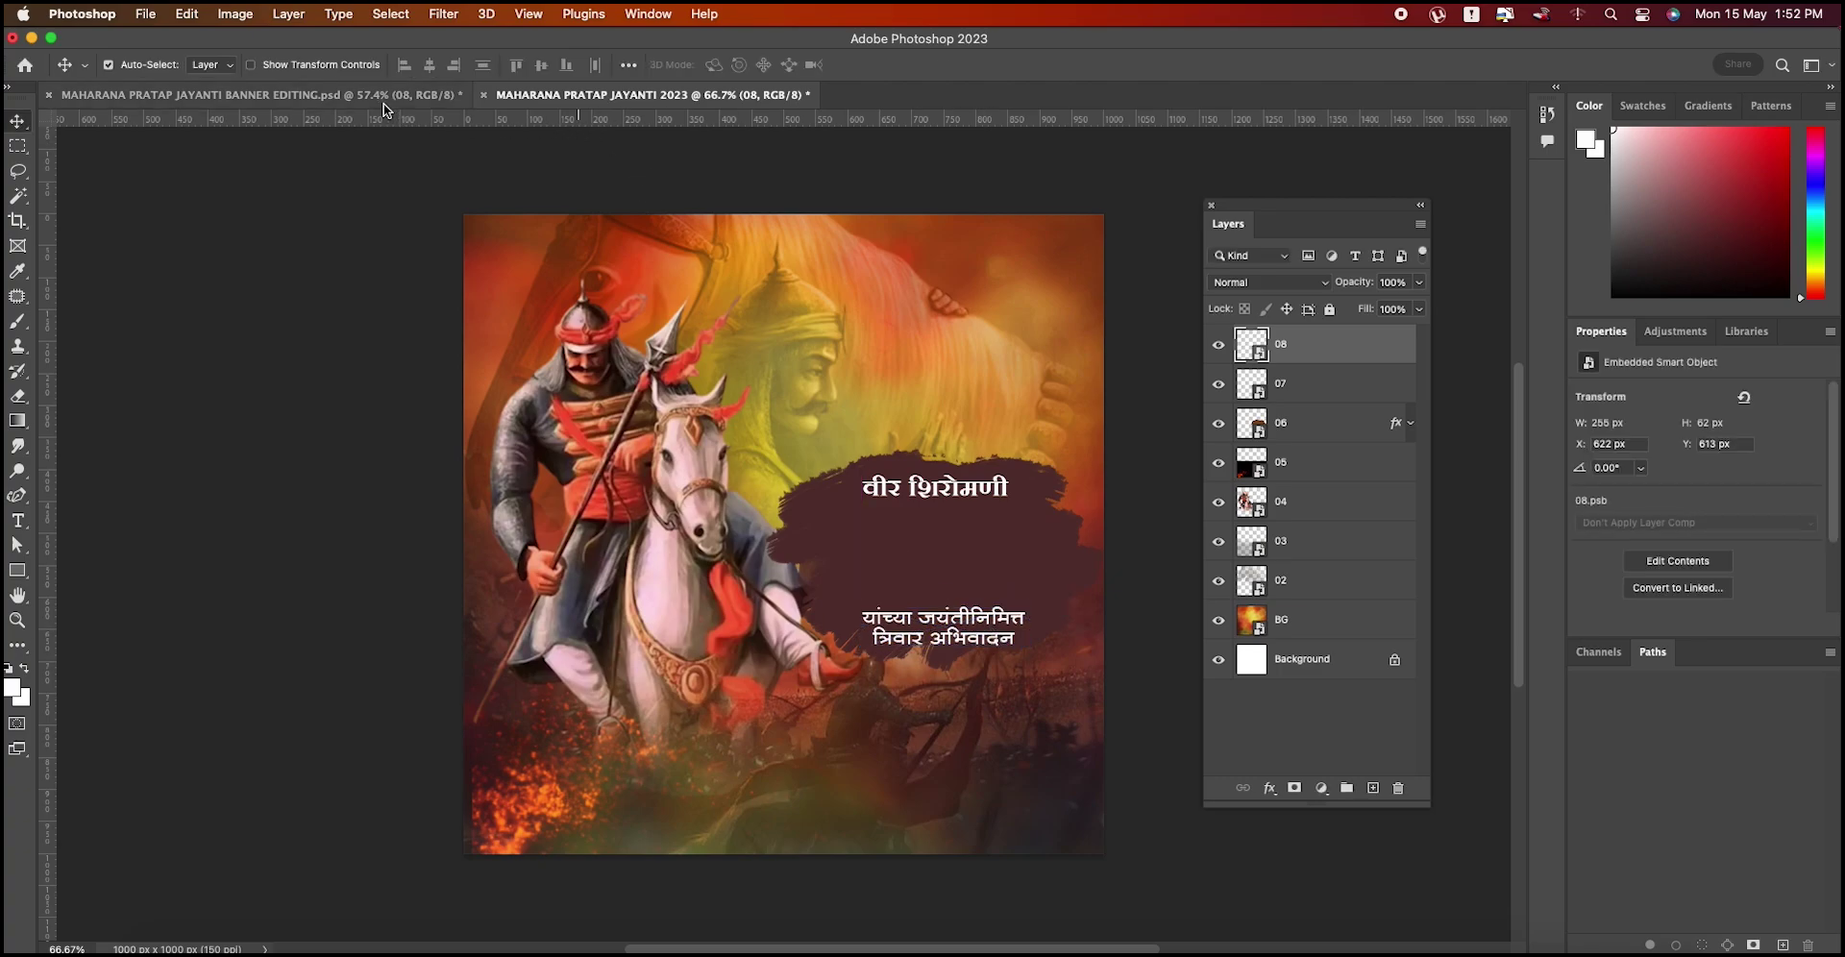
click(1282, 543)
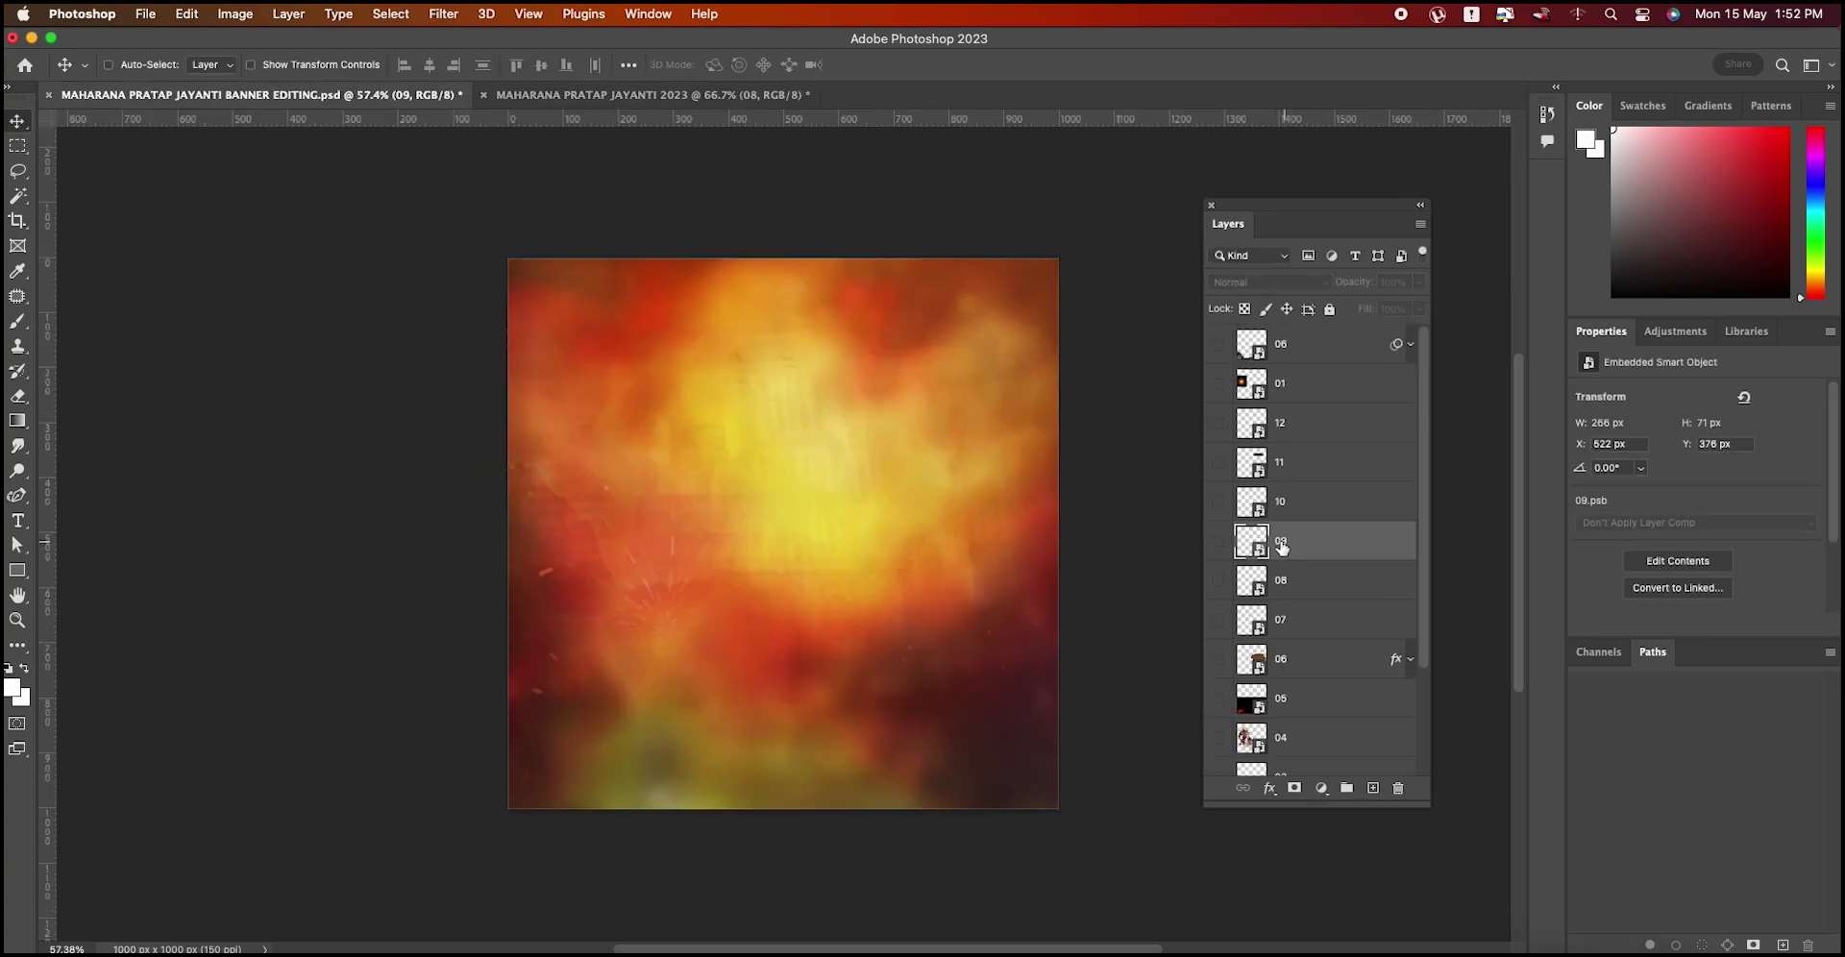
Step: Place the 'महायोद्धा' layer 09 just below वीर शिरोमणी
drag(565, 115, 963, 598)
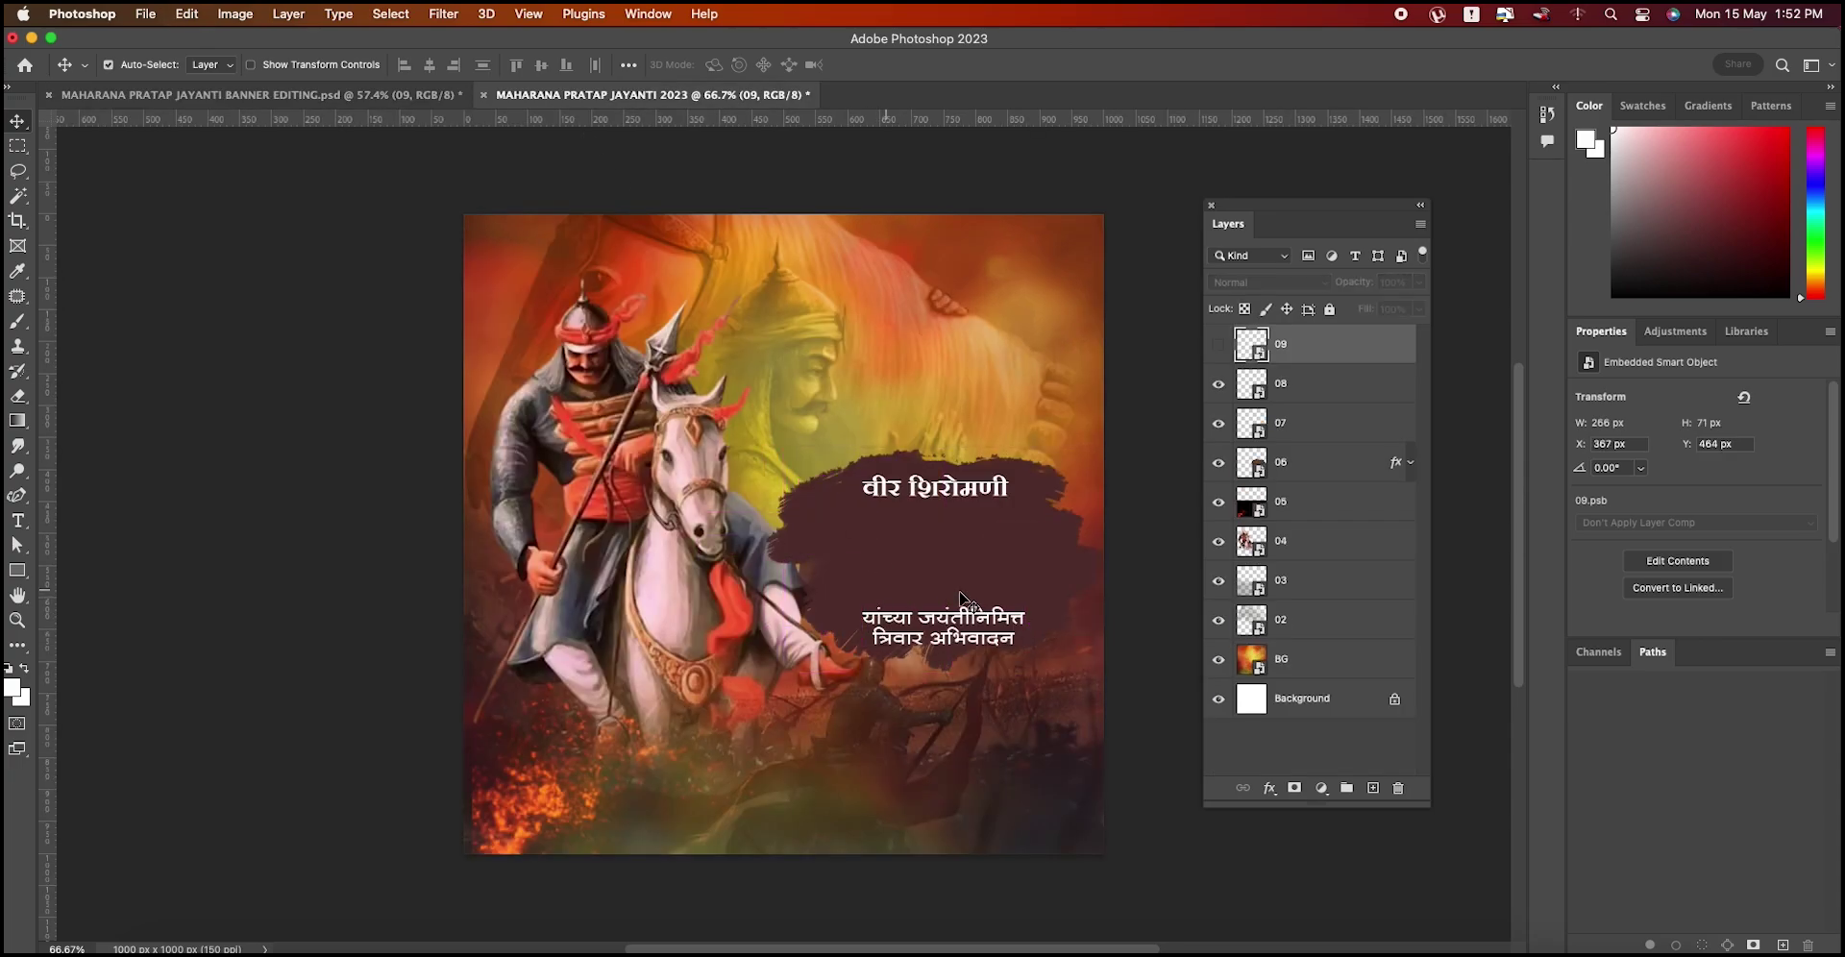
click(1218, 345)
mouse_move(889, 545)
mouse_down()
mouse_move(1000, 527)
mouse_move(980, 535)
mouse_up()
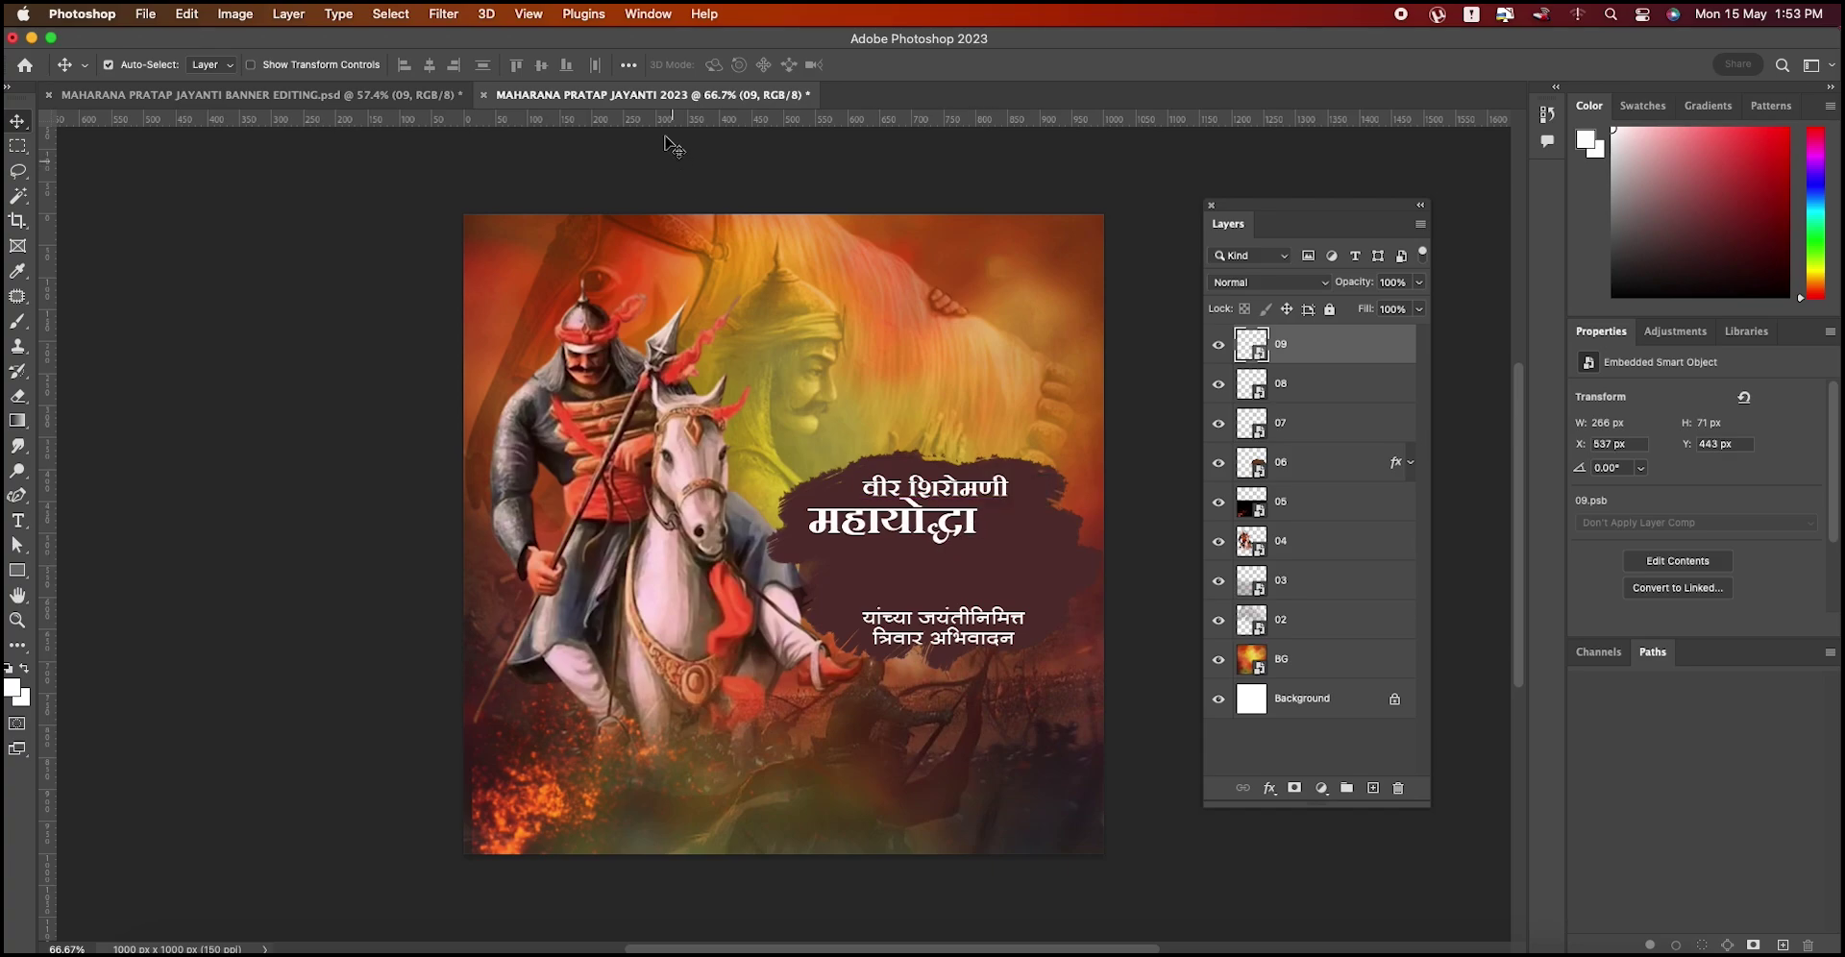
Step: Copy the 'महाराणा प्रताप' layer 10 in and place it below महायोद्धा
click(259, 94)
click(1282, 511)
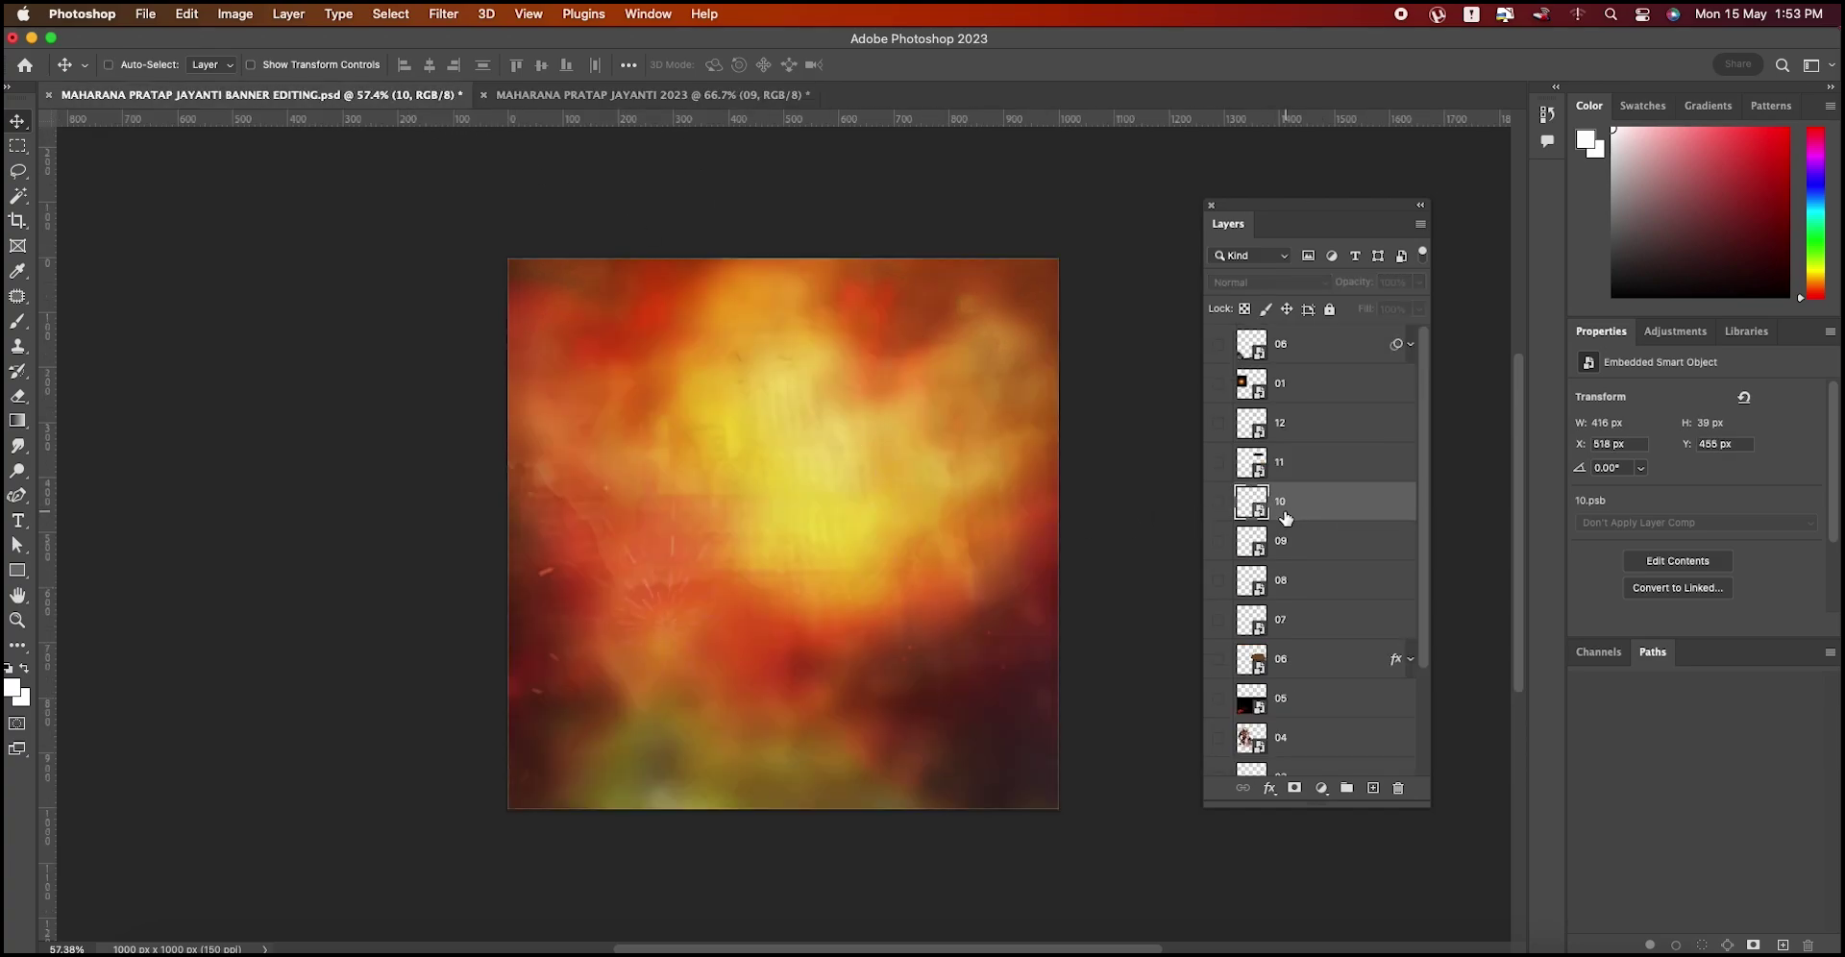
drag(776, 245, 992, 538)
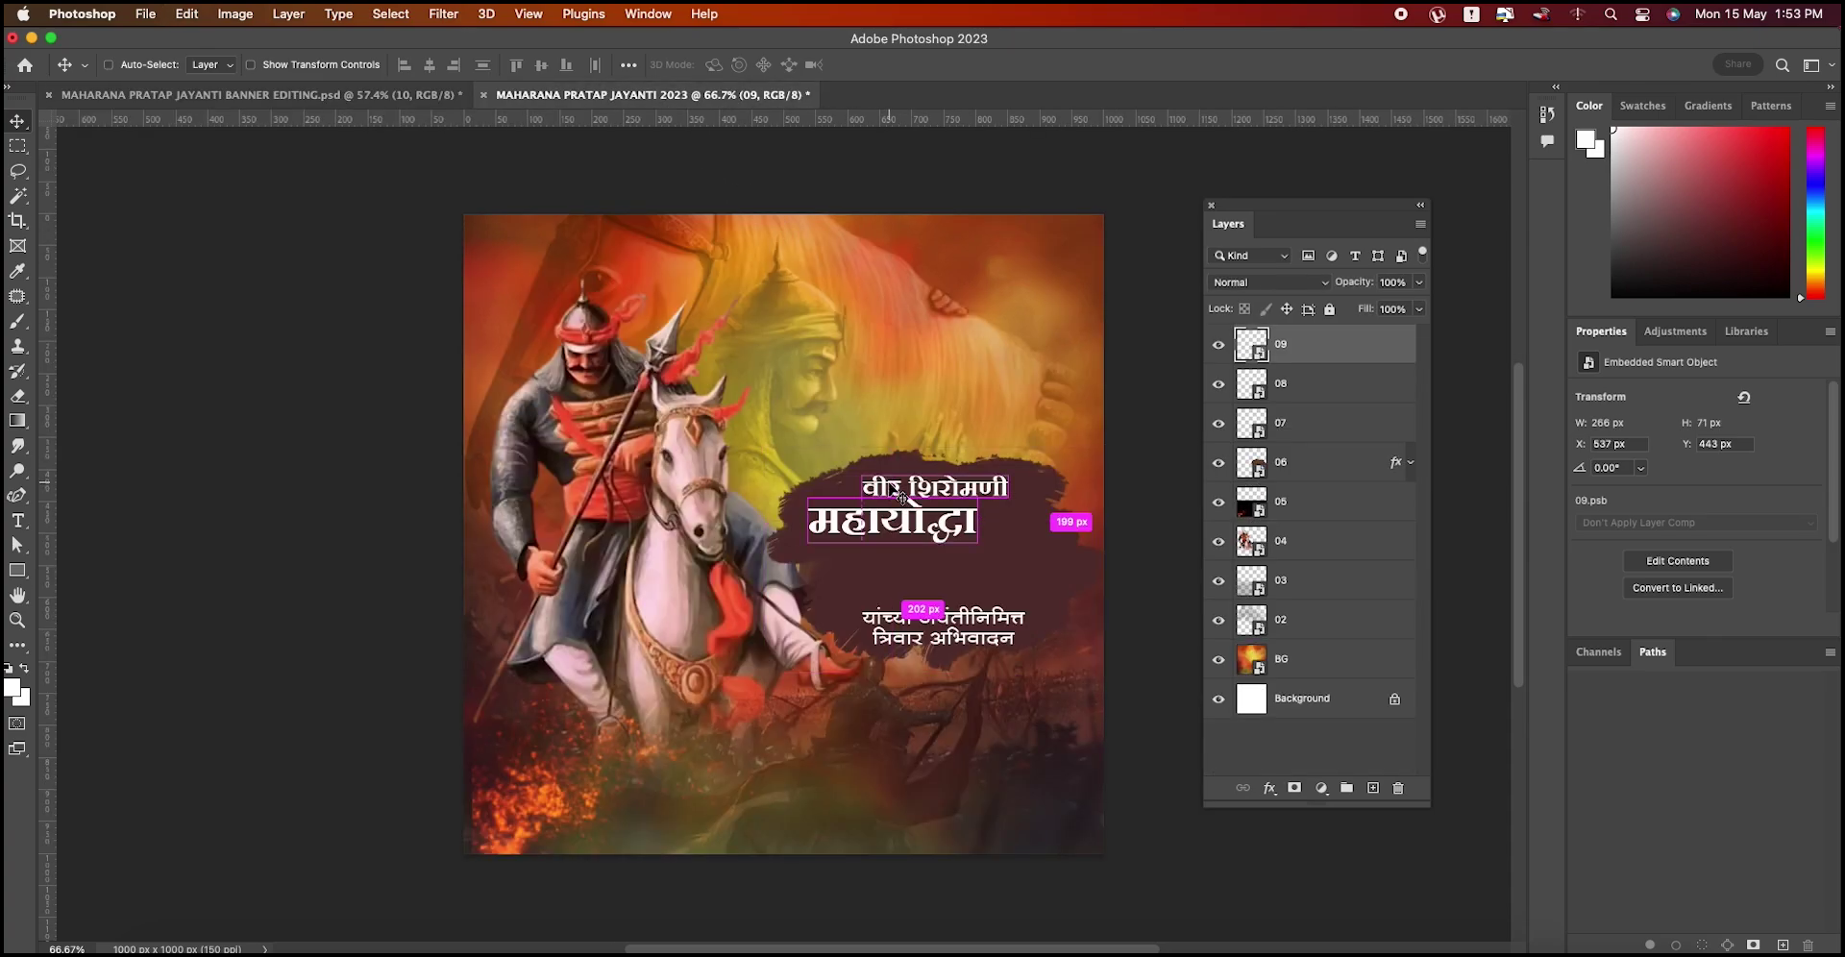
click(1218, 344)
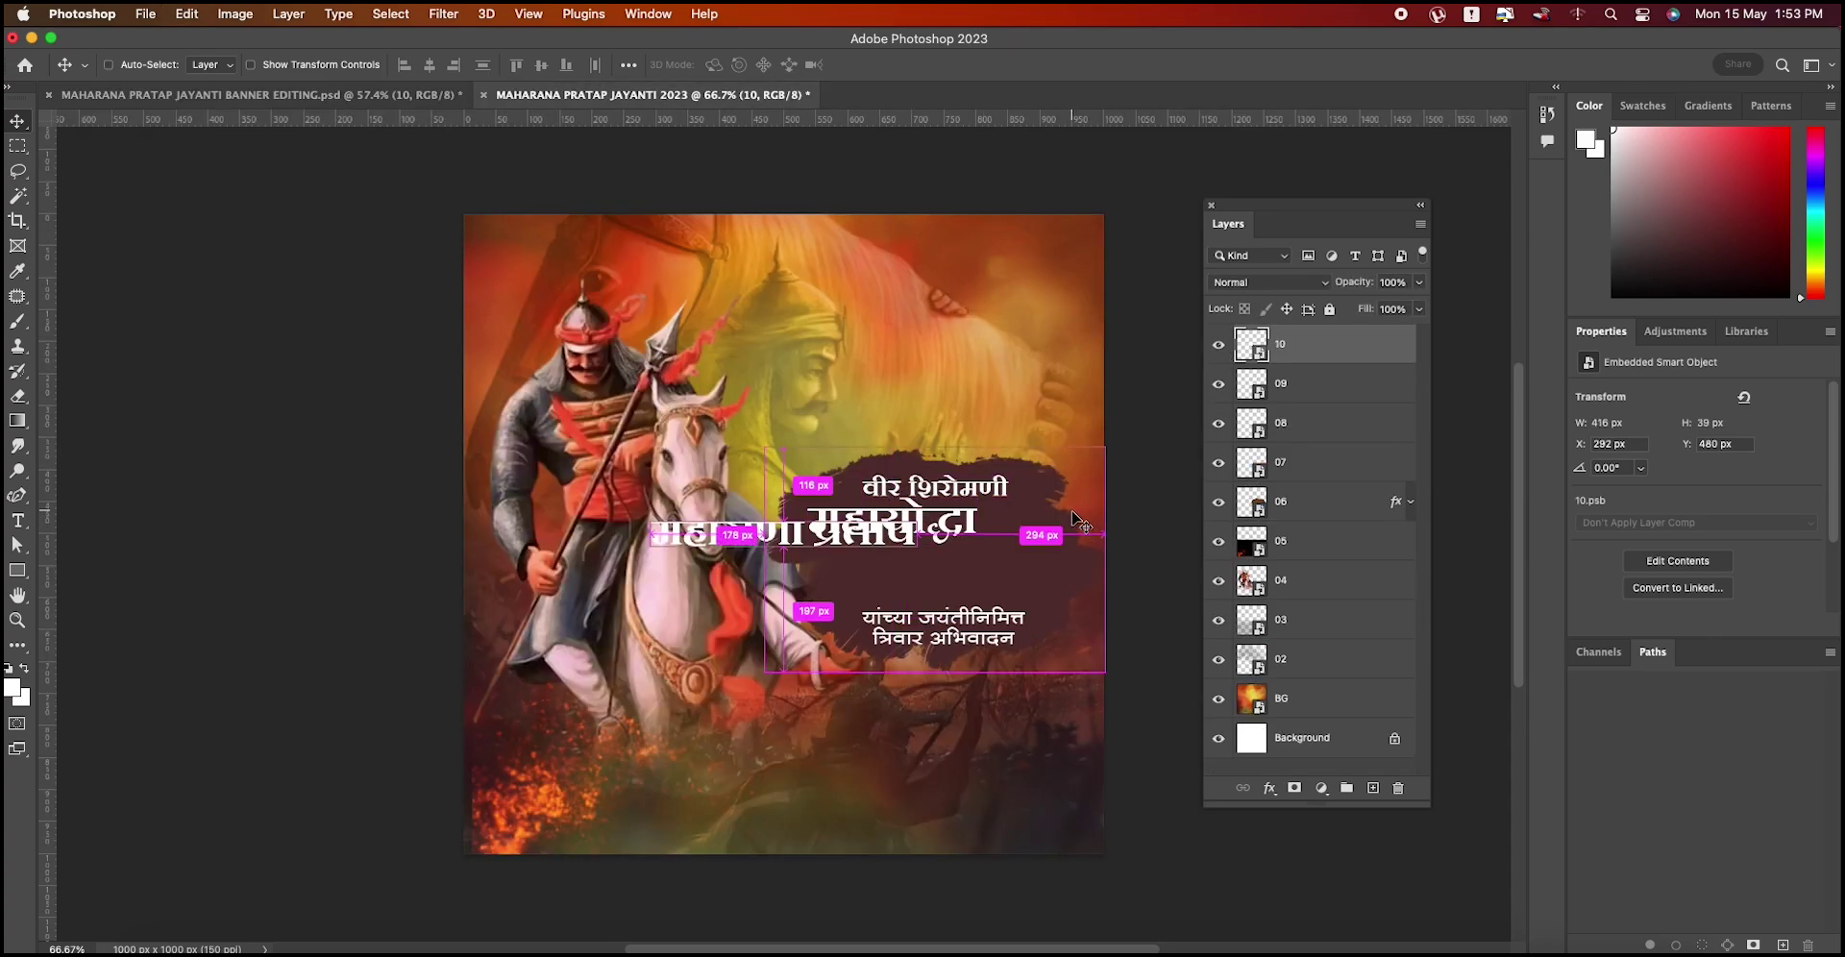
key(ctrl+t)
drag(903, 541, 1016, 576)
key(Return)
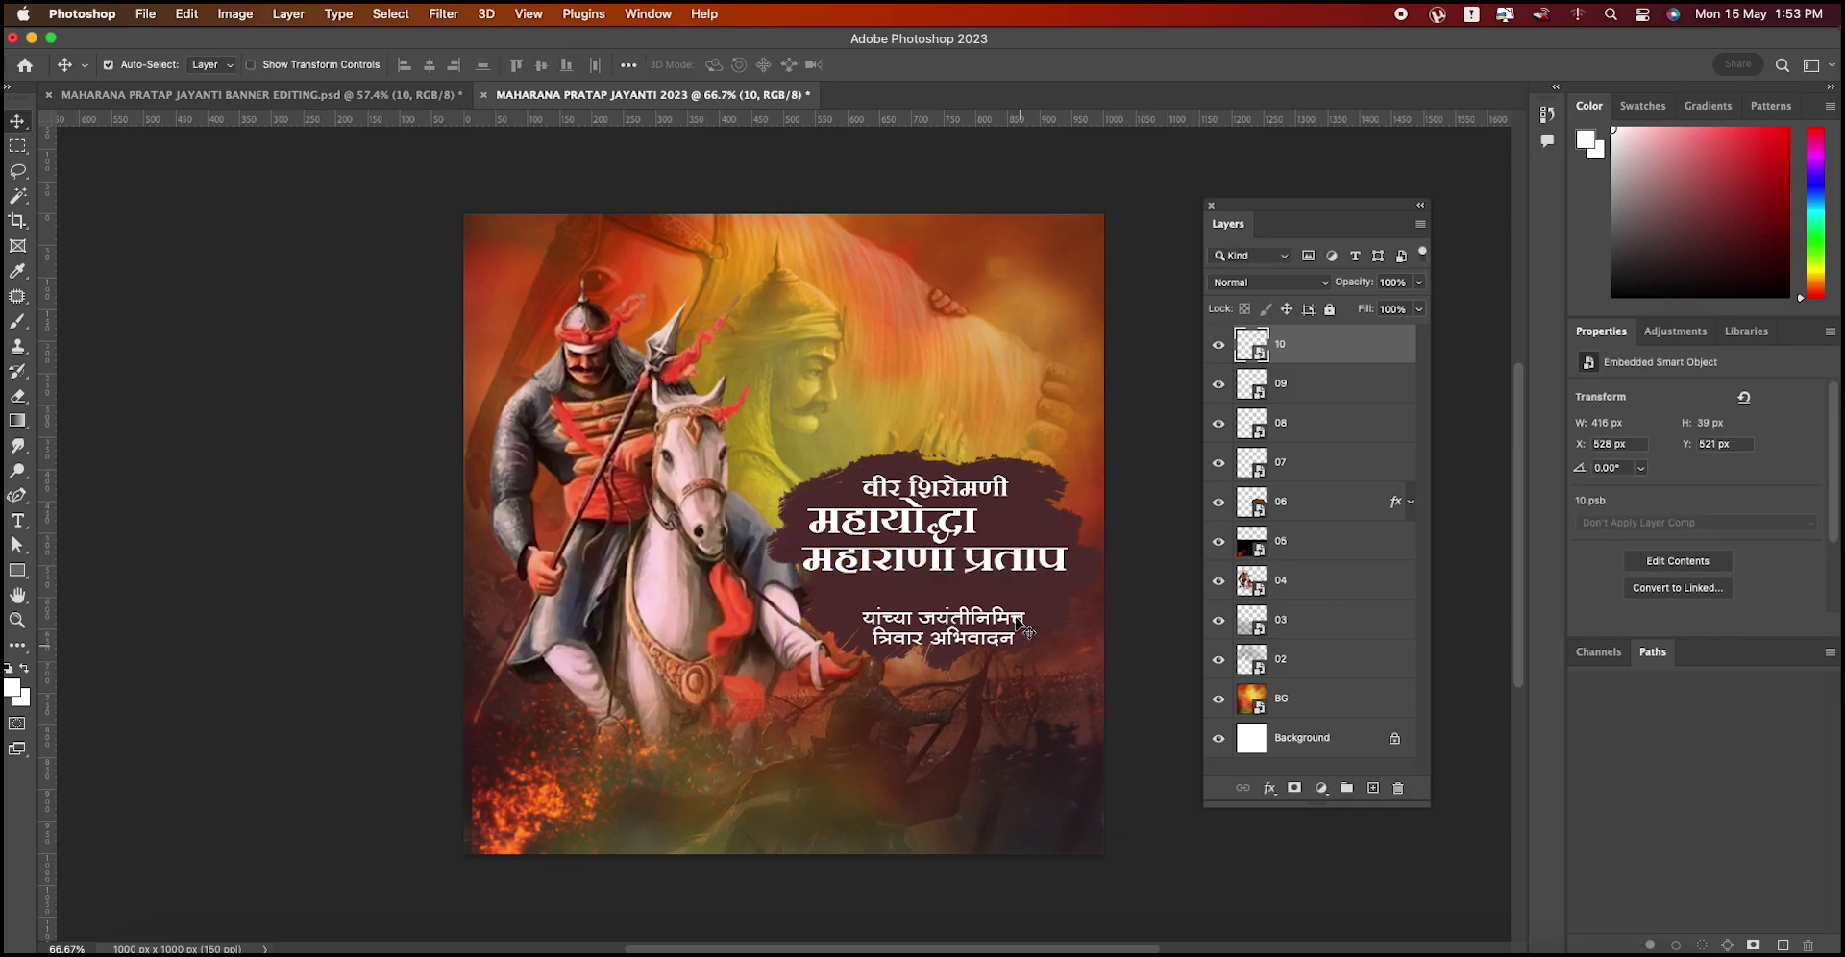
Step: Fine-tune the brush stroke, greeting line and महाराणा प्रताप positions
click(1021, 574)
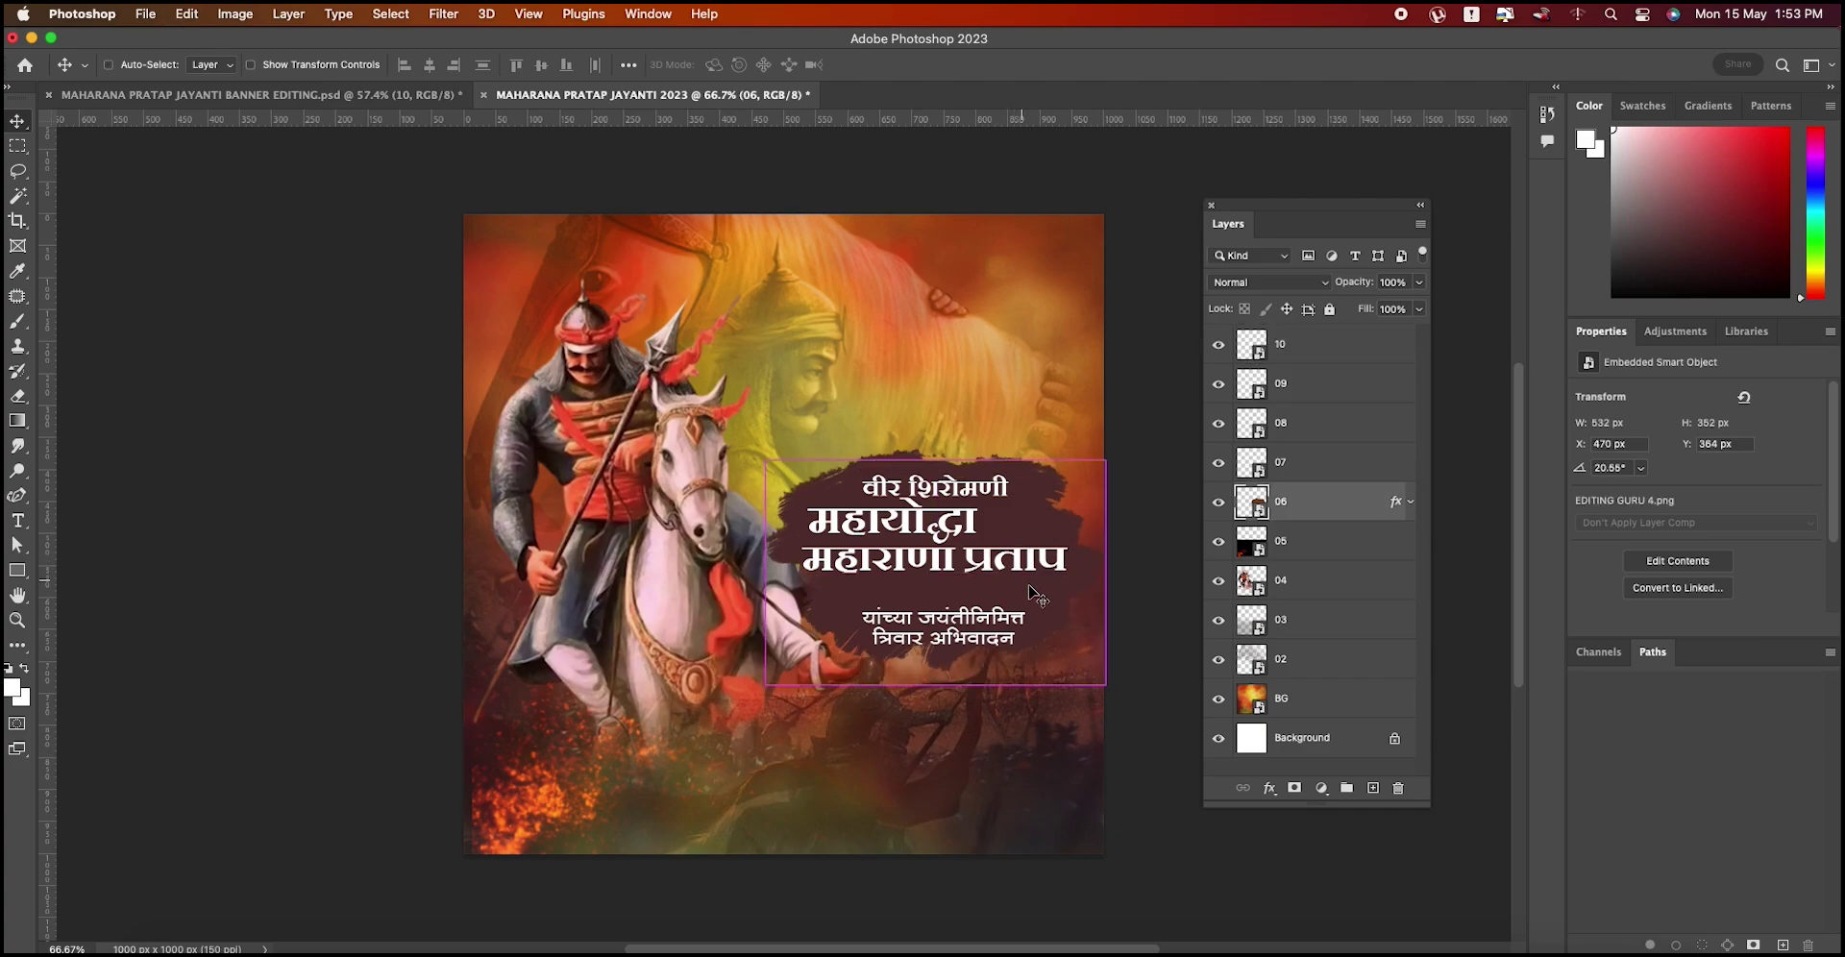
drag(1024, 626, 1008, 605)
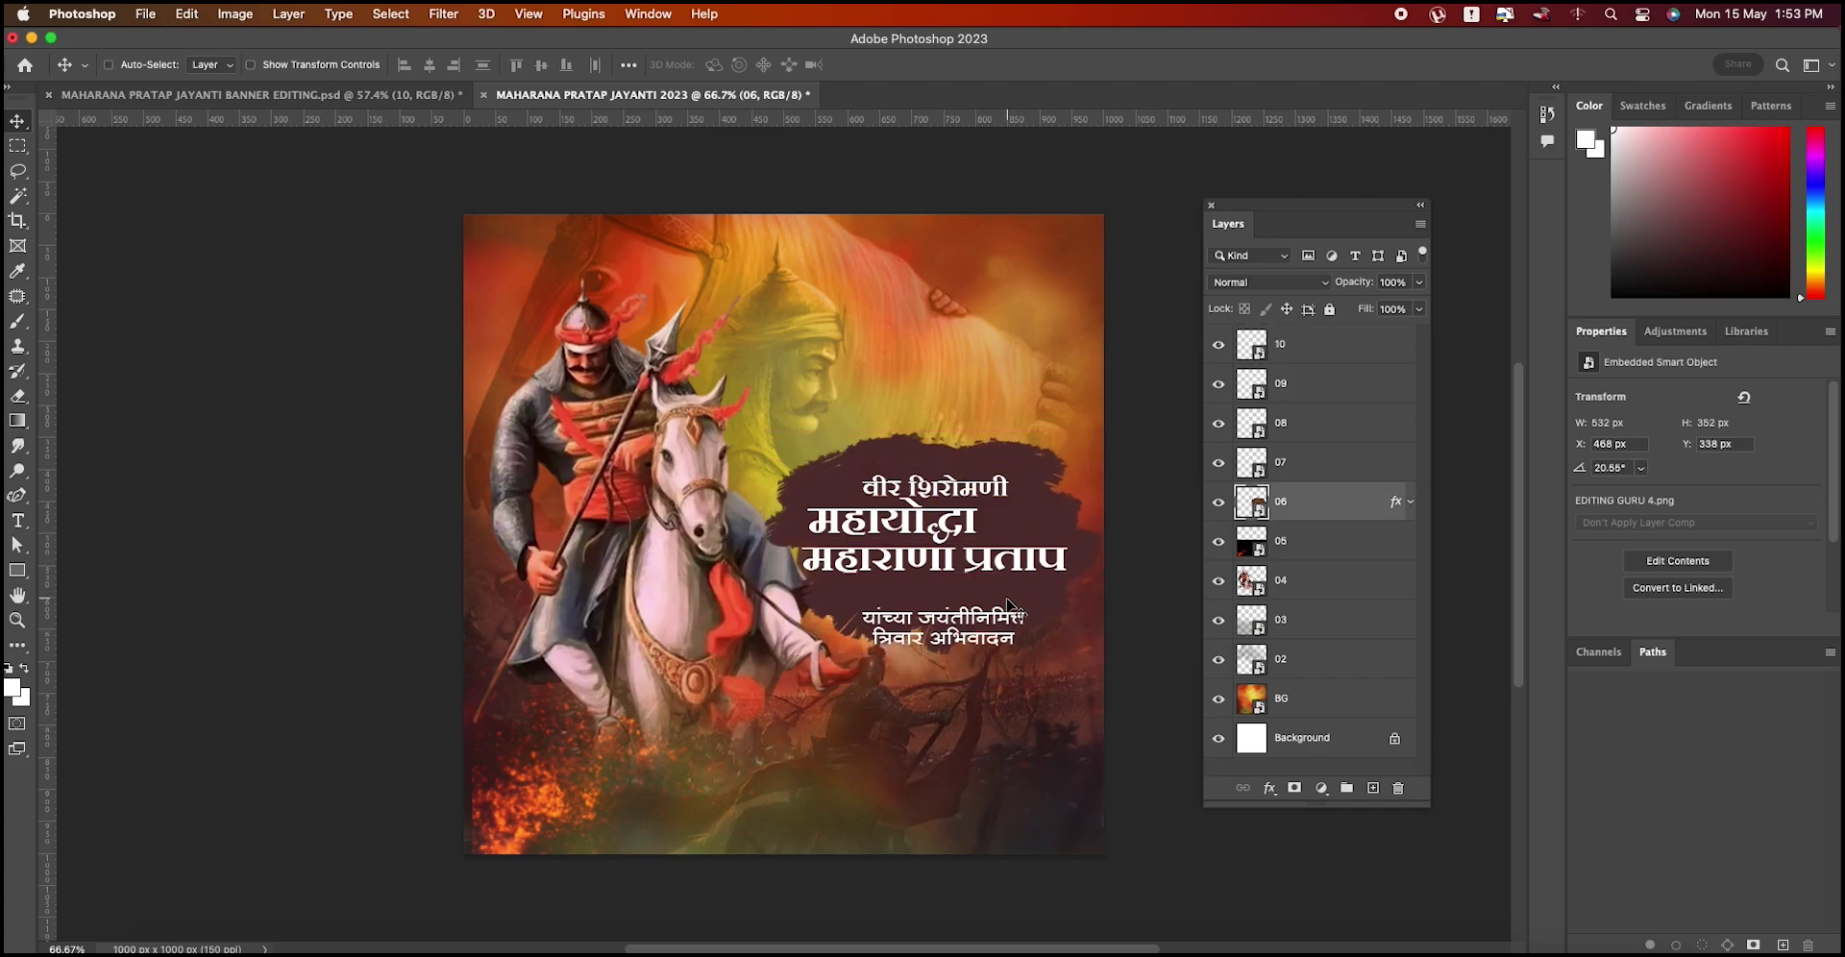
key(ctrl+z)
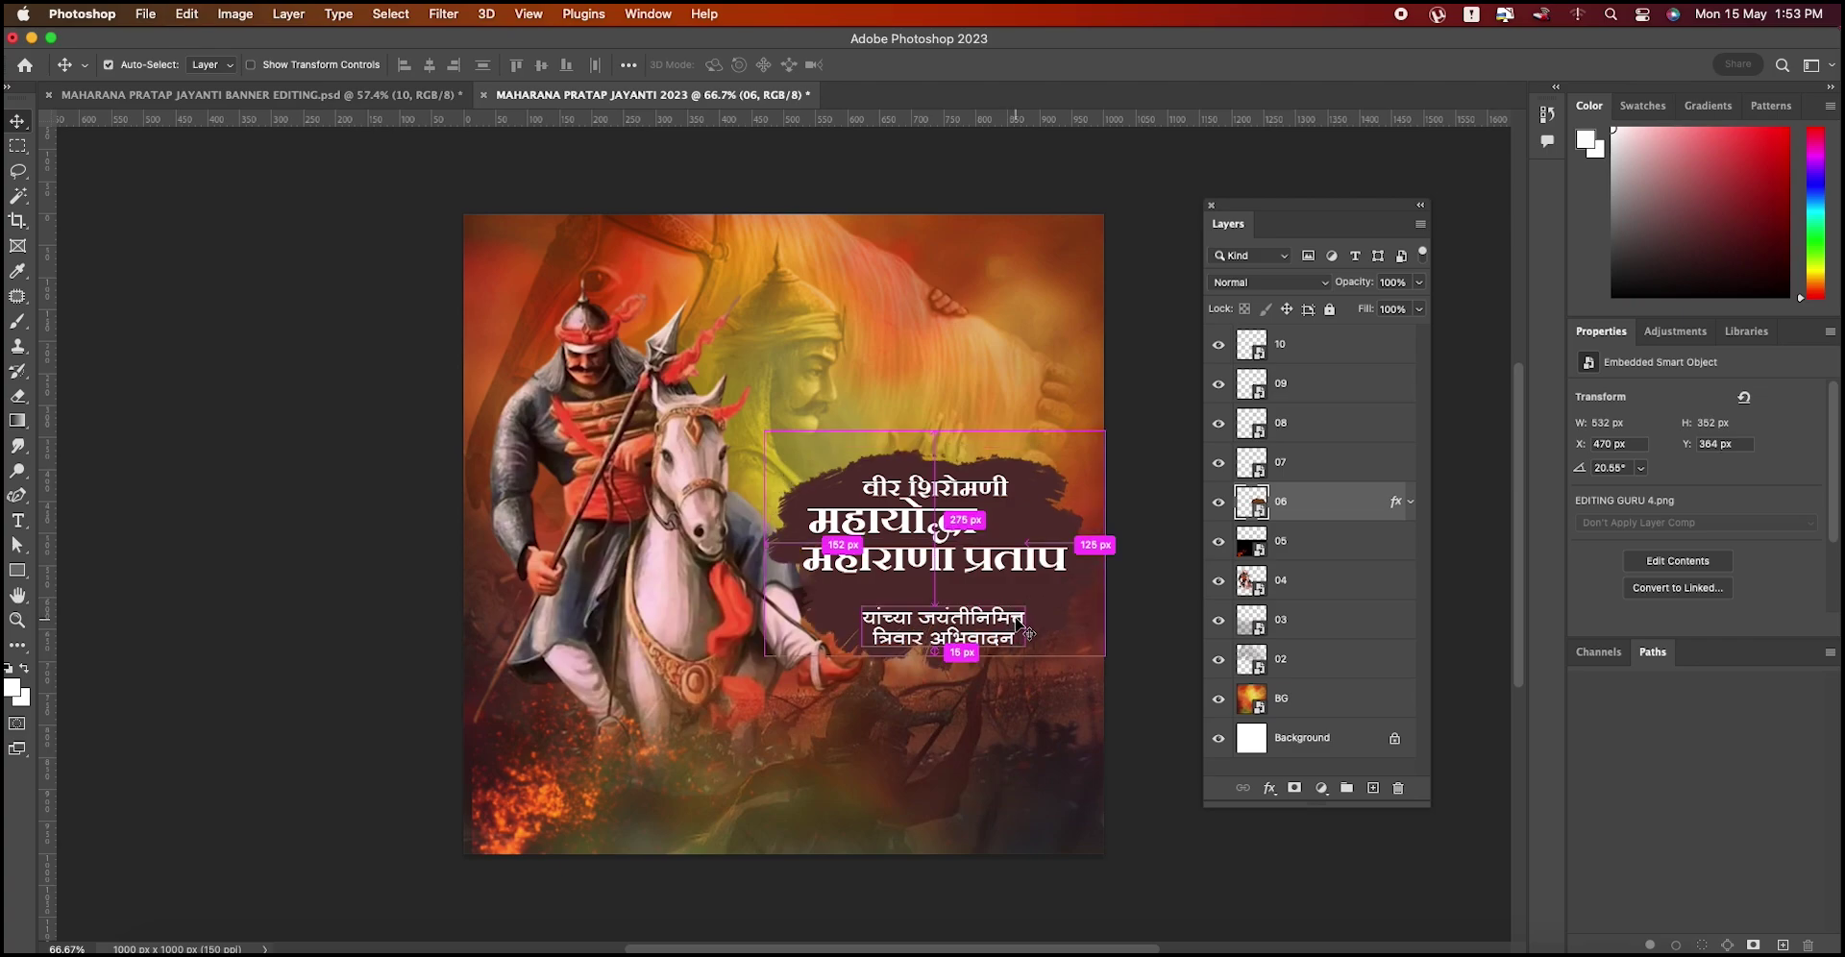
drag(1011, 622, 1015, 600)
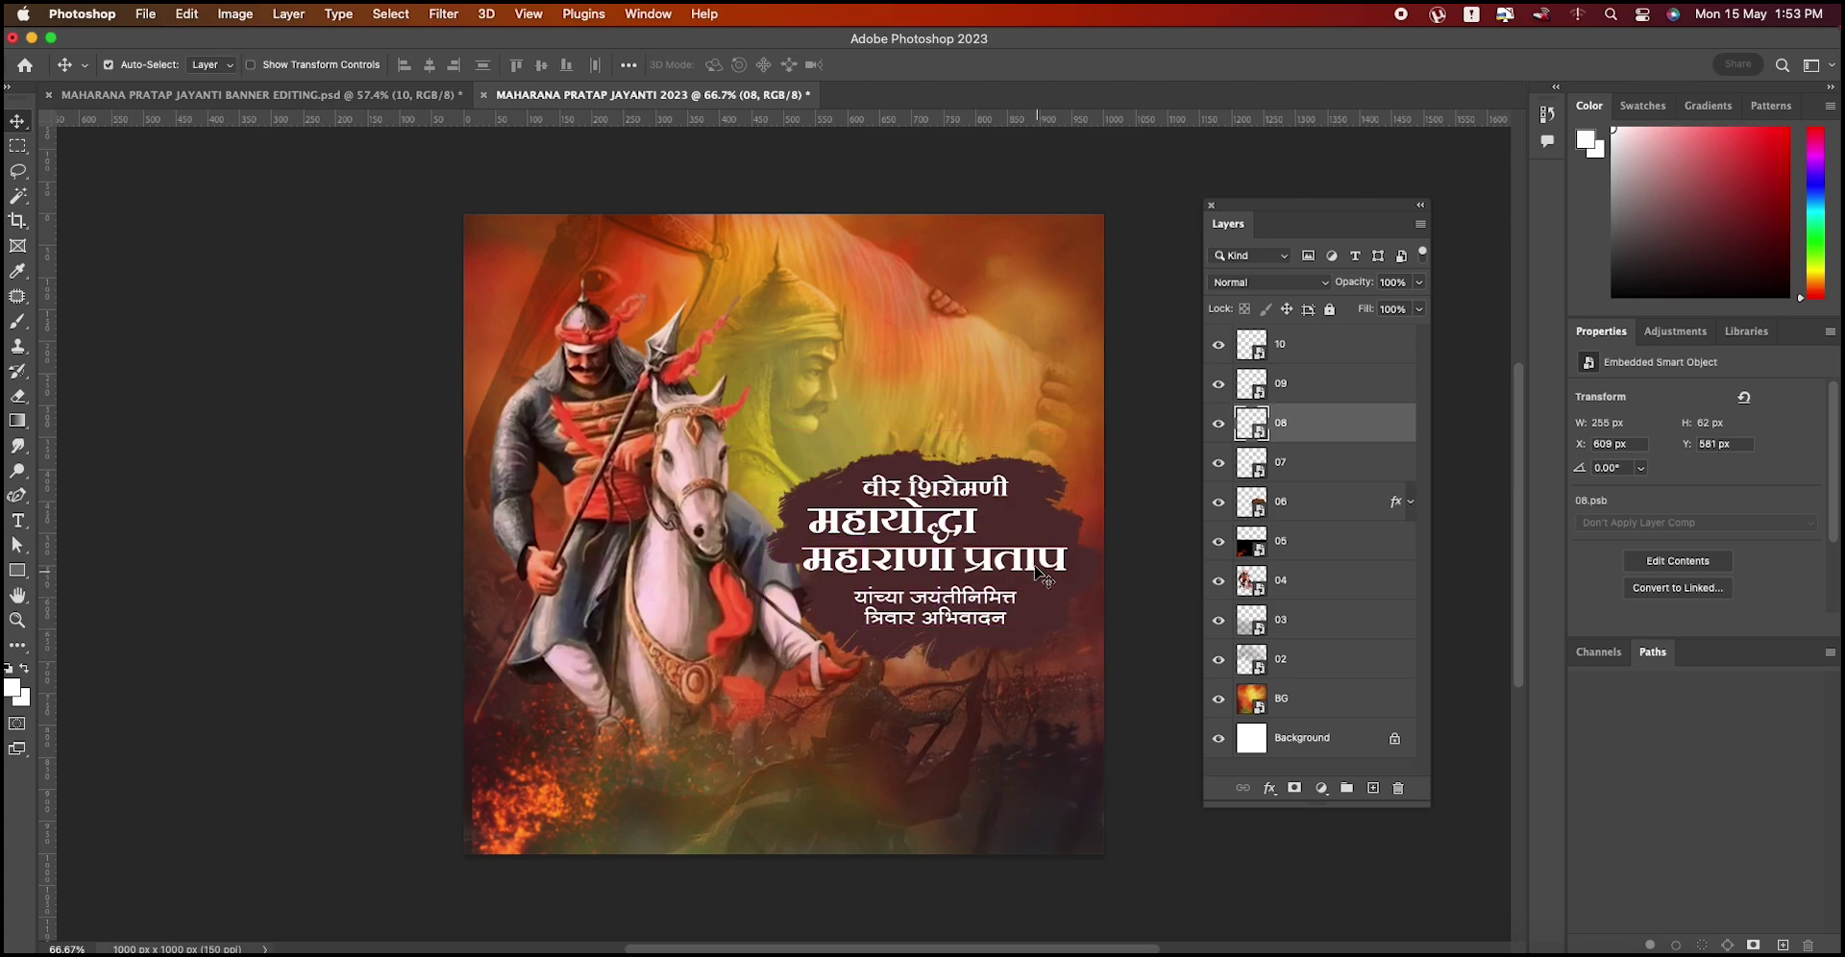
drag(1040, 532, 1039, 517)
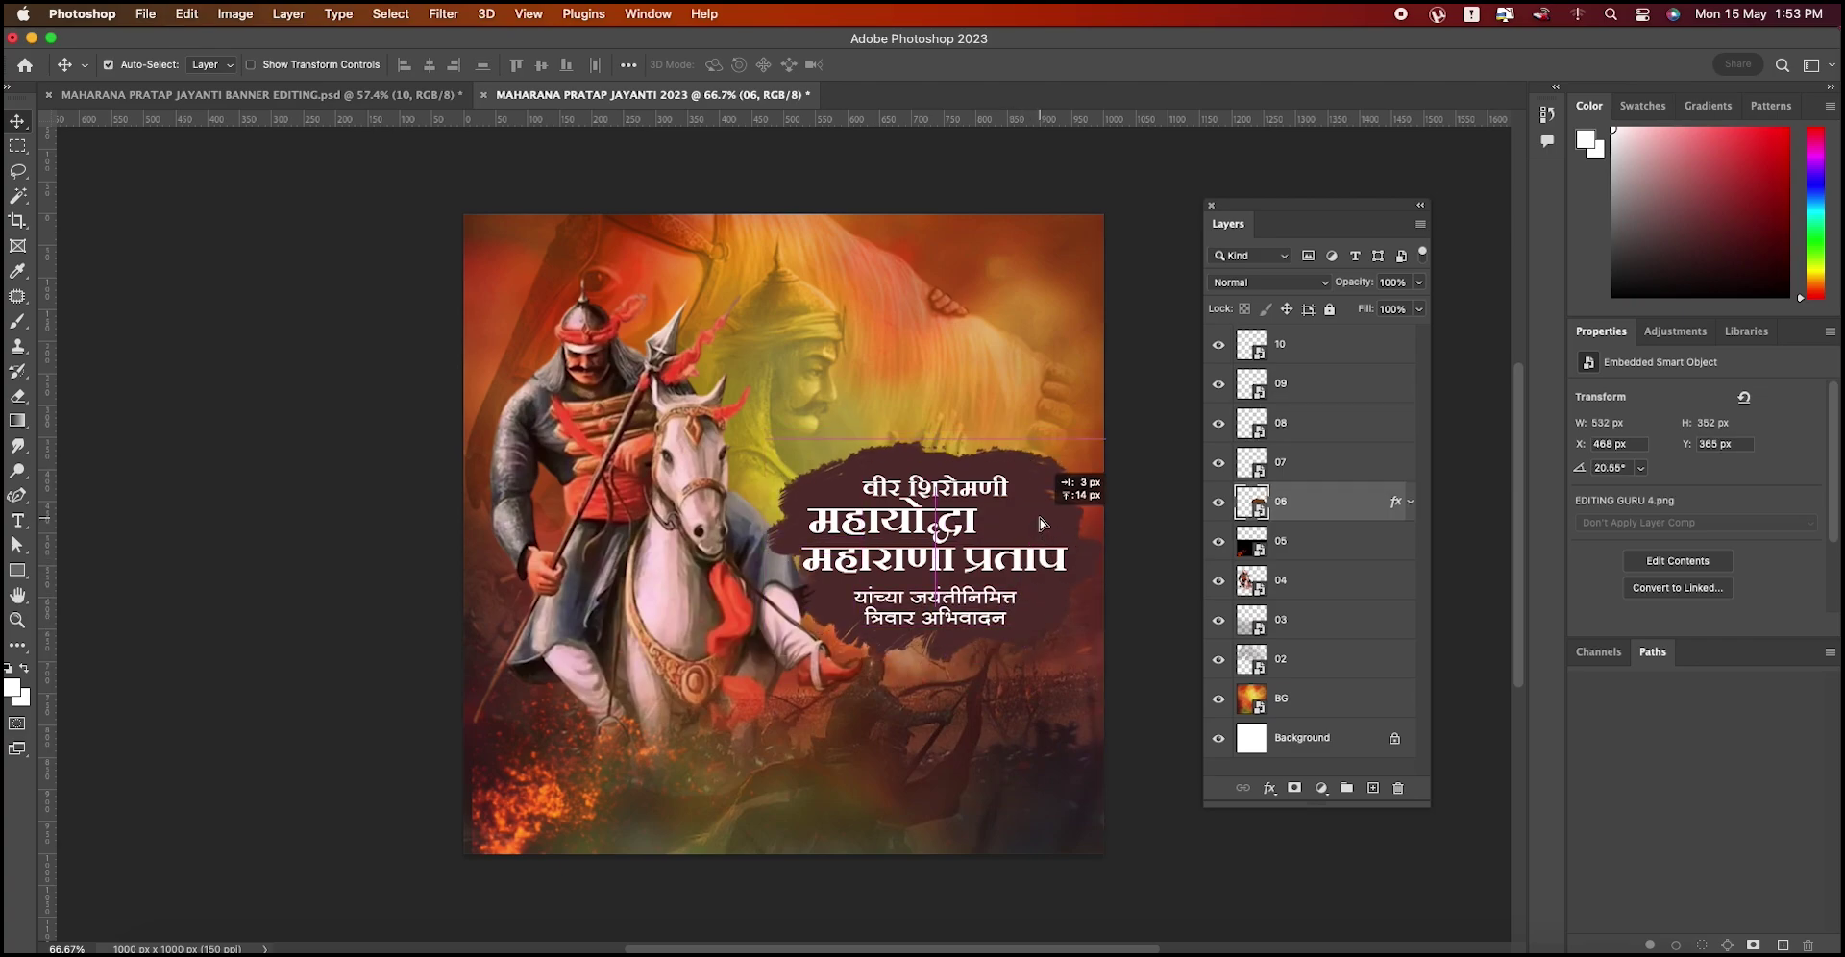
drag(1067, 574, 990, 538)
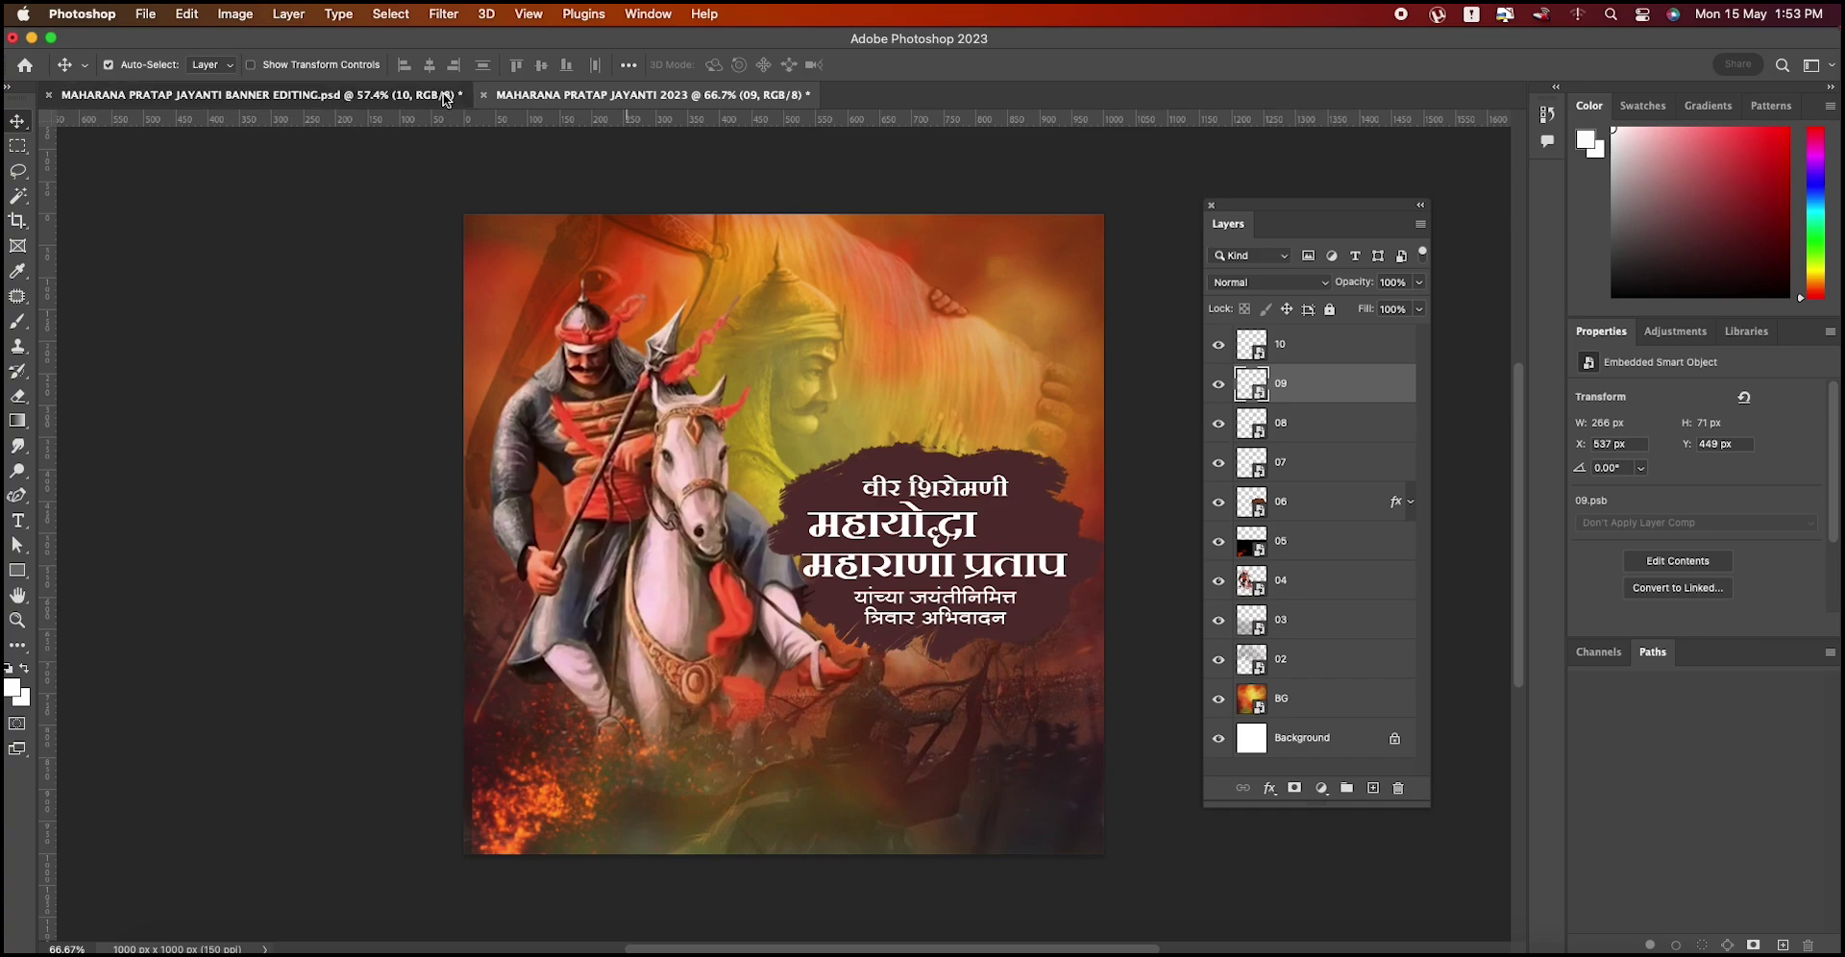
Step: Copy the dashed-border rounded label layer 11 in and align it above वीर शिरोमणी
click(470, 96)
click(1297, 470)
mouse_move(1297, 473)
mouse_down()
mouse_move(987, 538)
mouse_move(965, 568)
mouse_up()
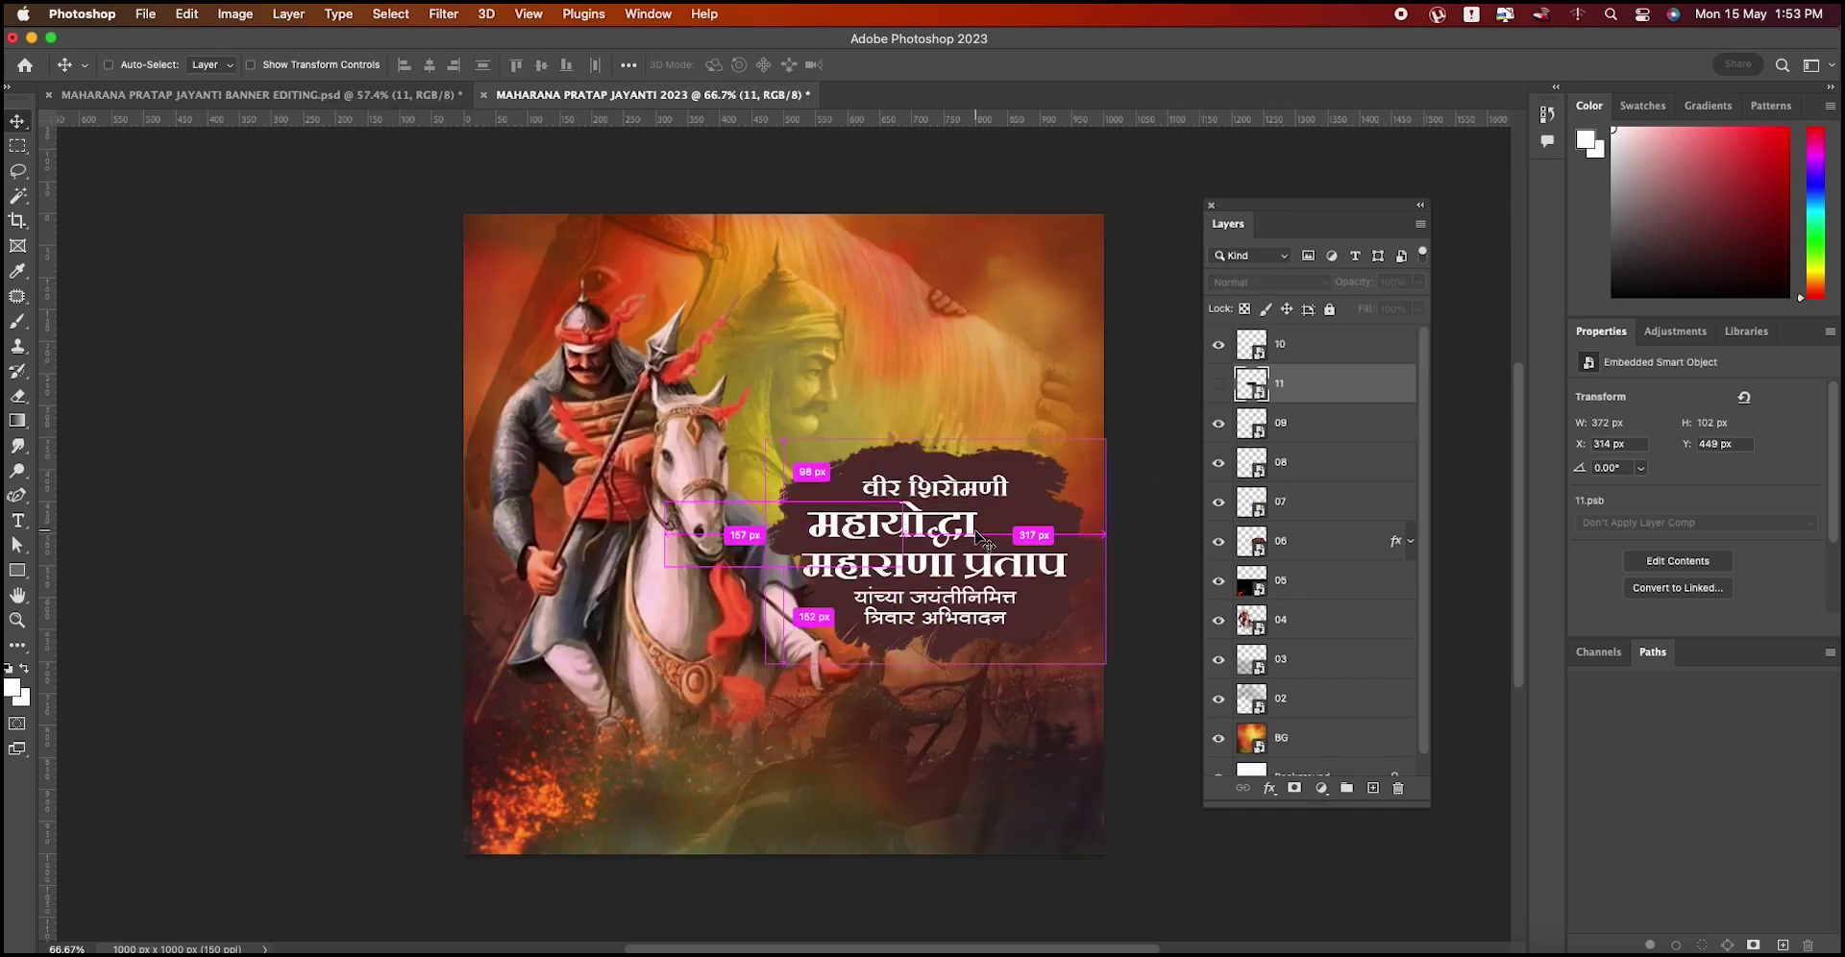
click(1218, 384)
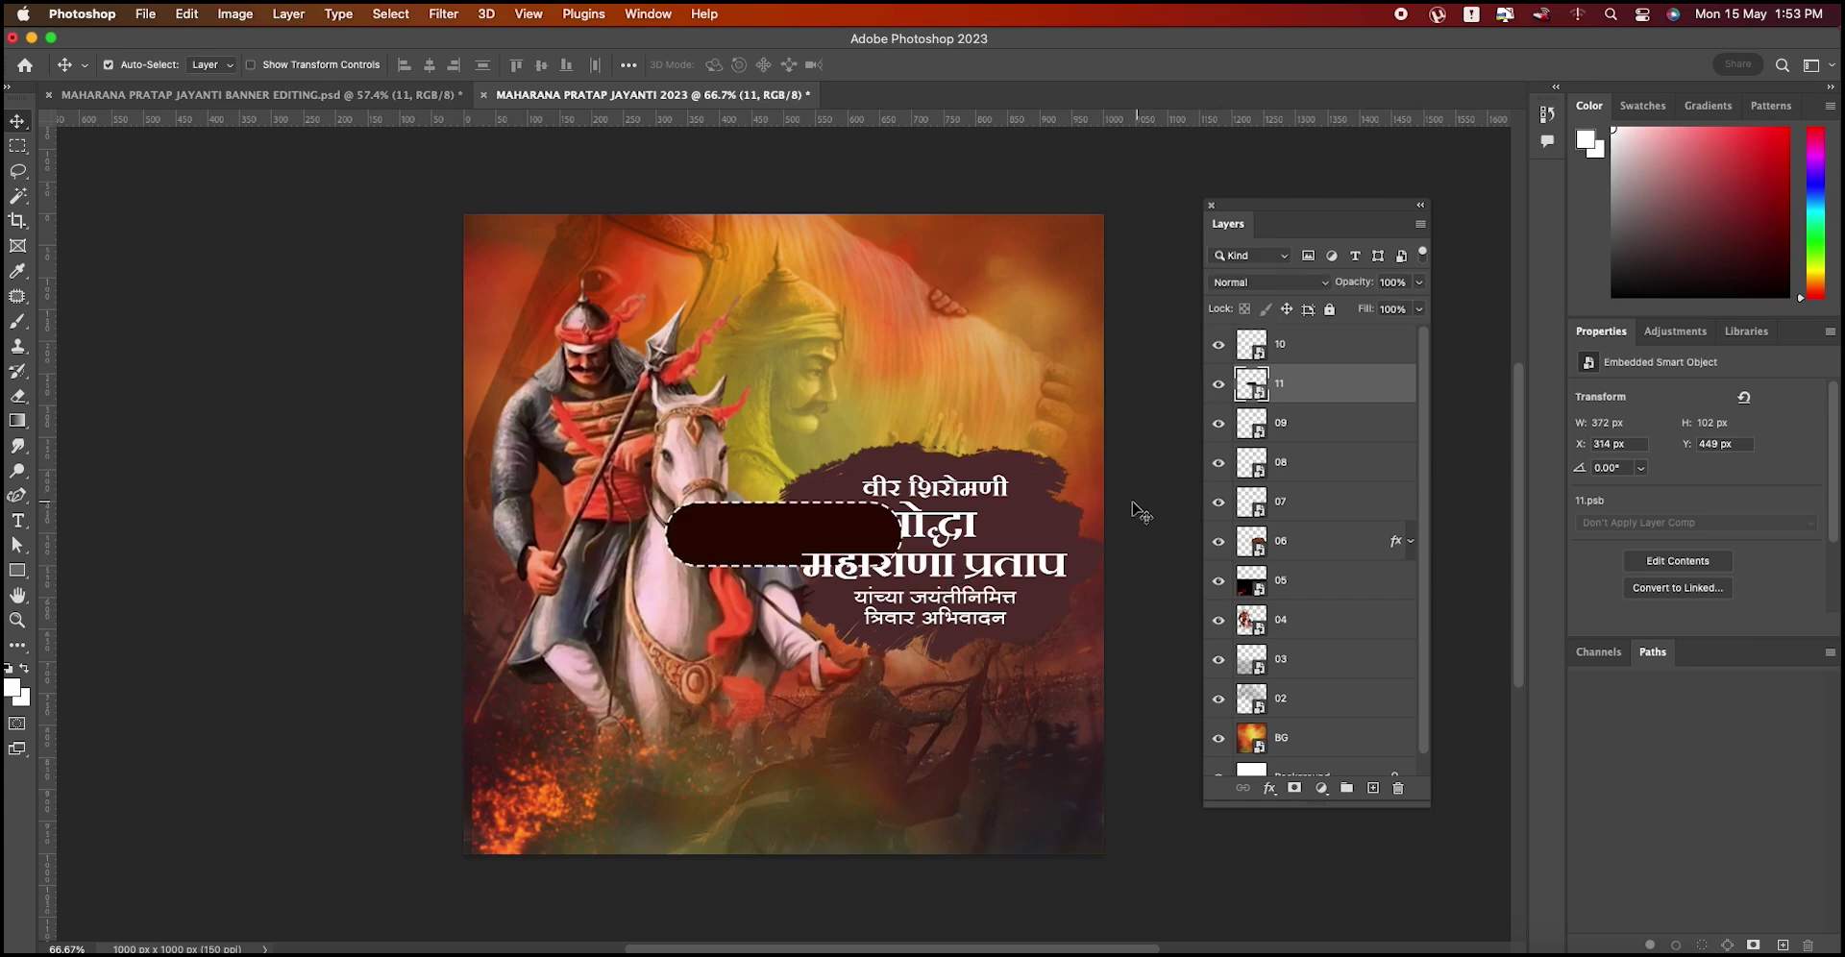
drag(855, 536, 1025, 392)
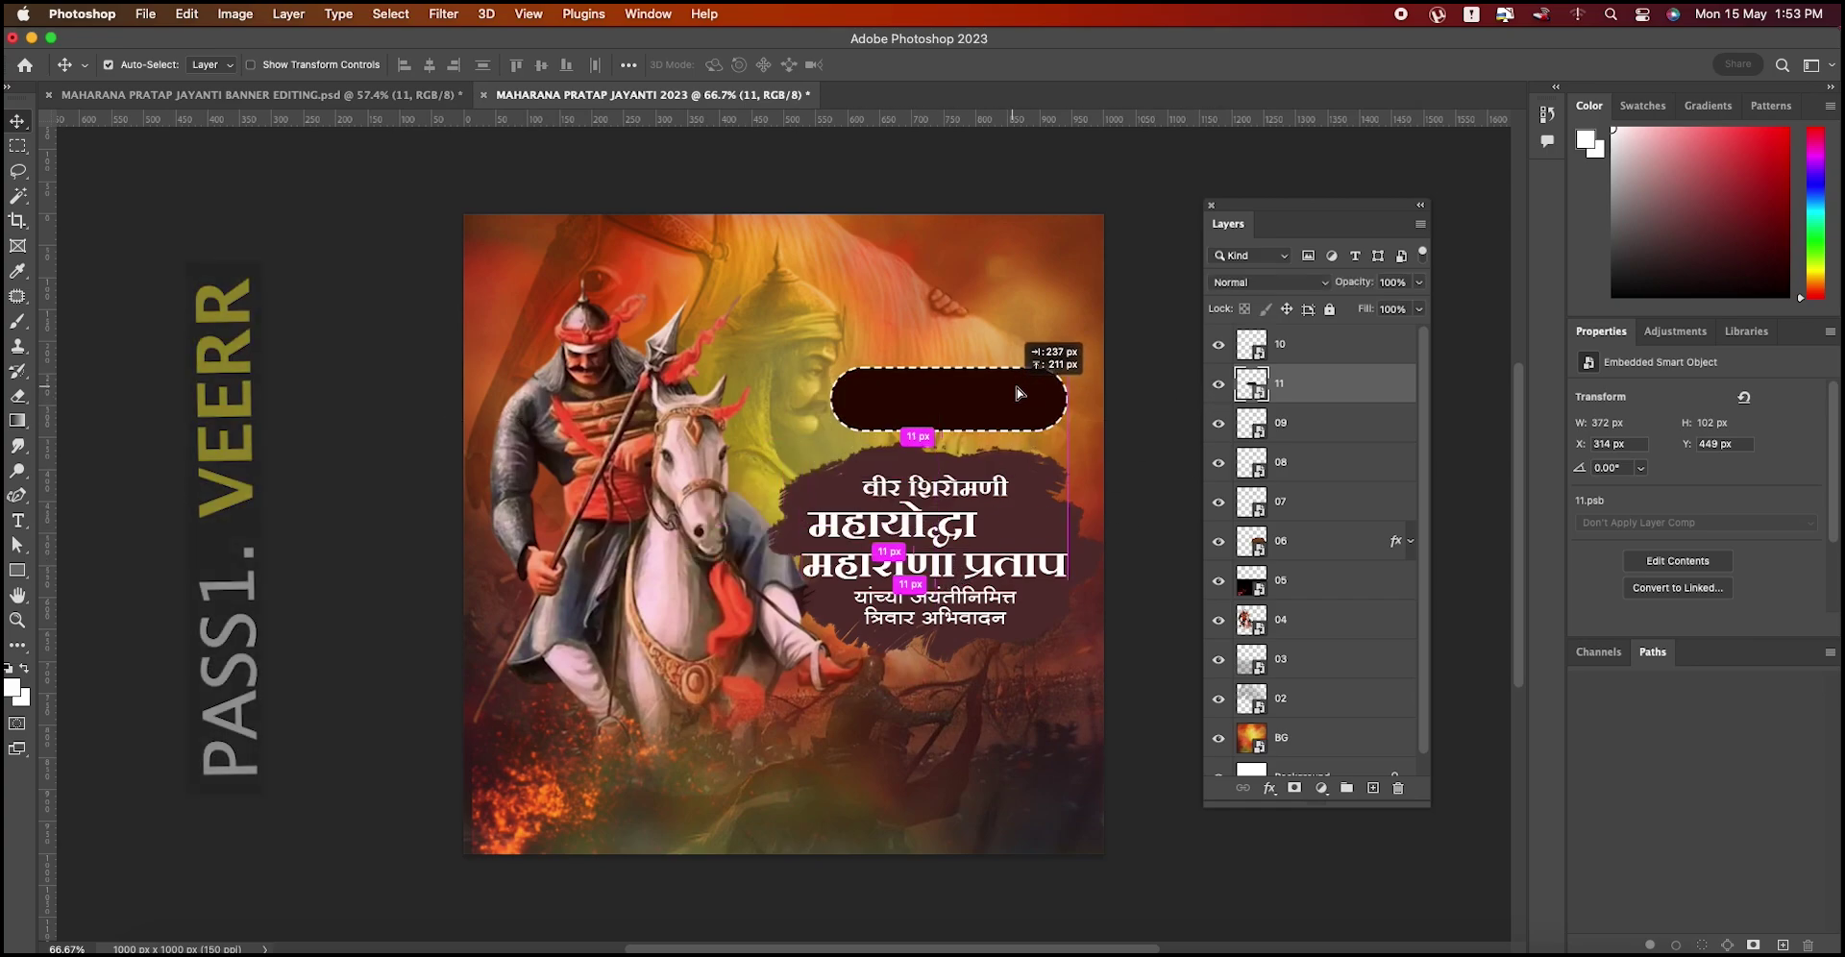
click(788, 353)
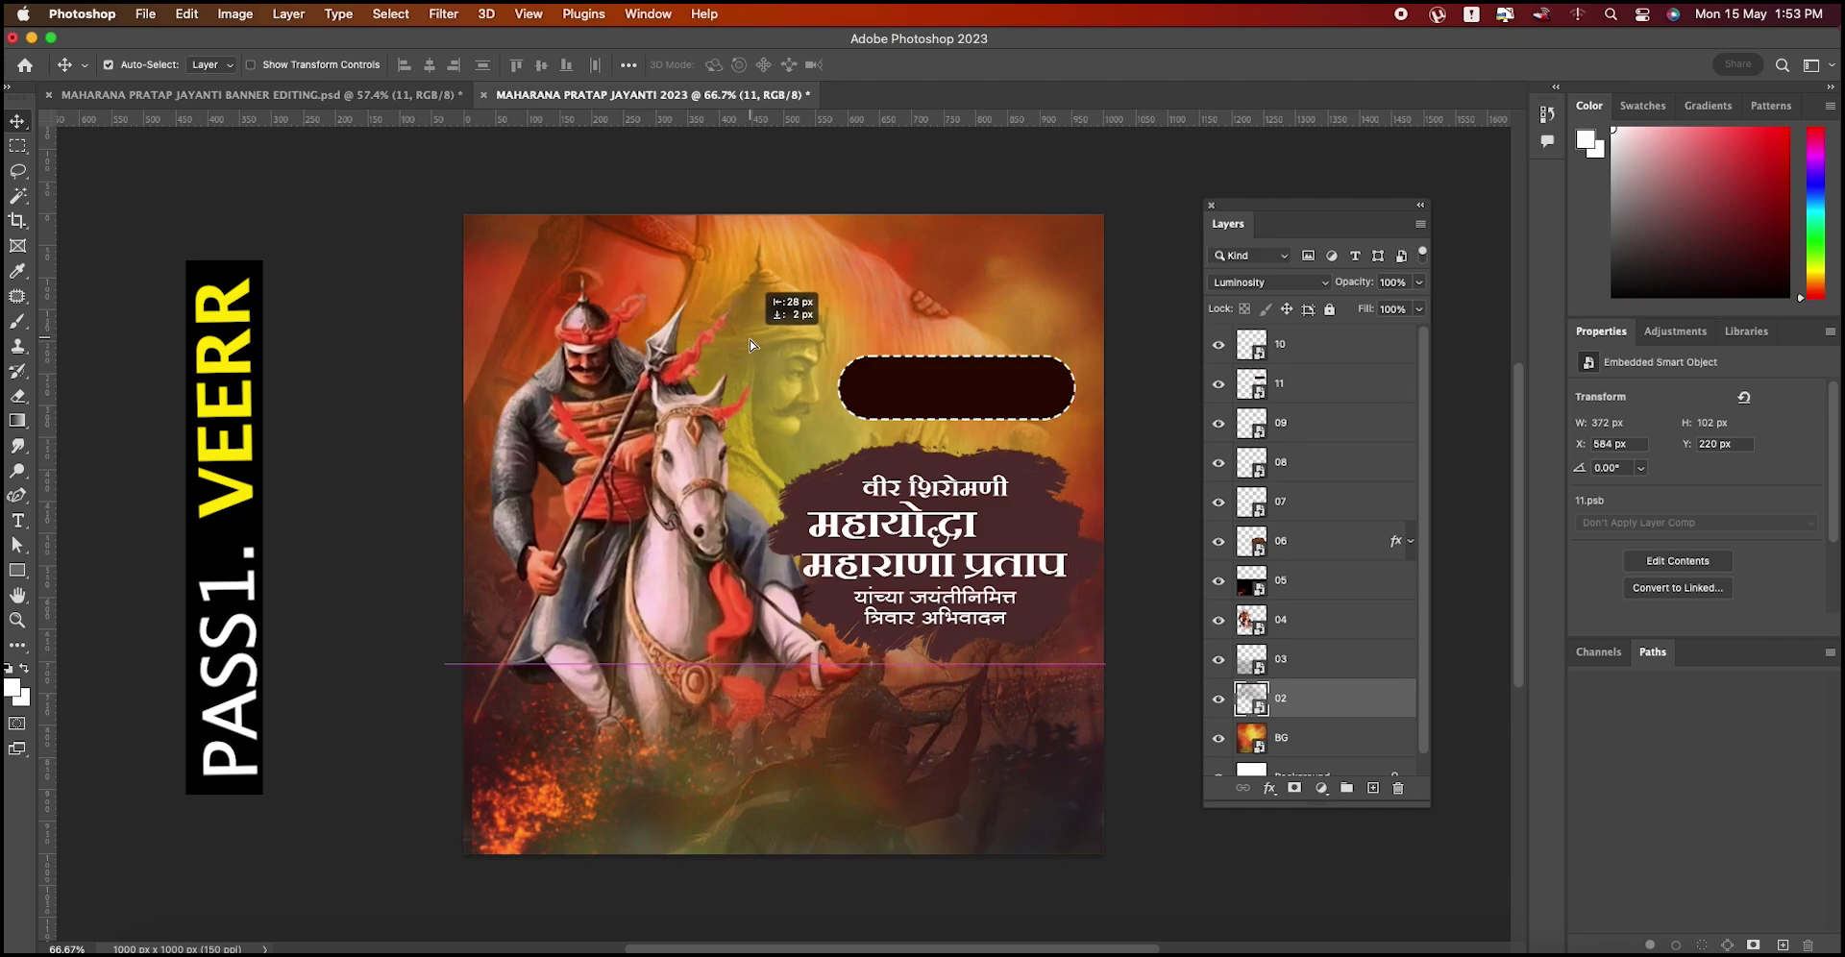
drag(985, 402, 978, 413)
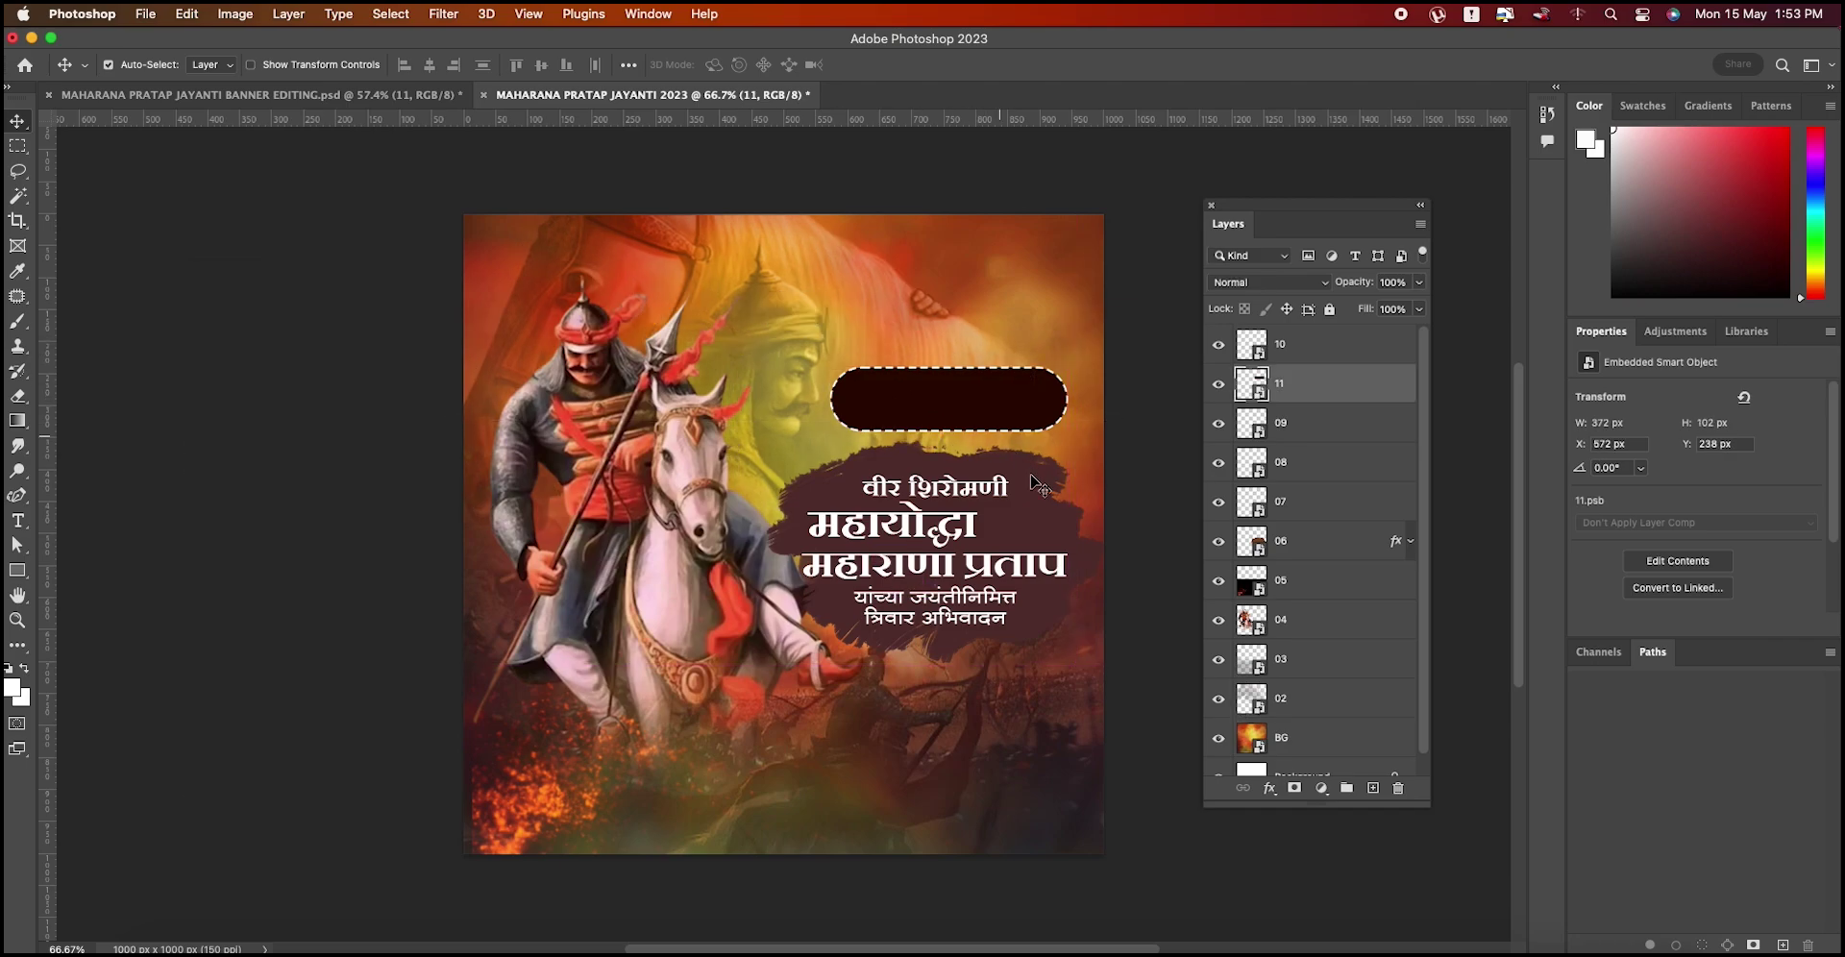
drag(1007, 420, 979, 423)
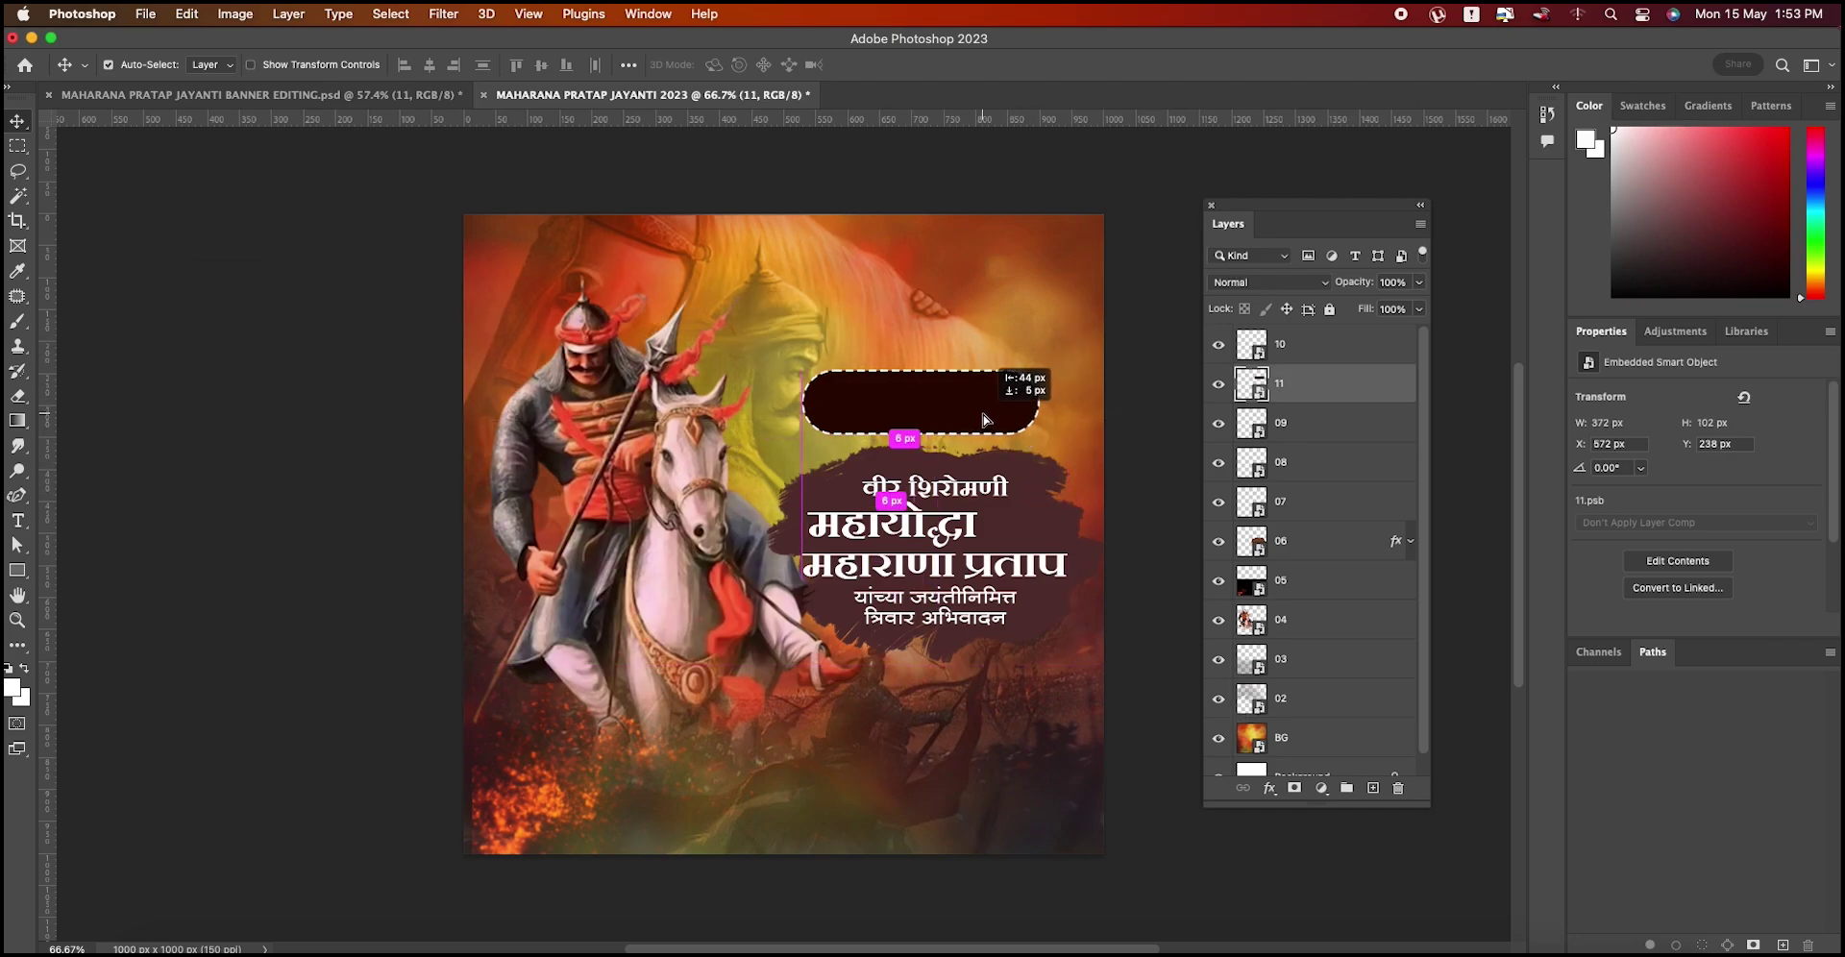
drag(805, 334, 796, 332)
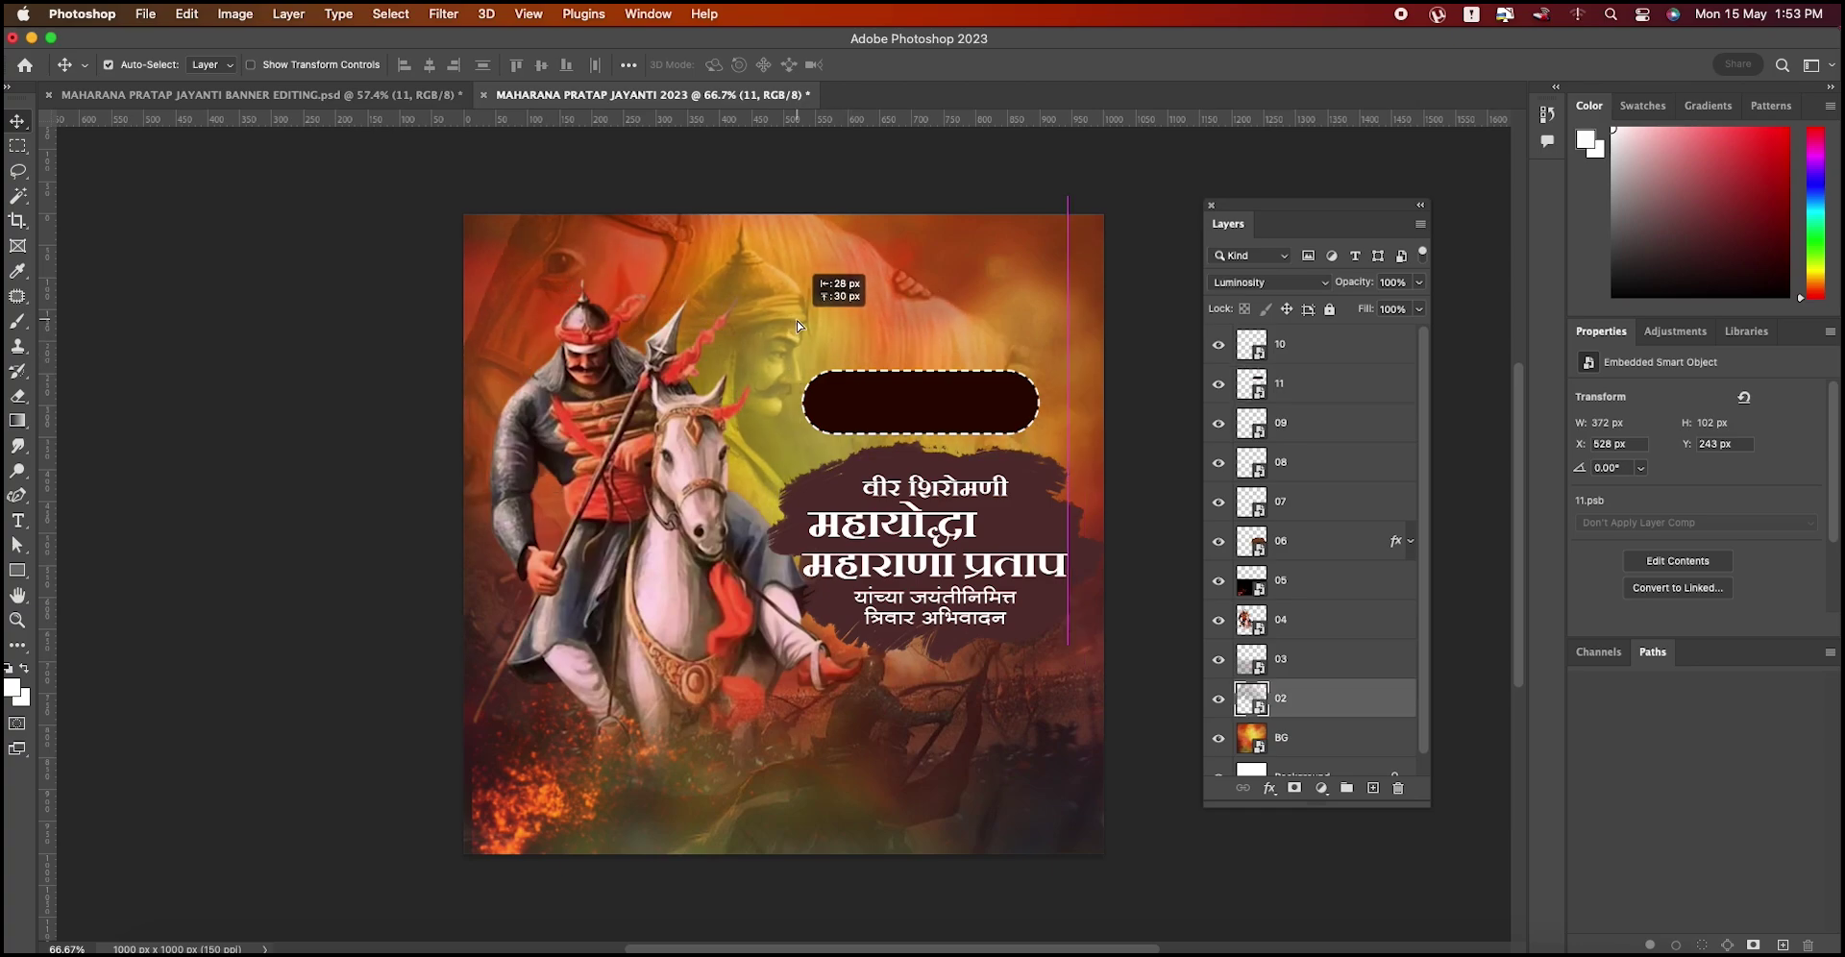
Step: Copy quote layer 12 into the rounded label and stack it above layer 11
click(423, 94)
click(1295, 438)
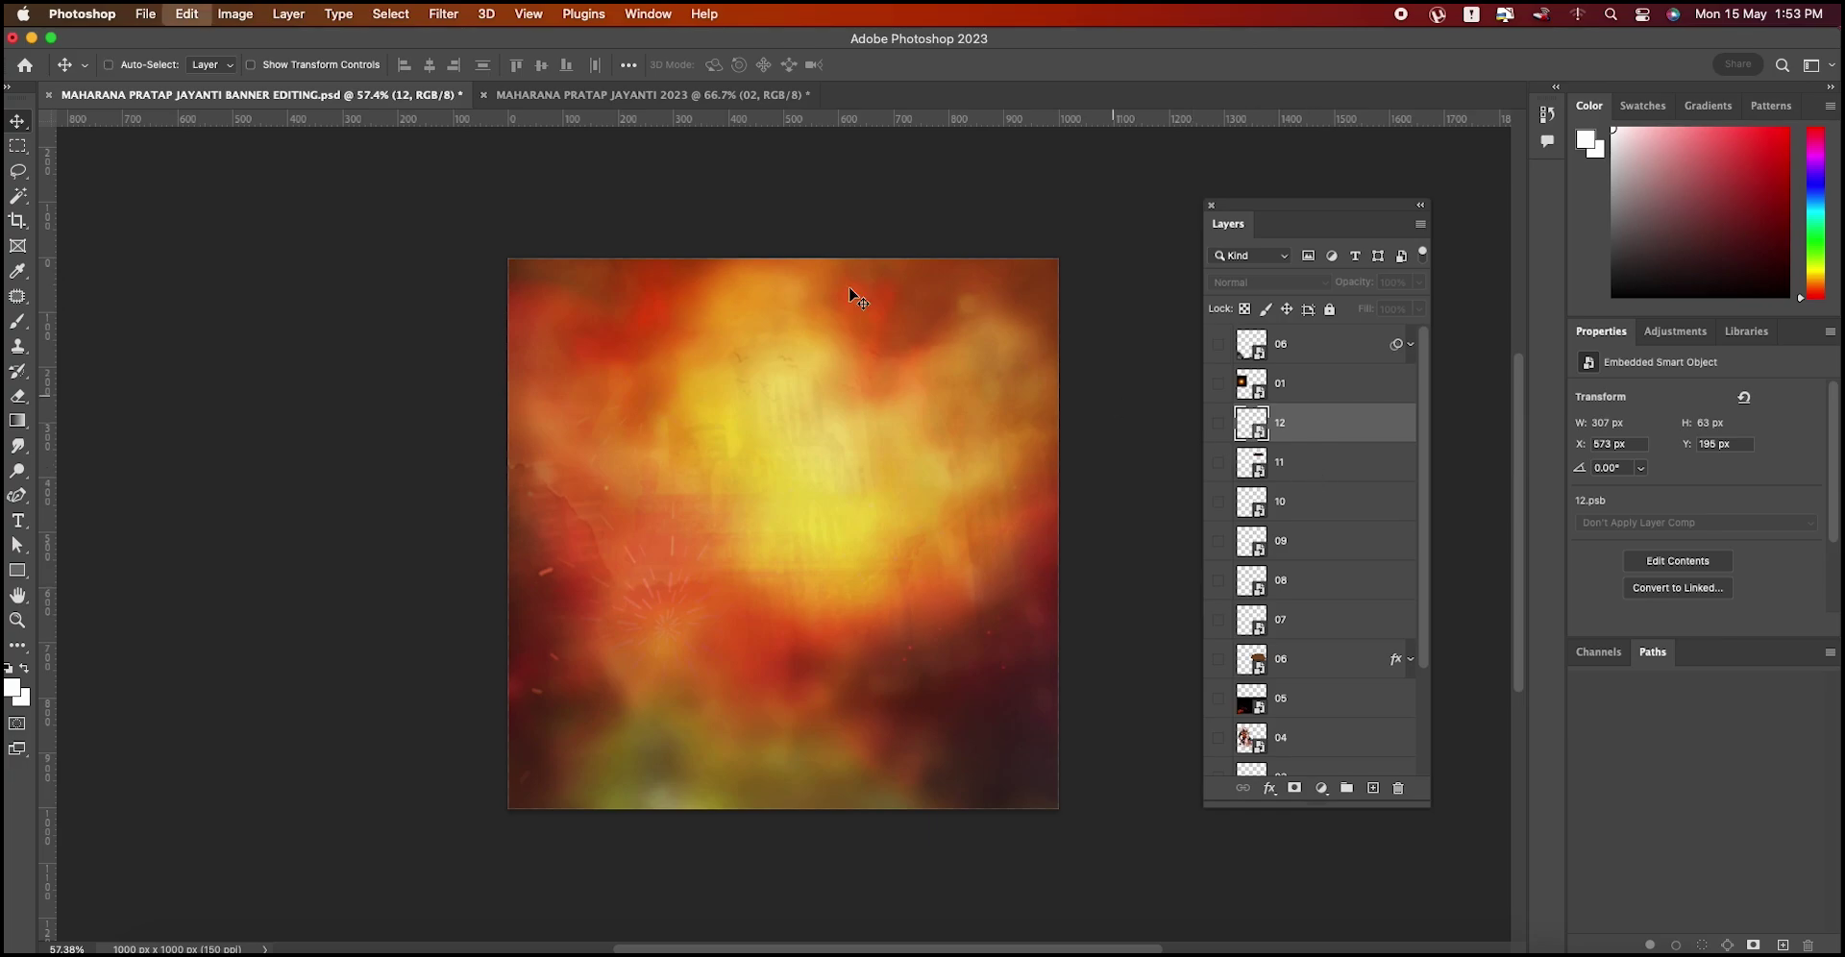
drag(849, 294, 832, 288)
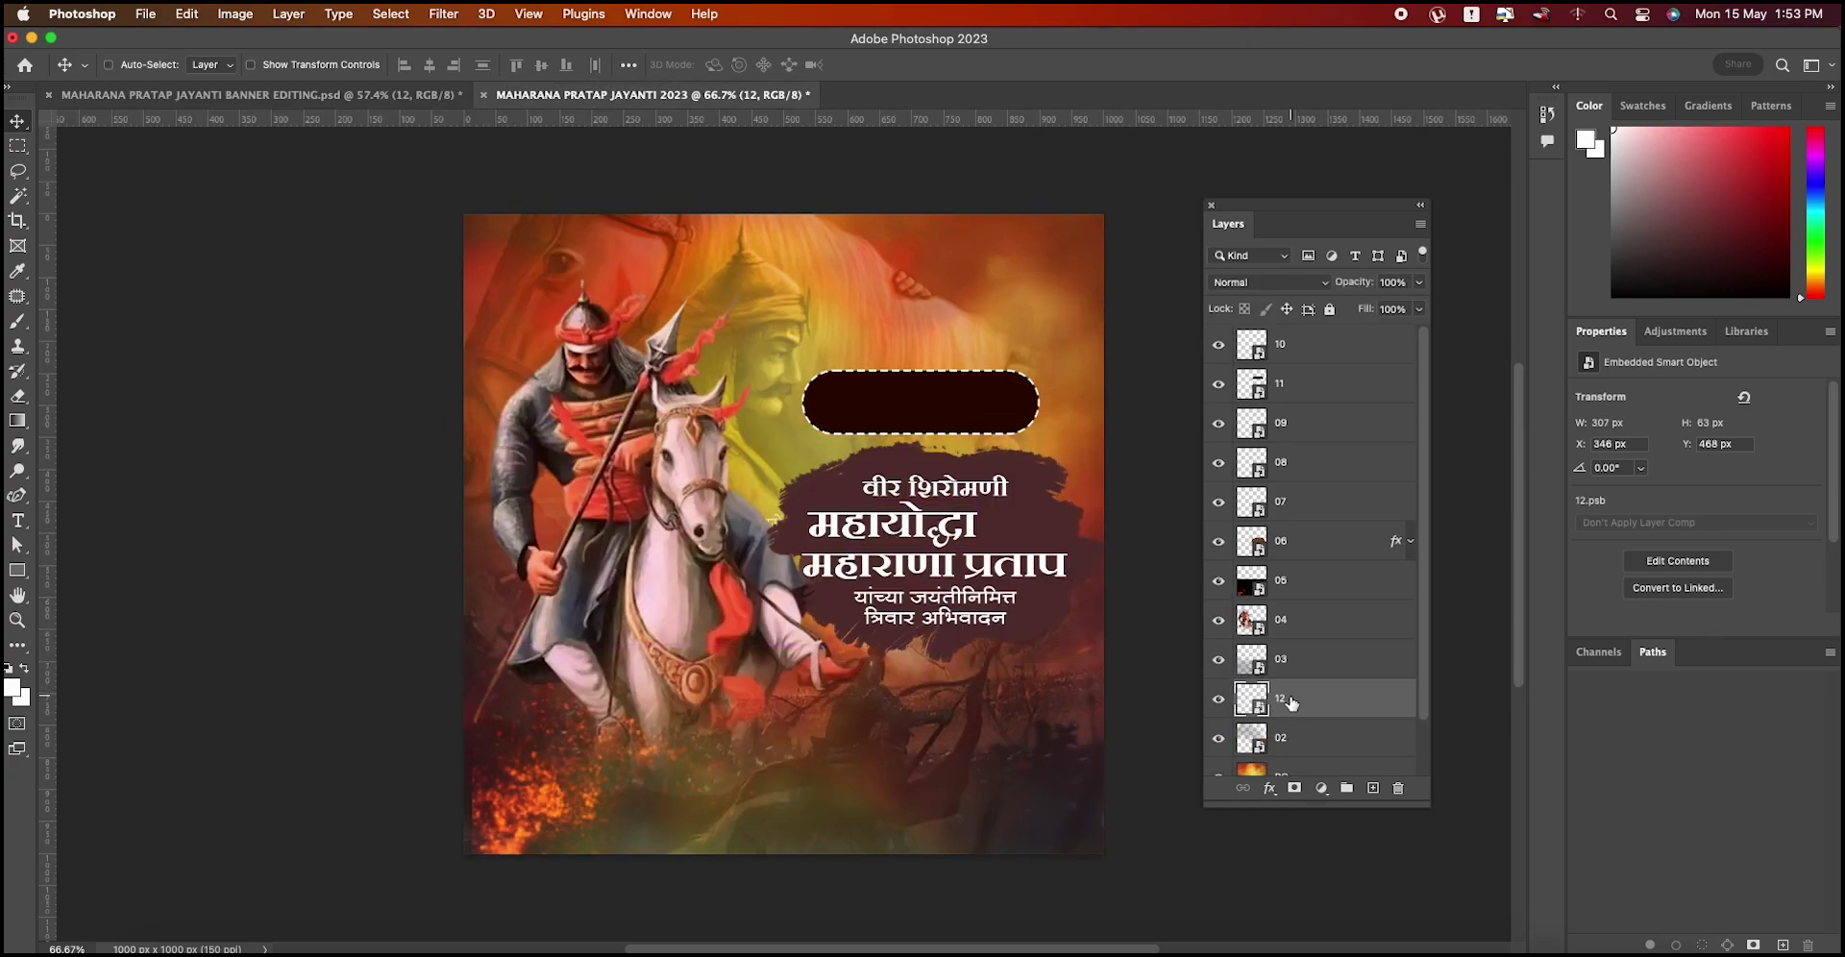
key(ctrl+t)
drag(861, 541, 997, 418)
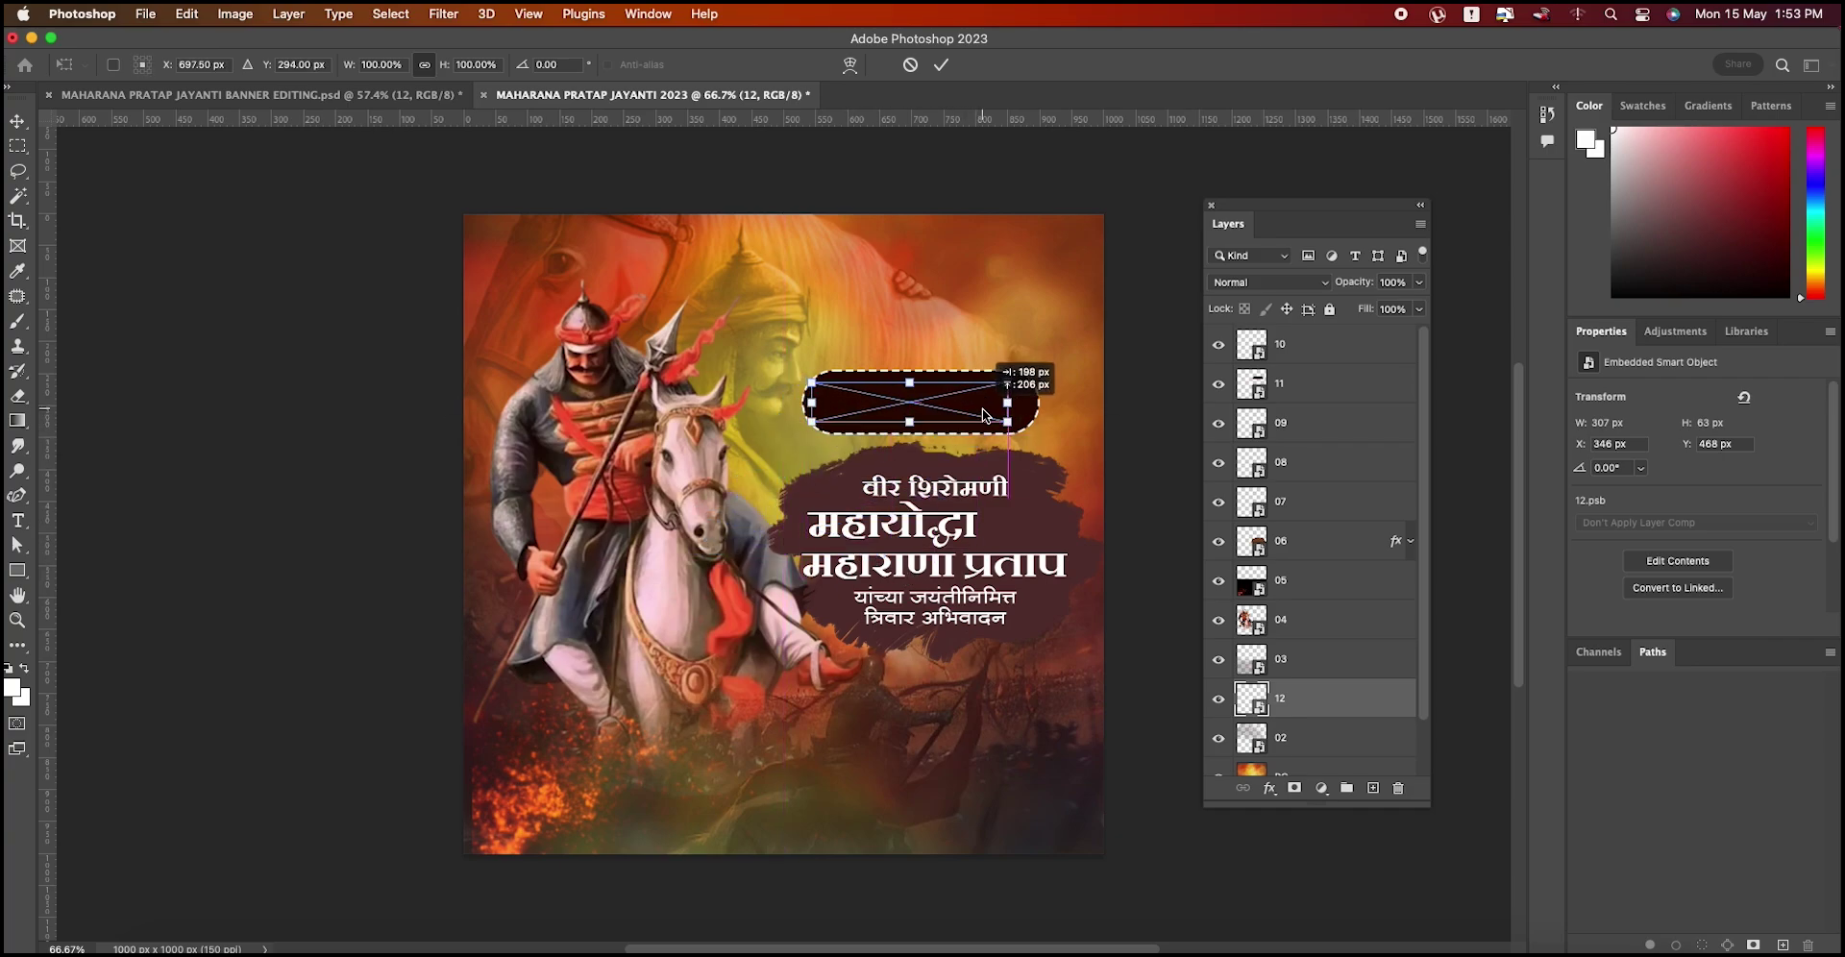
key(Return)
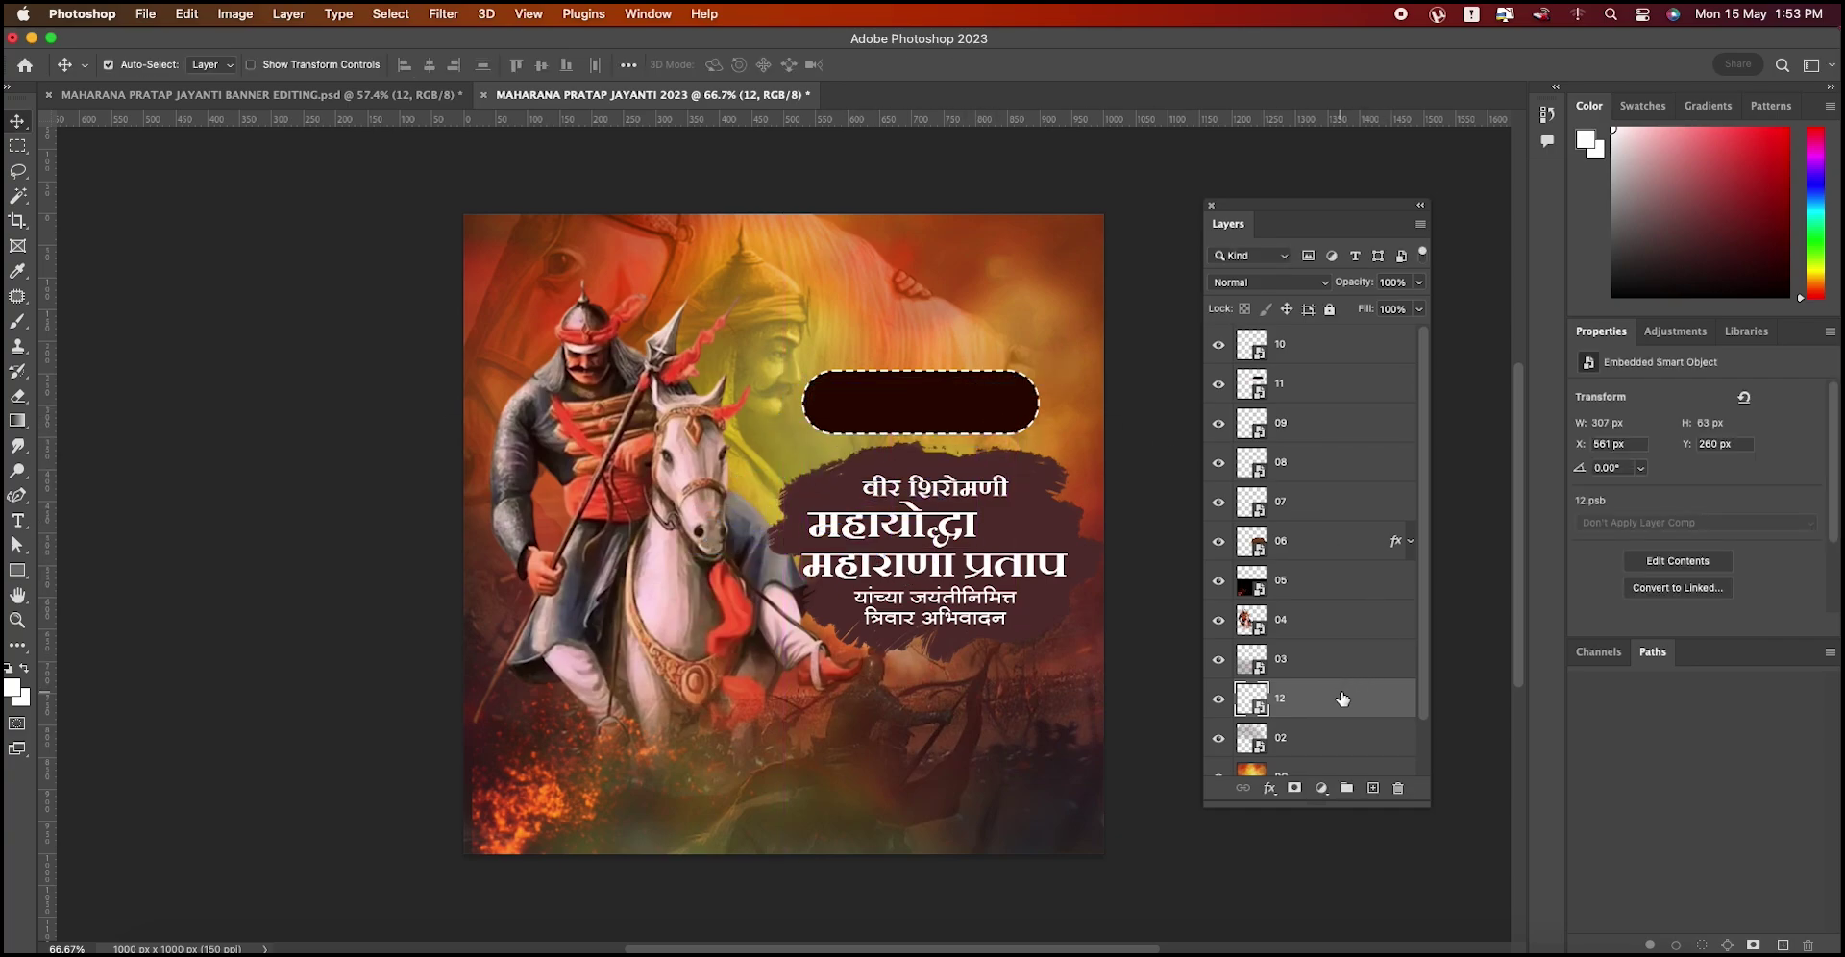
drag(1342, 698, 1374, 365)
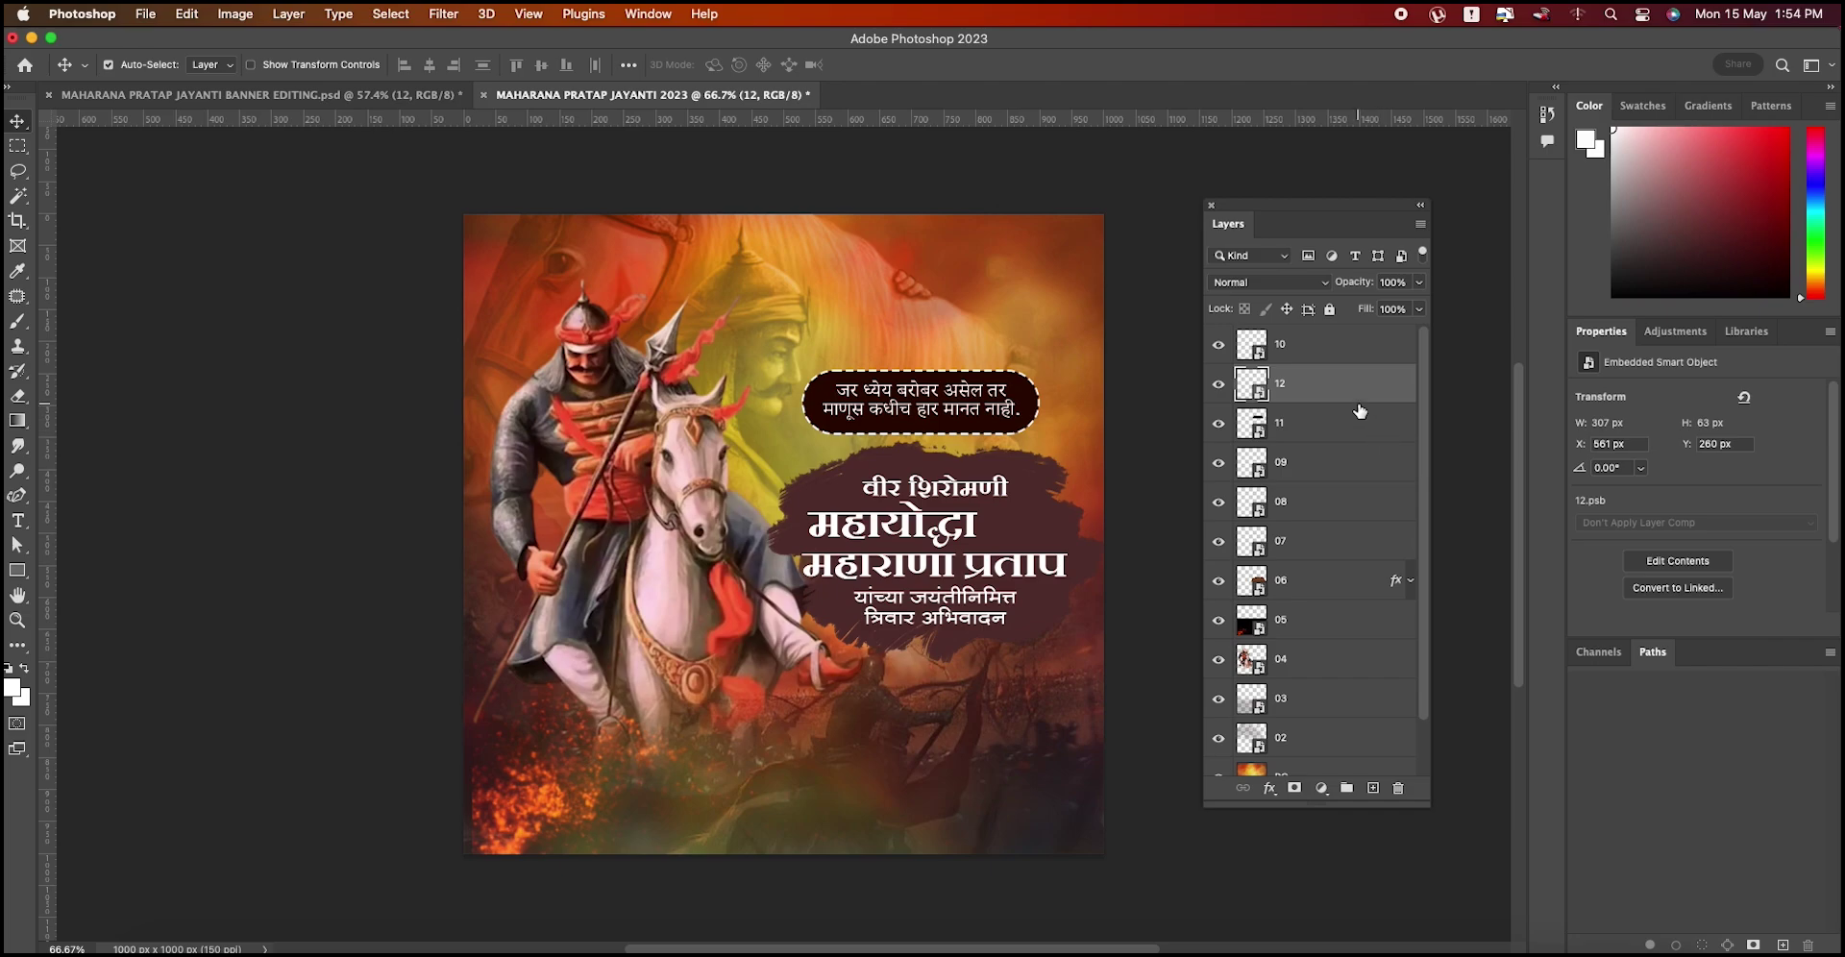
key(Down)
key(Down)
key(Down)
key(Down)
key(Down)
key(ctrl+Tab)
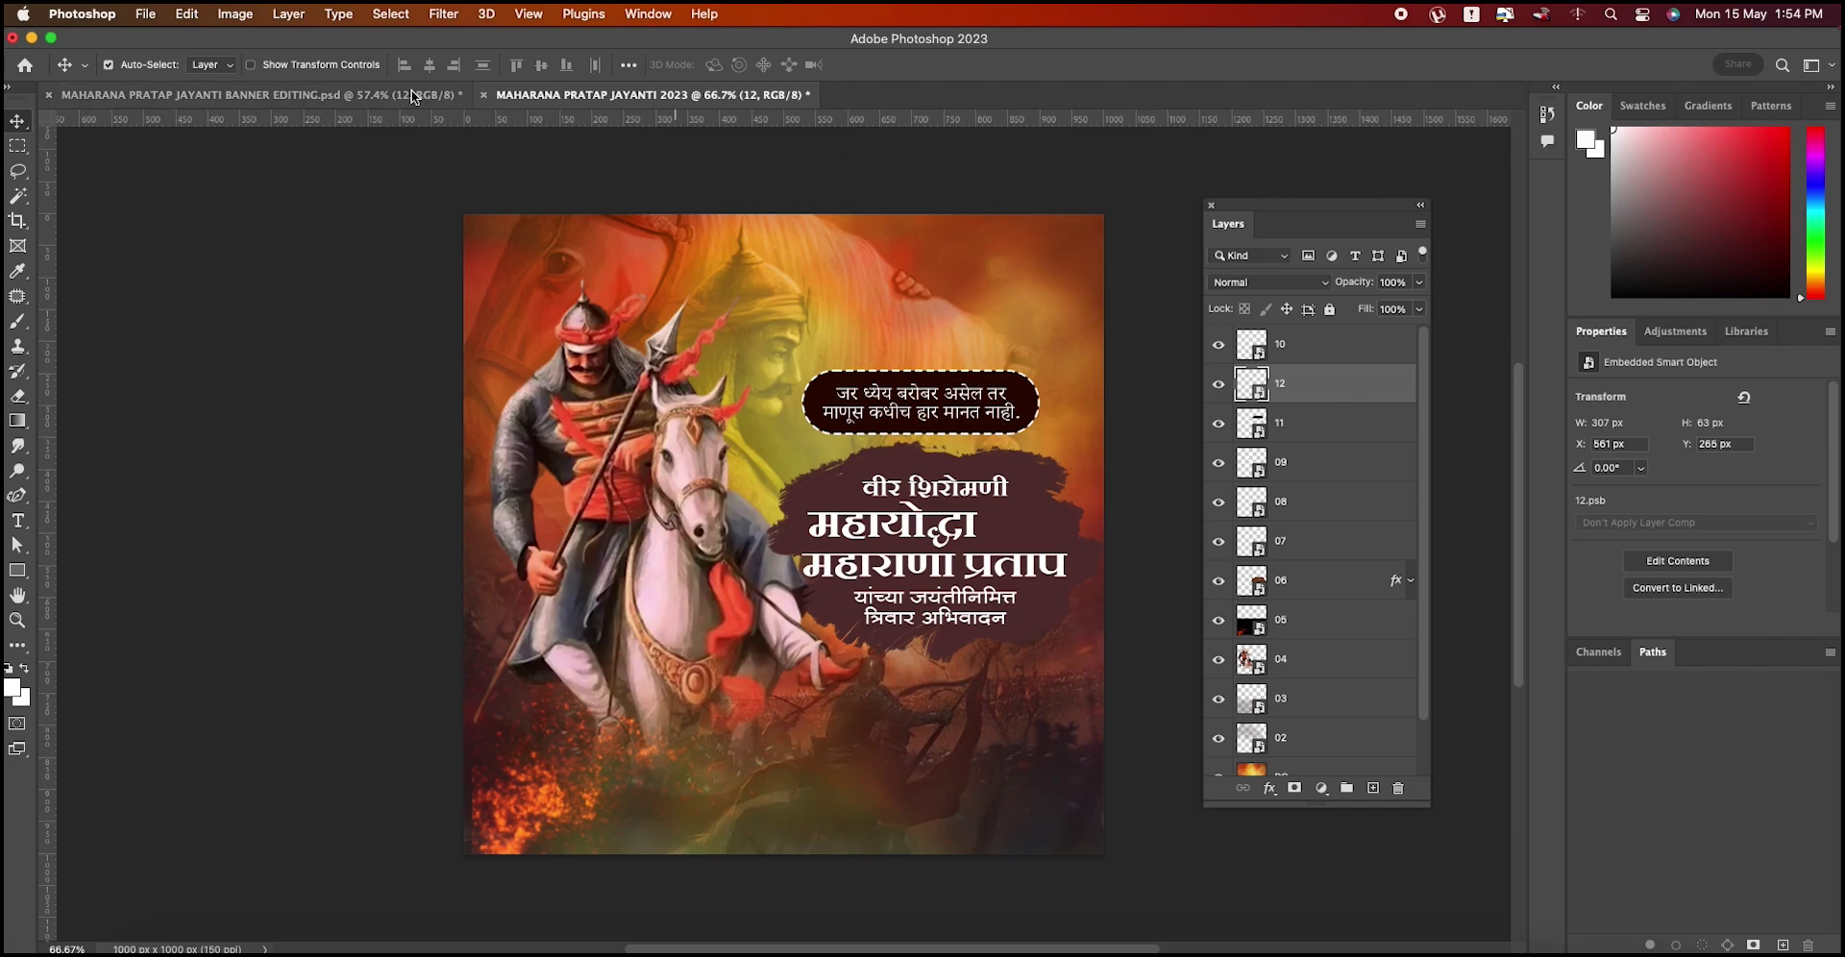
Step: Copy light flare layer 01 in and place it between the horse and headings
click(1326, 385)
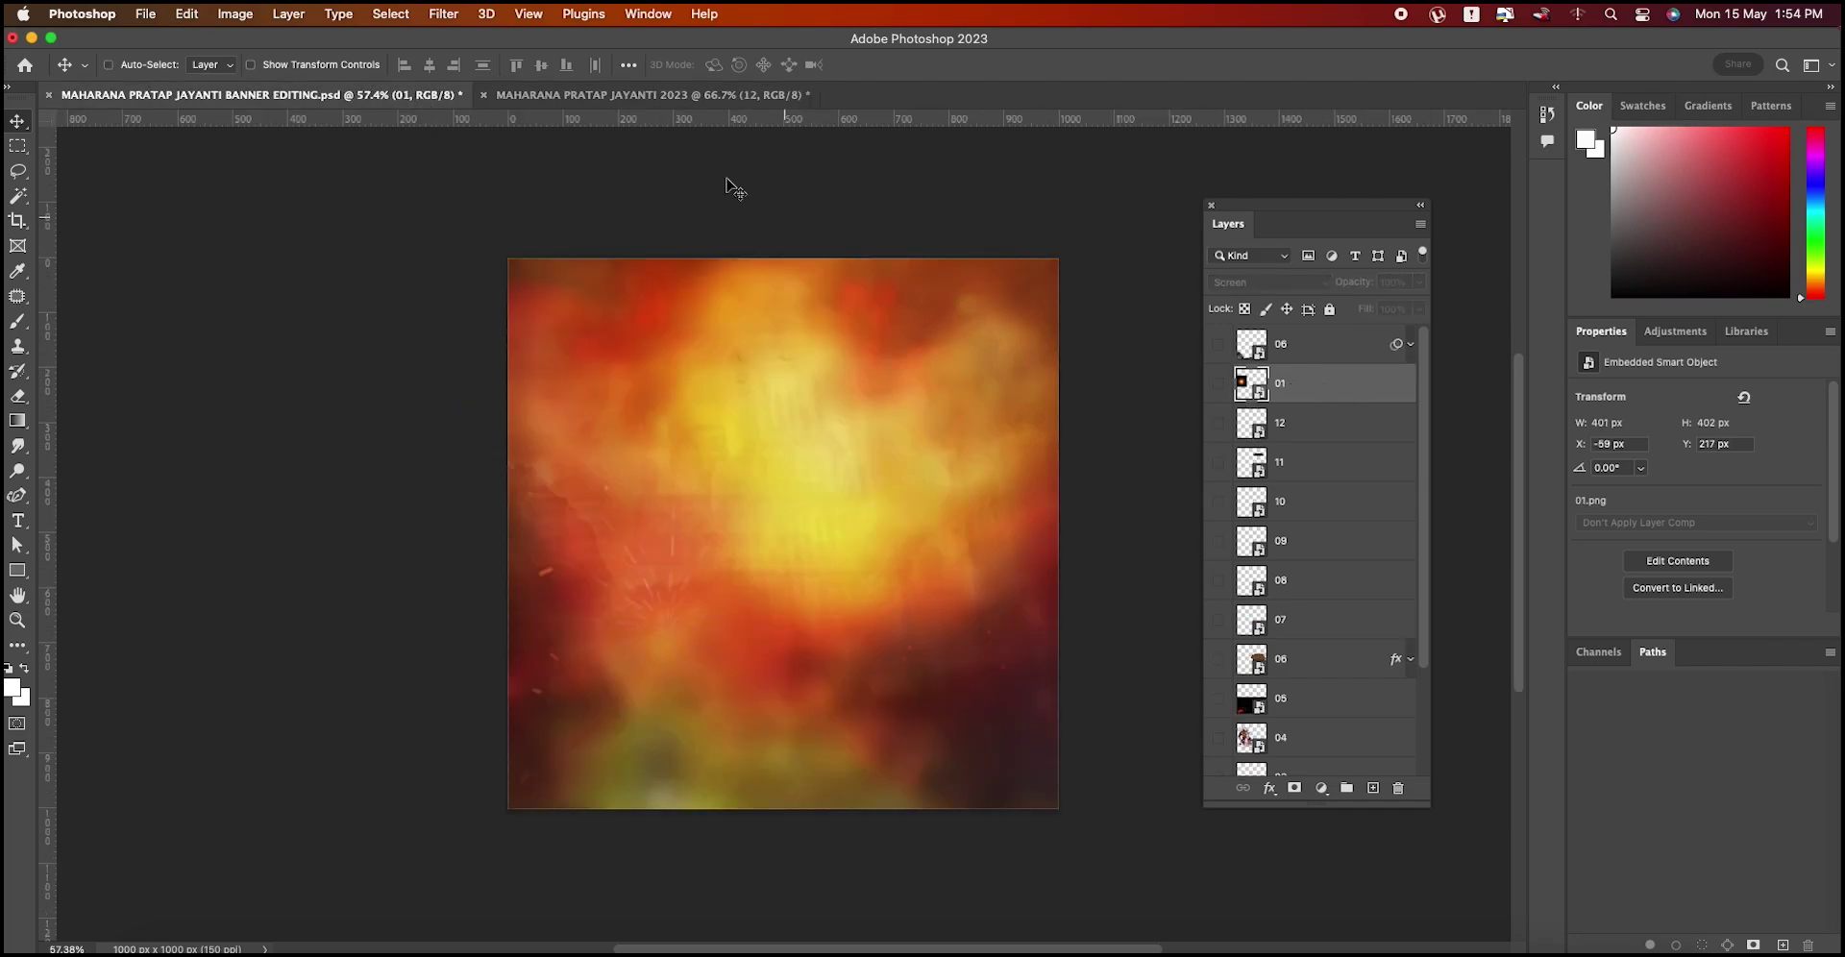
drag(732, 187, 1291, 483)
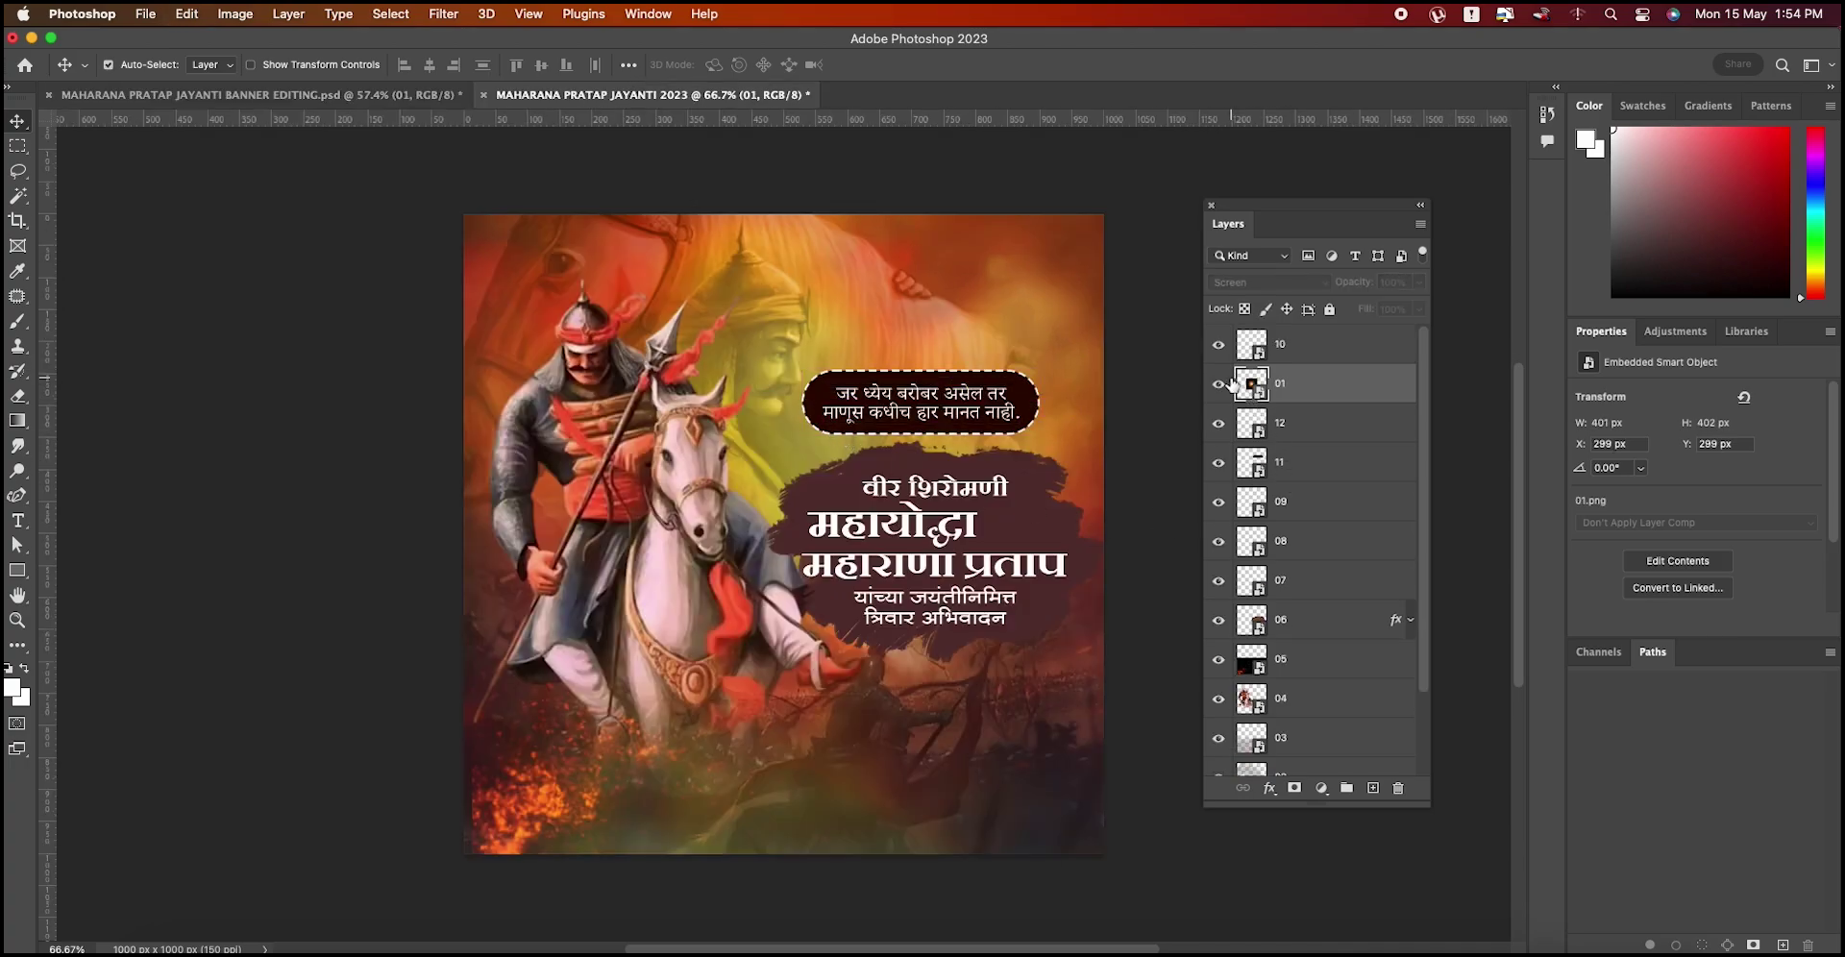
key(super+t)
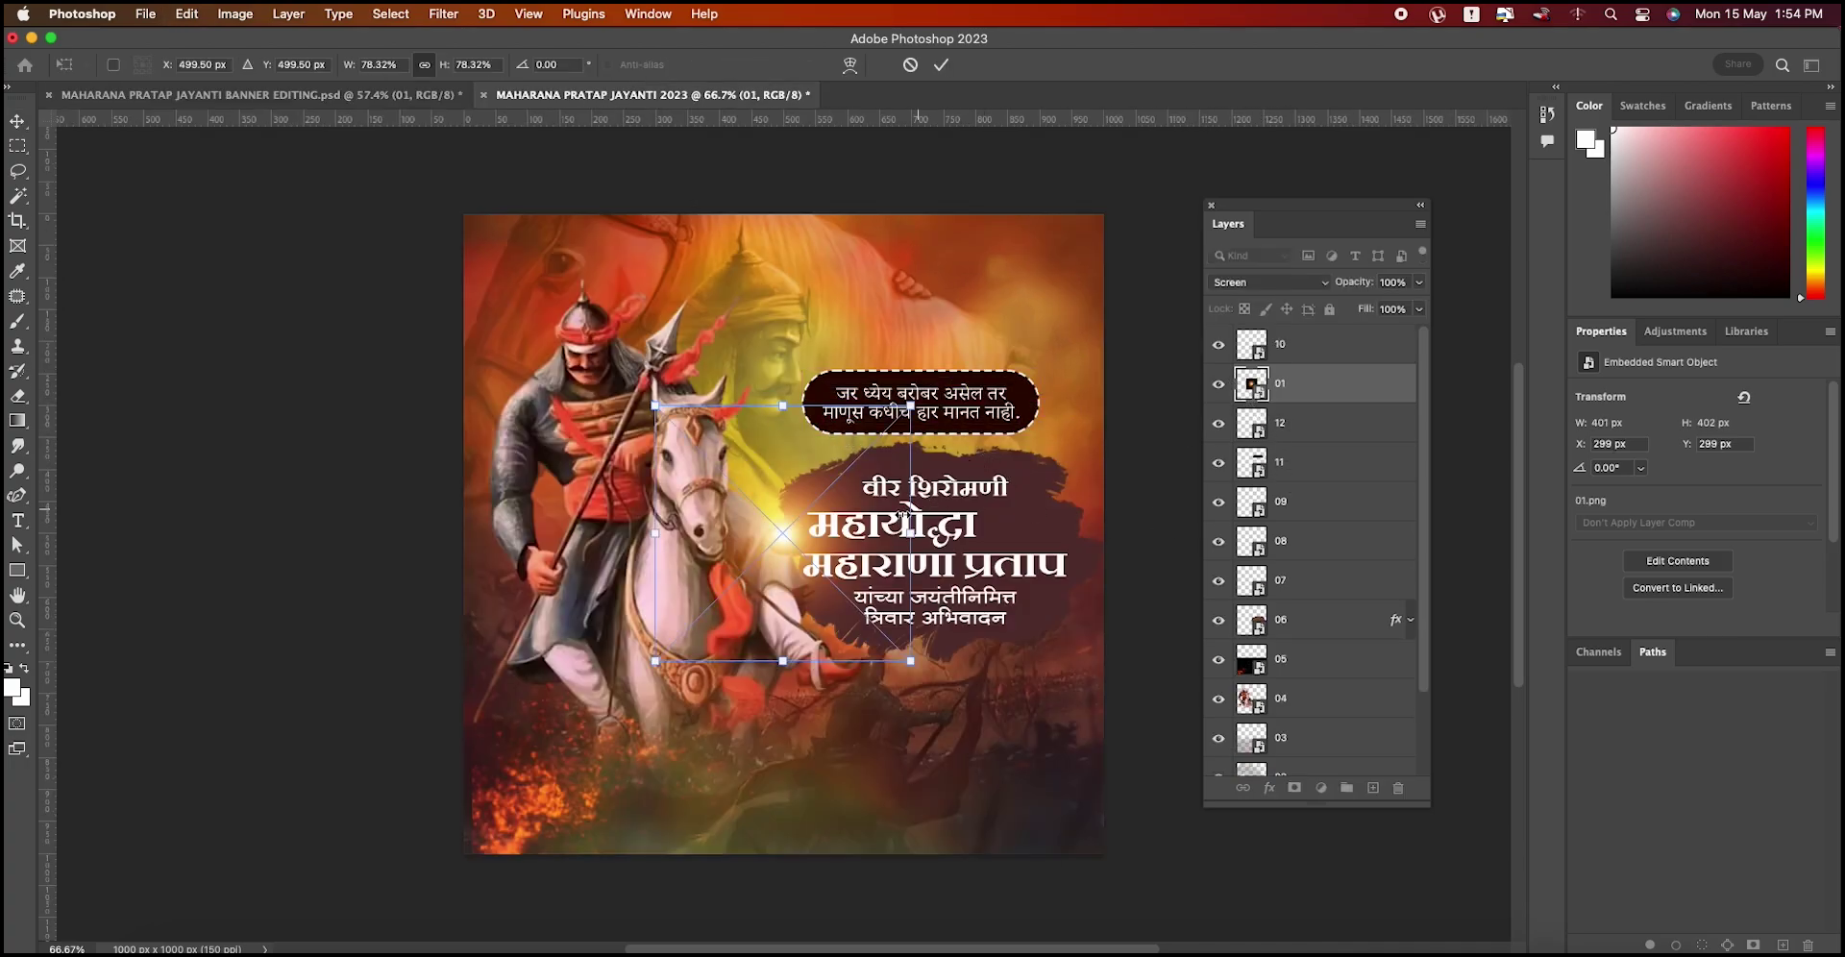
mouse_move(939, 645)
mouse_down()
mouse_move(920, 596)
mouse_move(920, 661)
mouse_up()
click(942, 66)
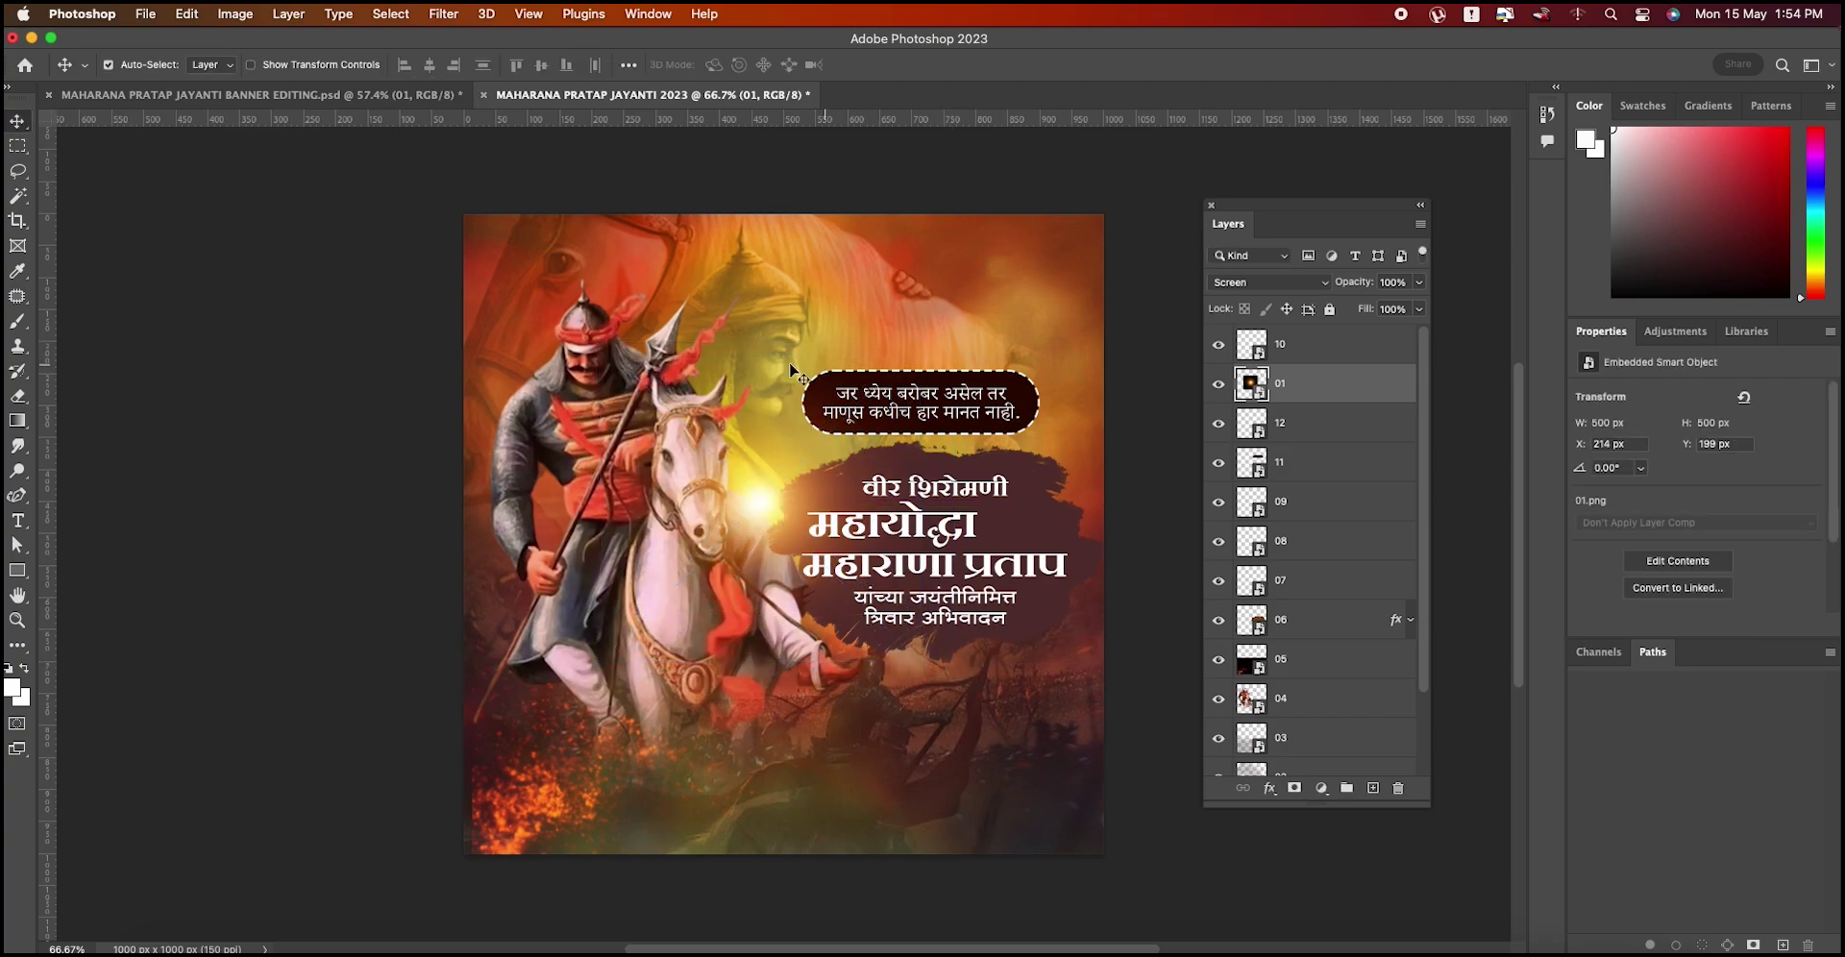
click(423, 94)
Step: Copy rock layer 06 in, scale it to about 49%, and fit it along the bottom edge
click(1365, 350)
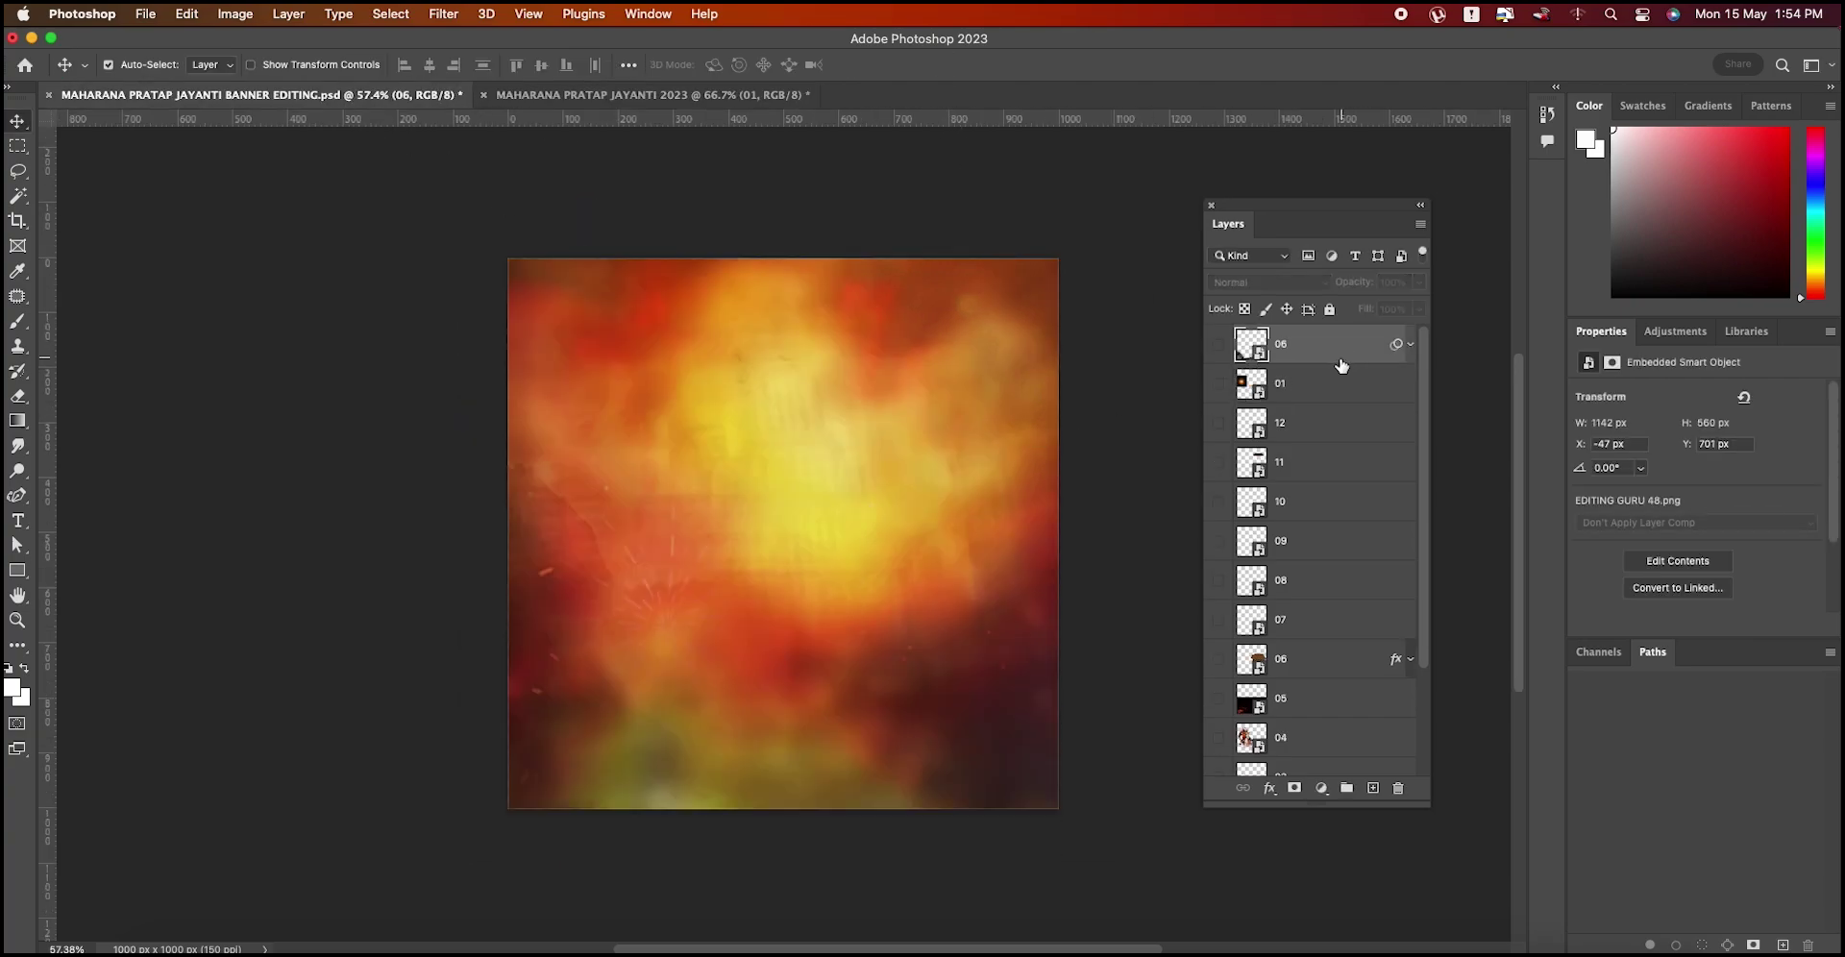
mouse_move(754, 228)
mouse_down()
mouse_move(1332, 368)
mouse_move(1262, 354)
mouse_up()
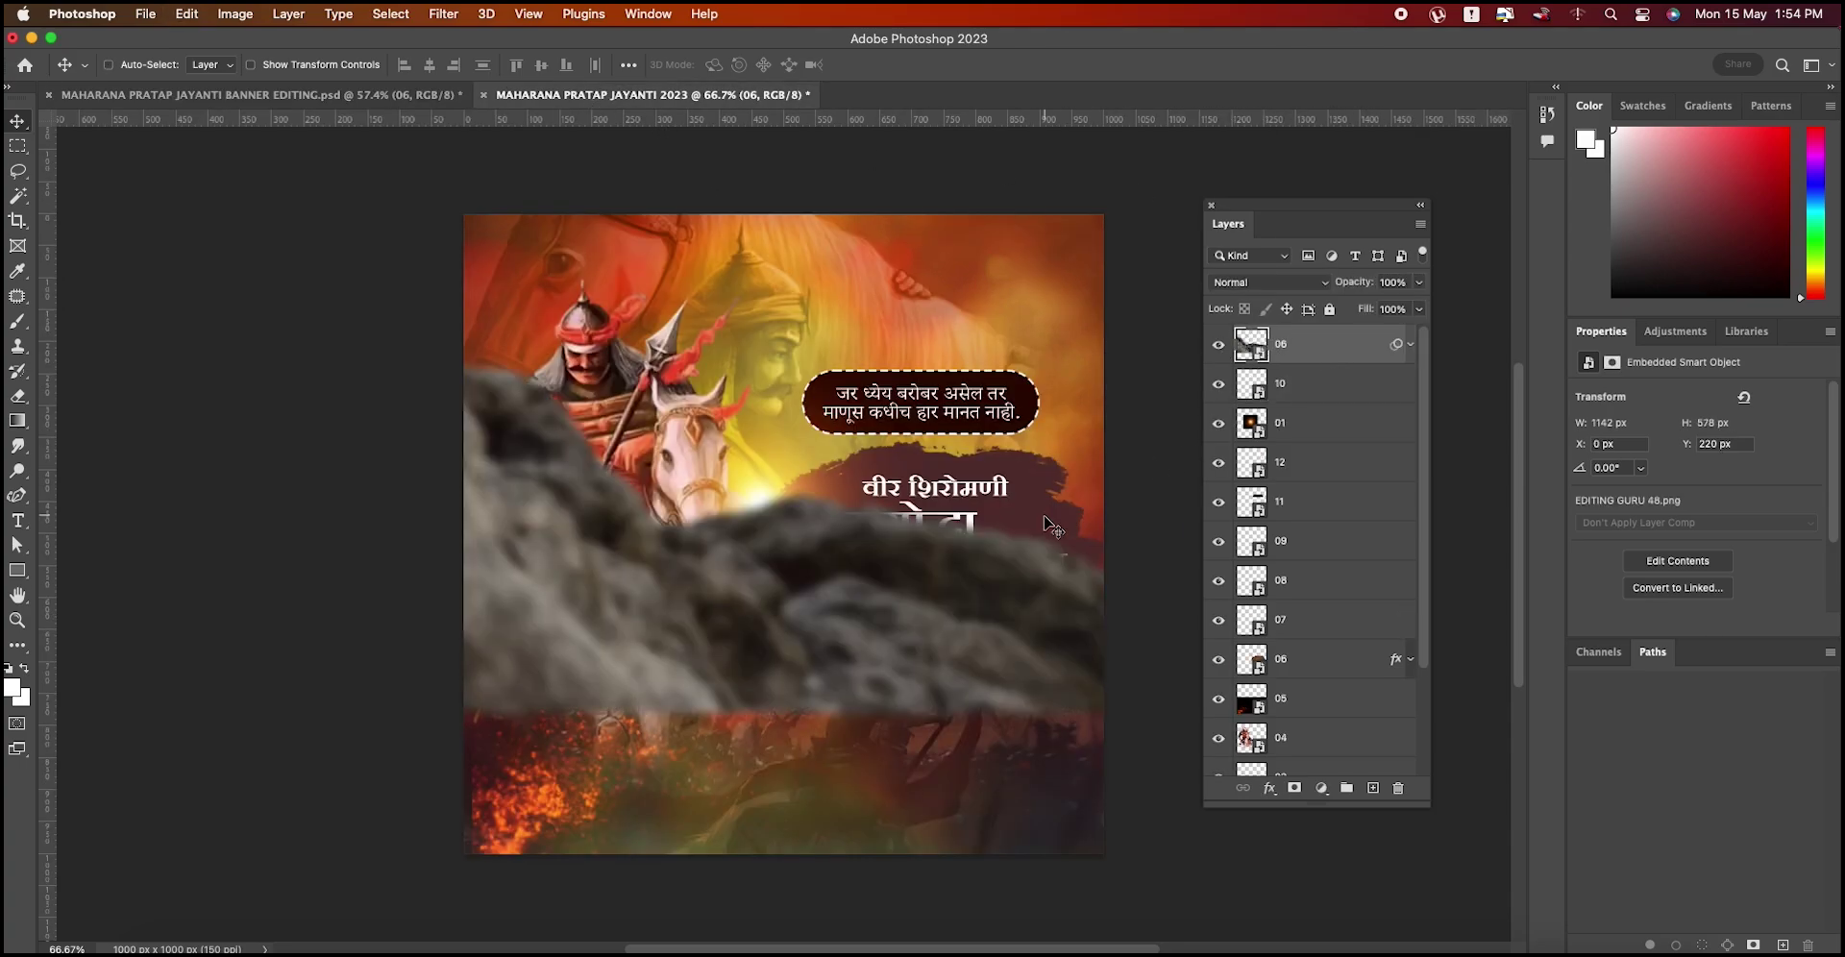
key(ctrl+t)
key(Return)
drag(940, 530, 913, 783)
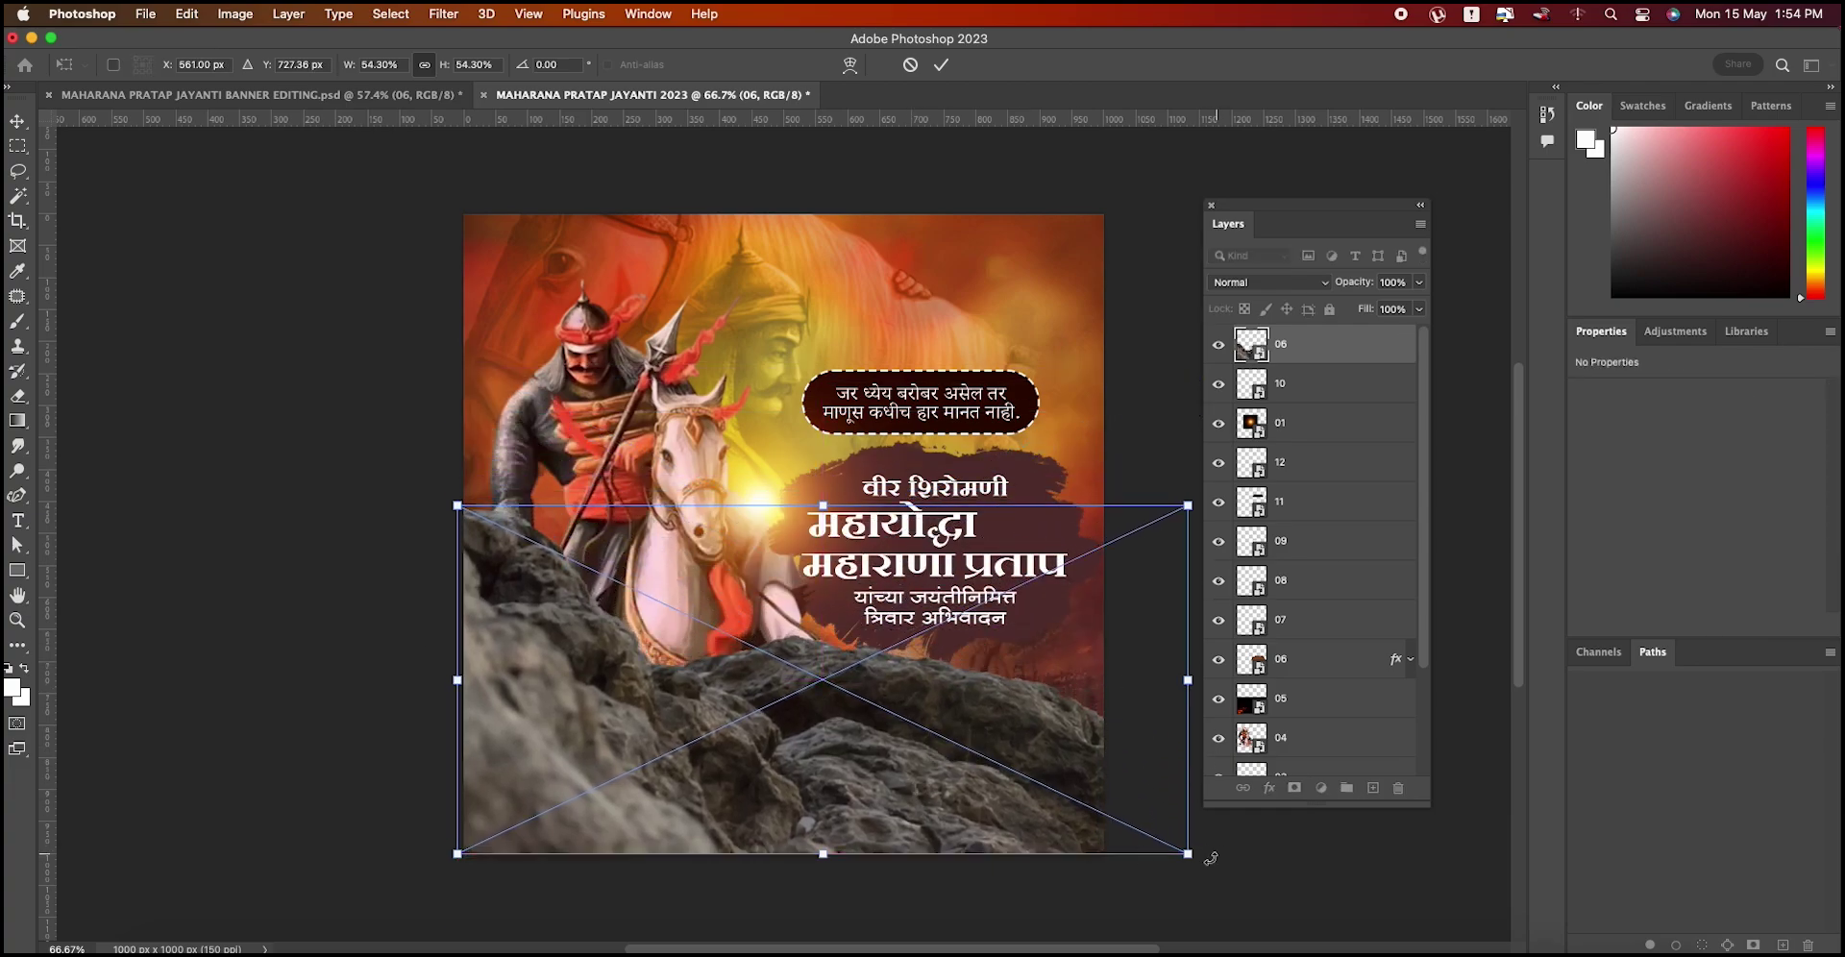
drag(1188, 853, 1118, 836)
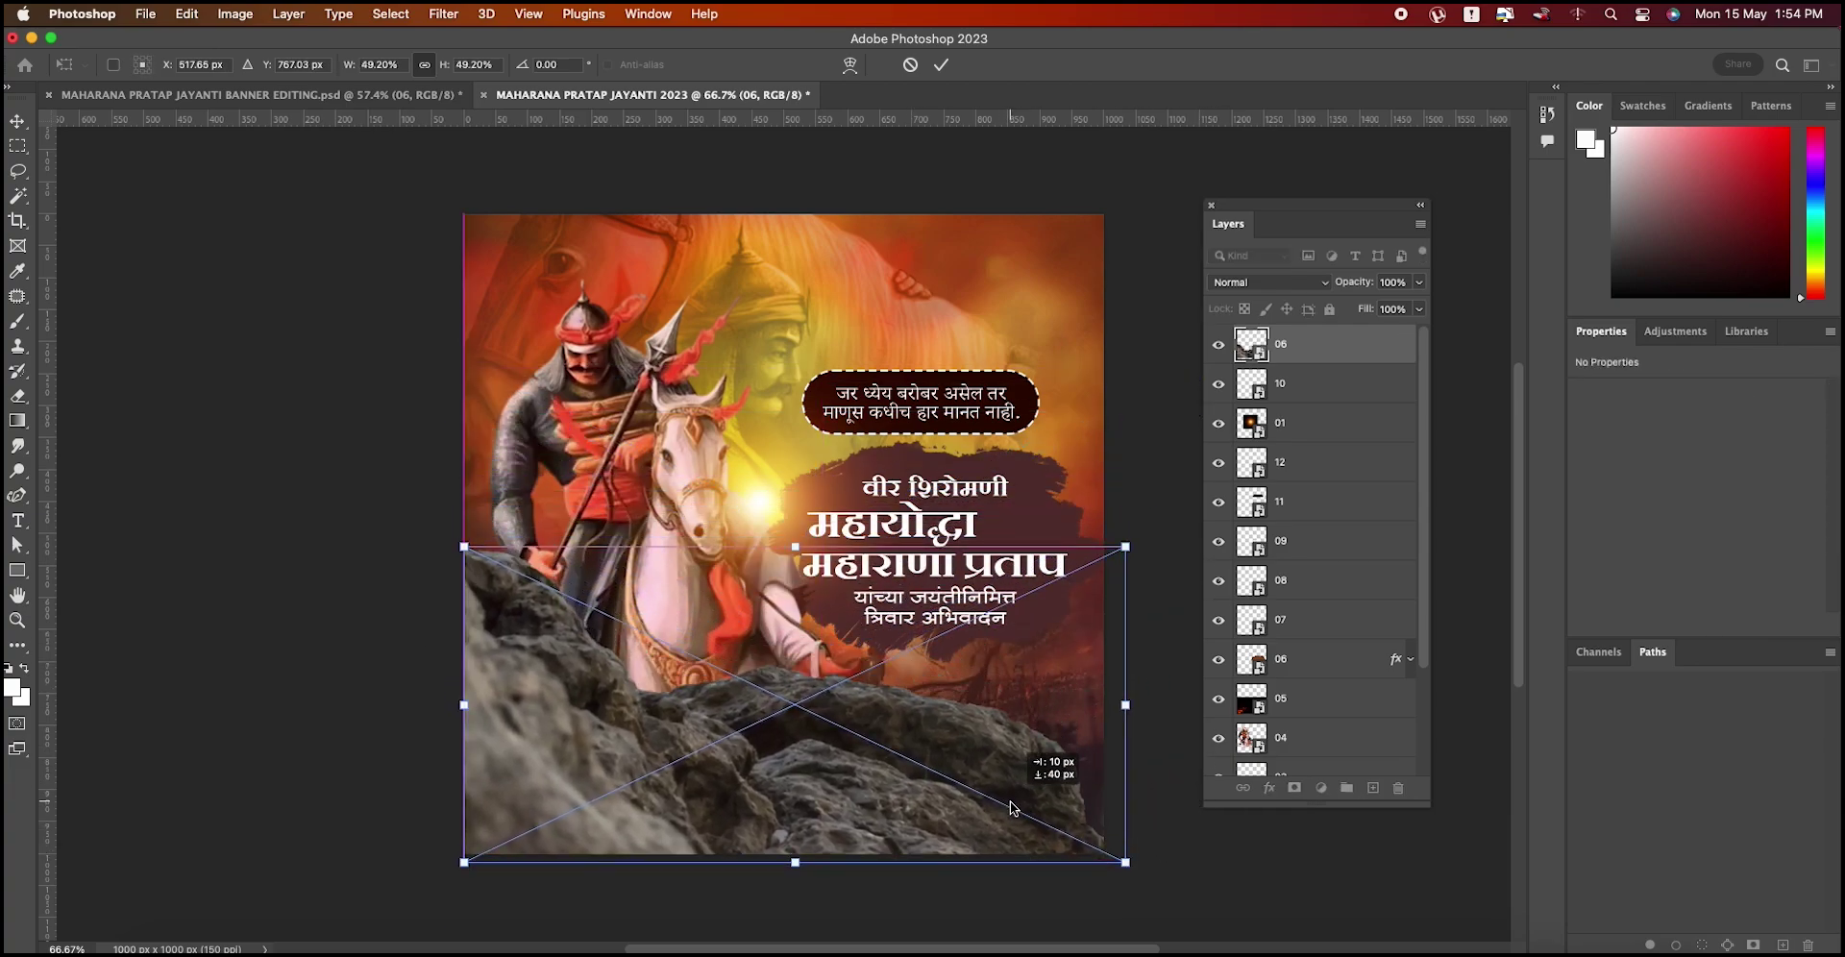
drag(1023, 788, 1030, 911)
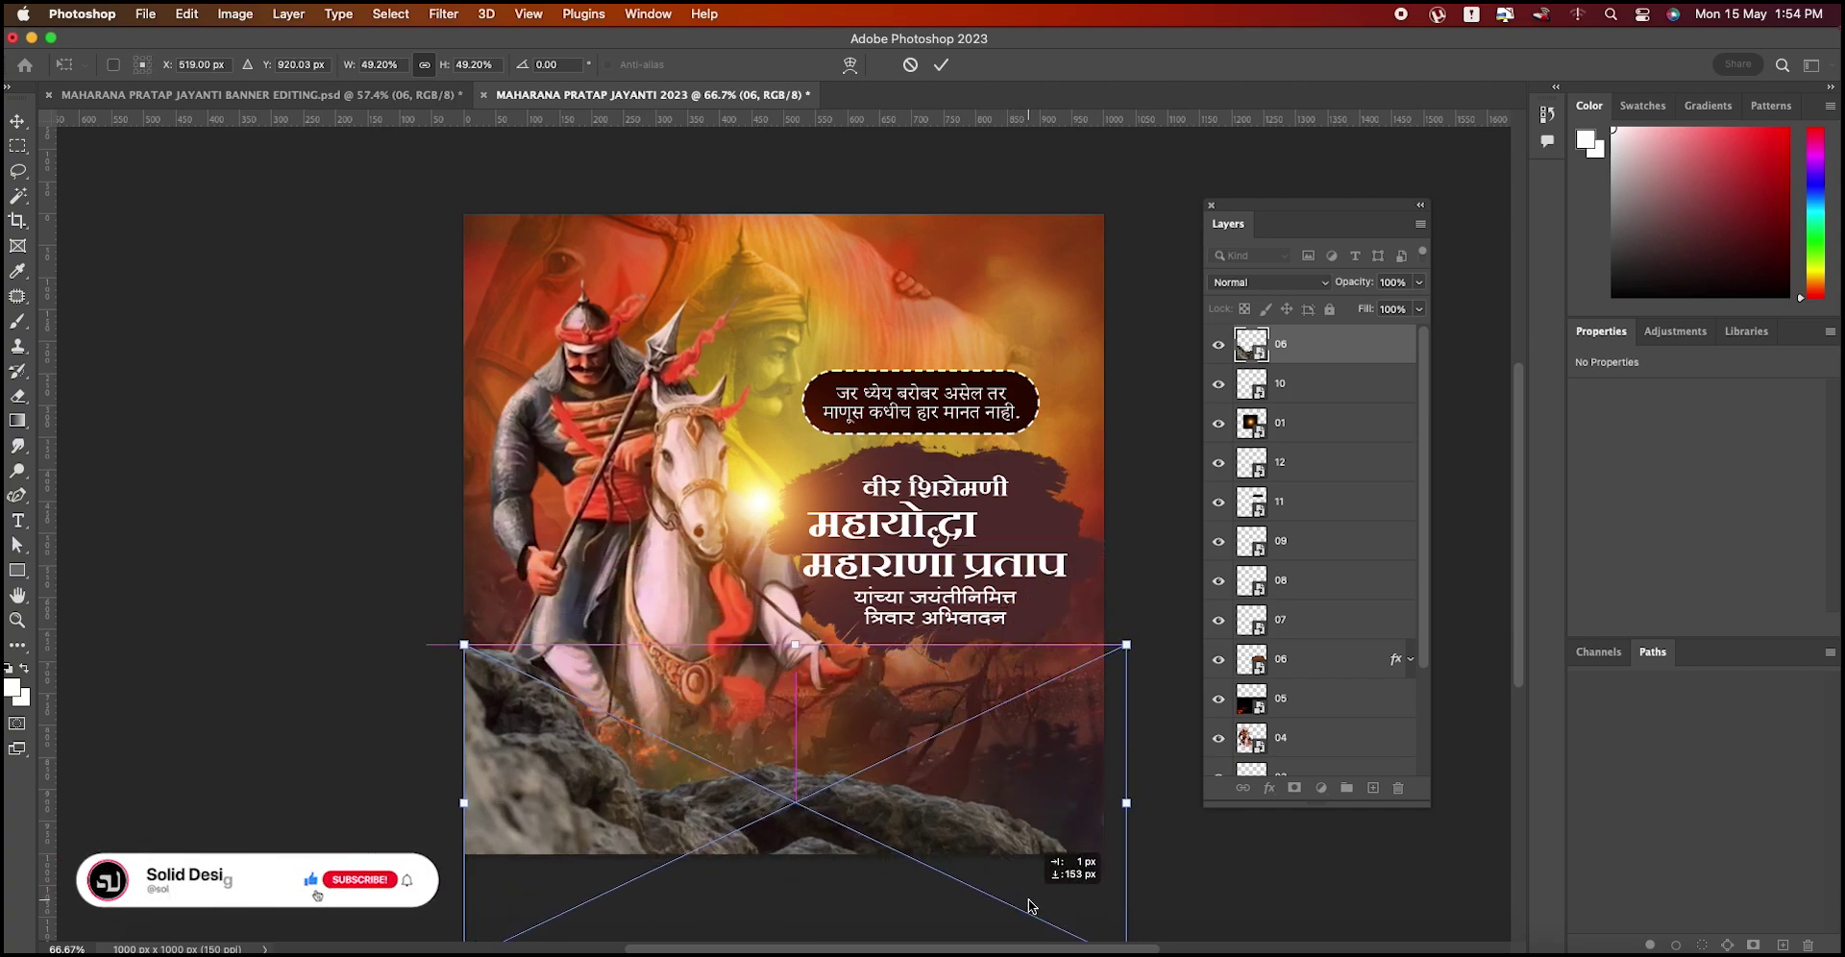
click(941, 68)
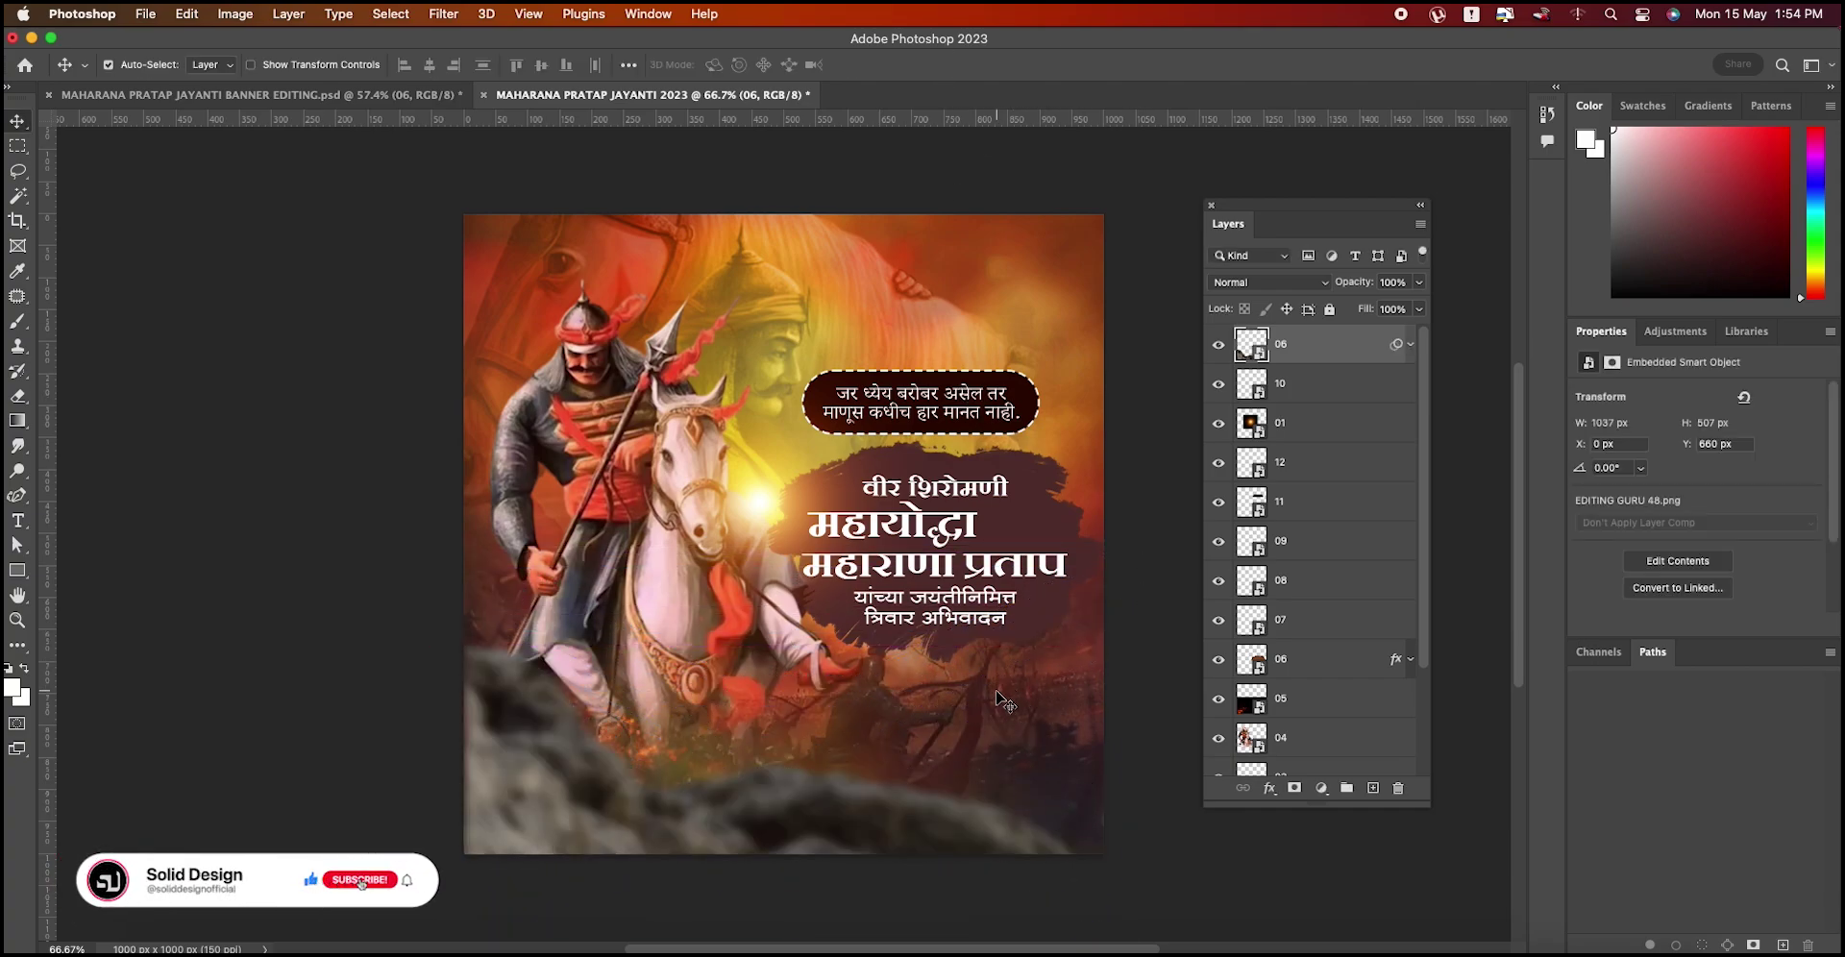
click(1184, 723)
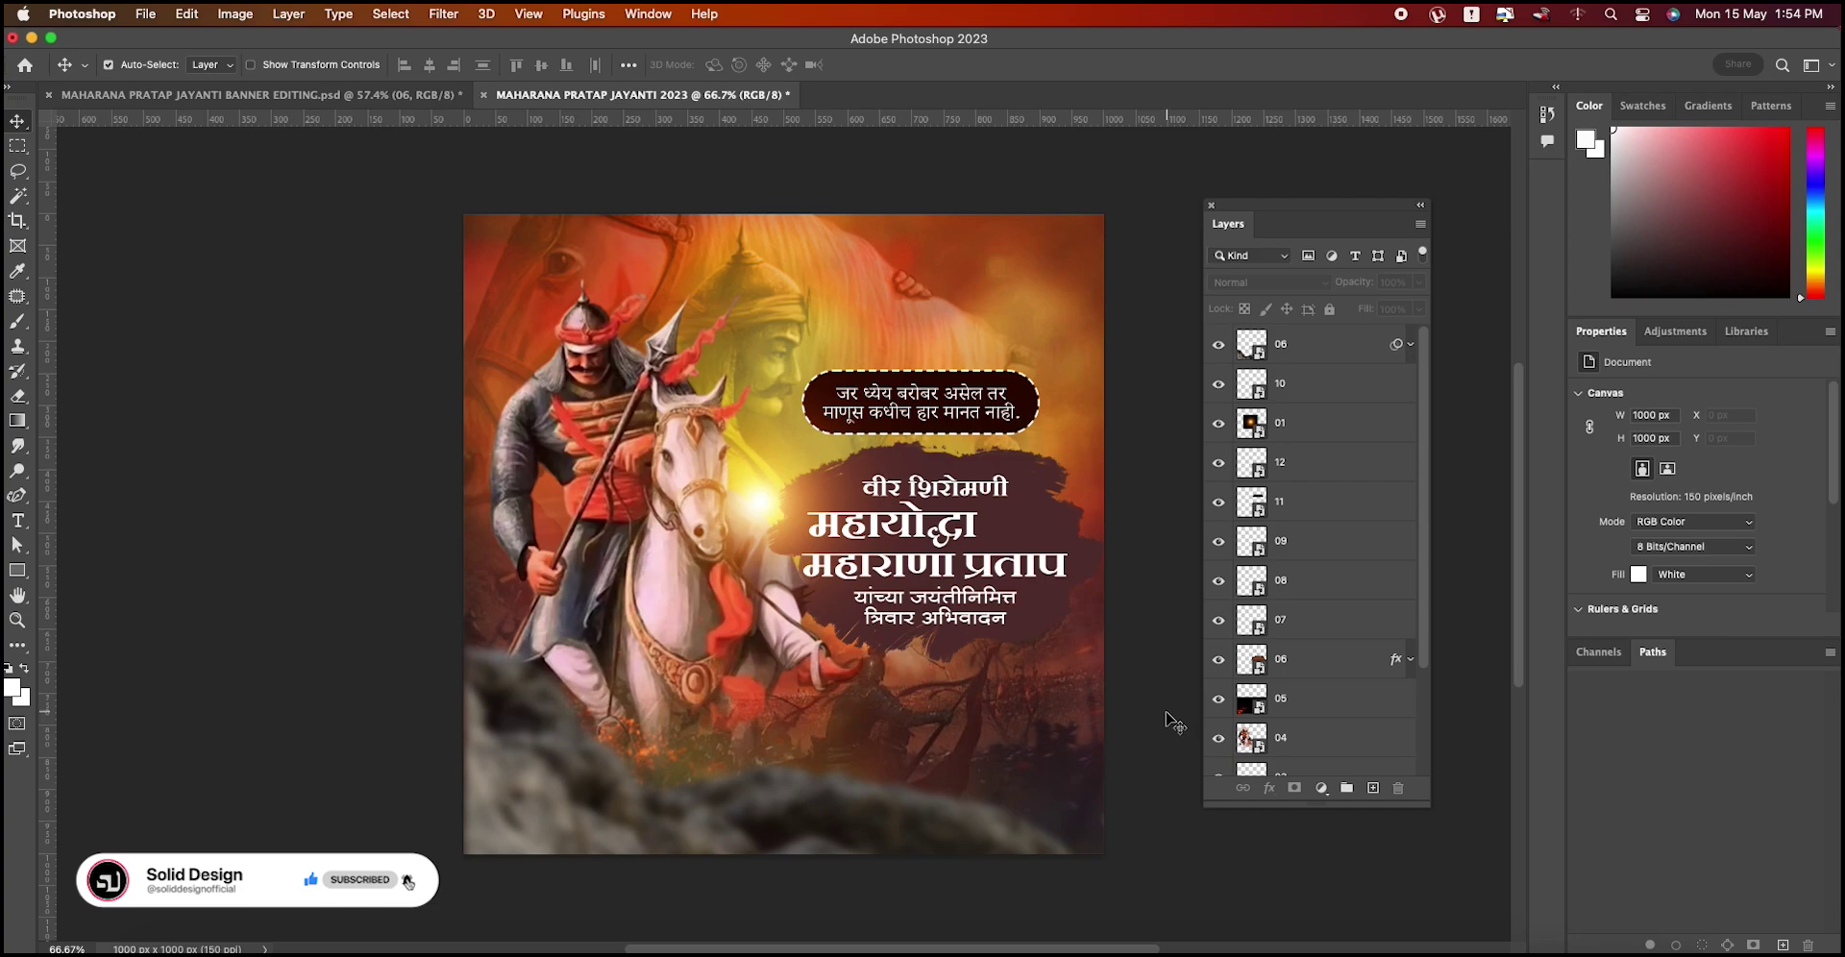
Step: Draw a wide white rectangle across the bottom of the poster, above layer 06
click(17, 573)
click(1319, 354)
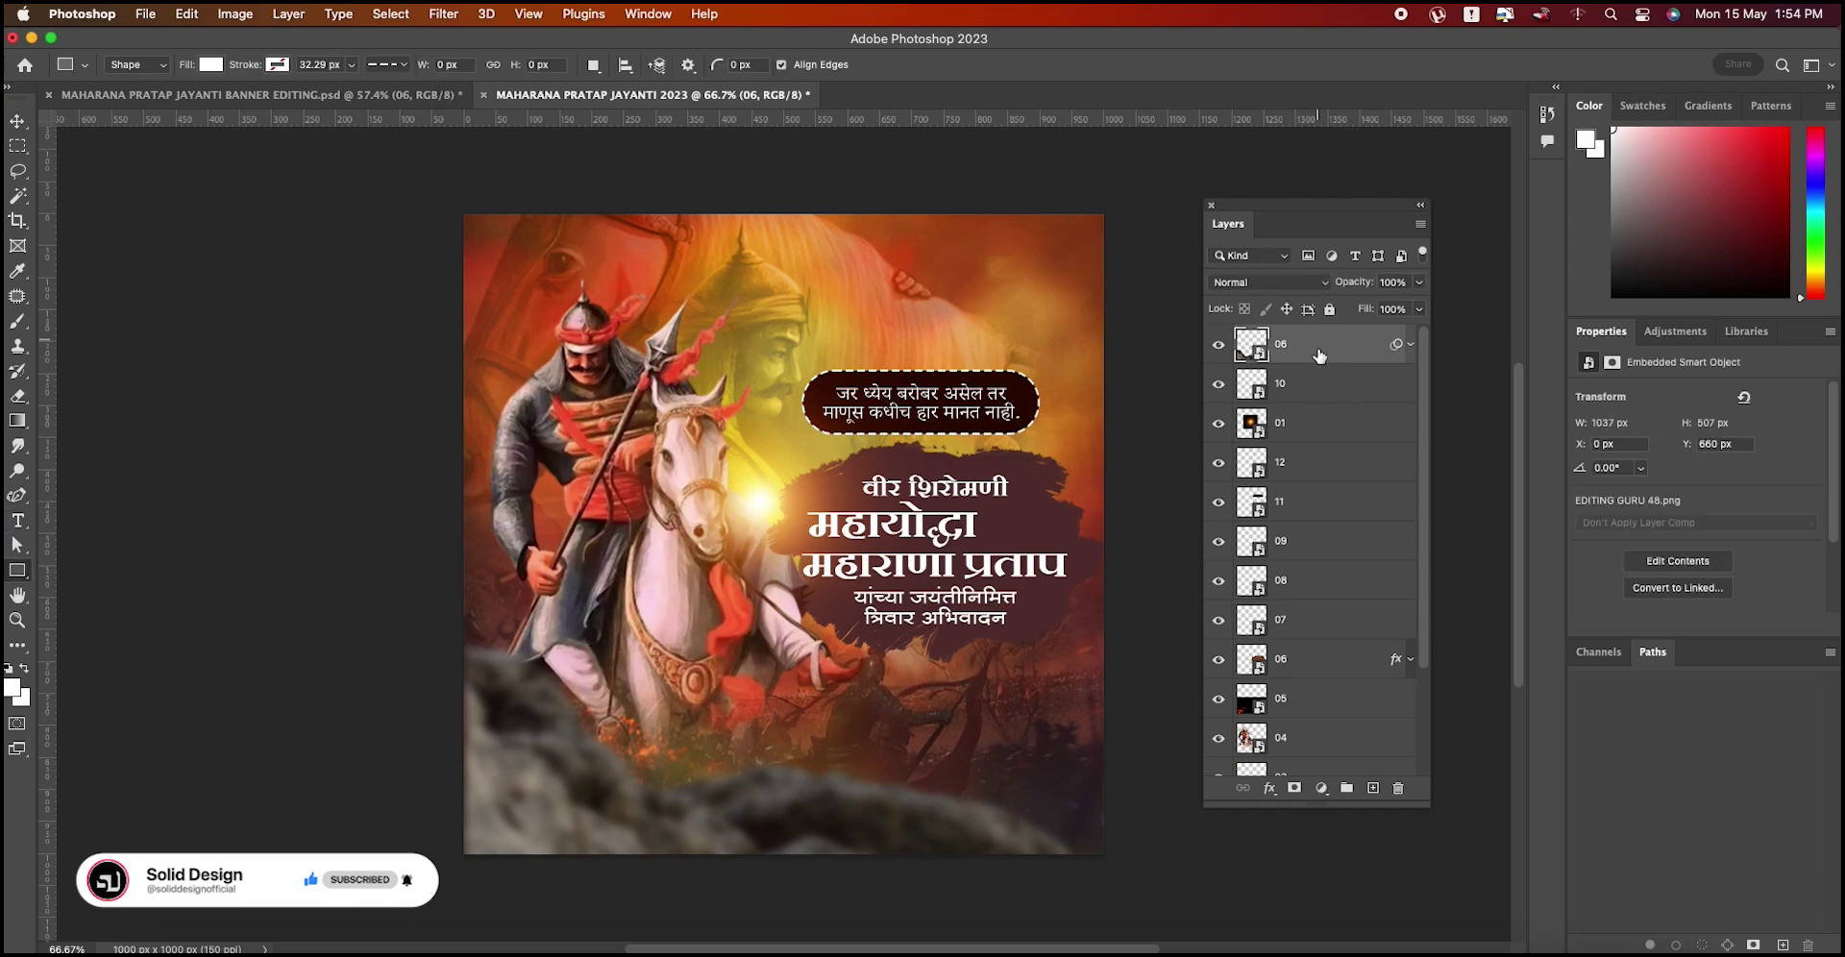
drag(510, 783, 1075, 841)
Step: Centre the white rectangle horizontally on the canvas
click(17, 121)
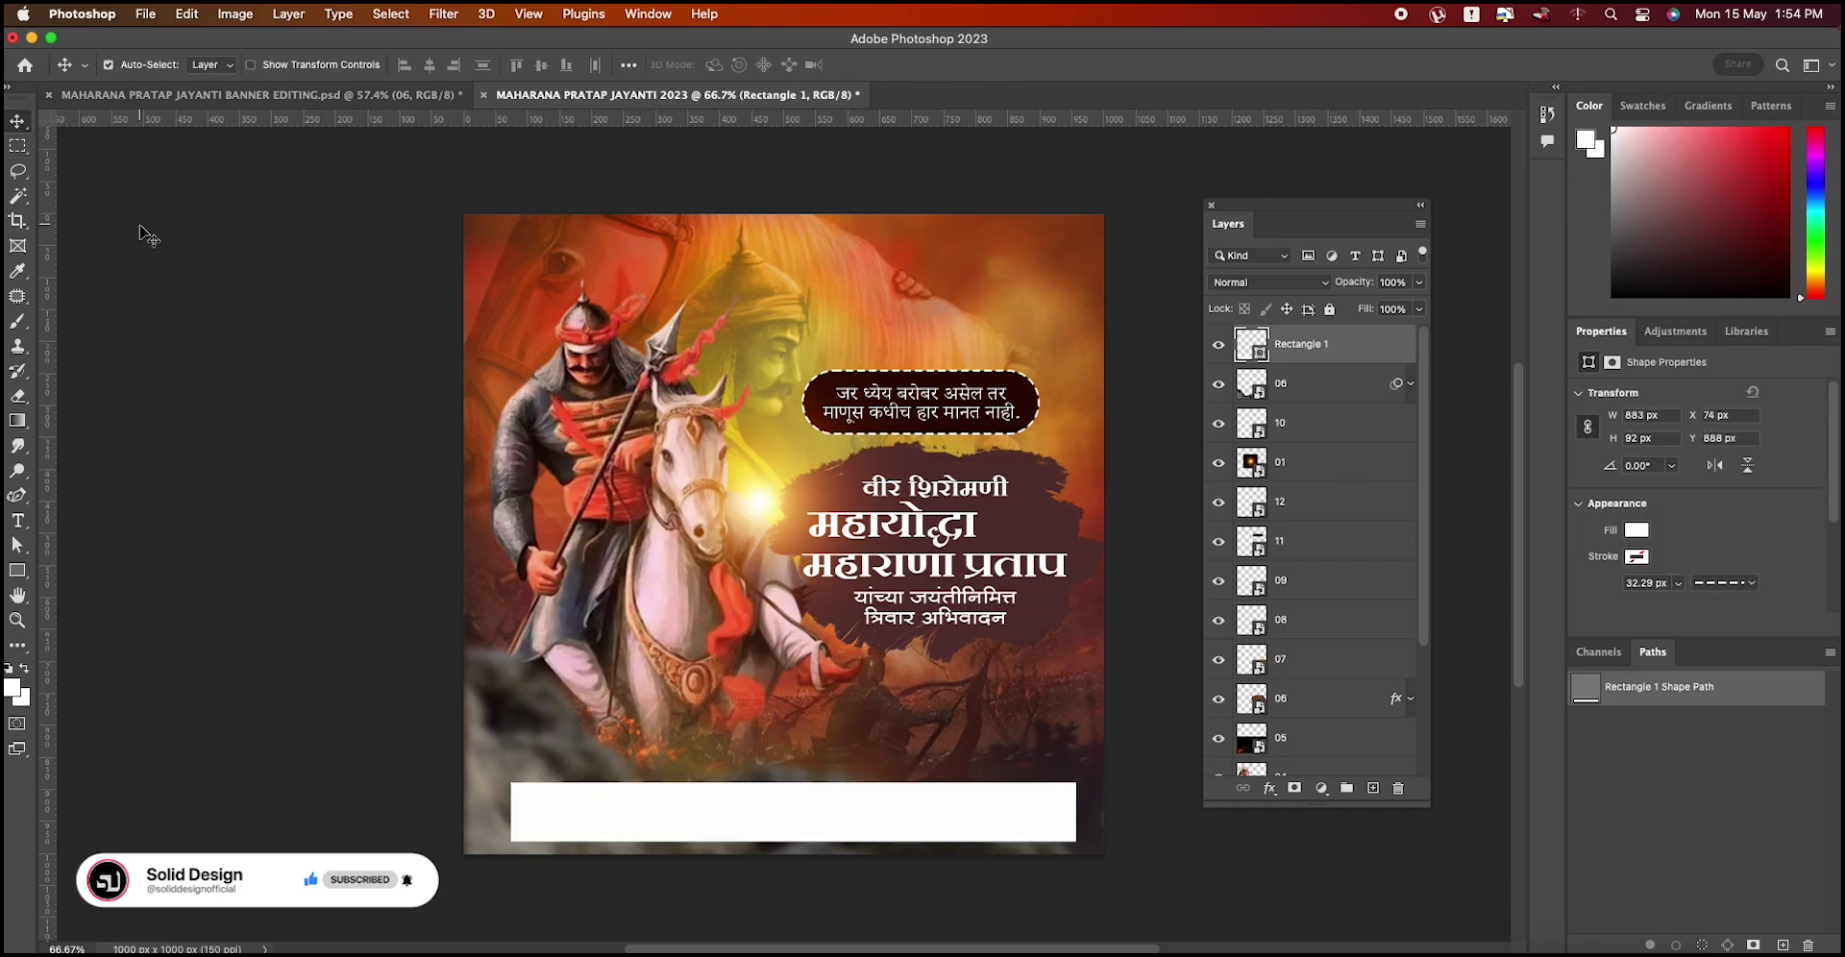
key(ctrl+a)
click(431, 65)
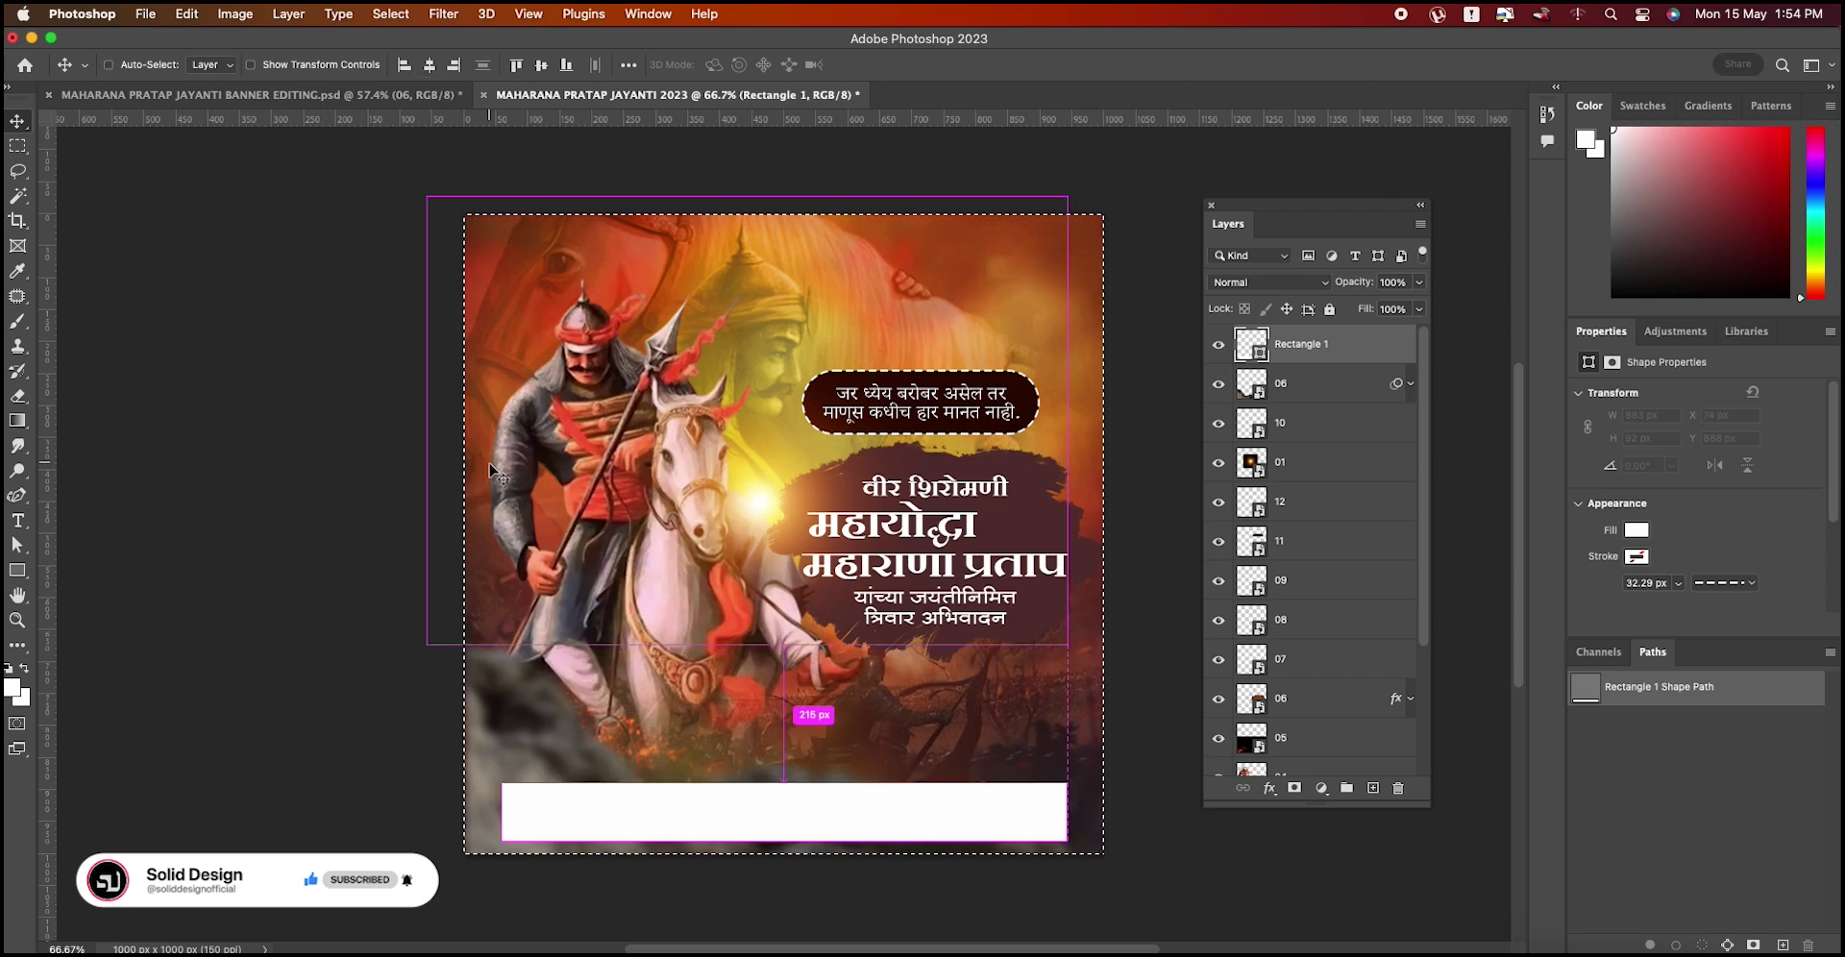
key(ctrl+d)
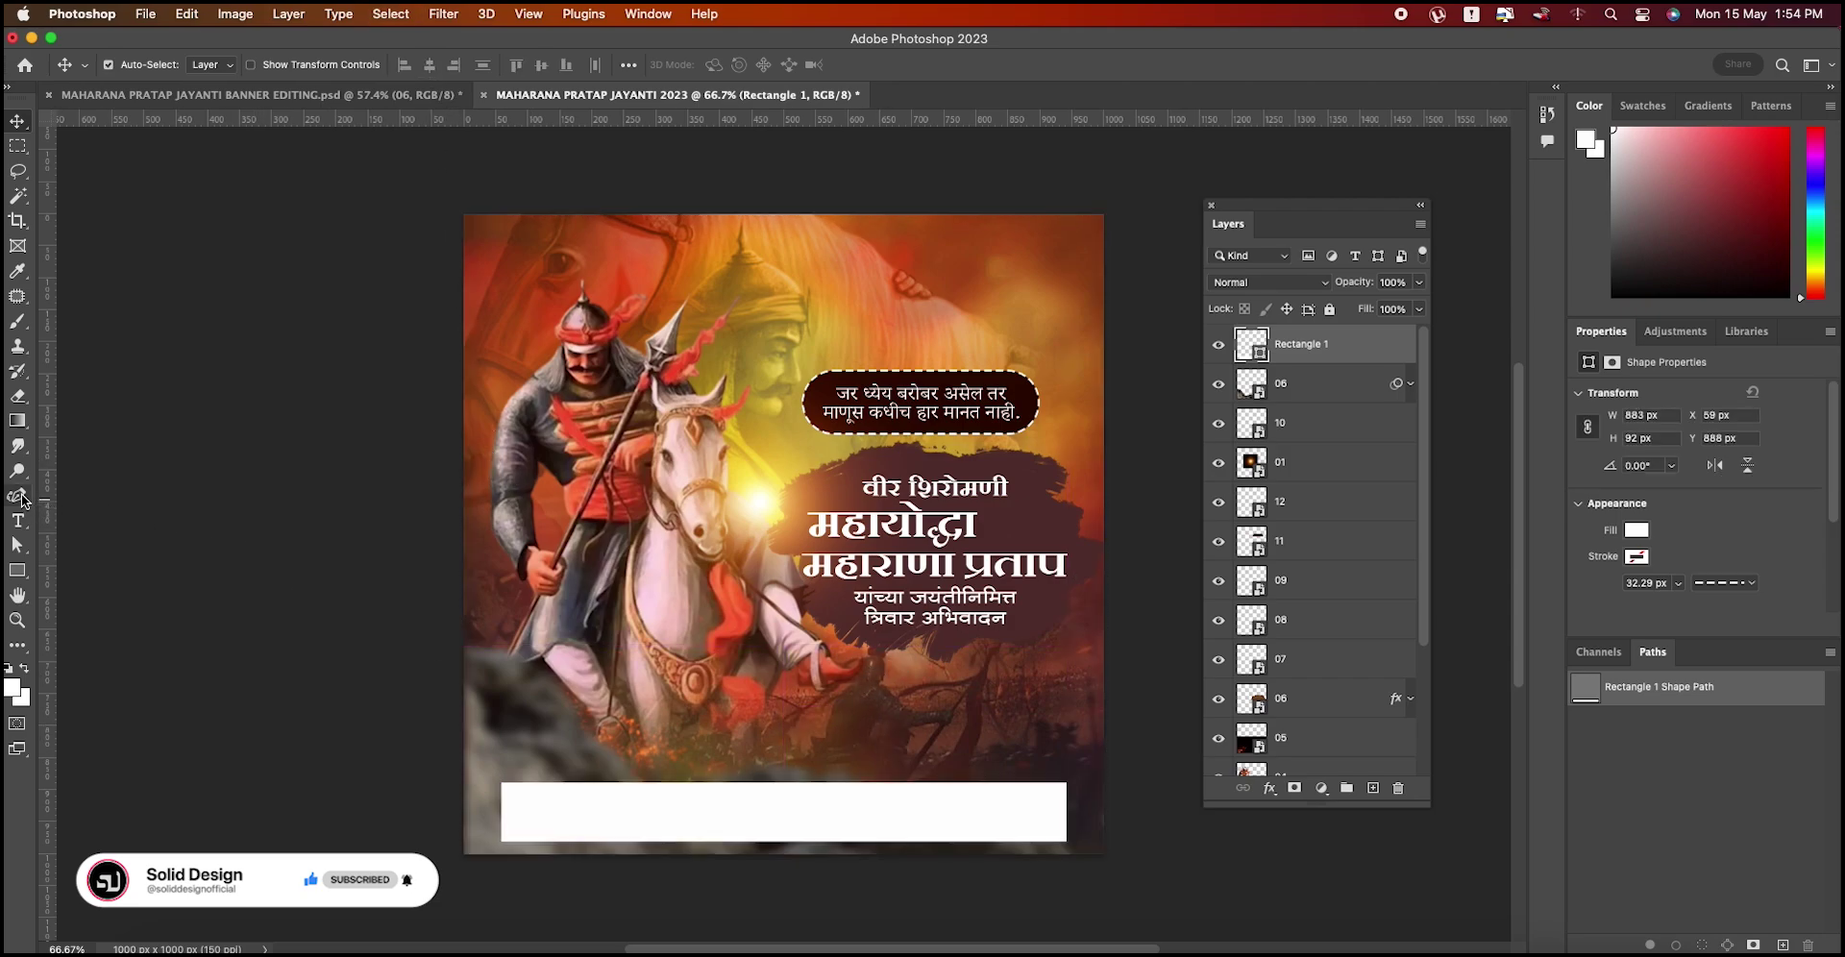
Step: Add anchor points on the rectangle's left and right edges and push them out into arrow tips
click(17, 495)
click(71, 551)
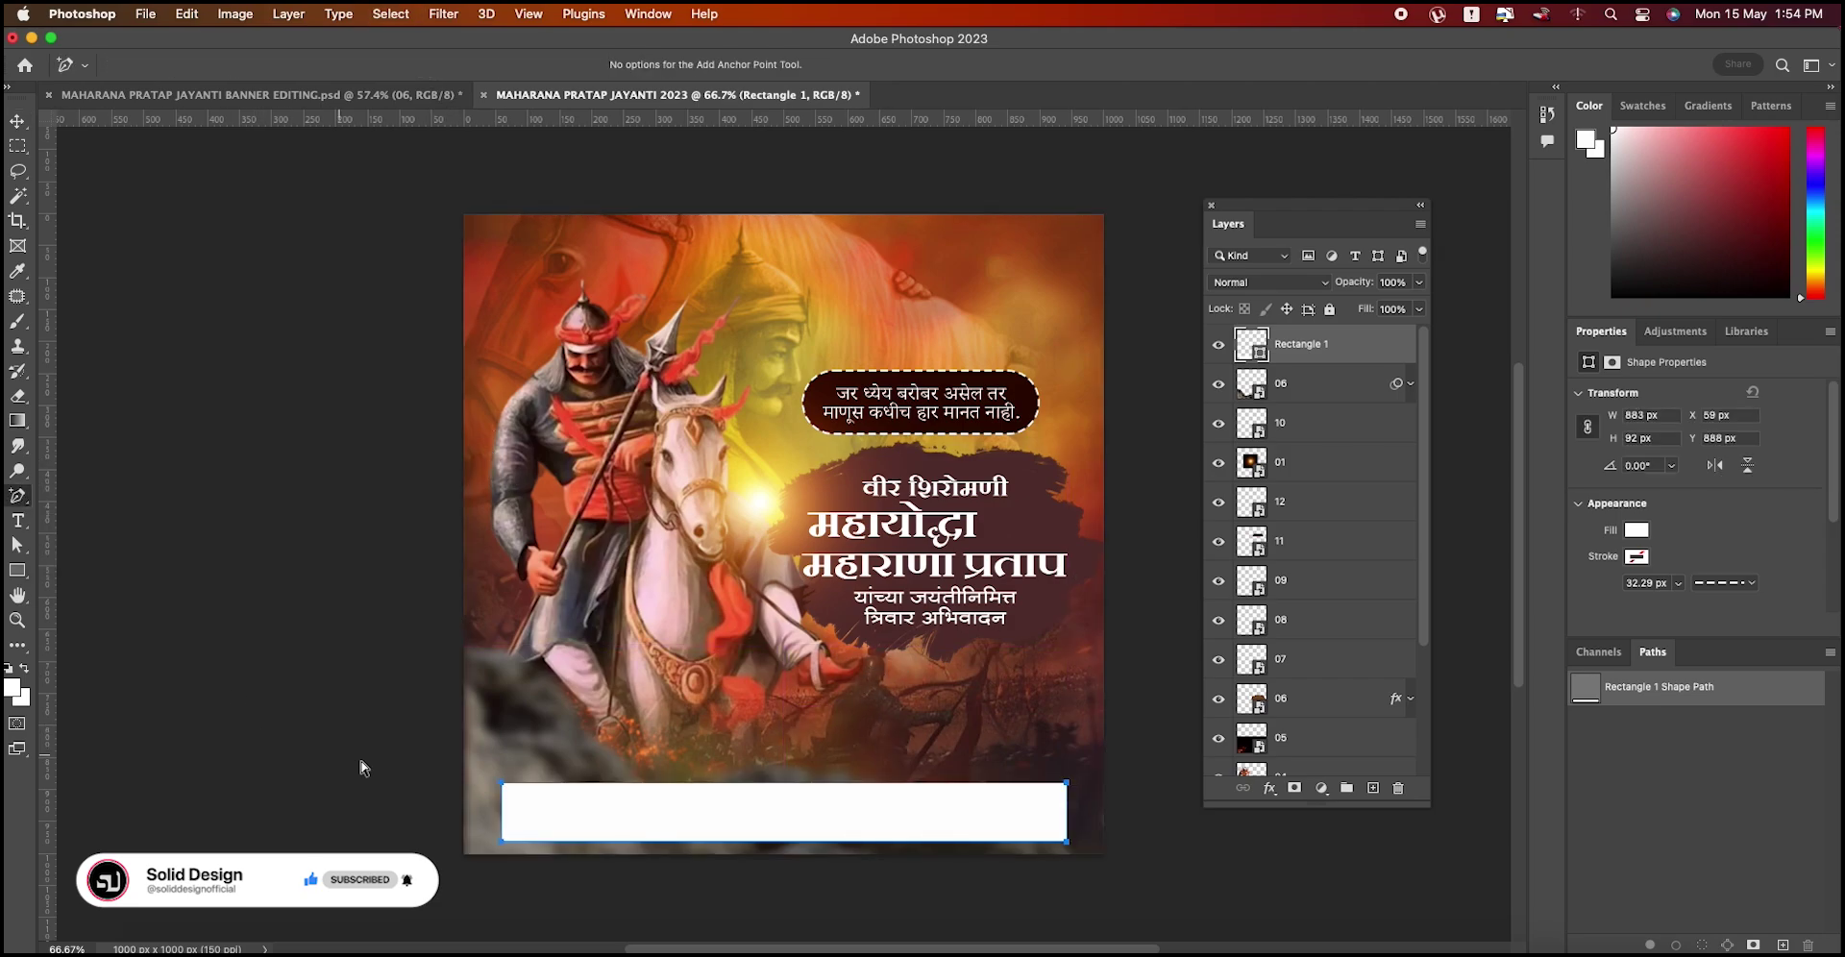
click(501, 819)
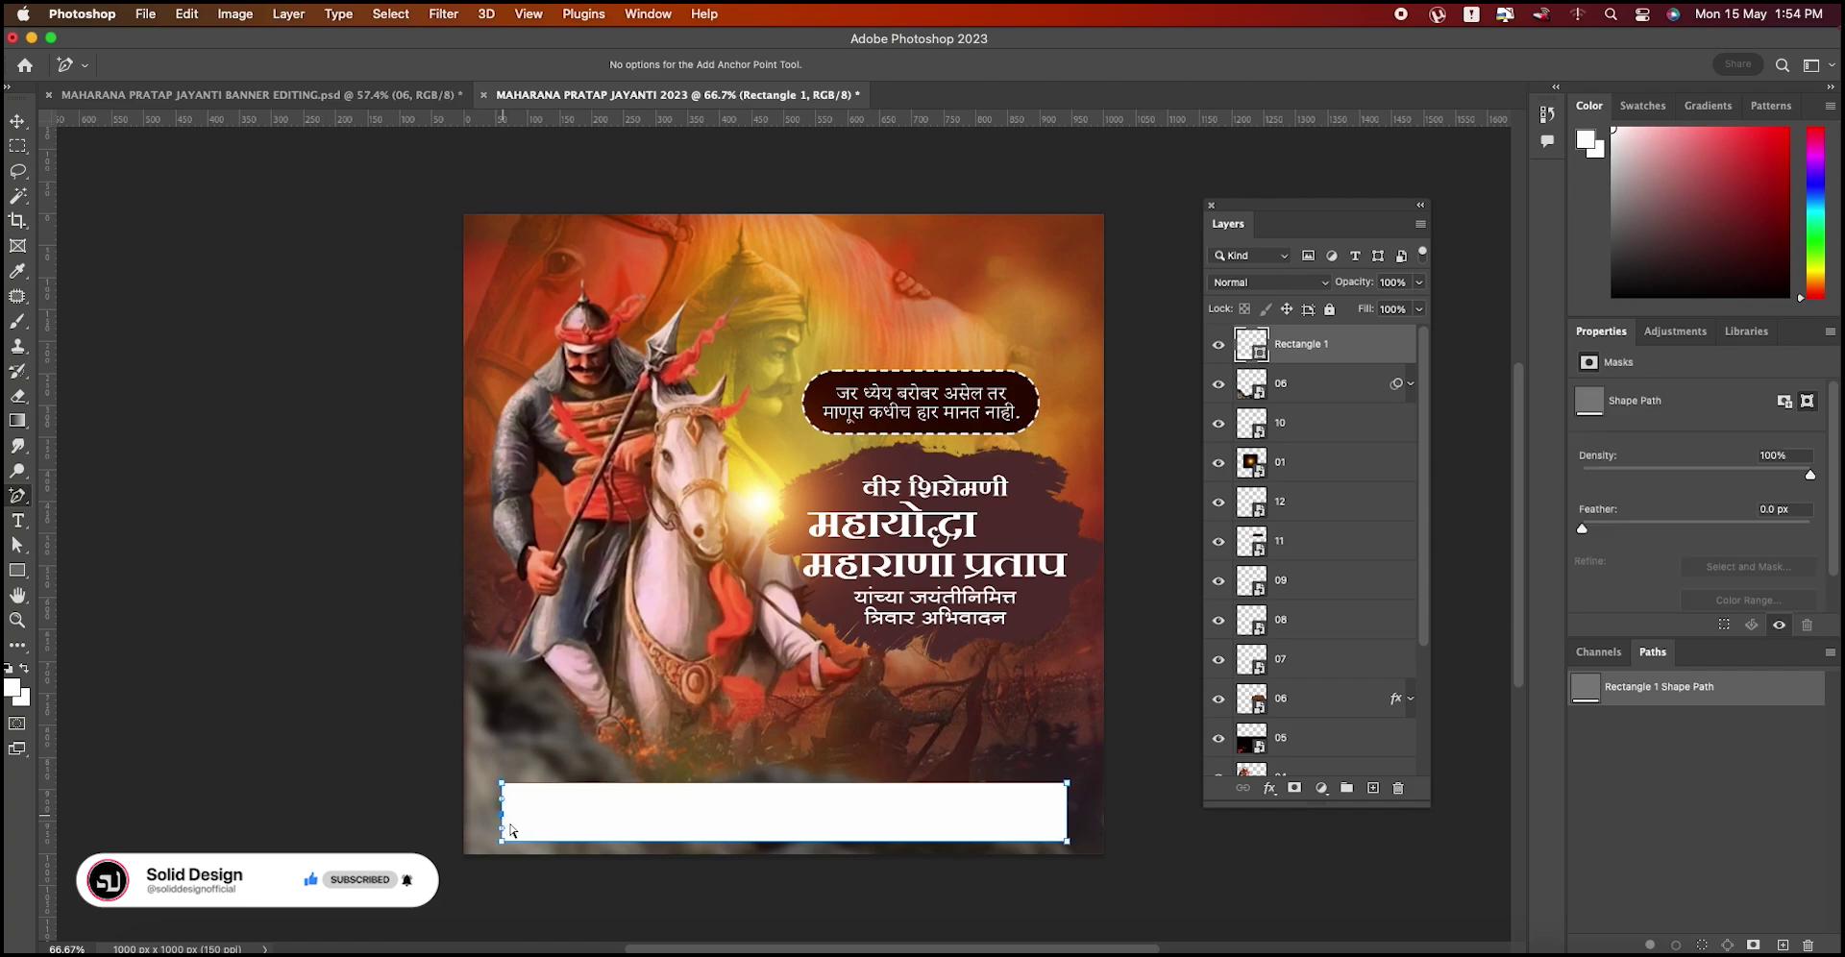
click(1067, 827)
right_click(19, 504)
click(77, 592)
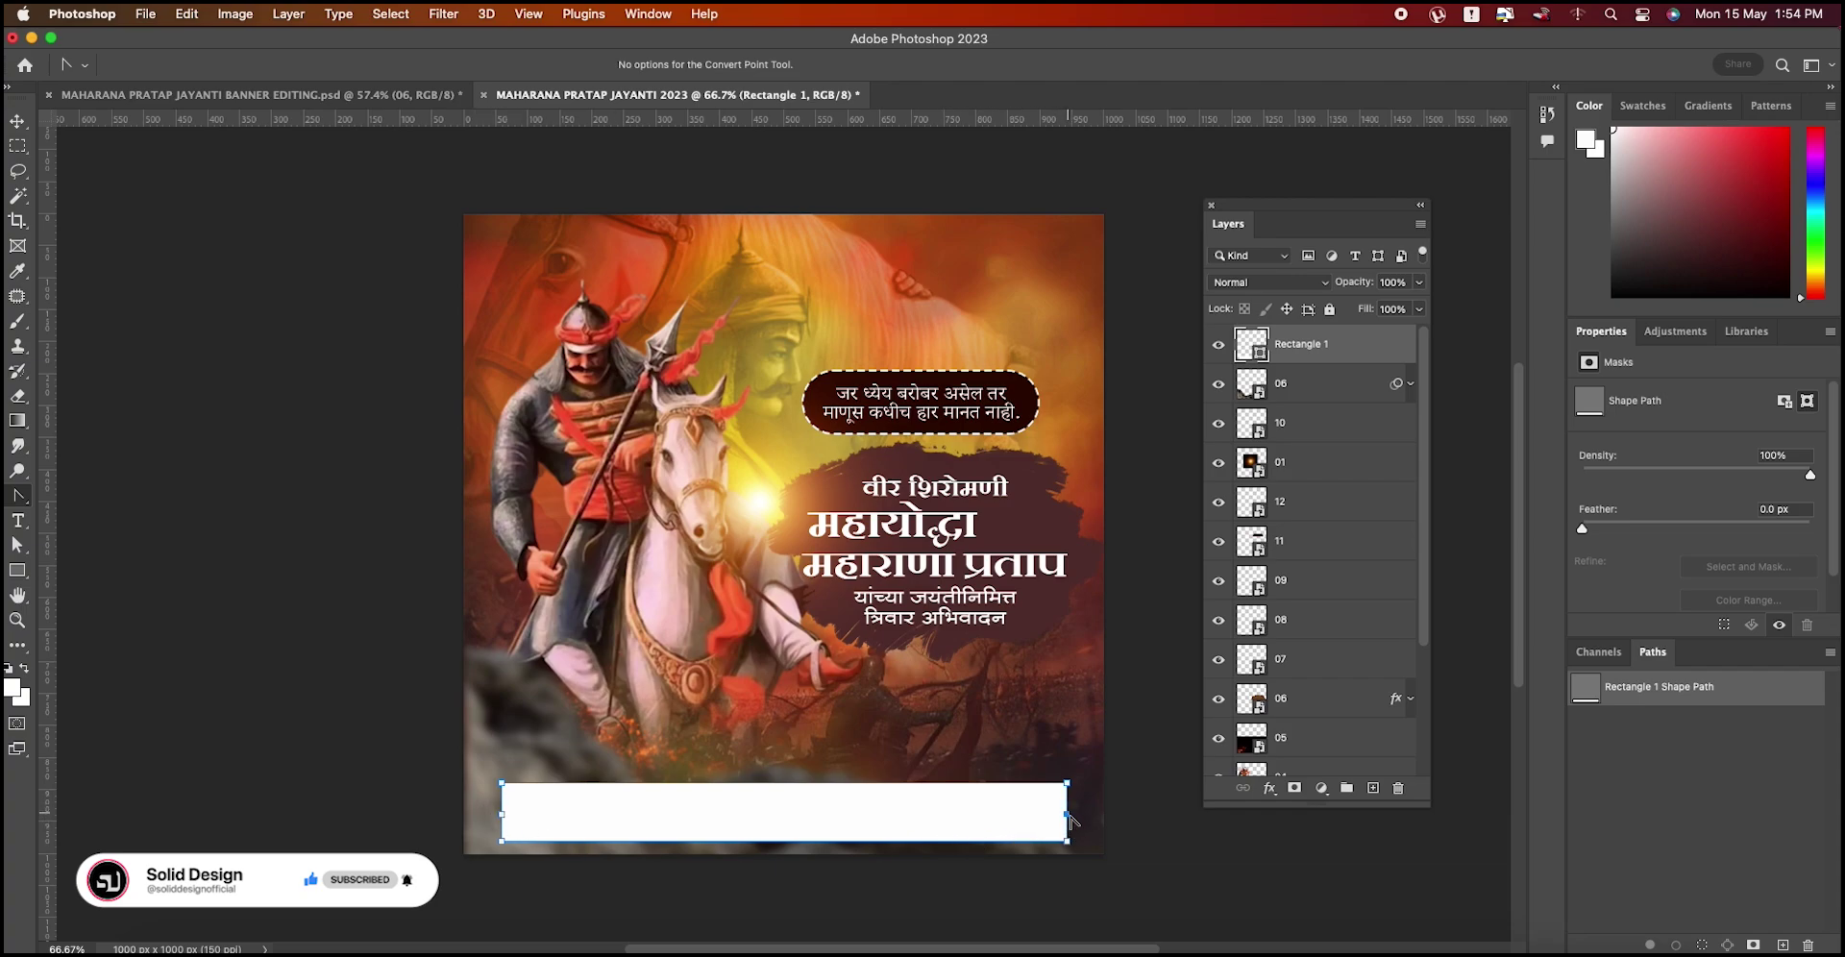
key(Right)
key(Right)
key(Right)
key(Right)
key(Right)
key(Right)
key(Right)
key(Right)
key(Right)
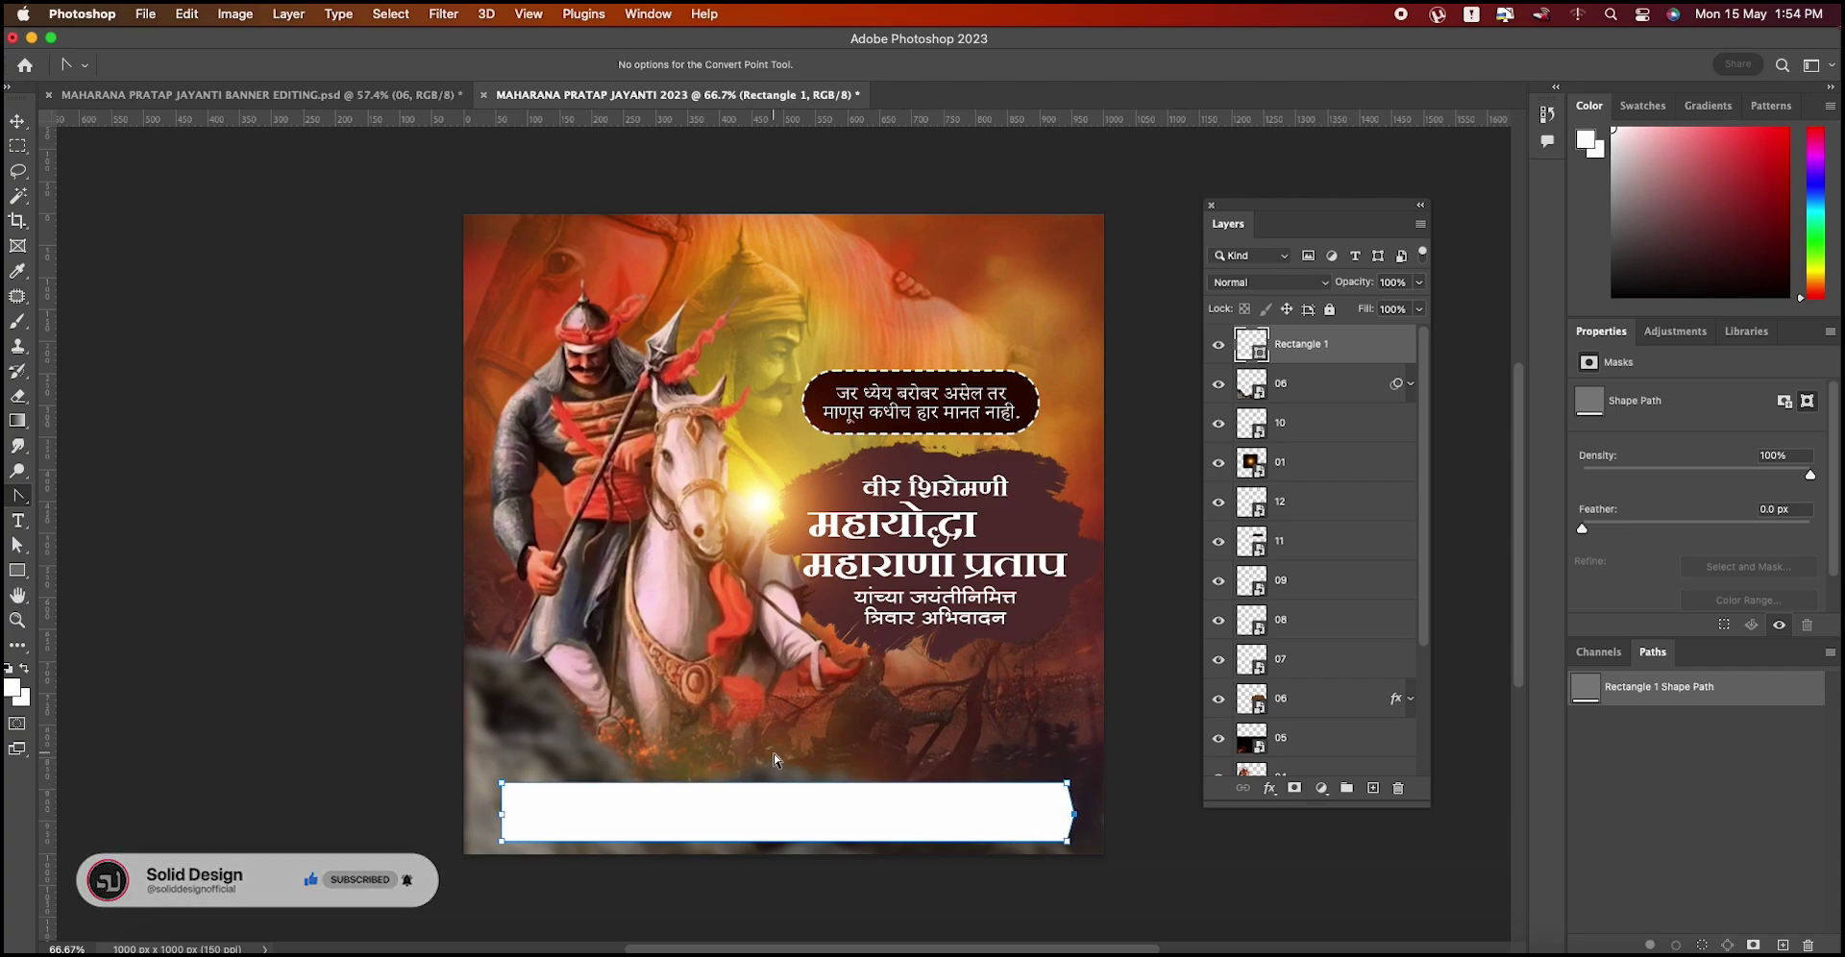
key(Right)
key(Right)
key(Right)
key(Right)
key(Right)
key(Right)
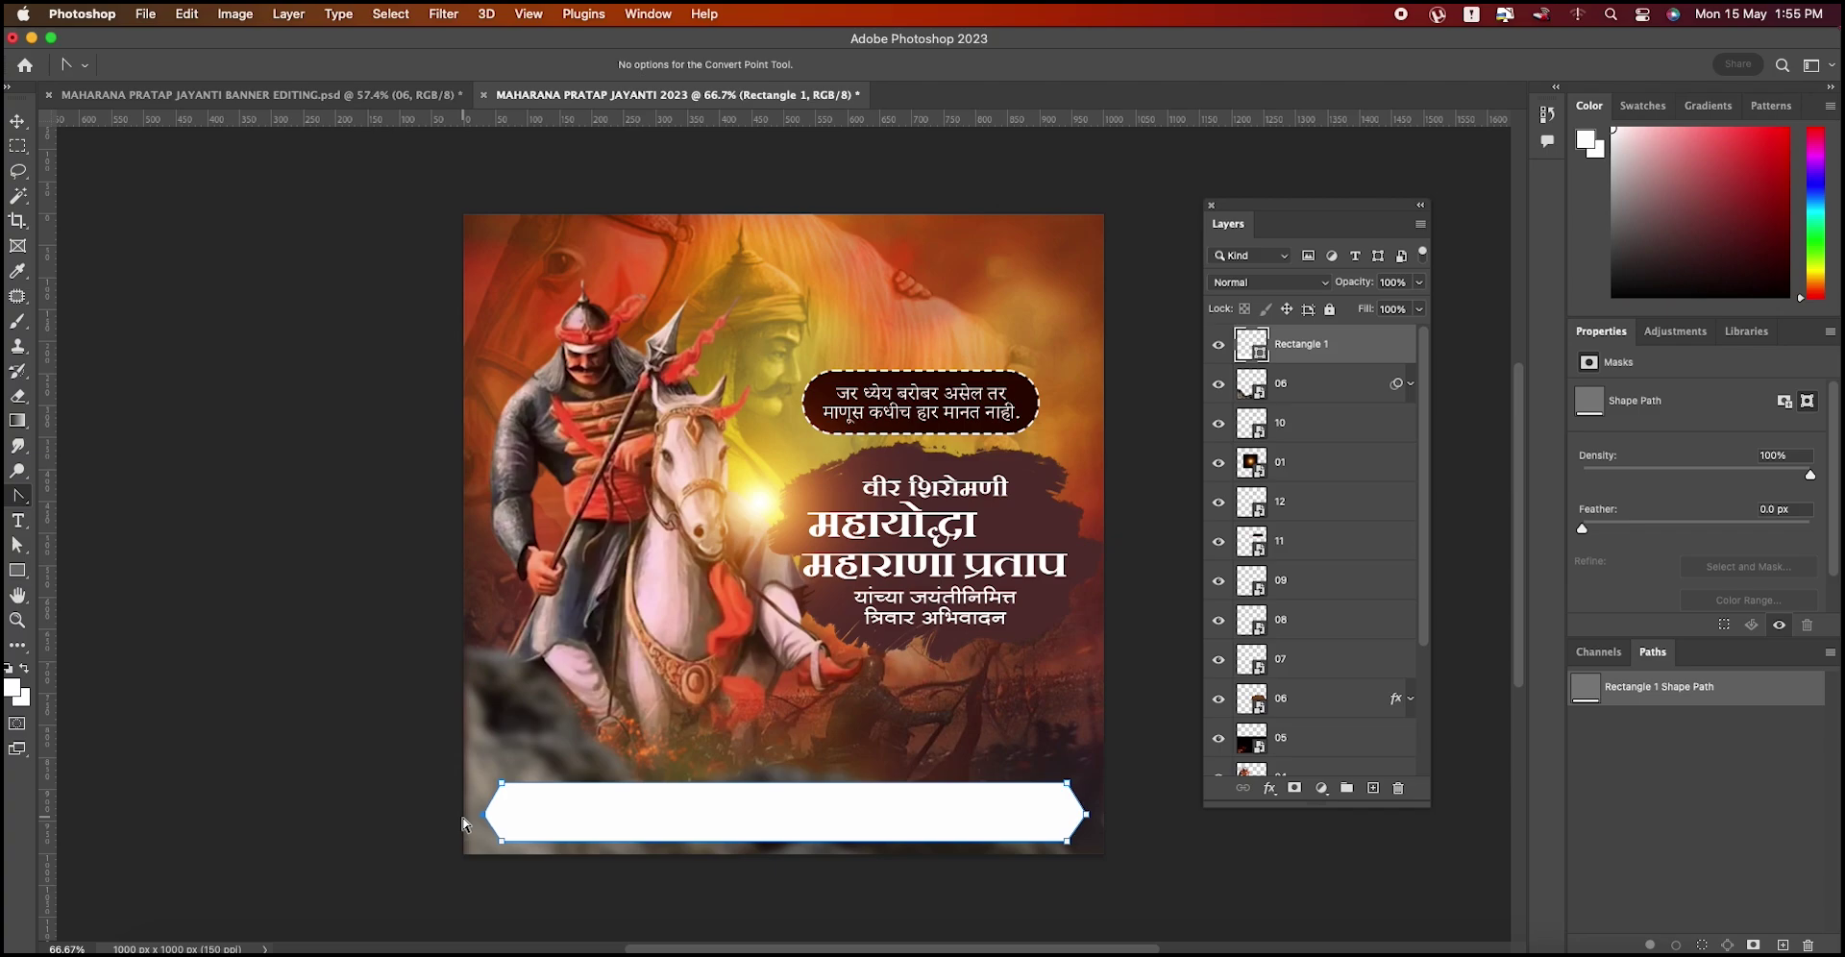
Step: Nudge the white banner up slightly and bring up its stroke colour choices
click(17, 123)
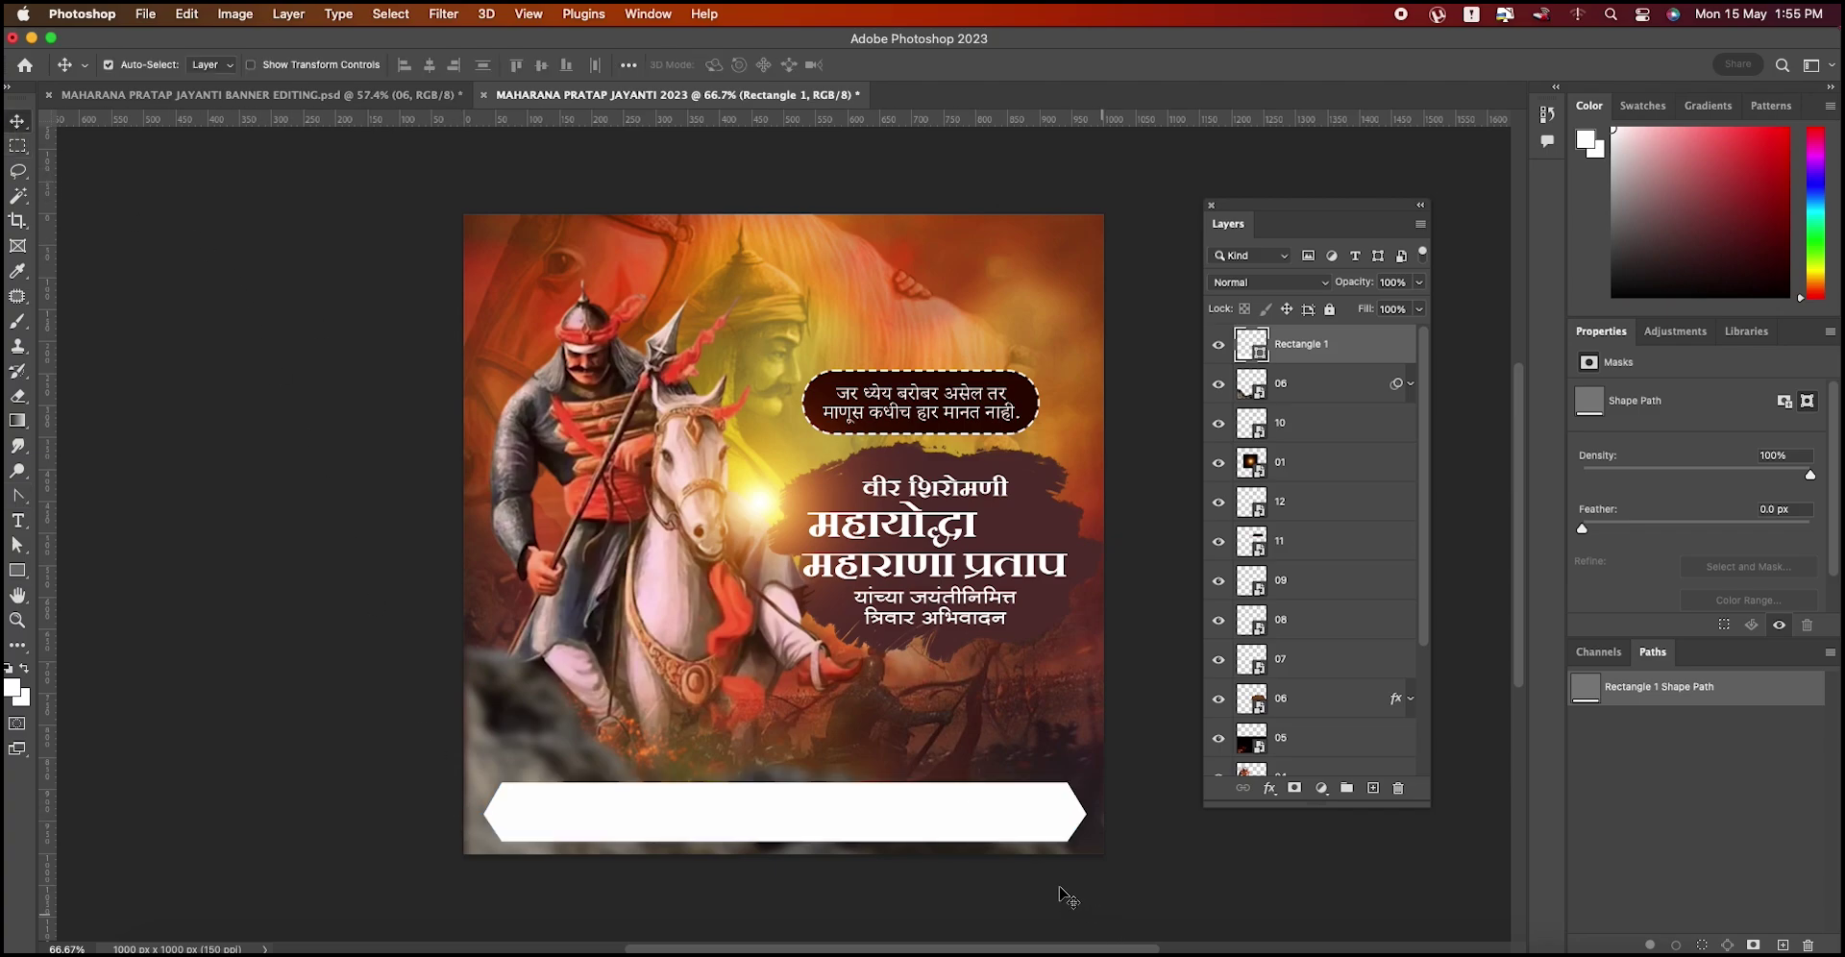
drag(1005, 834, 1004, 820)
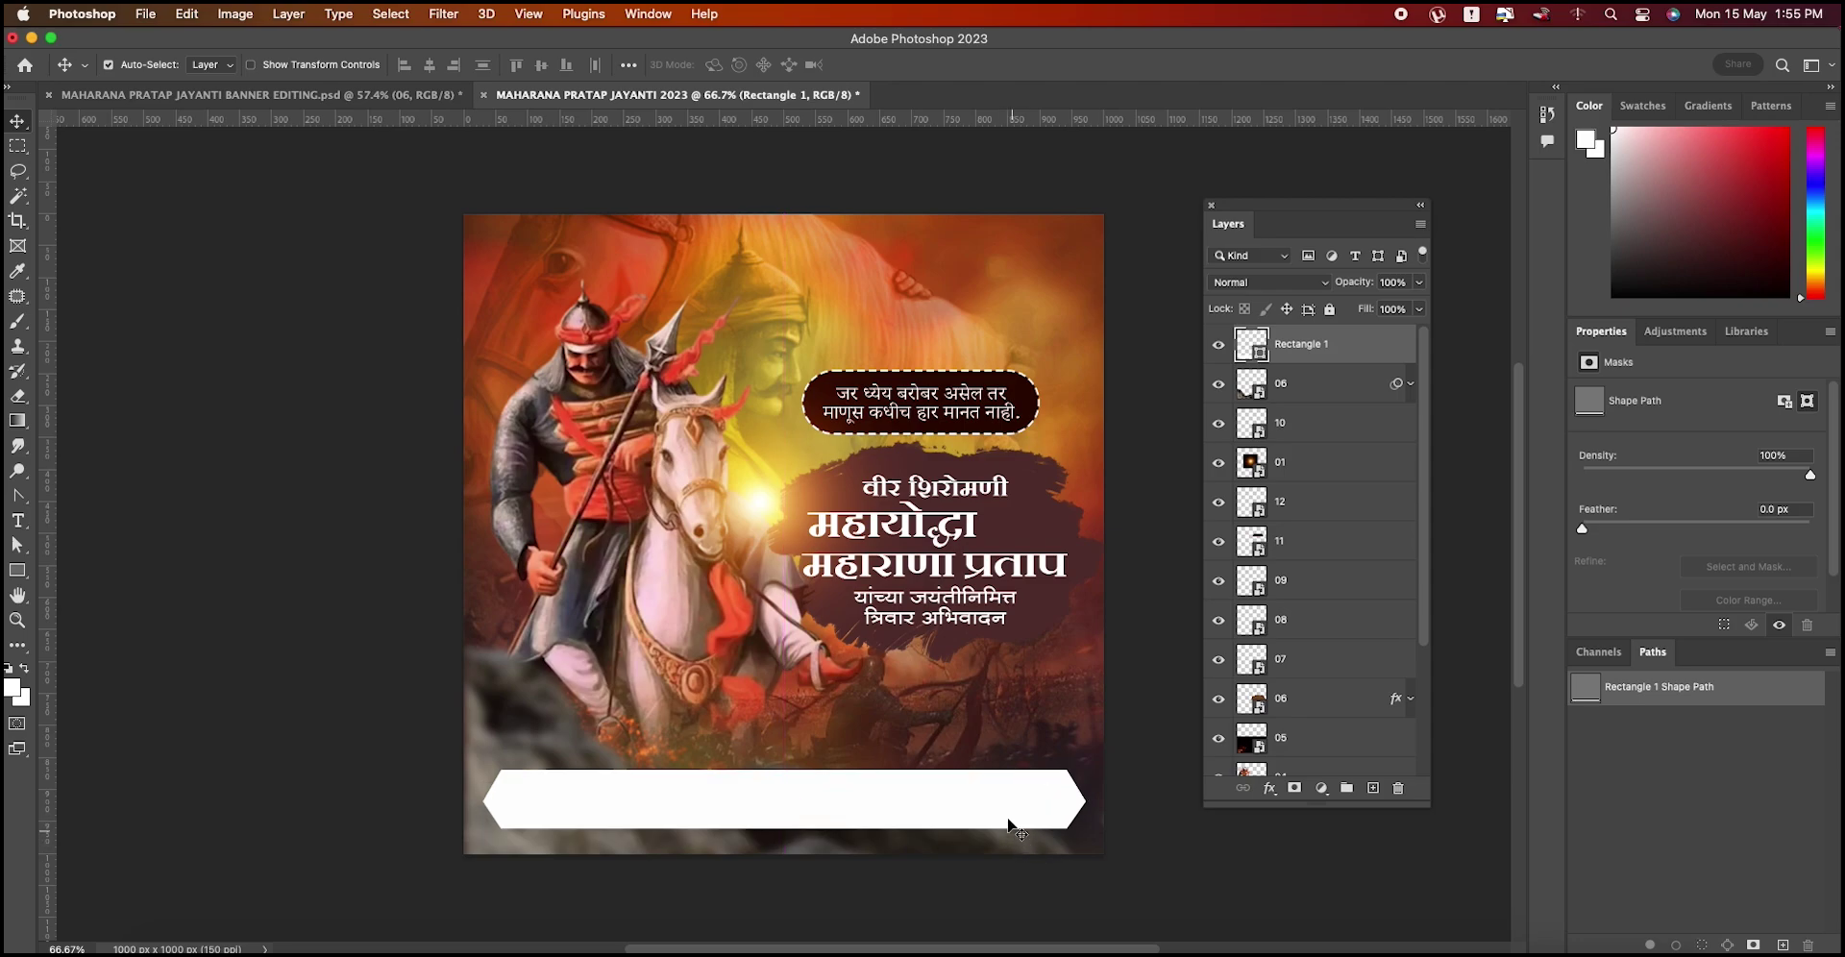
click(19, 571)
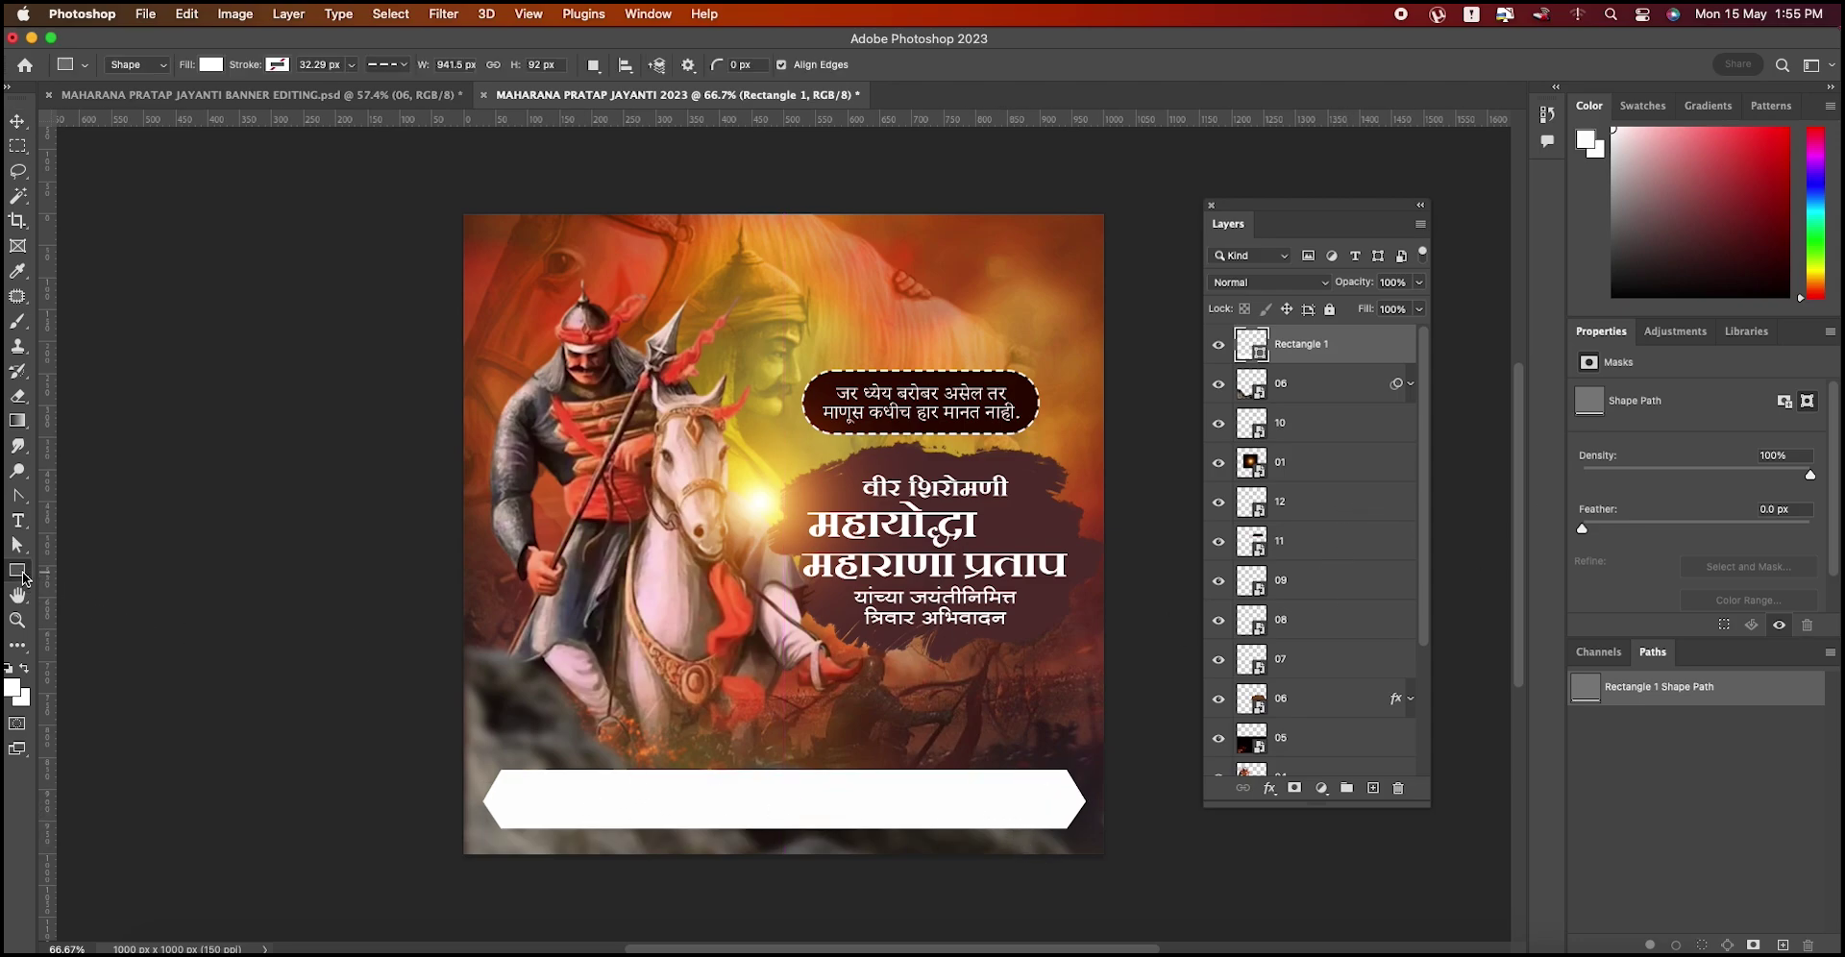
click(284, 69)
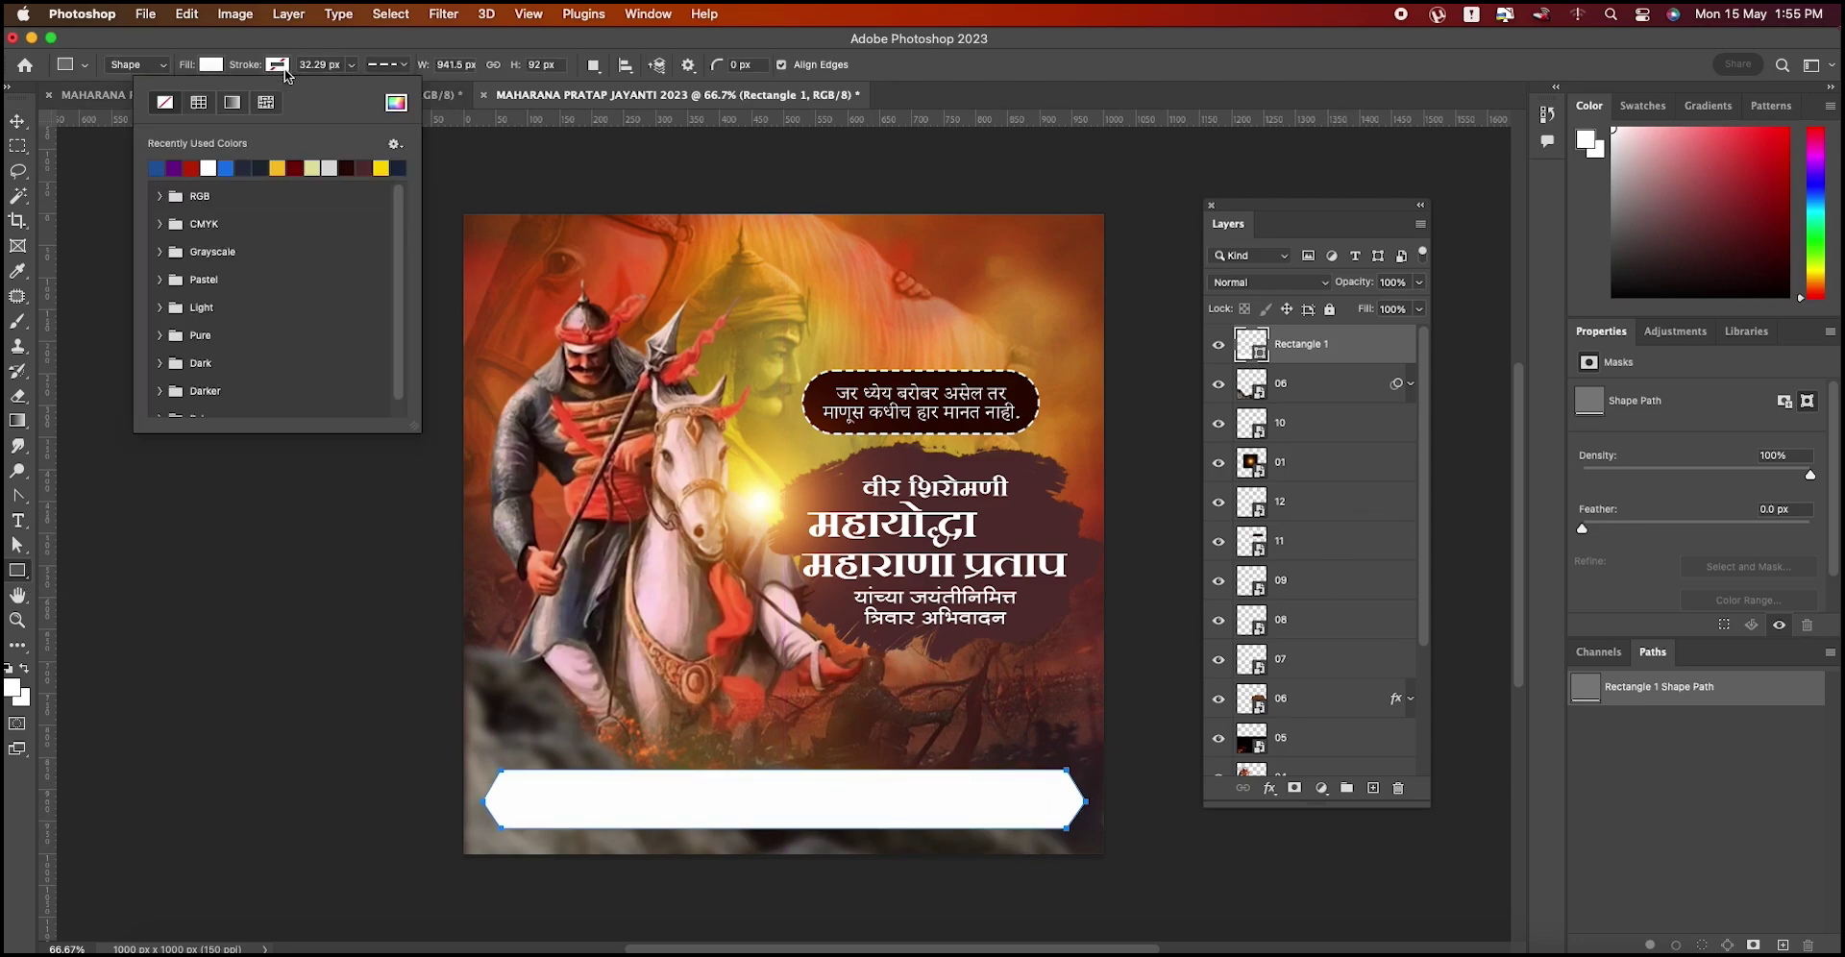
Step: Give the banner a solid gold outline 10 px wide
click(279, 168)
click(498, 39)
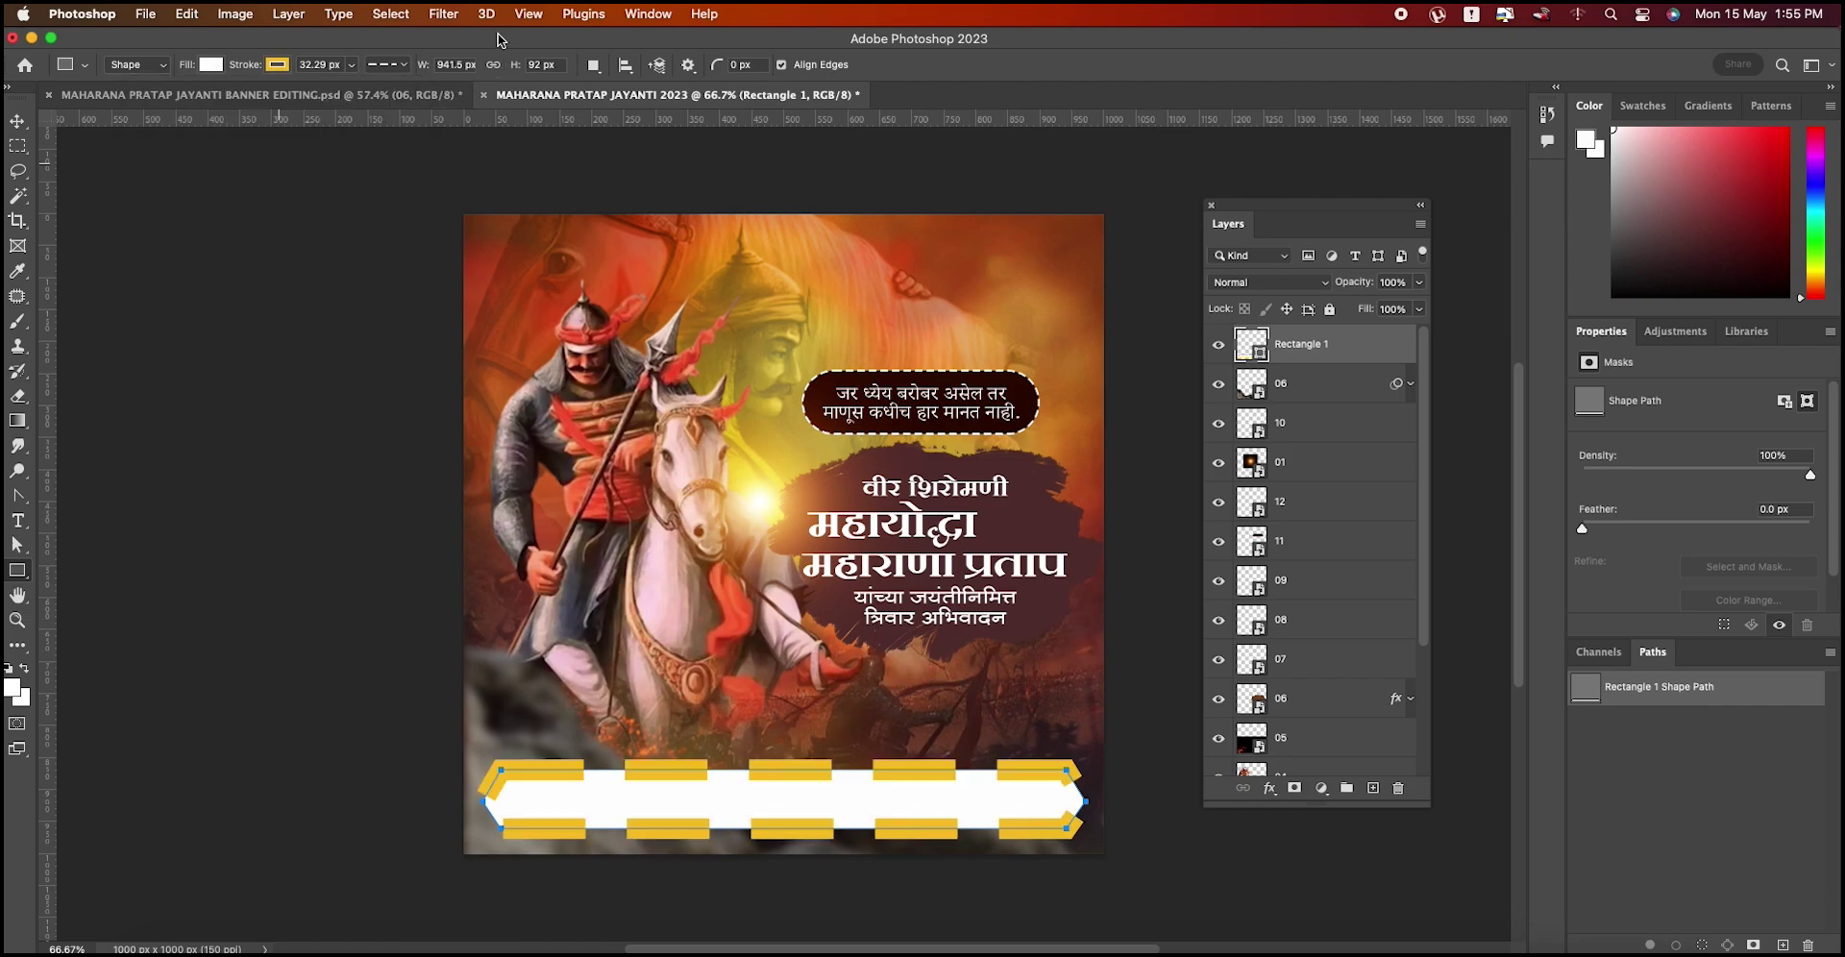
click(340, 66)
text(3)
key(Return)
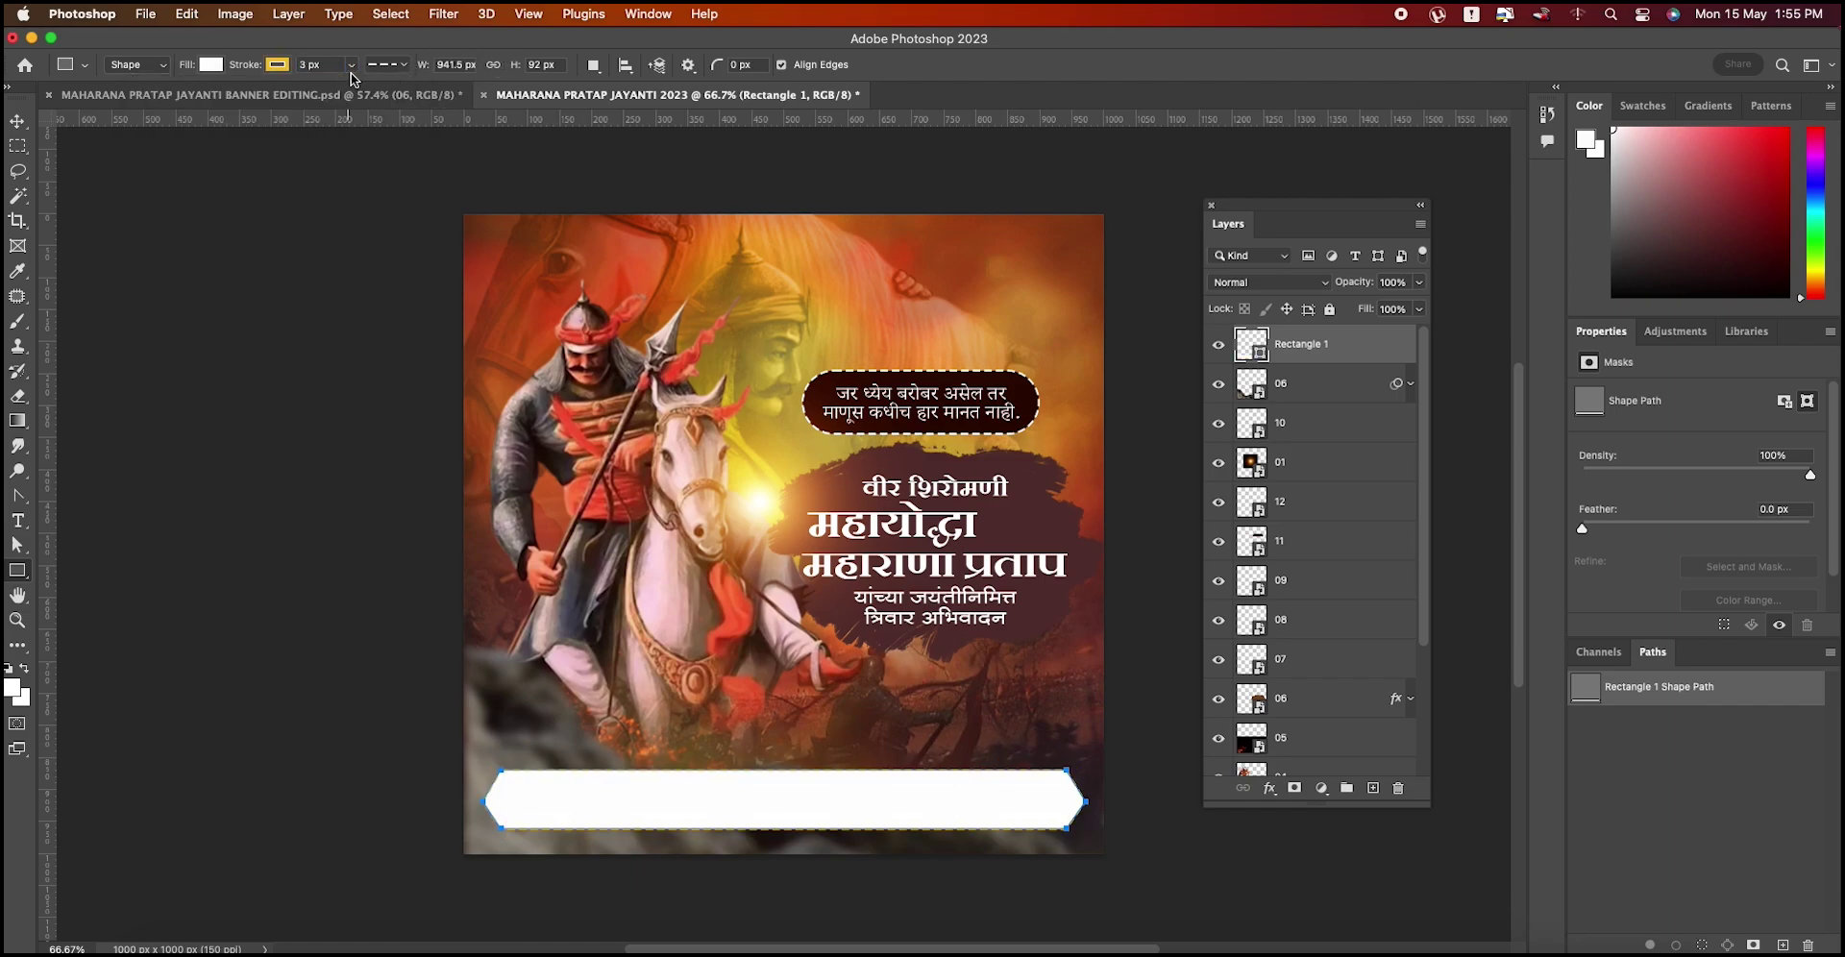
click(402, 67)
click(379, 141)
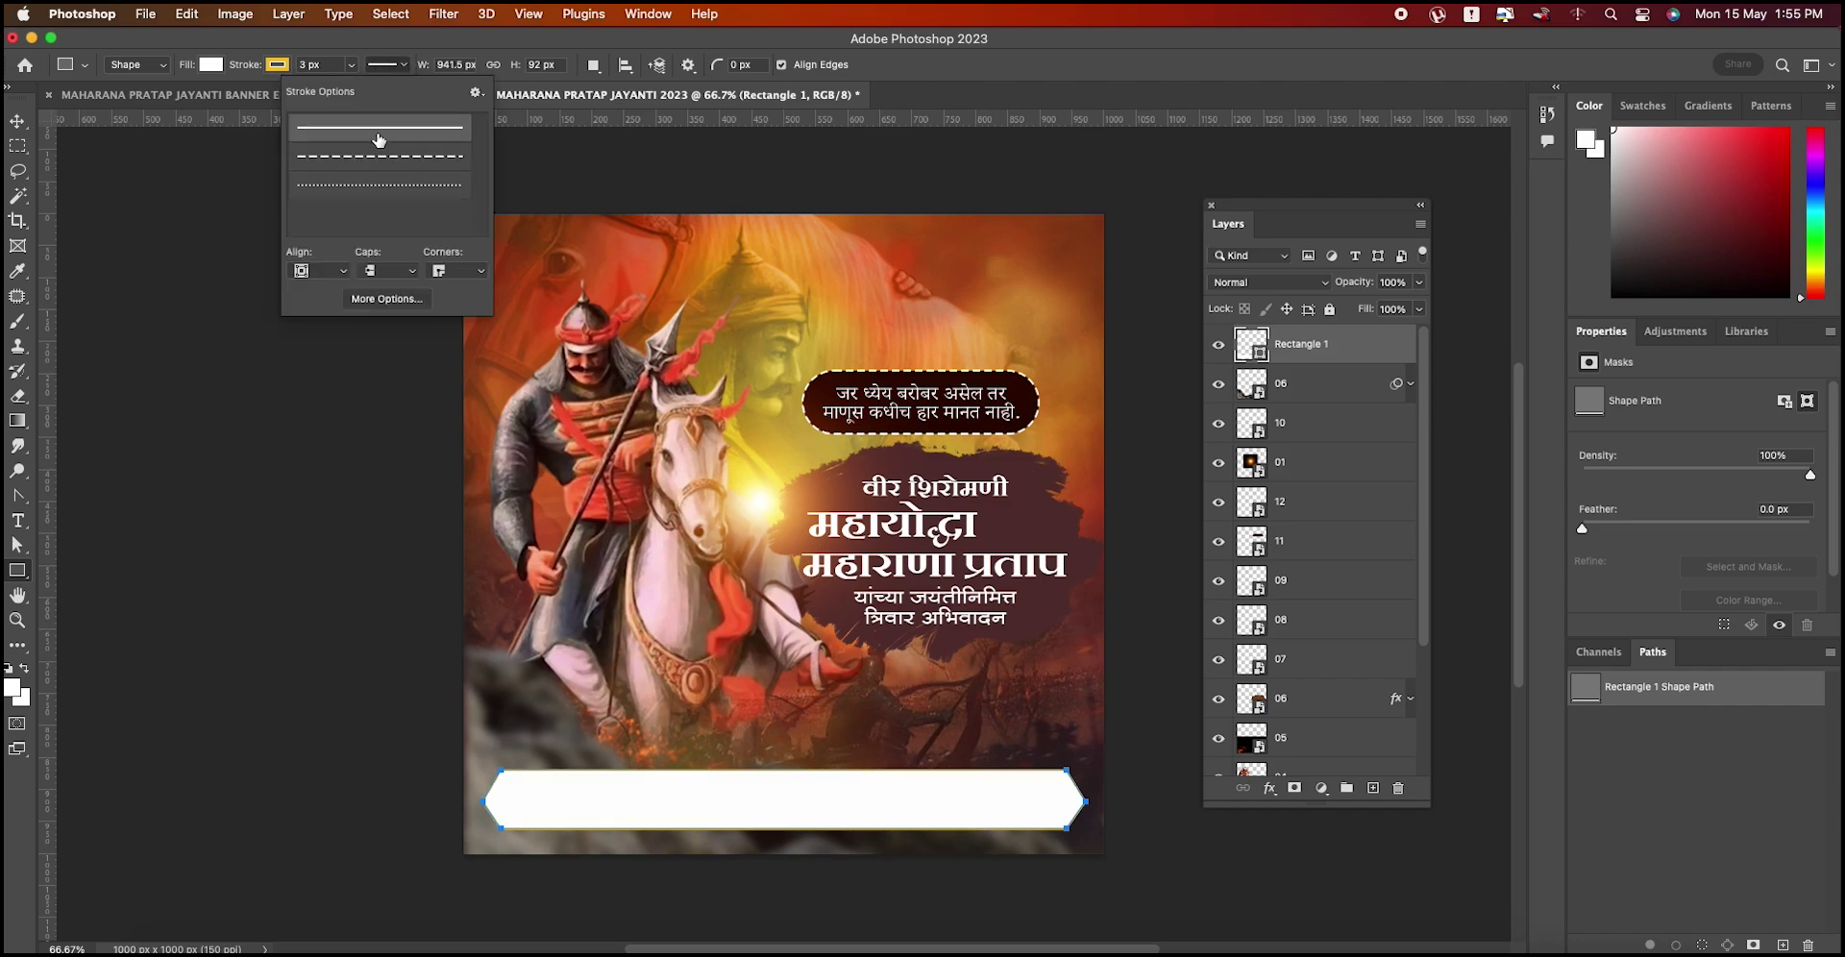
click(327, 67)
text(4)
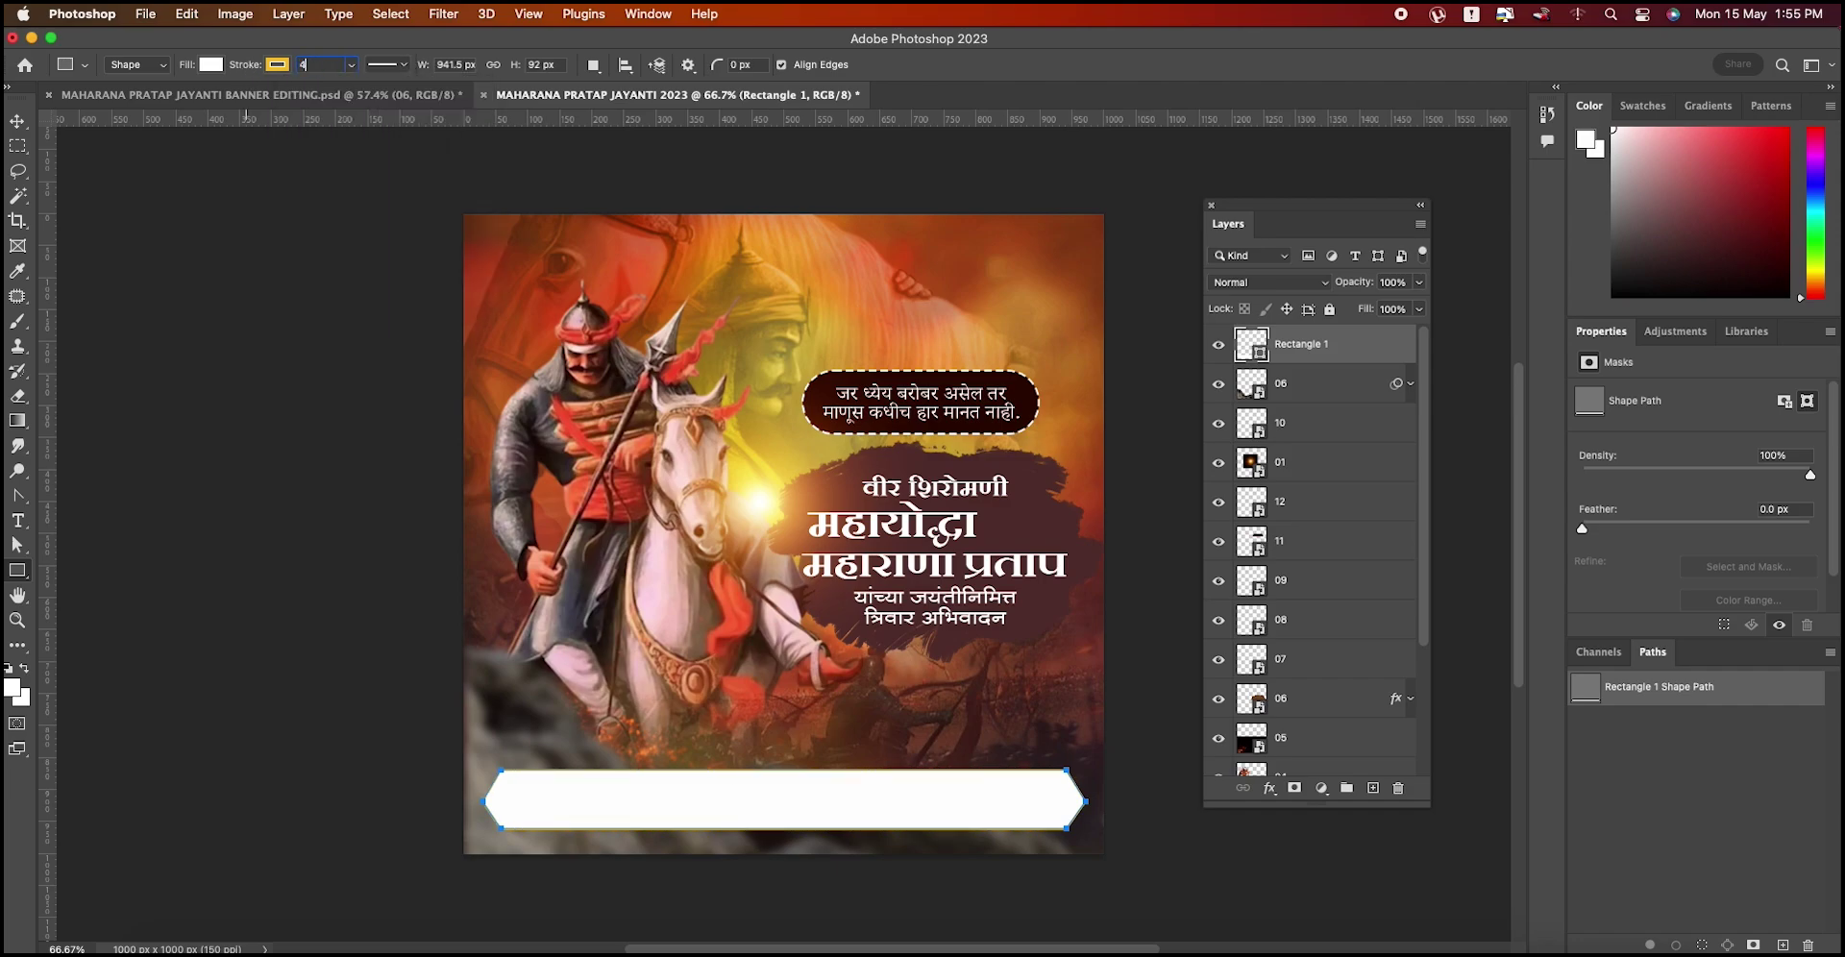
key(Return)
text(10)
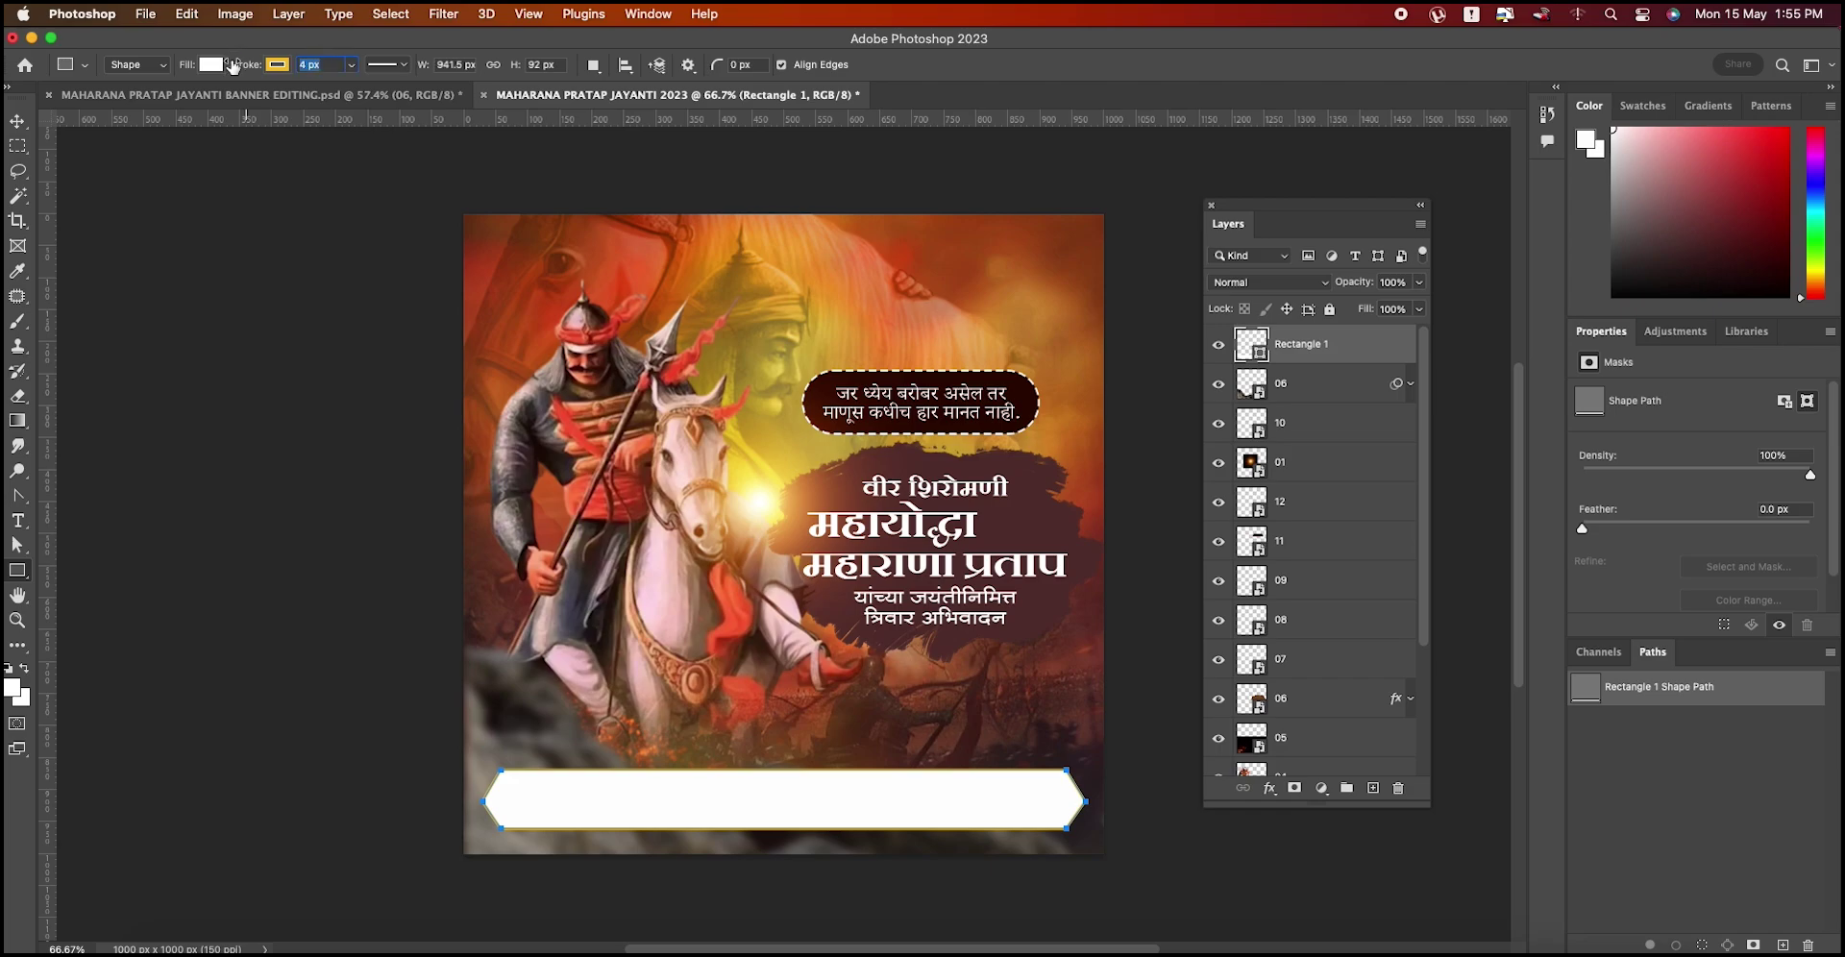
key(Return)
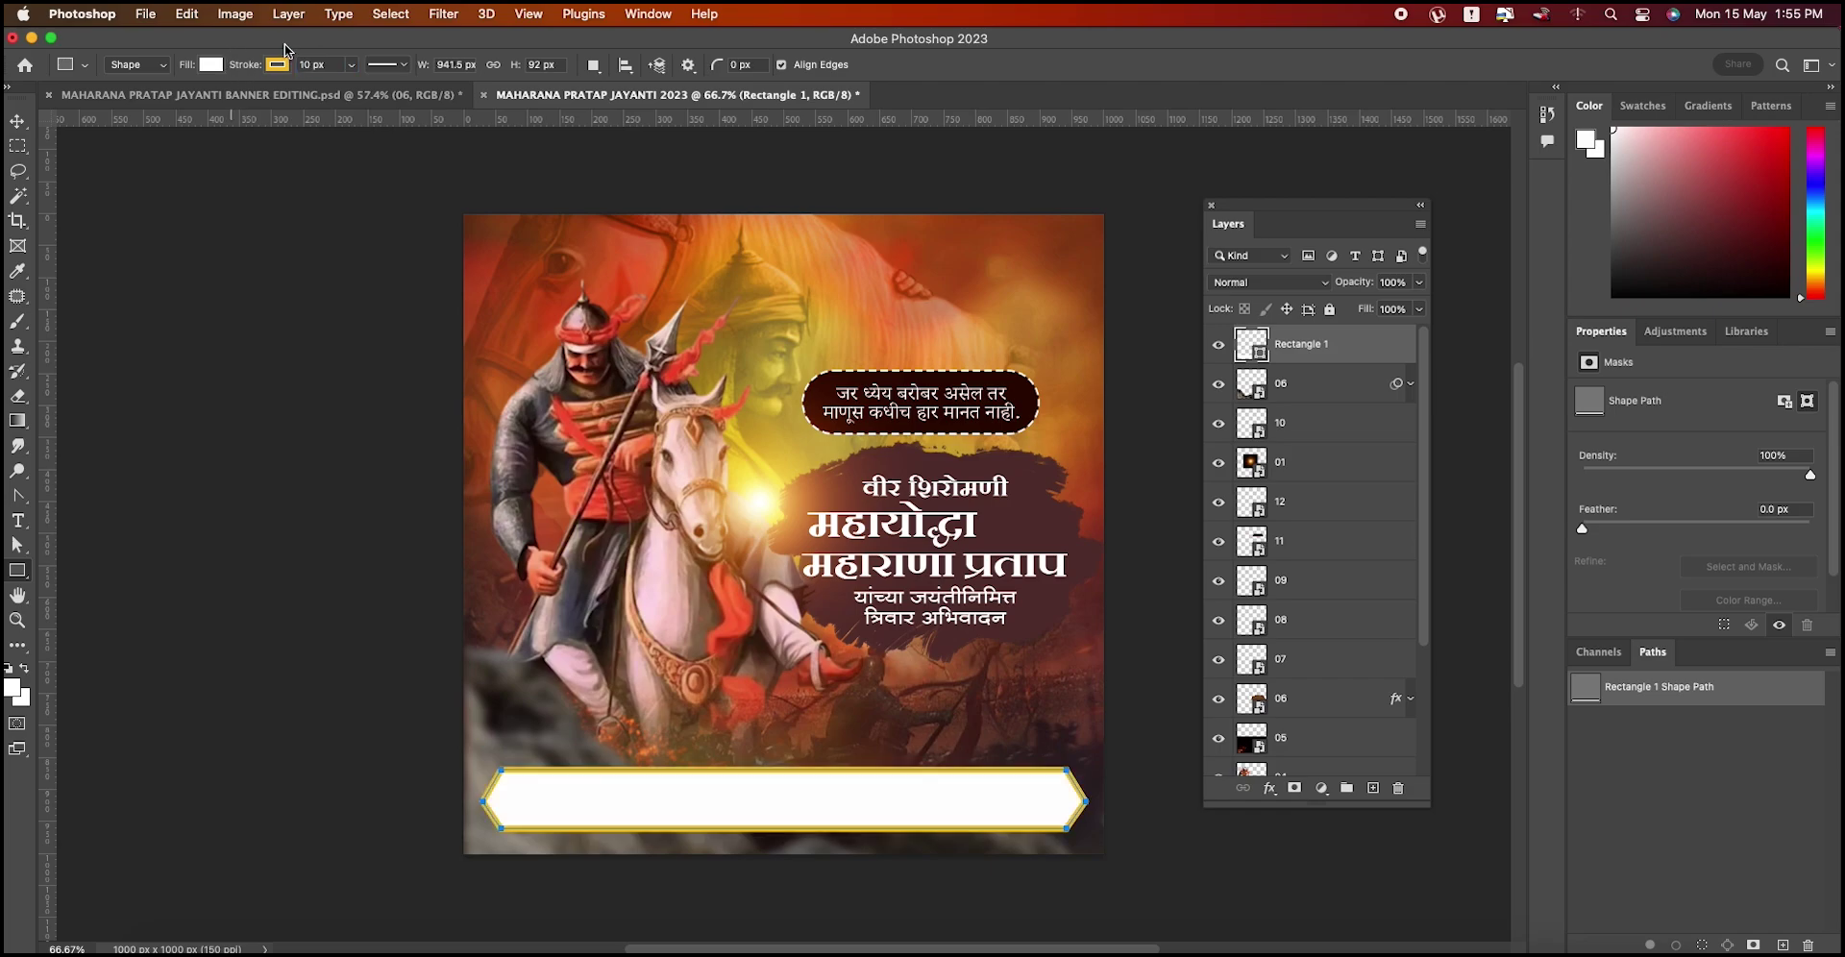
Step: Shift the bordered banner into place and centre it horizontally on the canvas
click(17, 121)
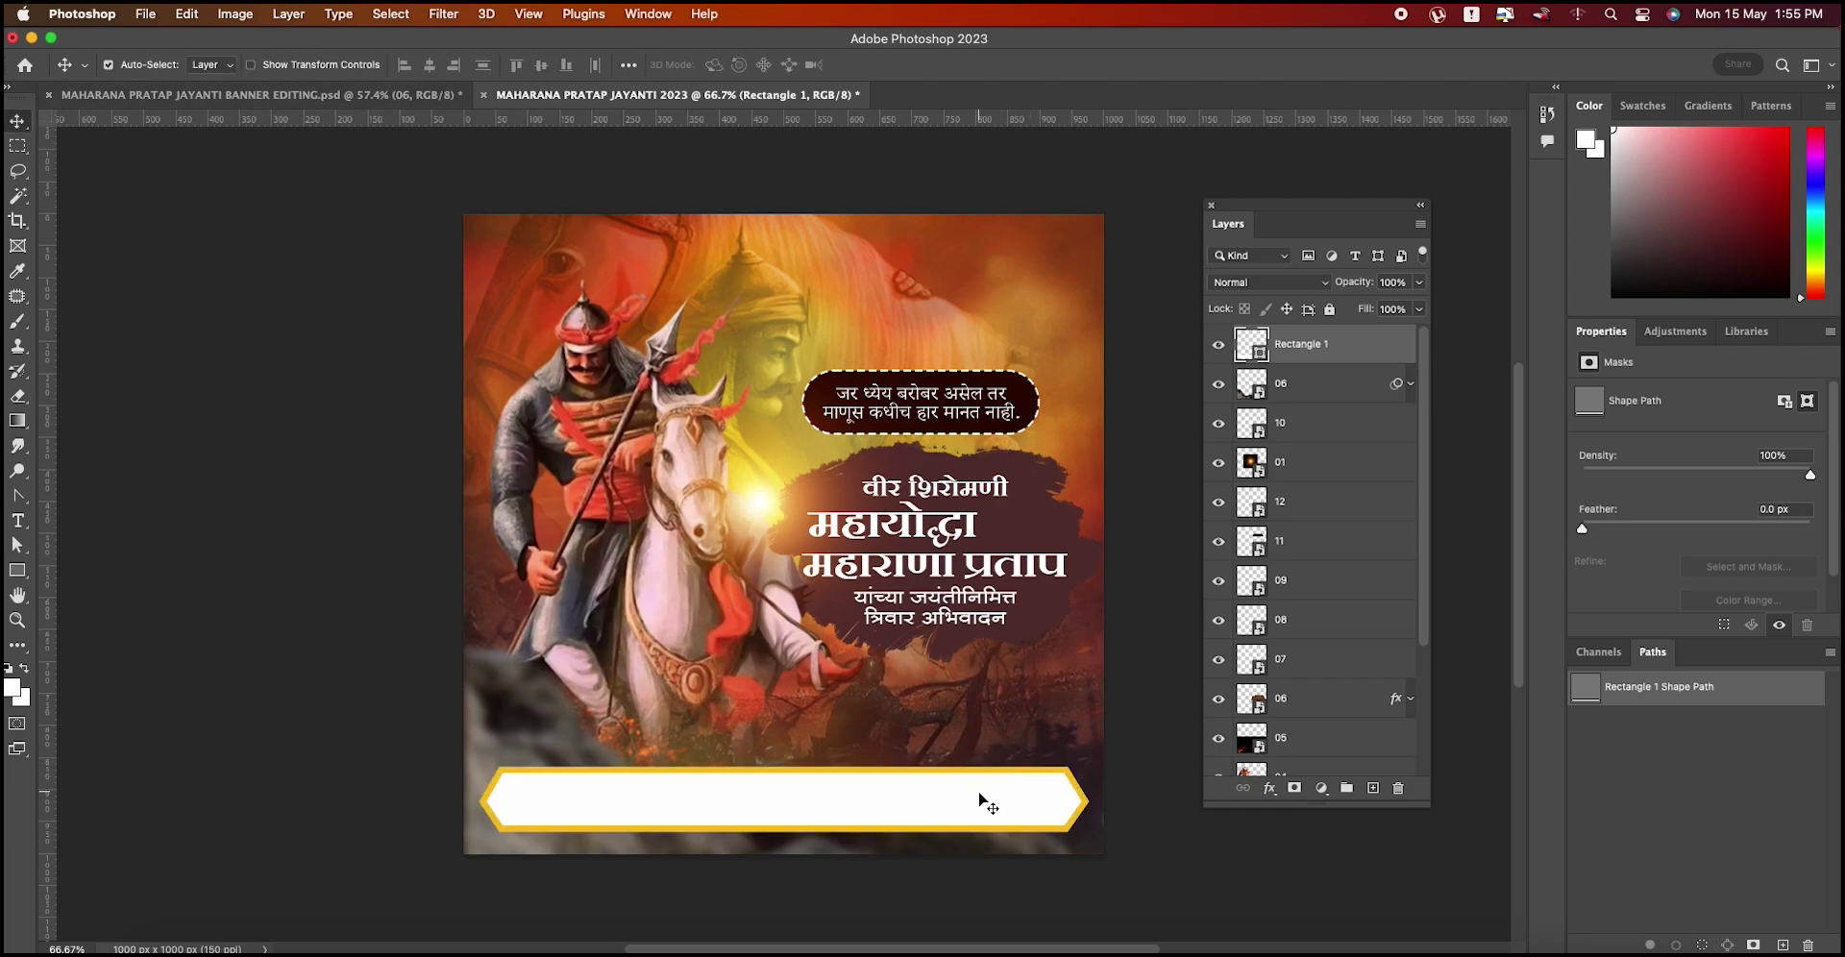
drag(979, 801, 979, 813)
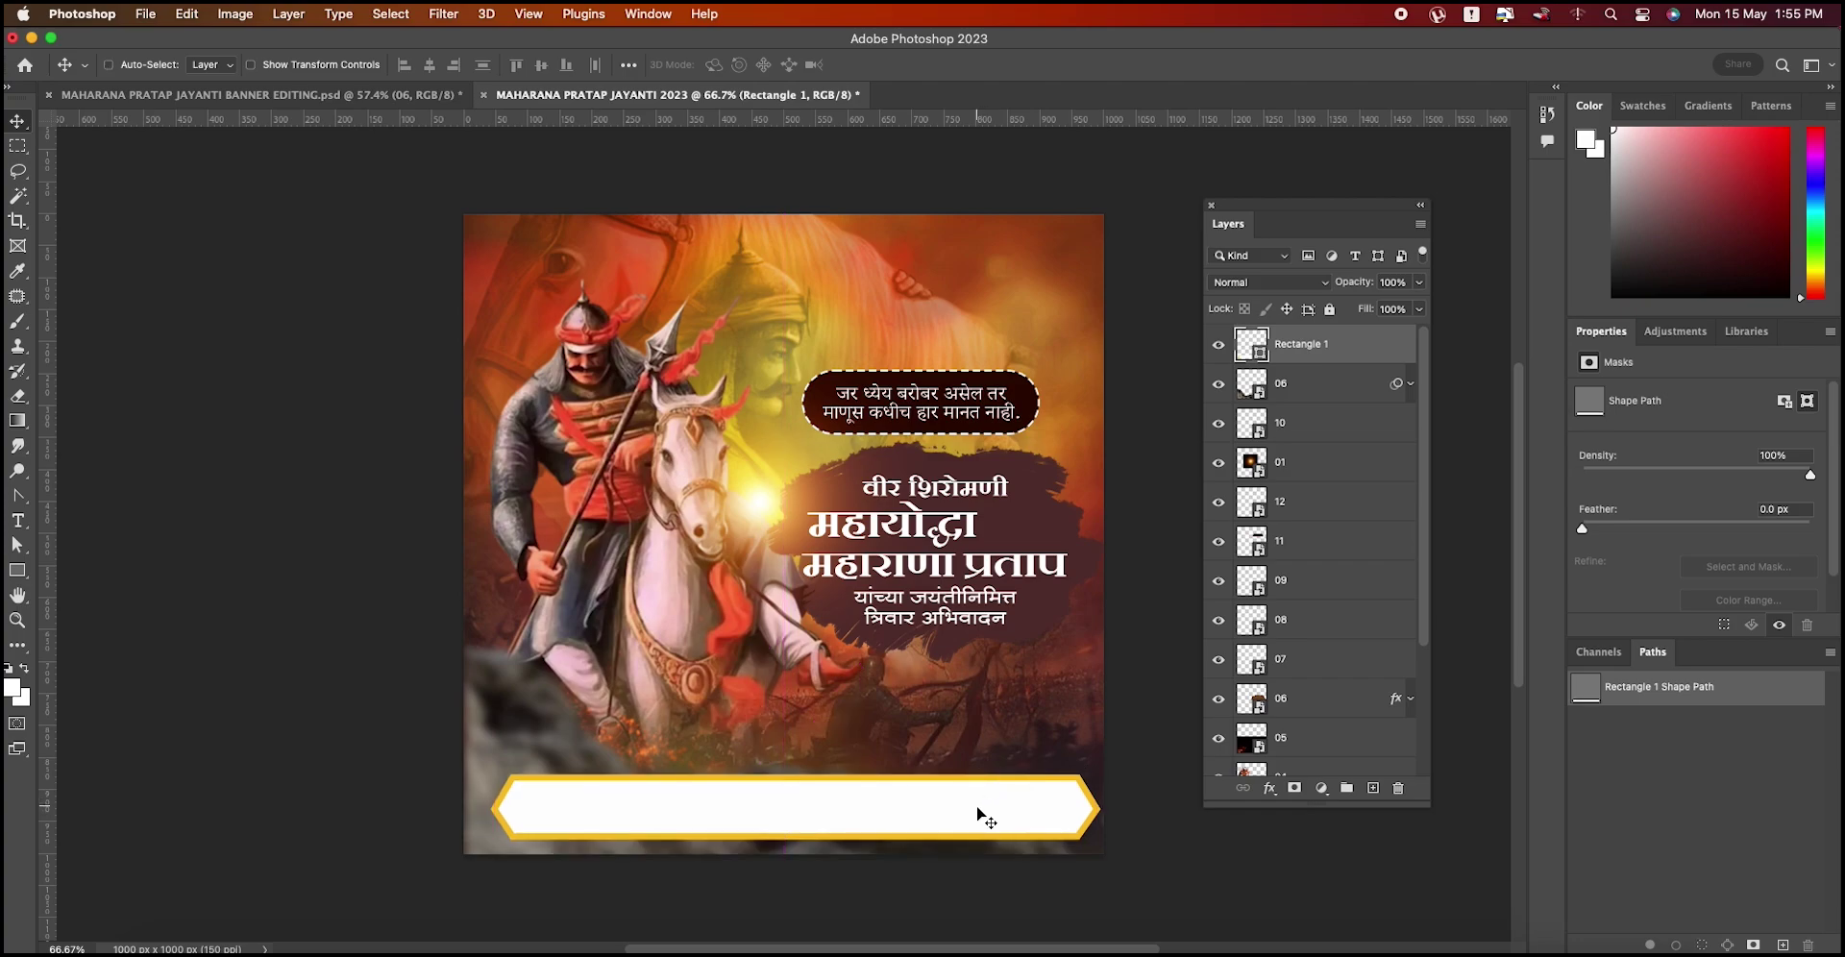
key(ctrl+a)
click(430, 65)
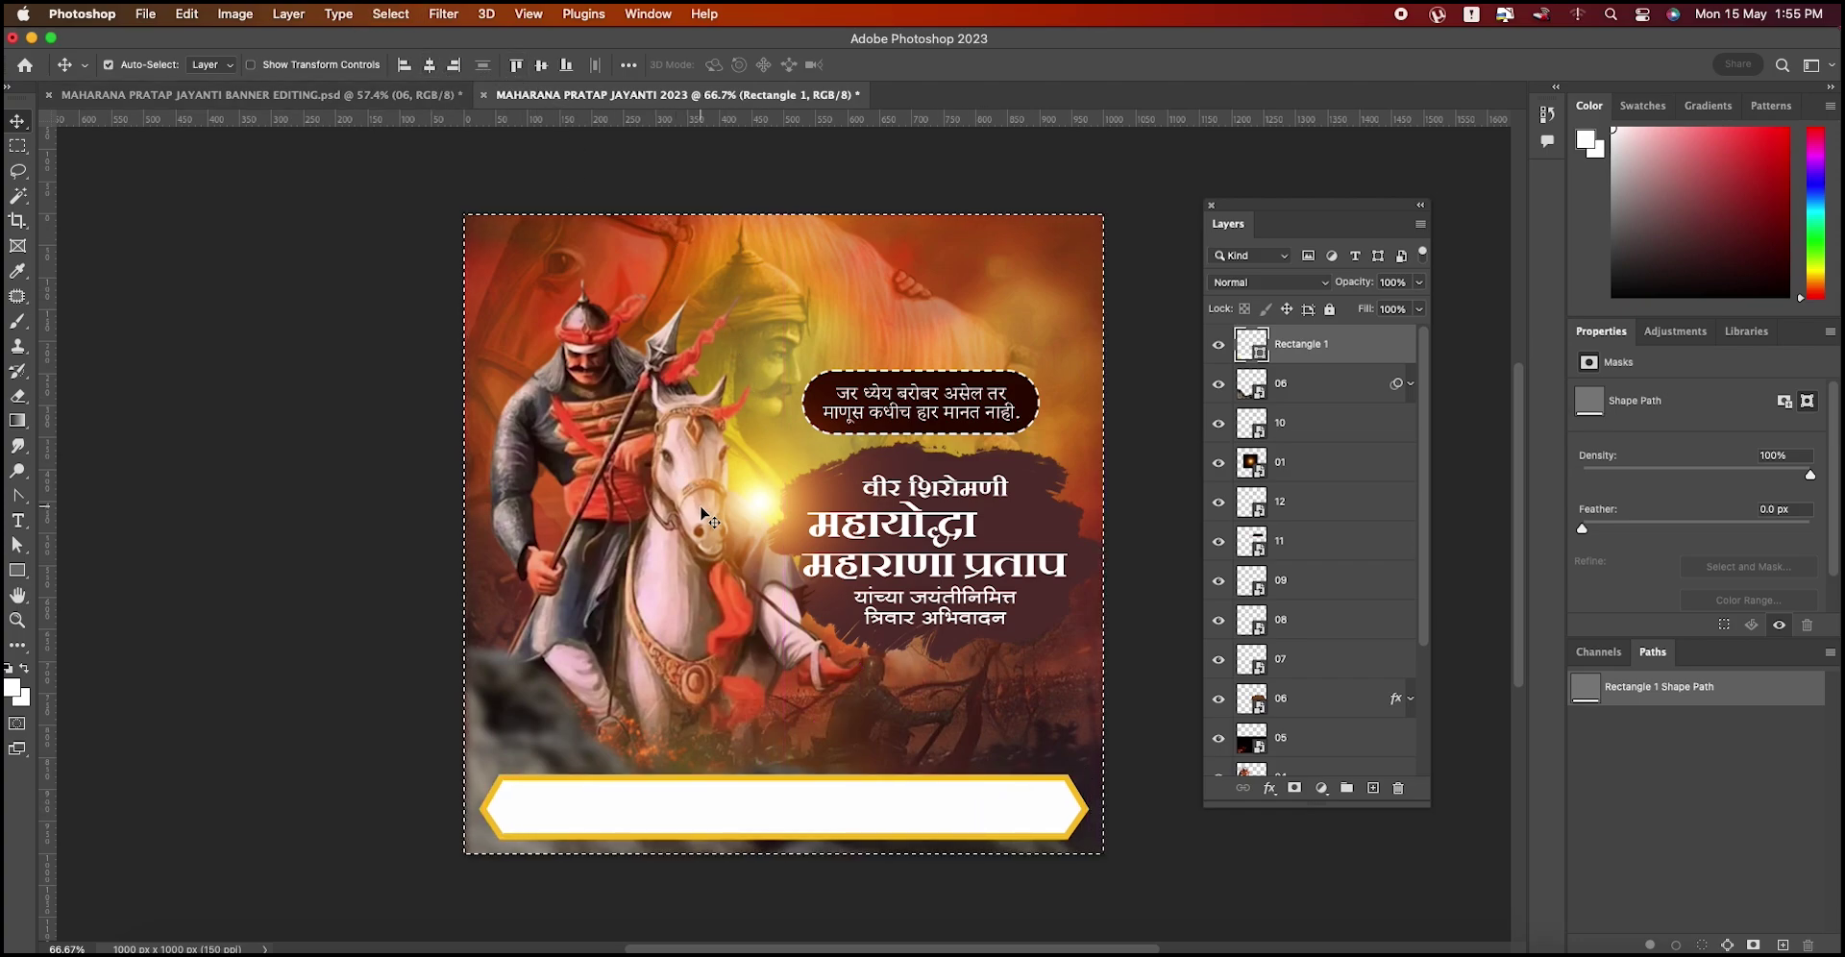
key(ctrl+d)
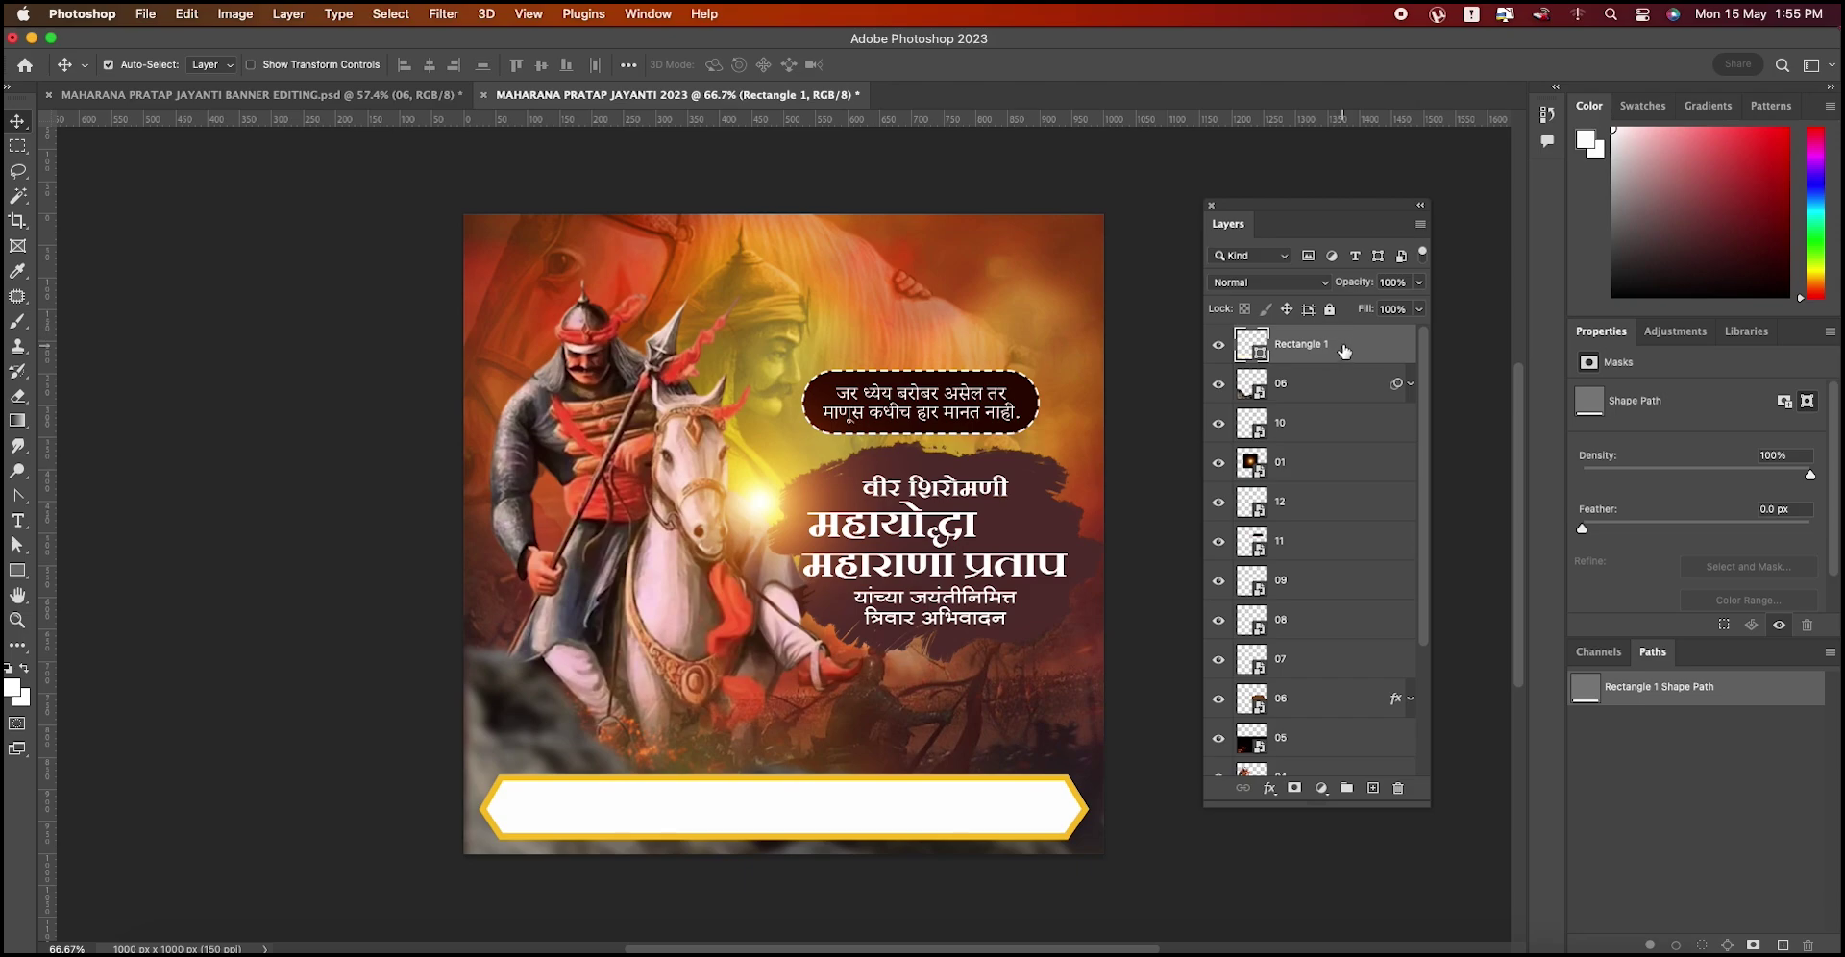
right_click(1343, 351)
key(Escape)
Step: Add a drop shadow to Rectangle 1 with its size raised to about 21 px
key(h)
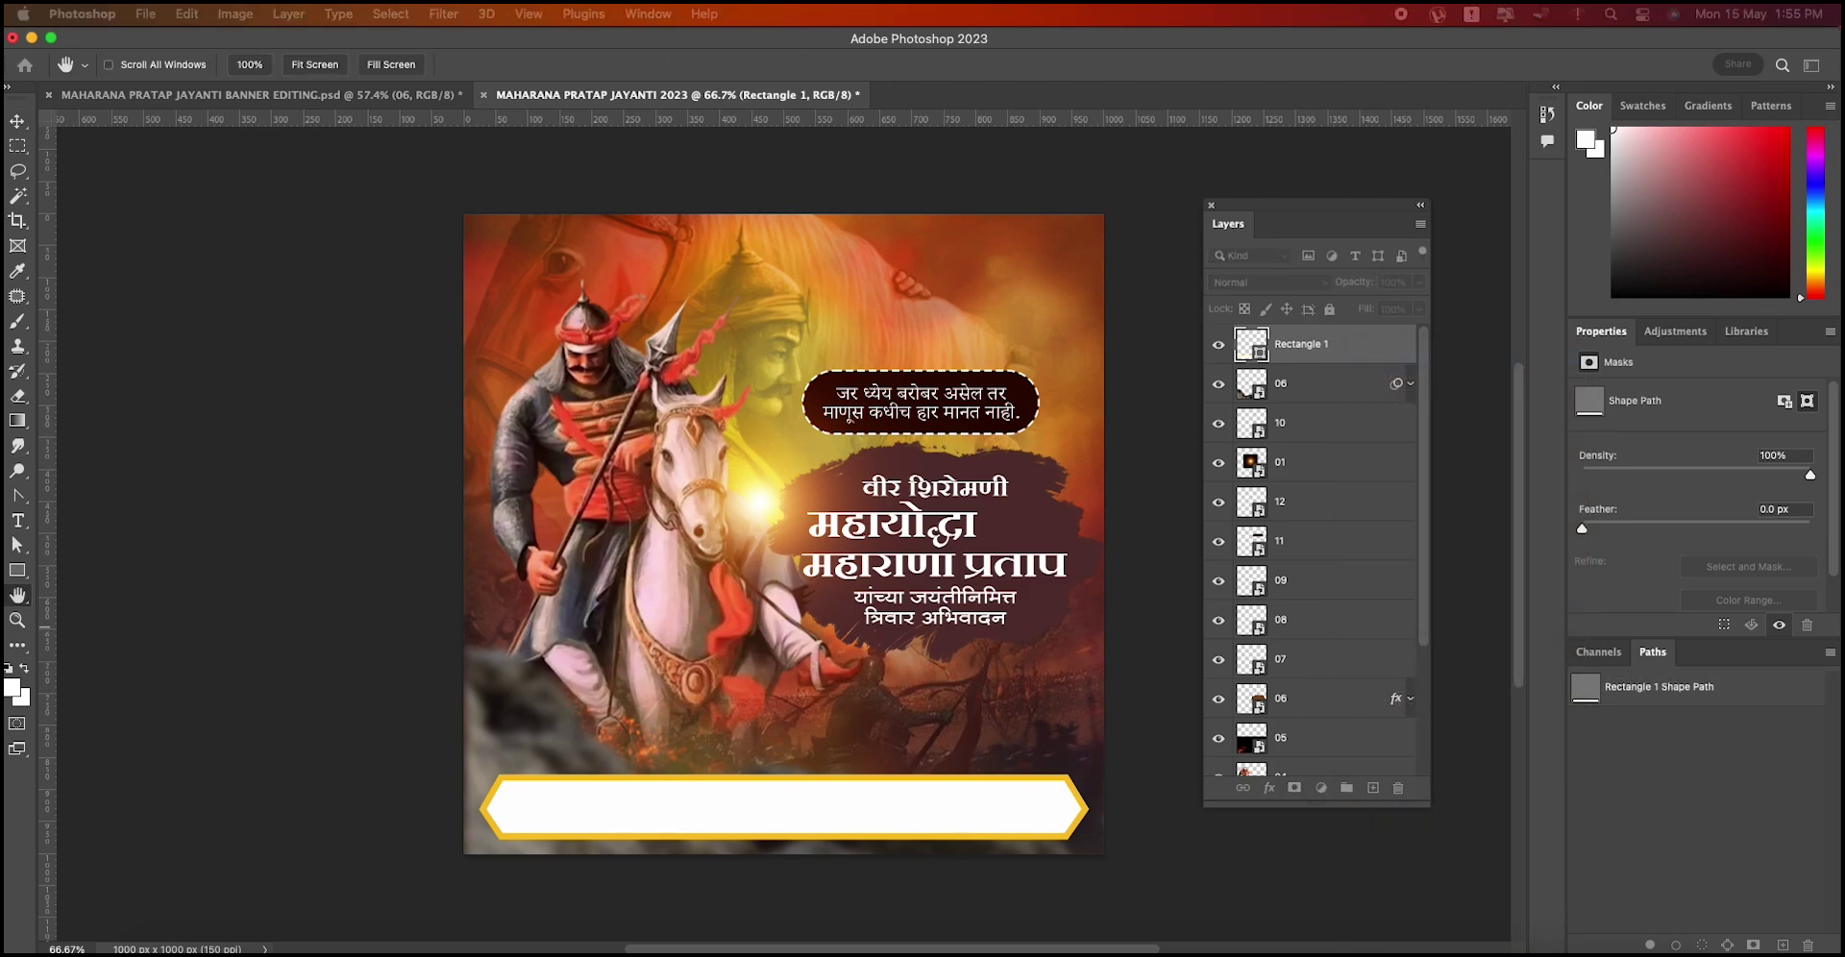
double_click(1307, 389)
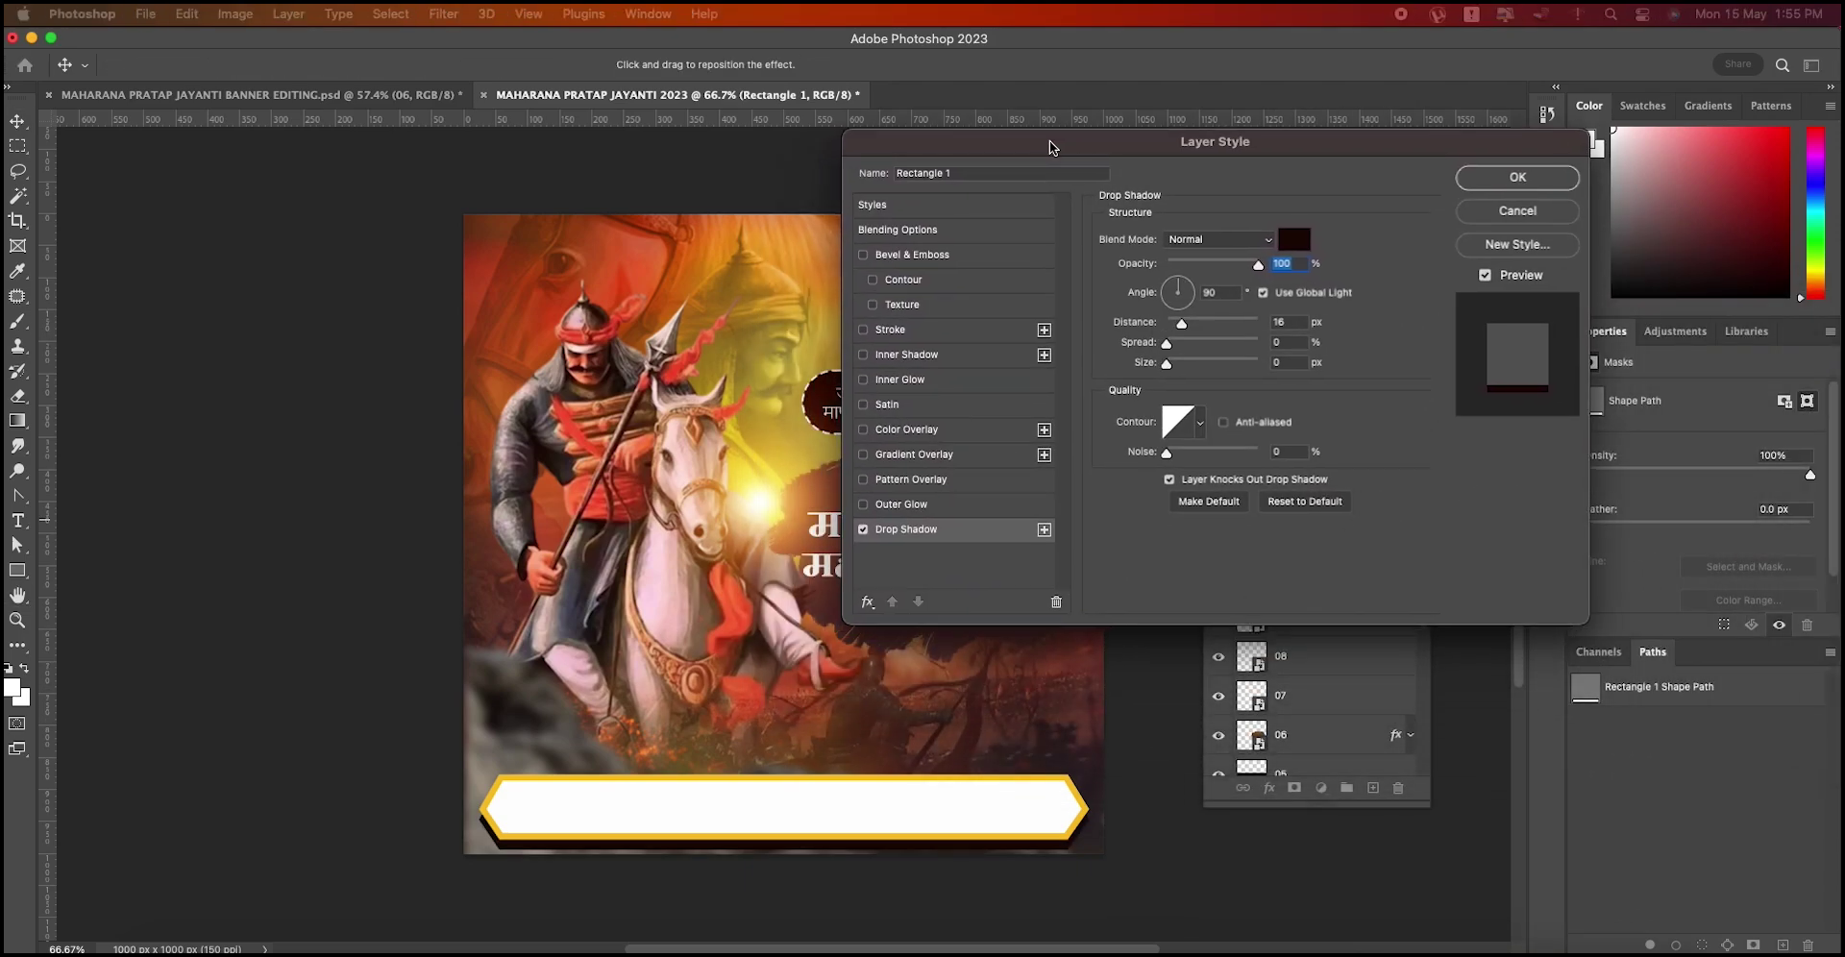
drag(1055, 145, 1085, 155)
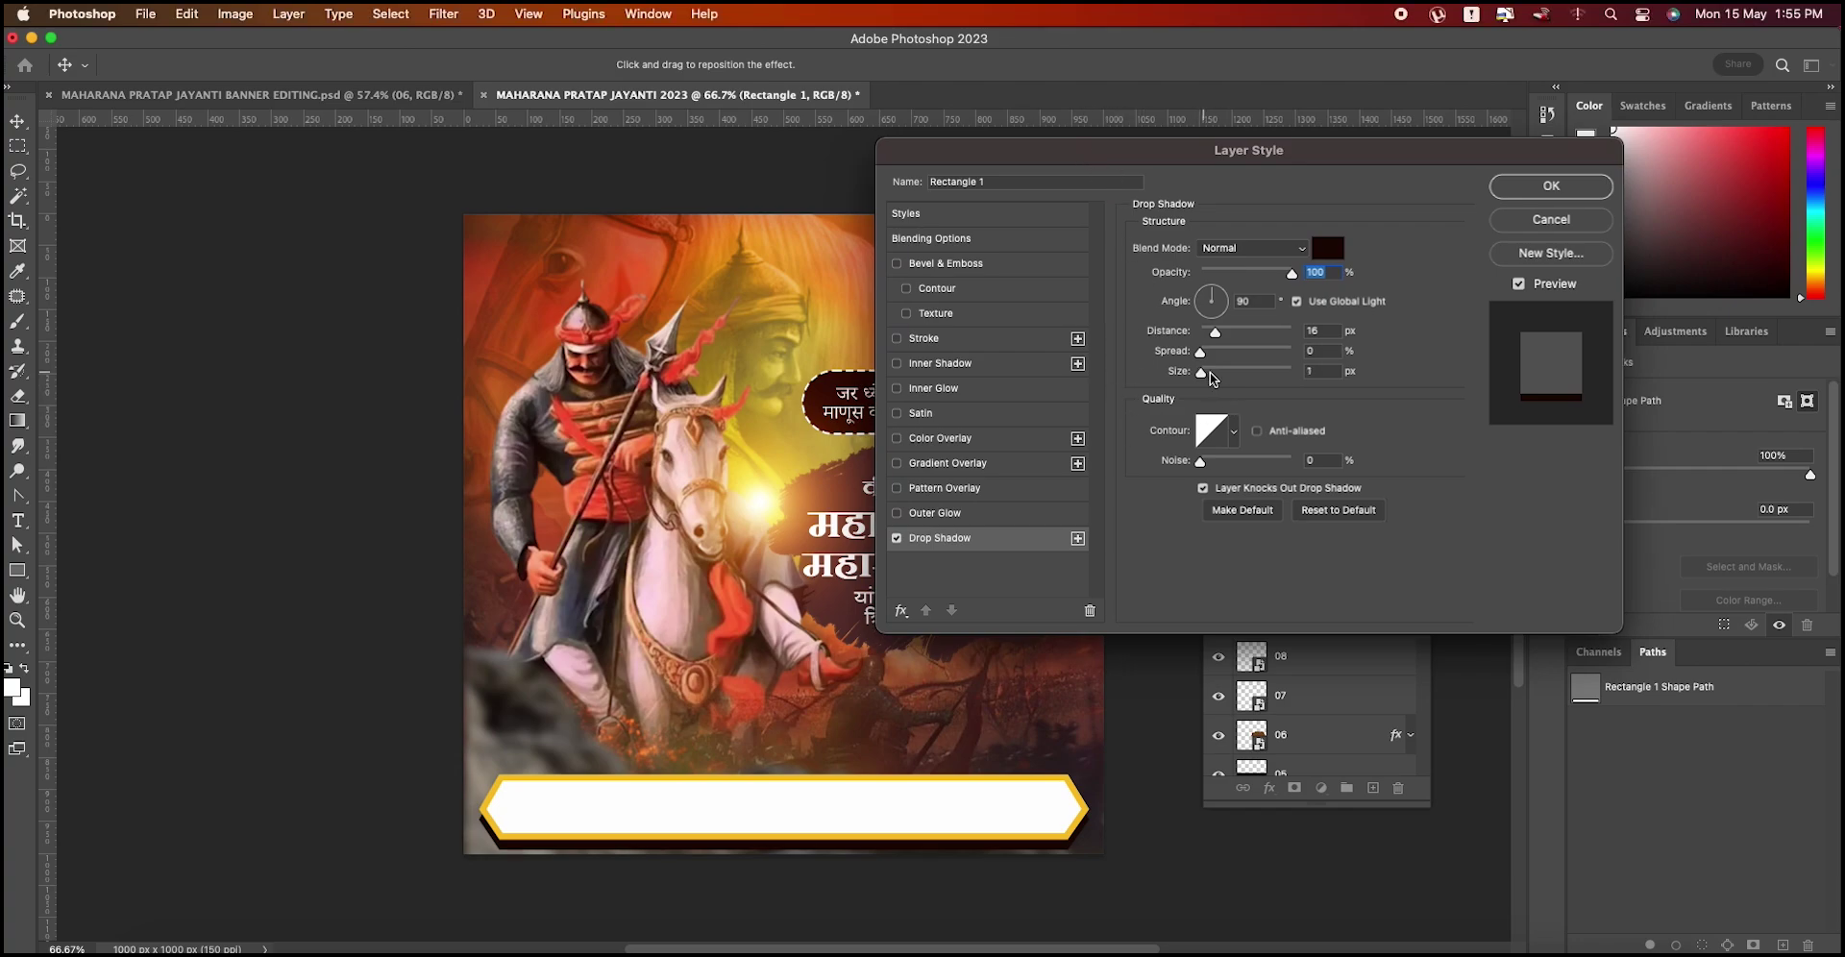
drag(1210, 373, 1213, 374)
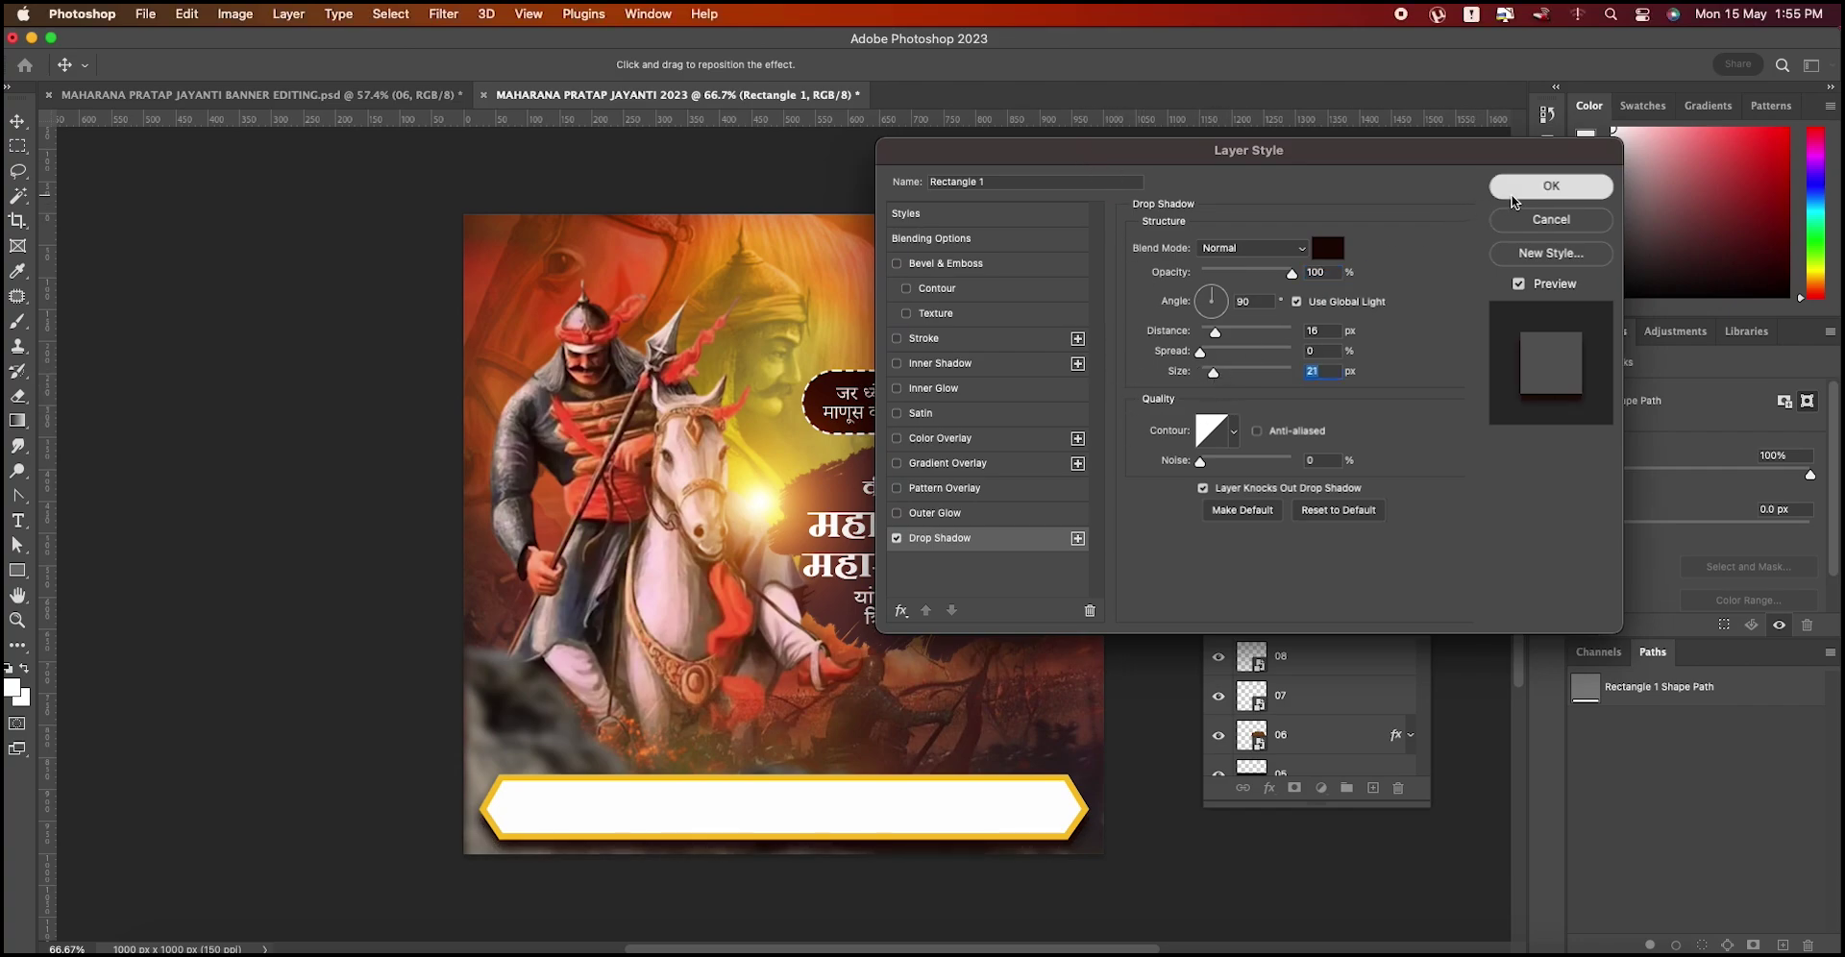
click(1551, 186)
click(1508, 949)
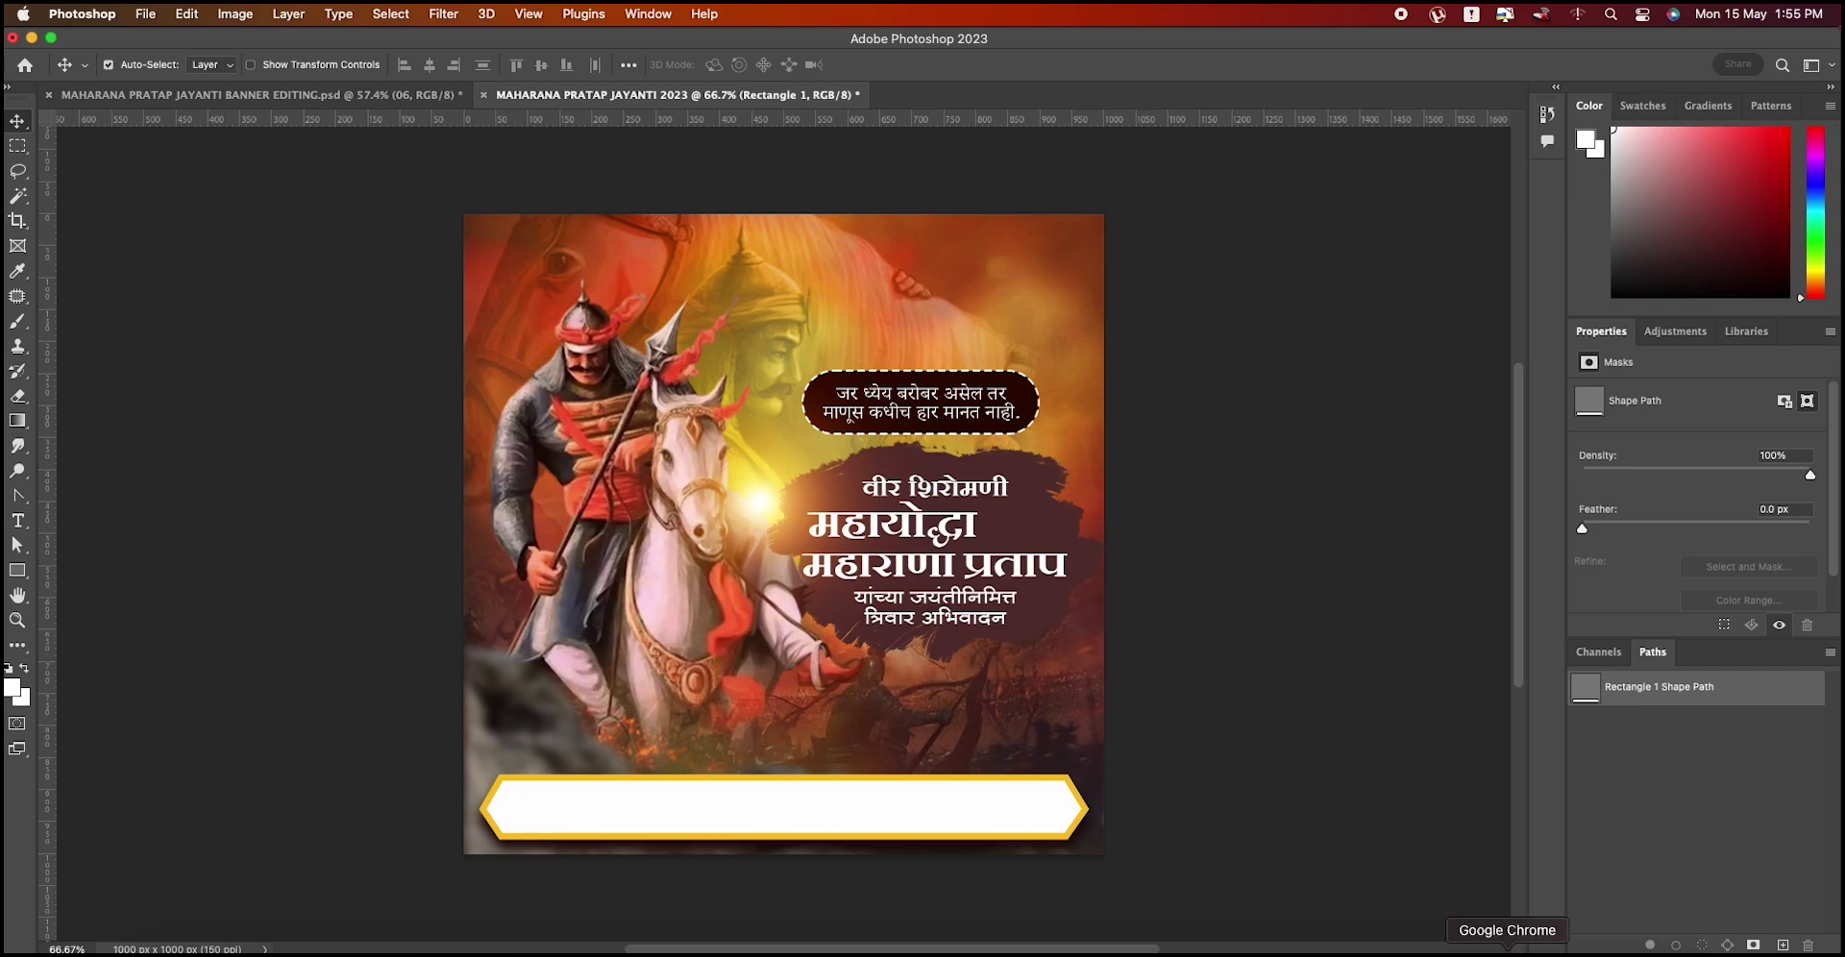
Step: In Google Translate, type SHUBHECHHUK :- to get Devanagari शुभेच्छुक :- and copy it
click(956, 530)
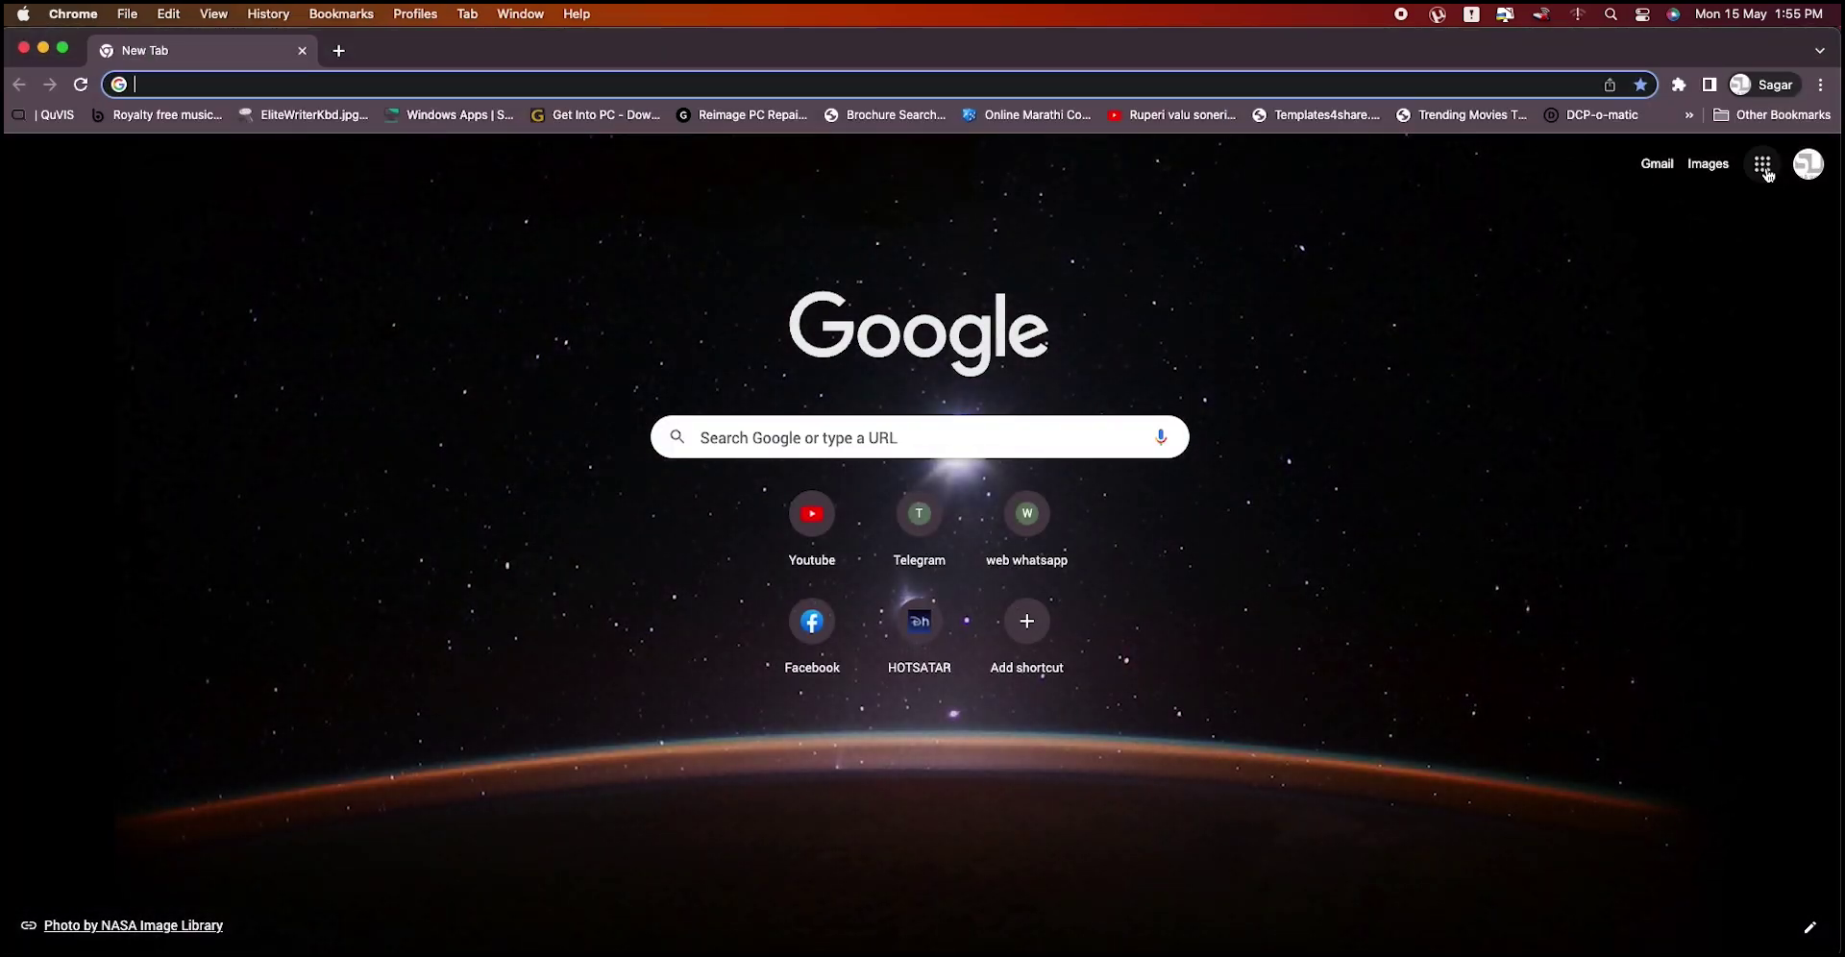
click(1763, 165)
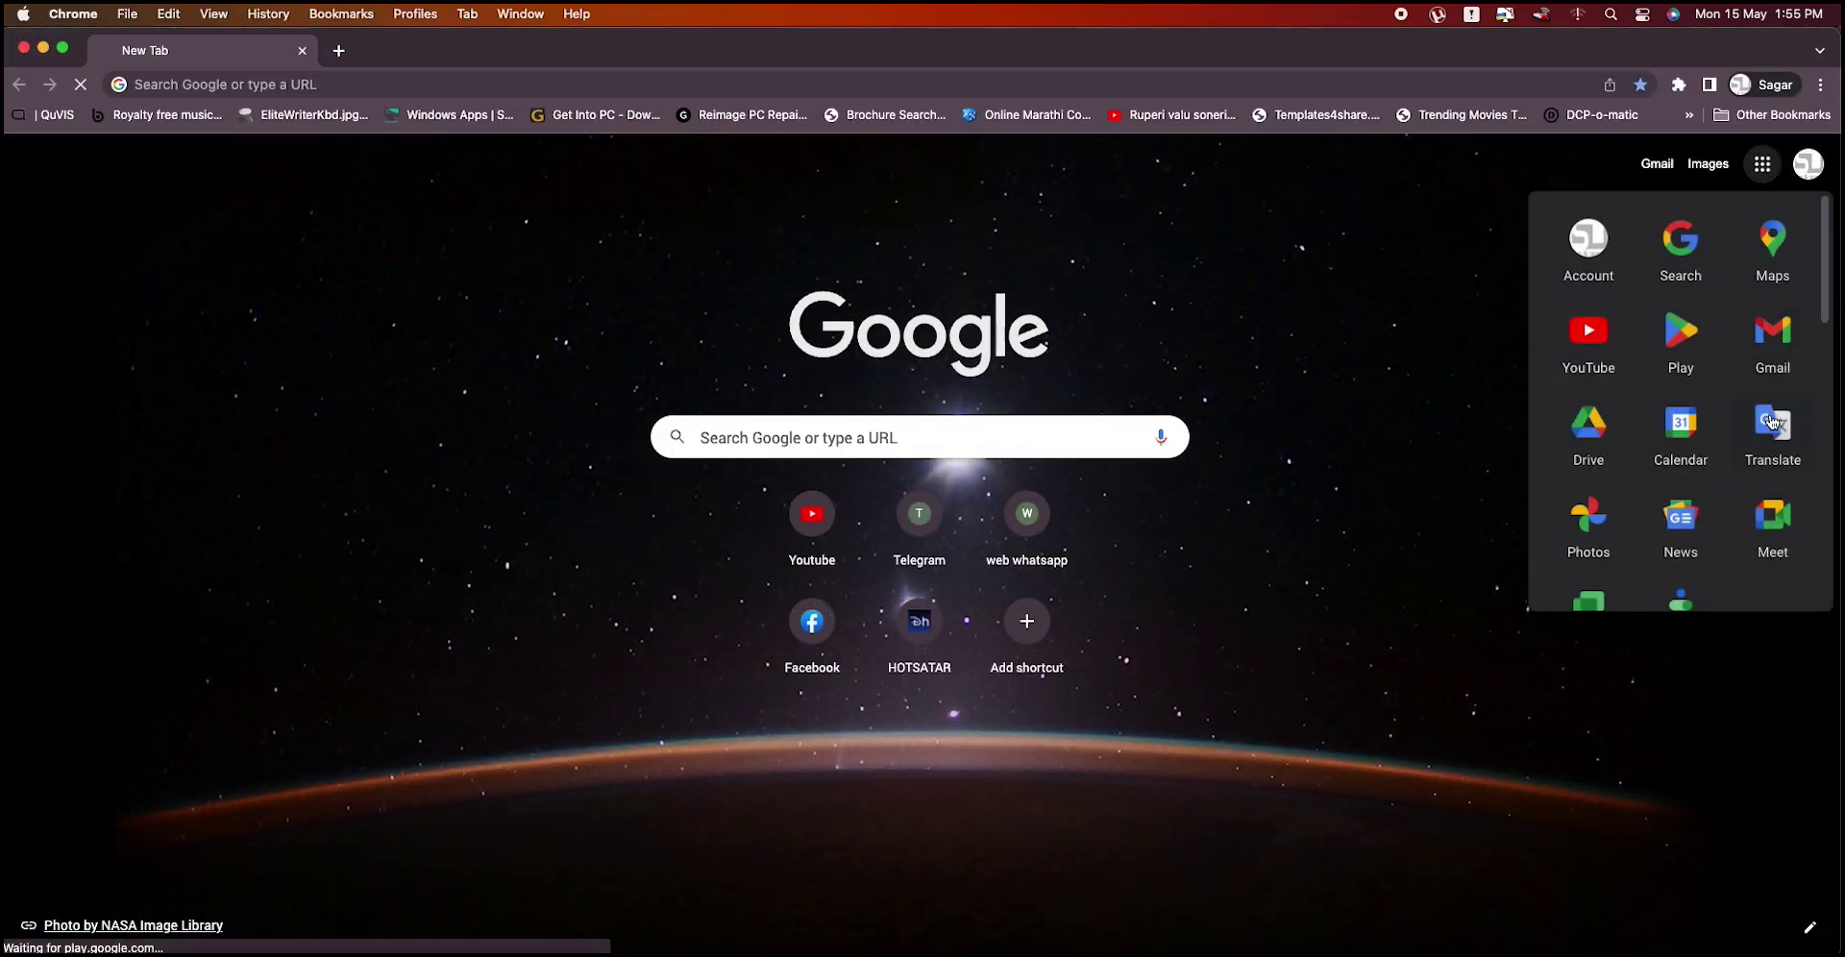
click(1776, 535)
click(861, 351)
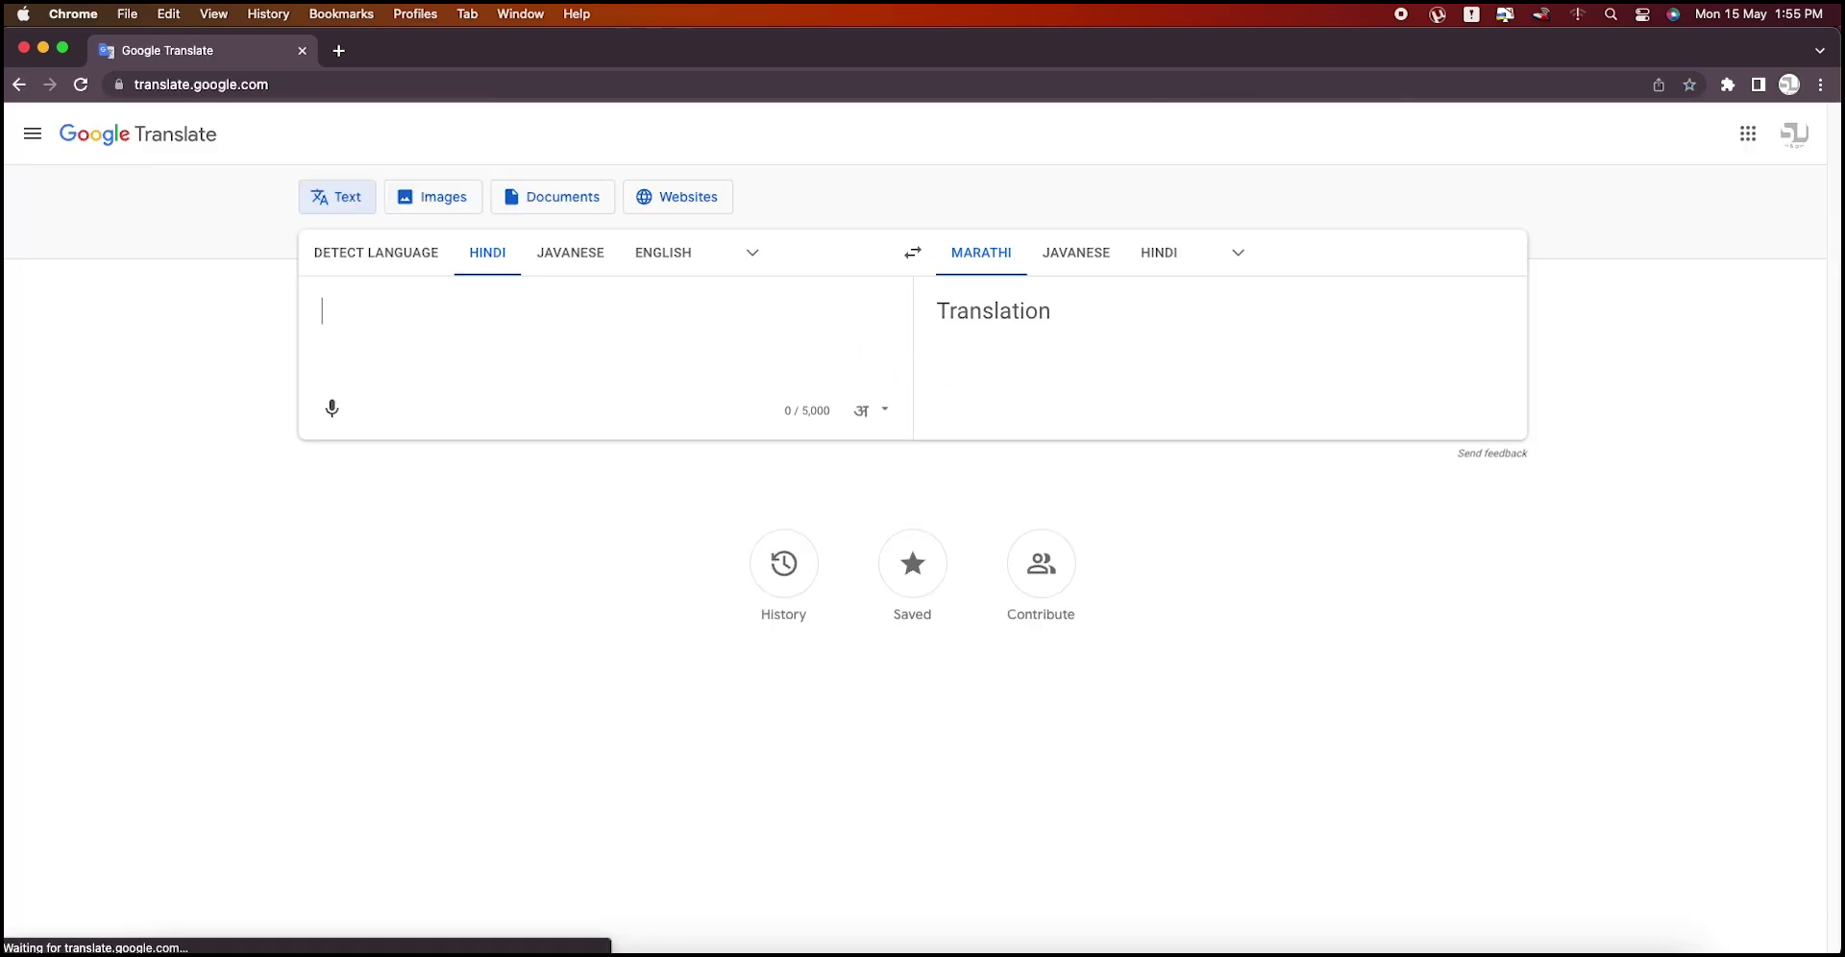
text(SHUBHECHHUK)
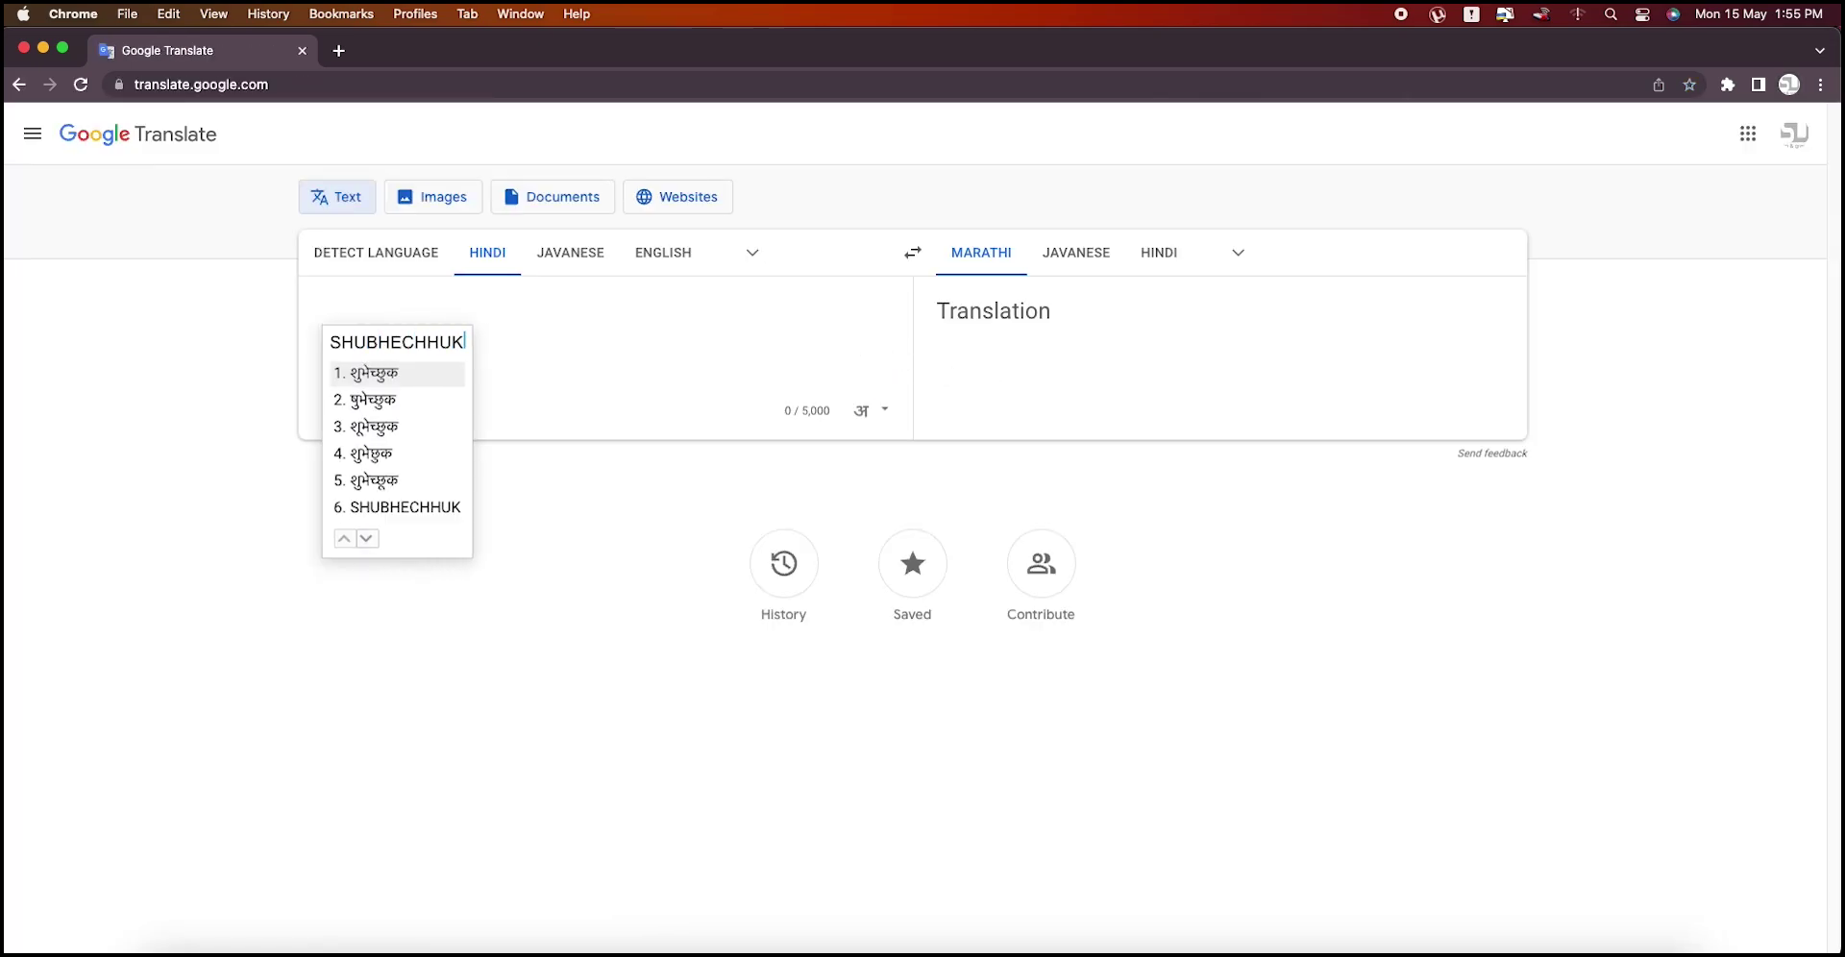
text( :-)
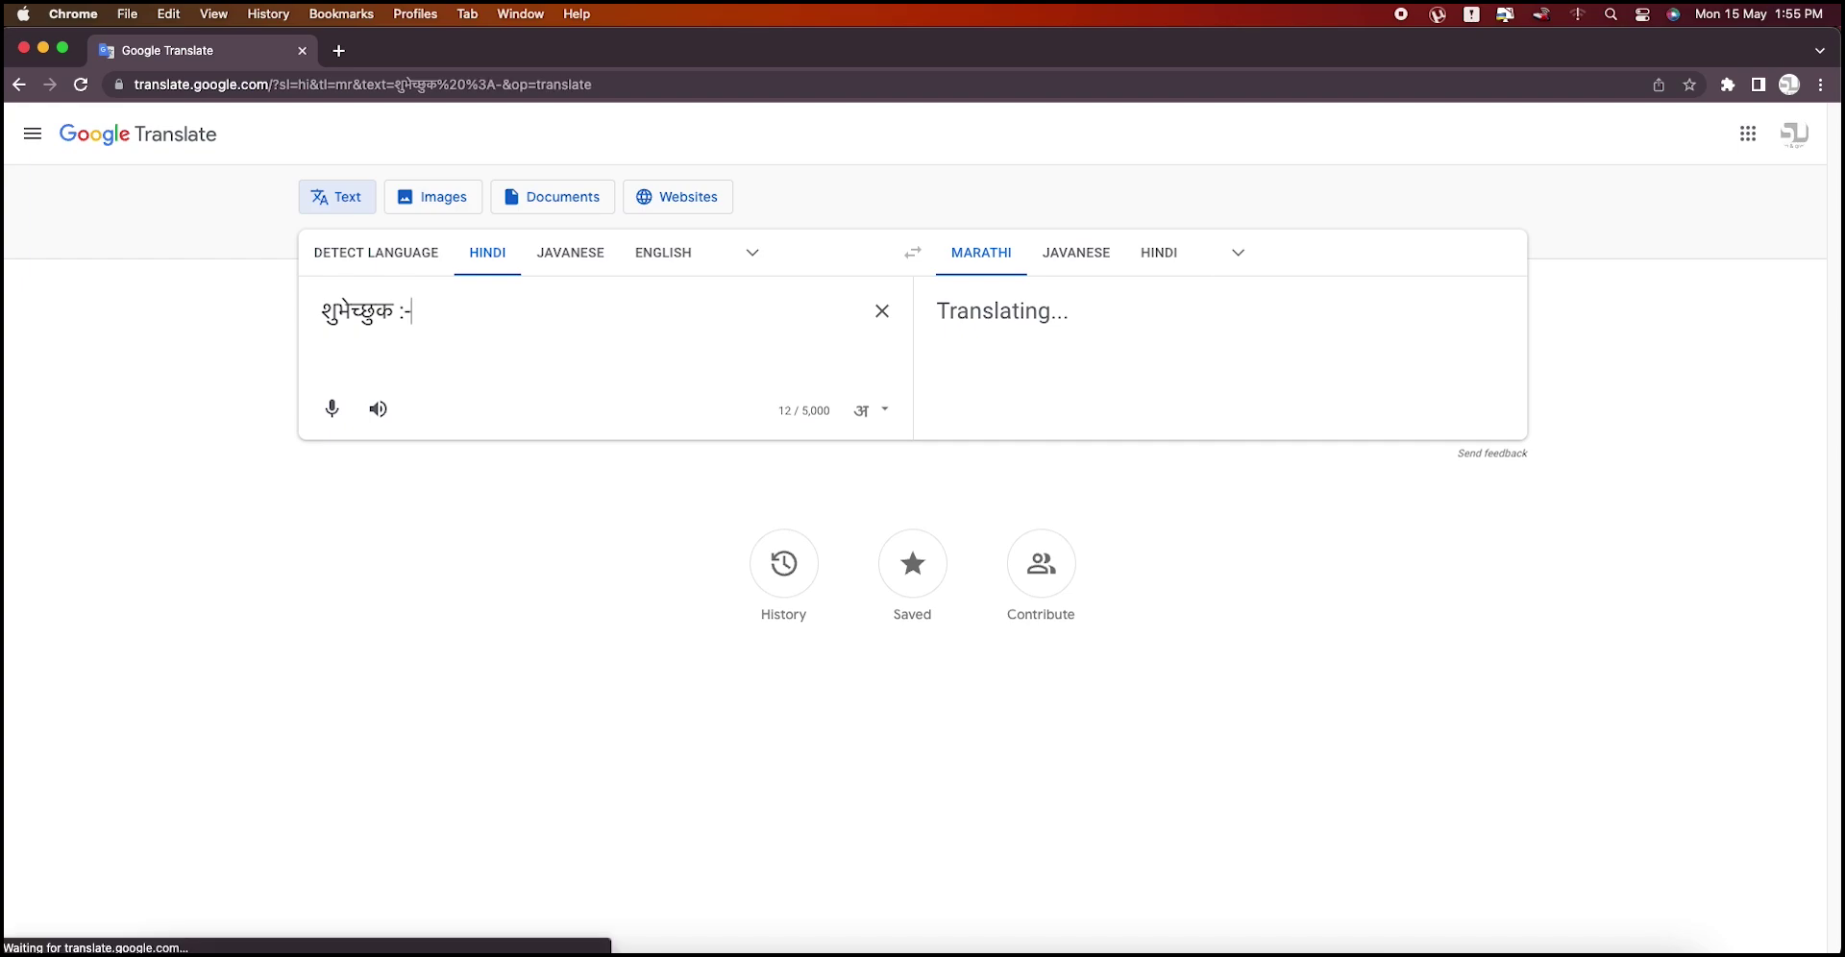
key(super+a)
key(super+c)
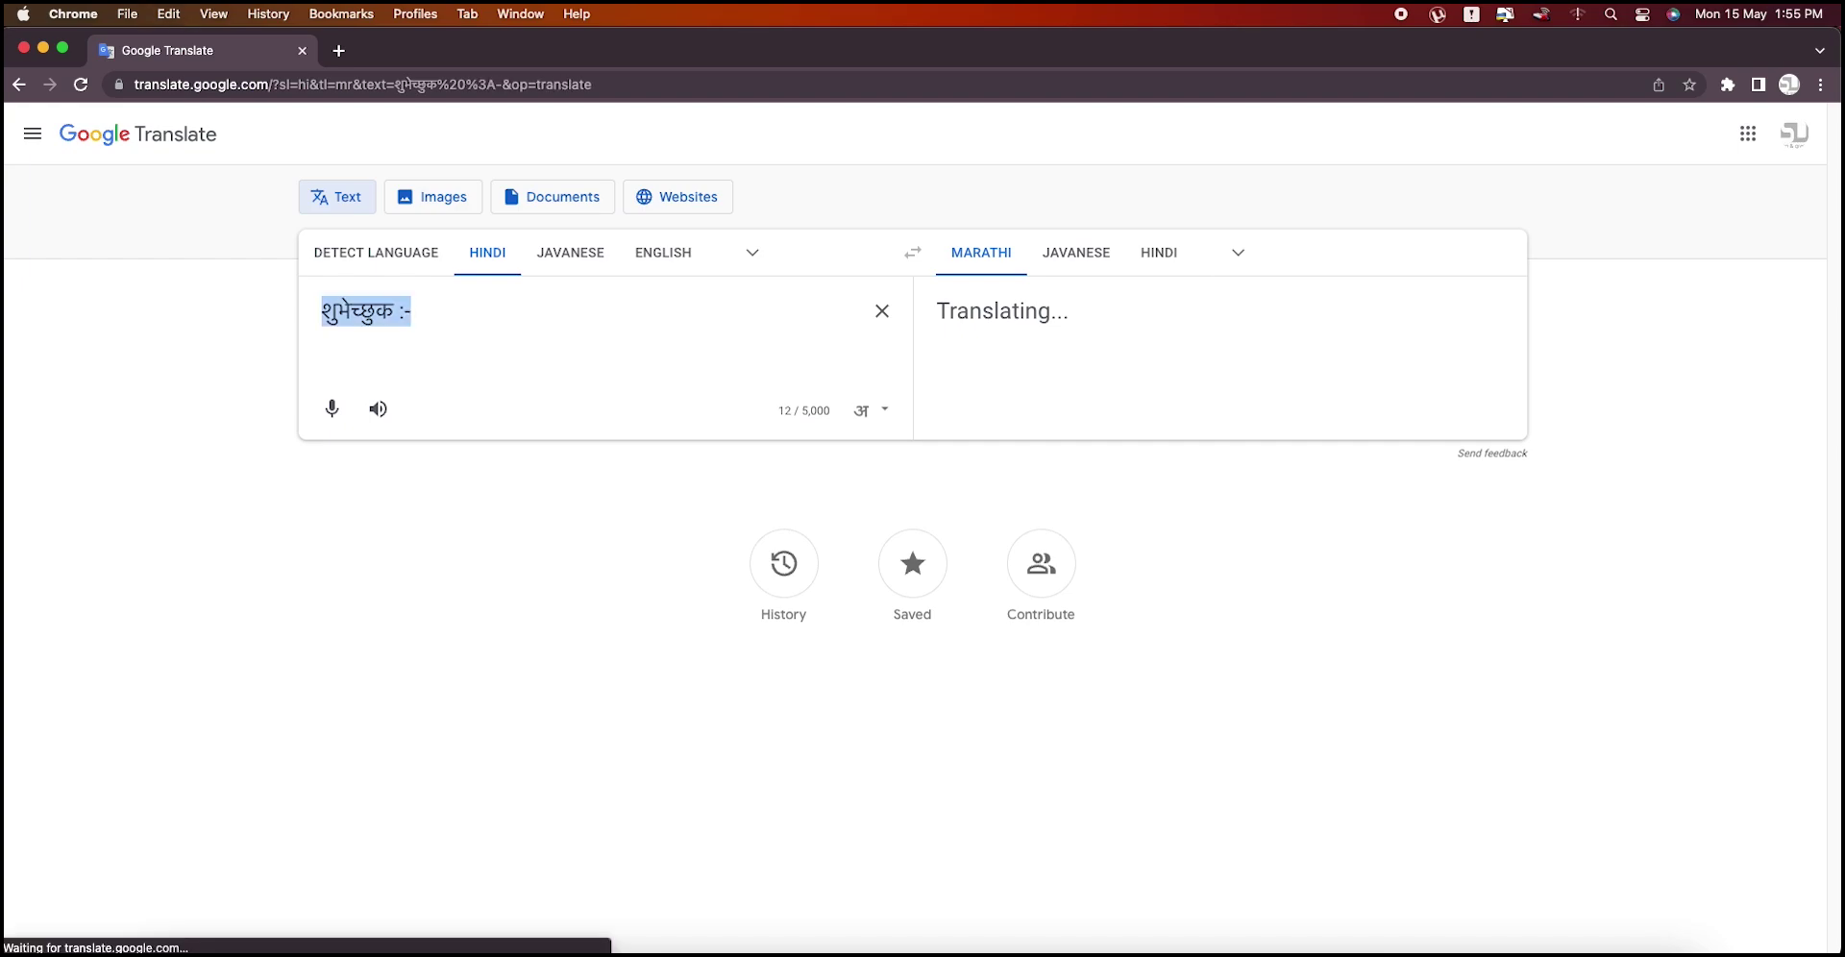
Step: Paste the copied शुभेच्छुक :- sign-off as a new text layer on the canvas
click(1446, 937)
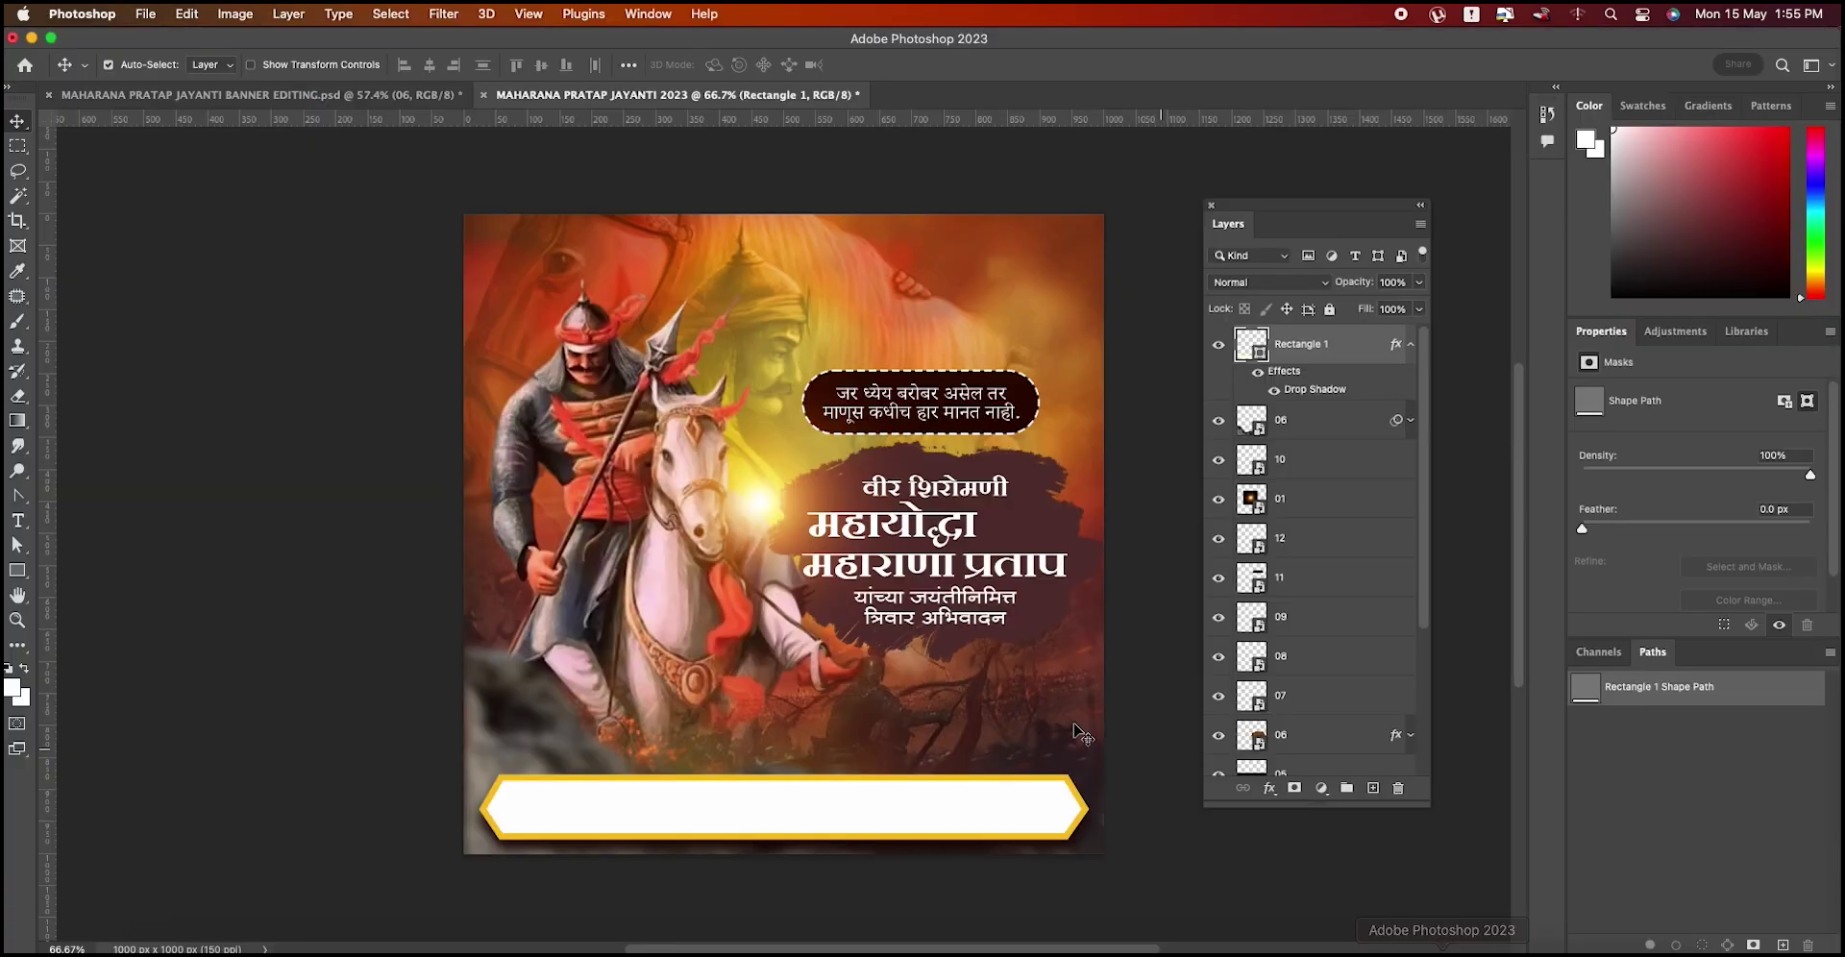
click(18, 522)
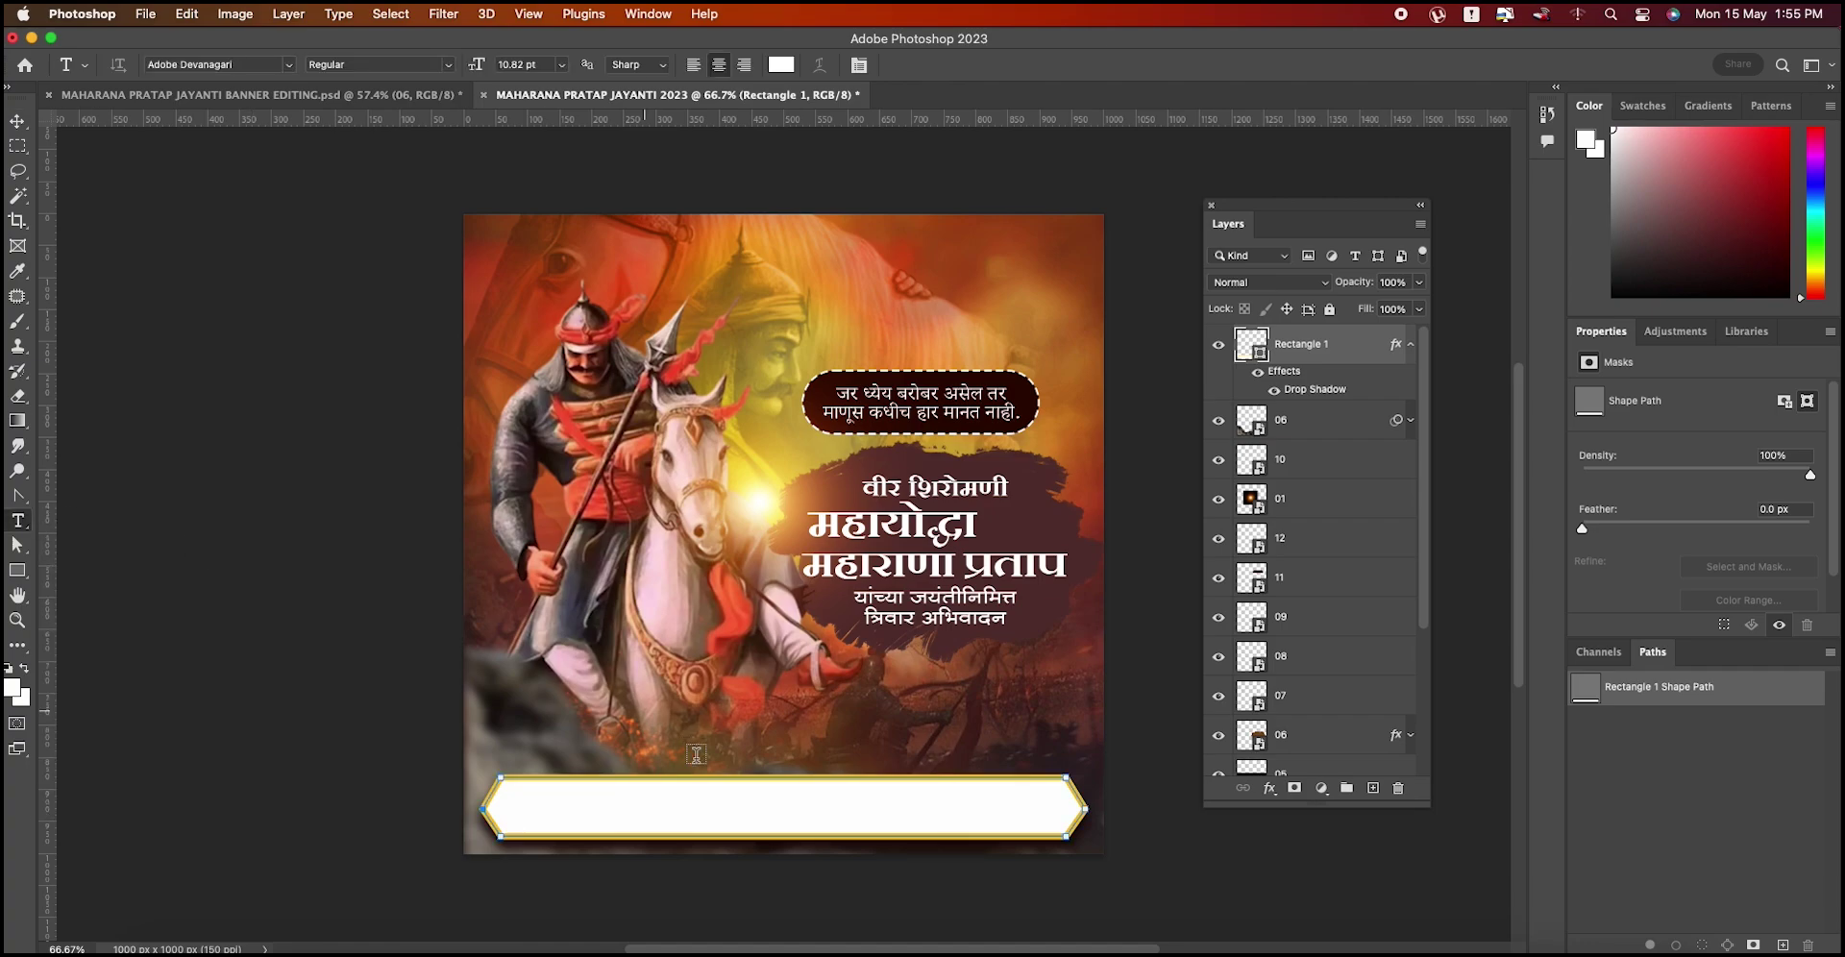
click(653, 722)
key(super+v)
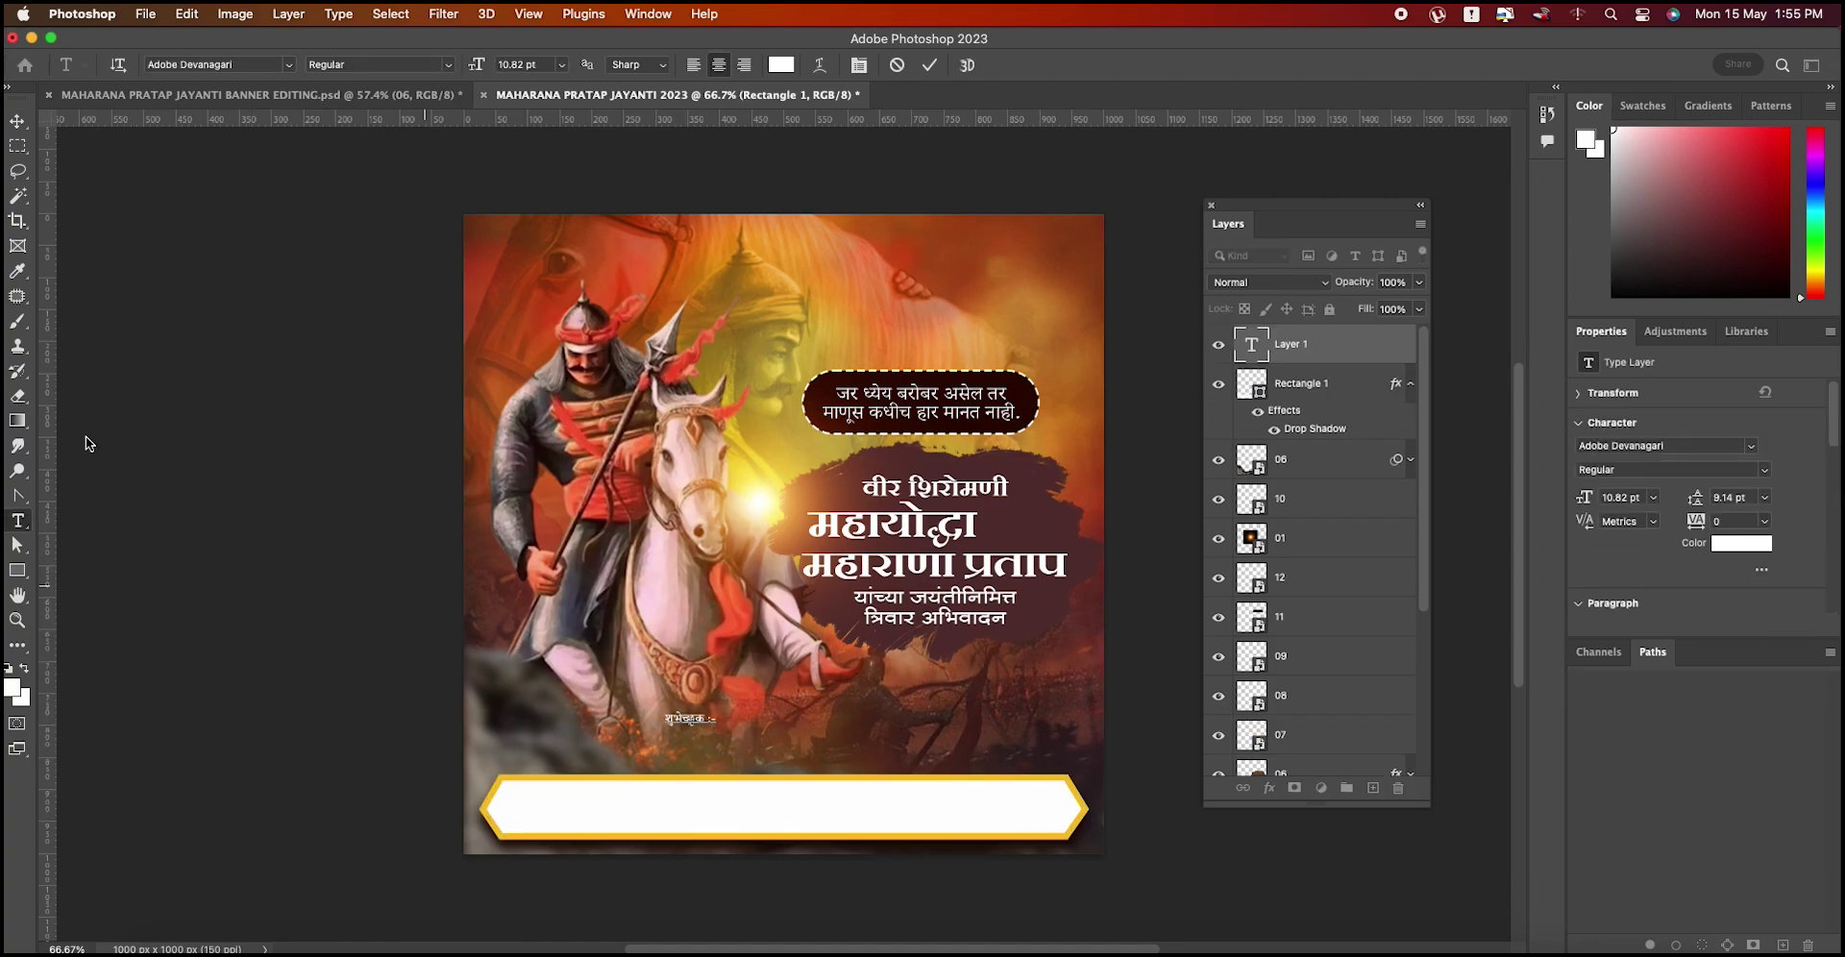
click(18, 121)
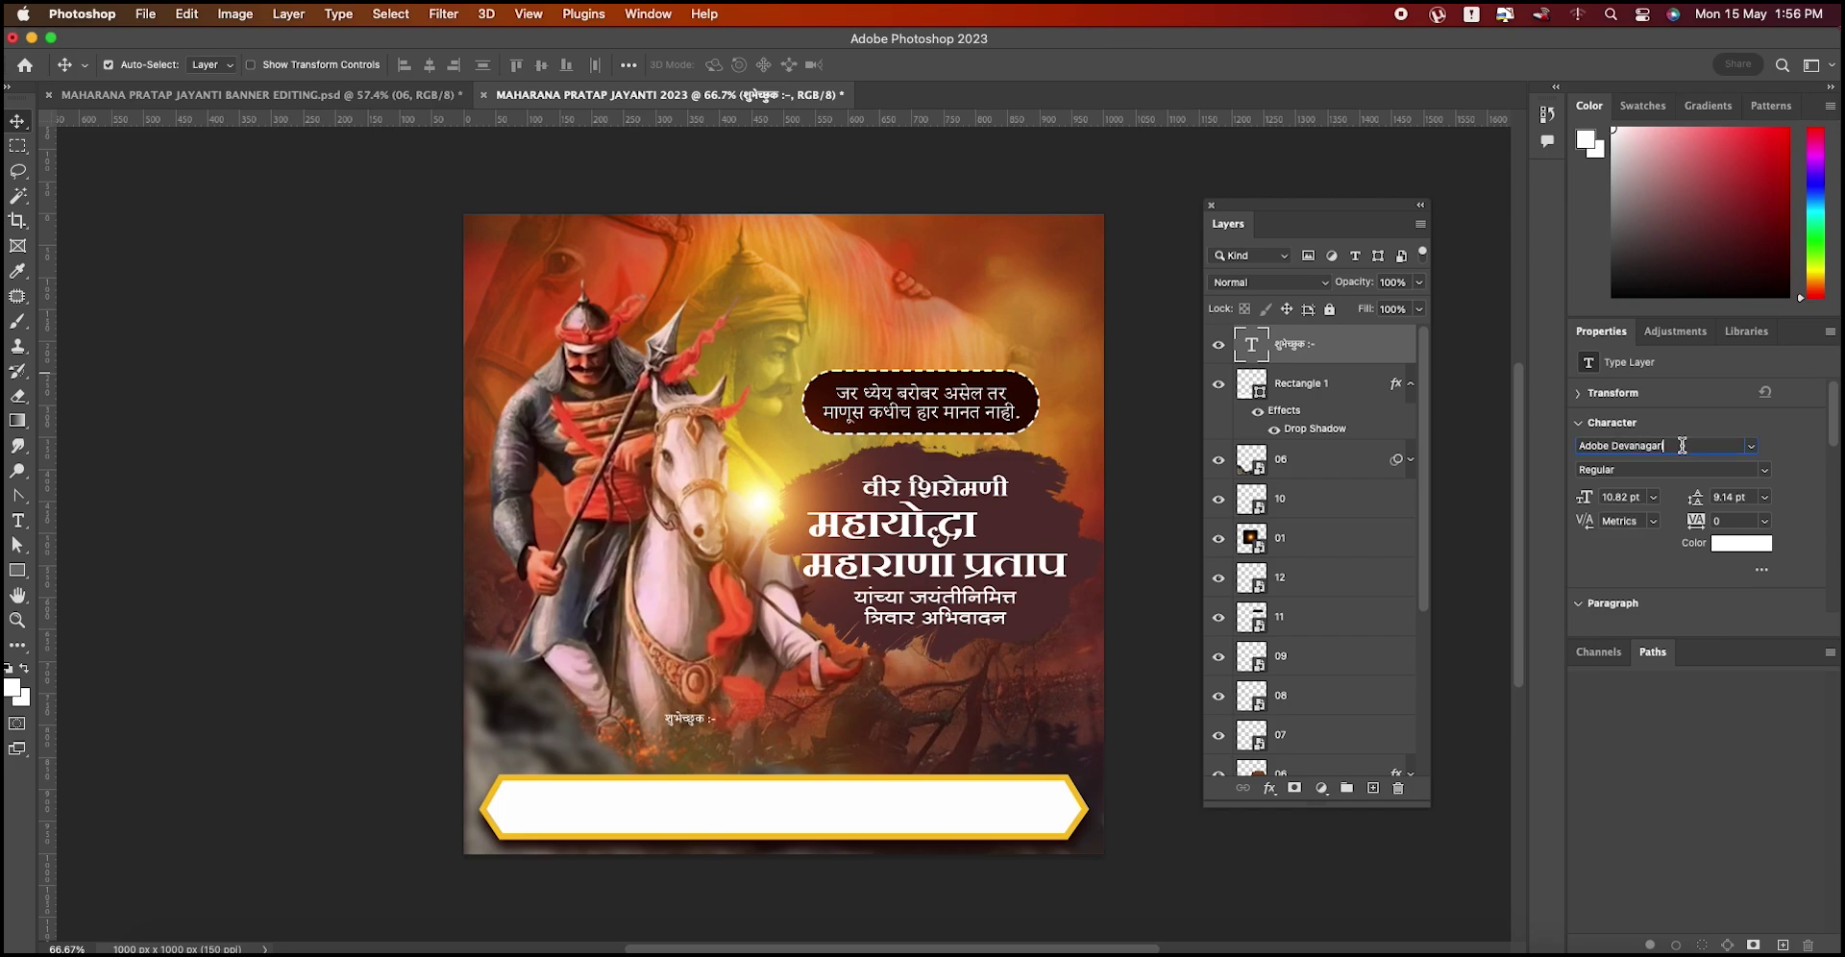
Step: Set the label to Martel Bold, move it onto the white banner, and colour it maroon 57312f
click(1682, 445)
text(MARTAL)
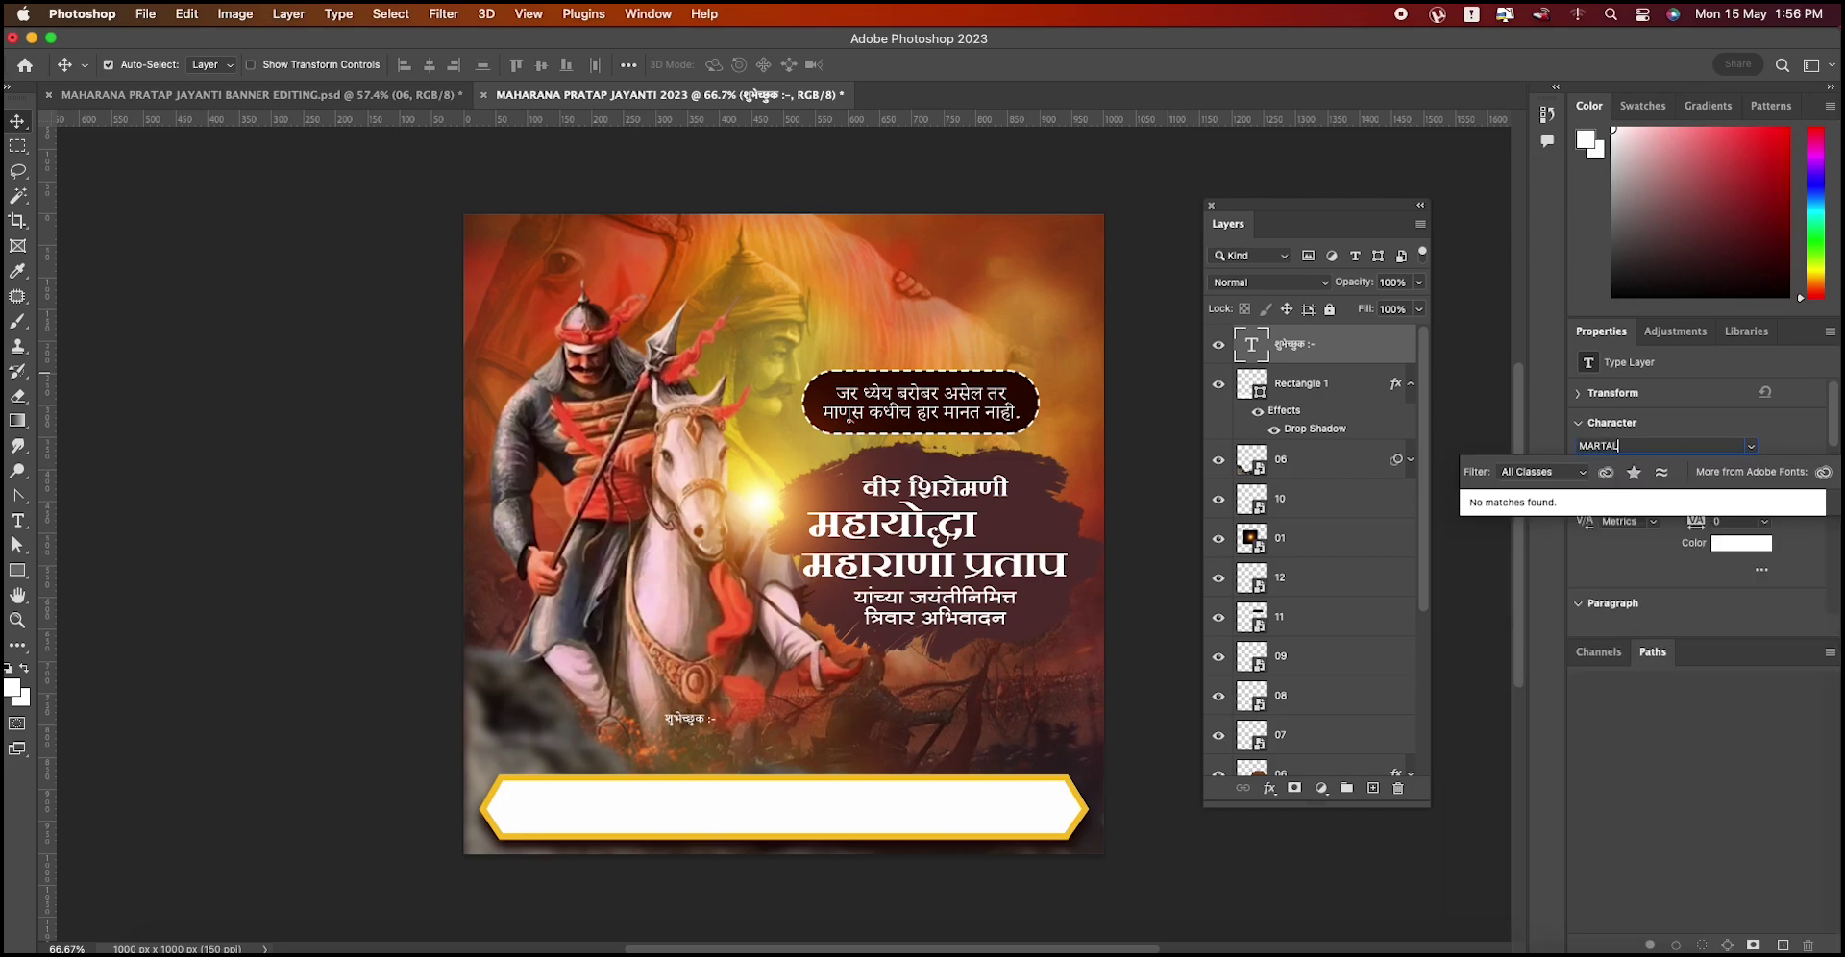
key(BackSpace)
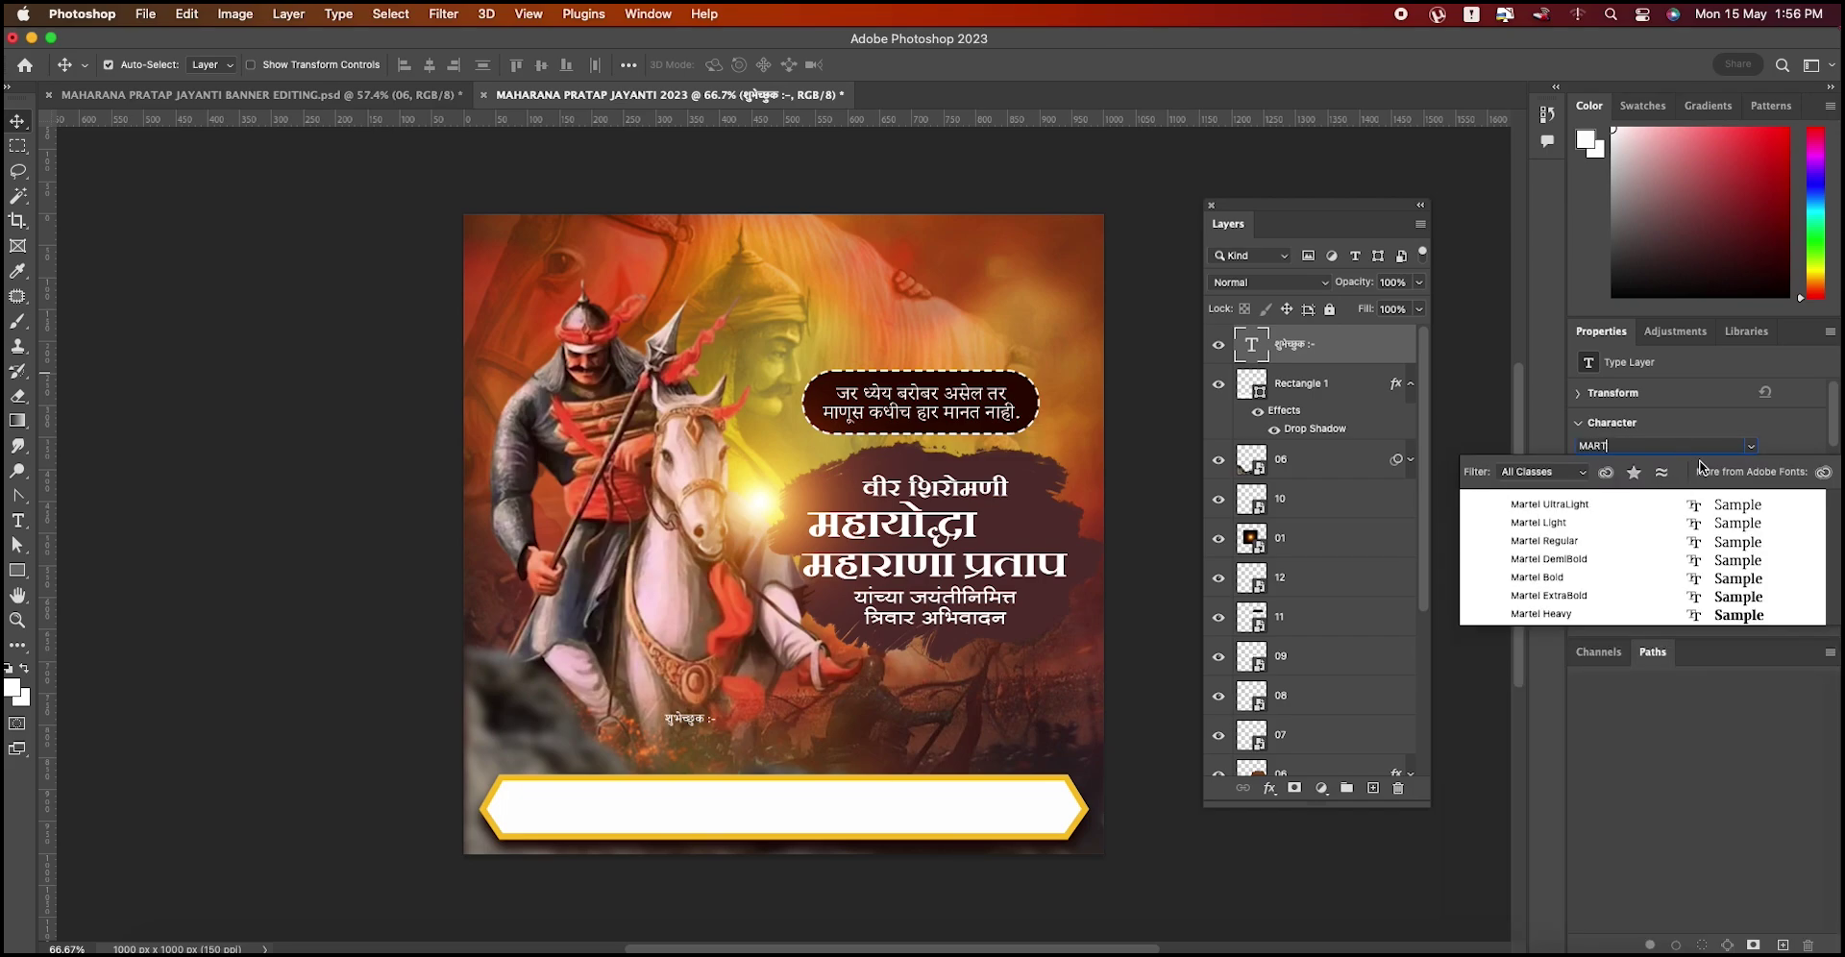
key(Return)
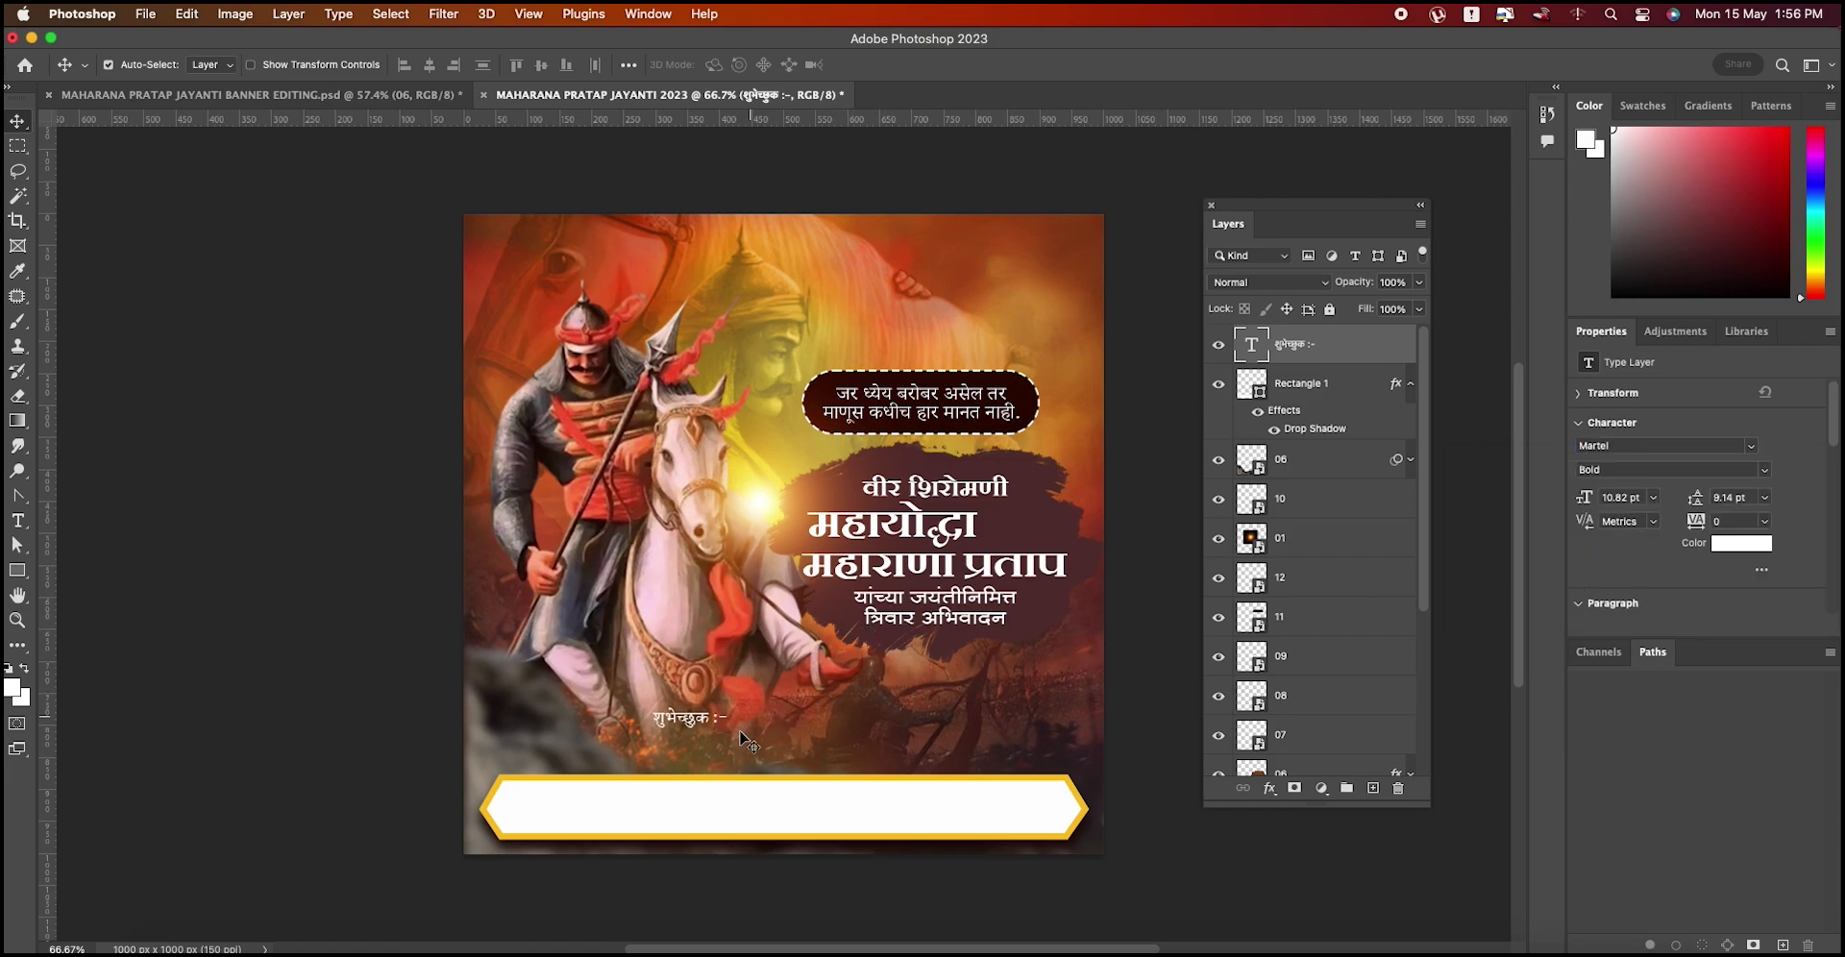
drag(685, 732, 562, 801)
click(1732, 542)
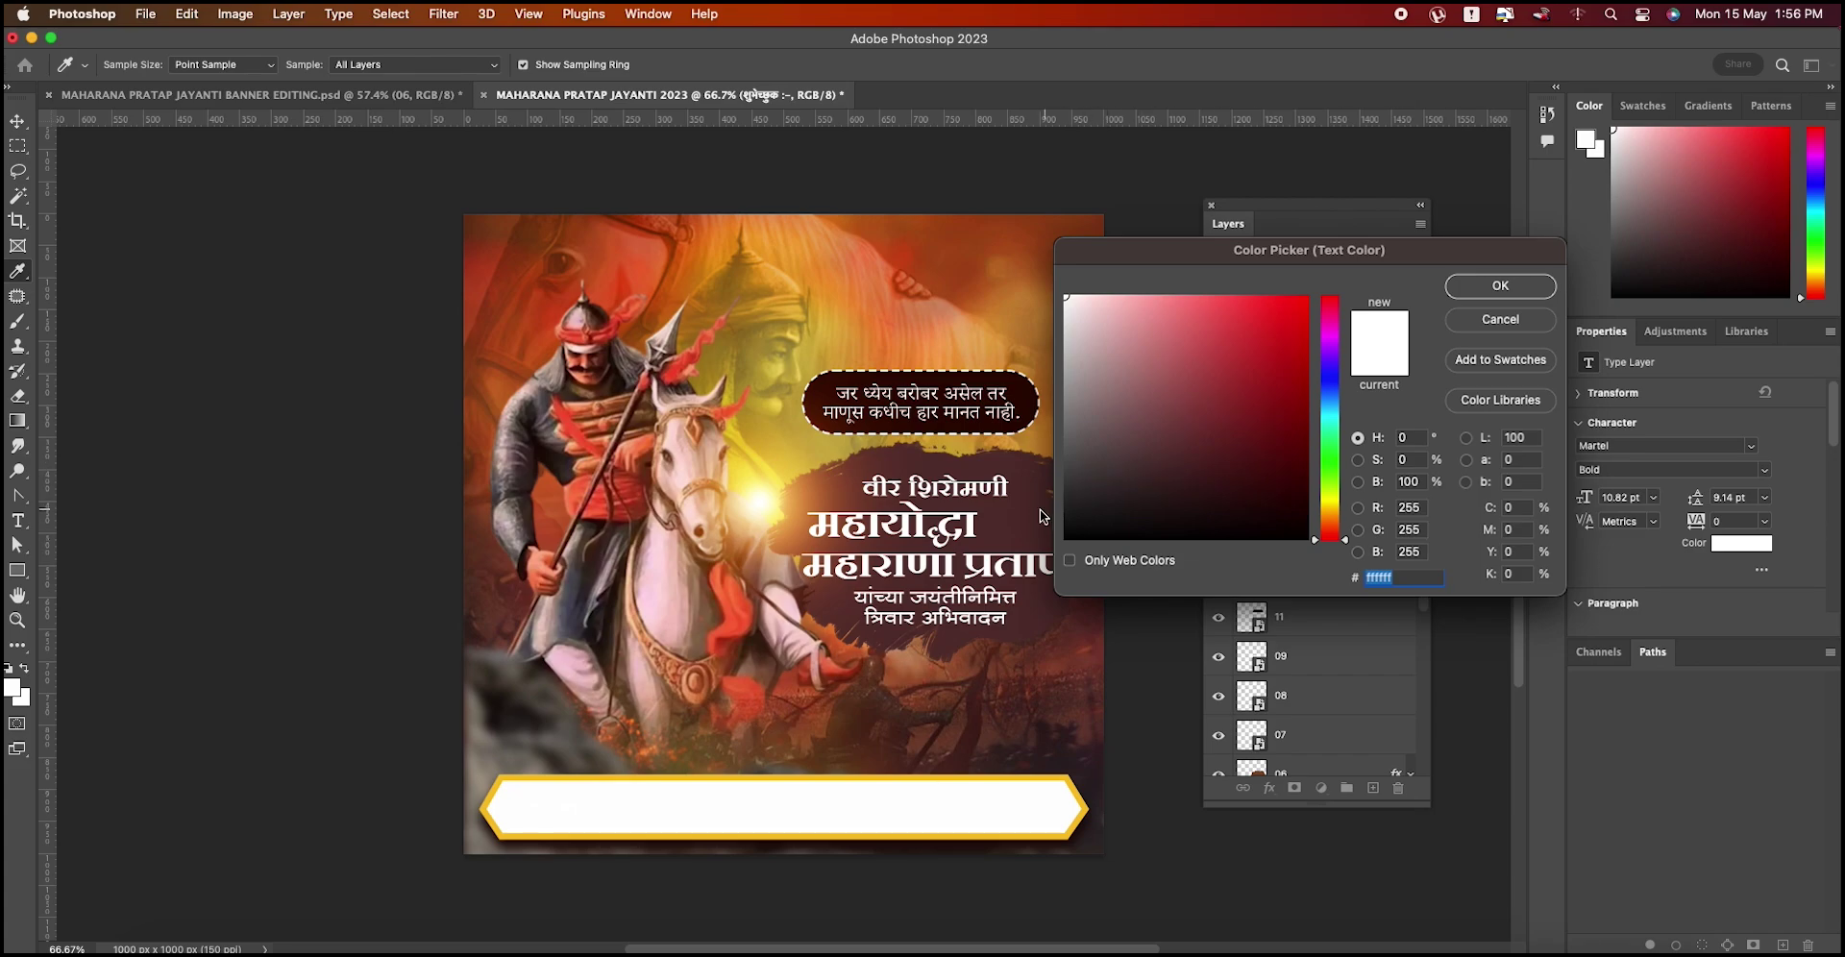
click(1040, 516)
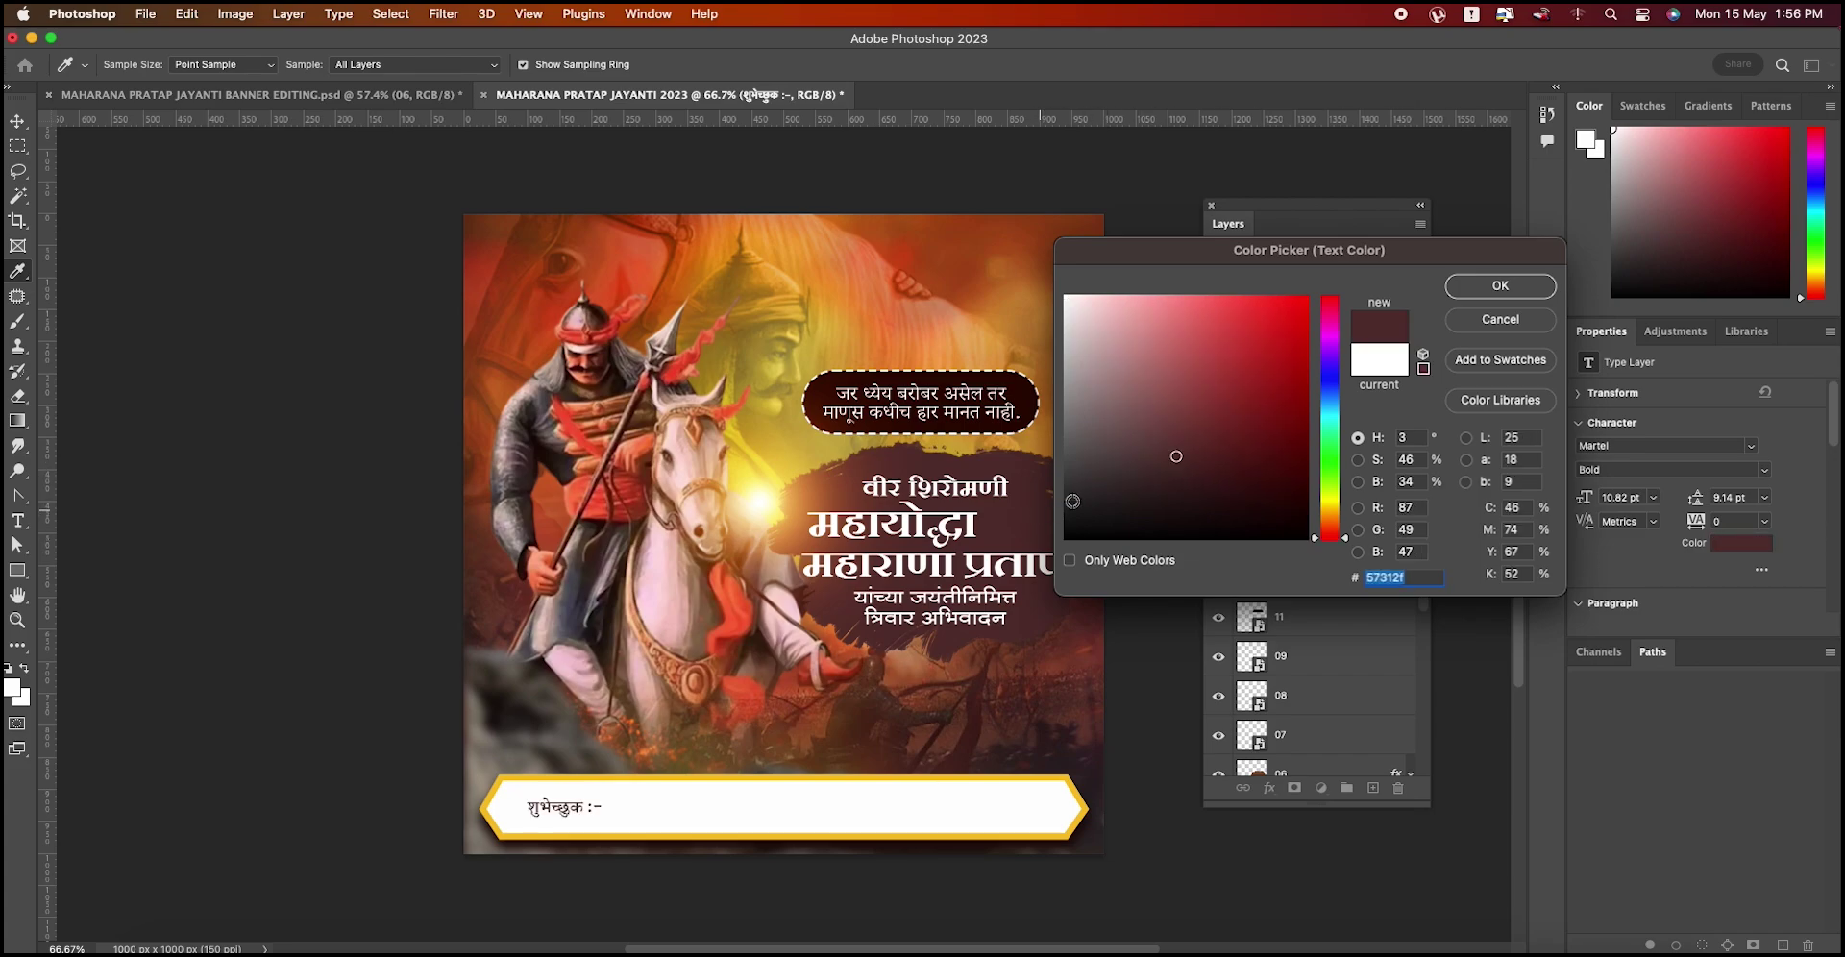
click(1476, 300)
Step: Settle the label's font size at 15 pt, nudging it slightly right and down
double_click(1615, 495)
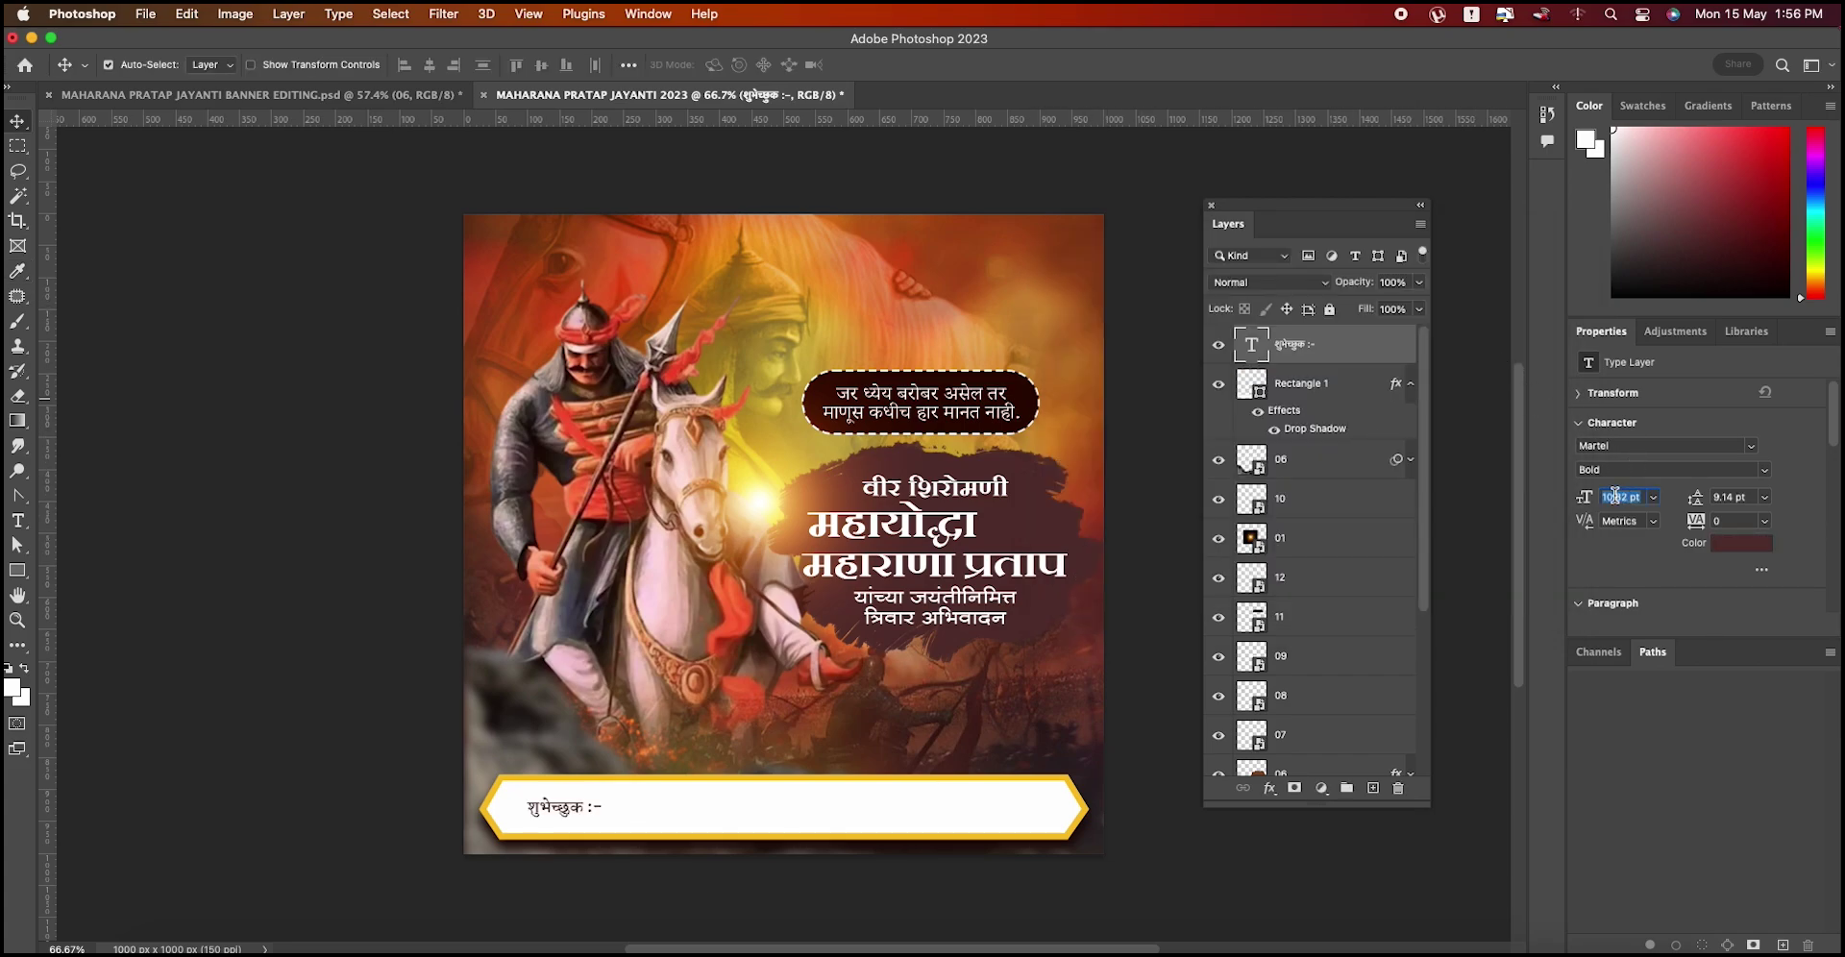
text(40)
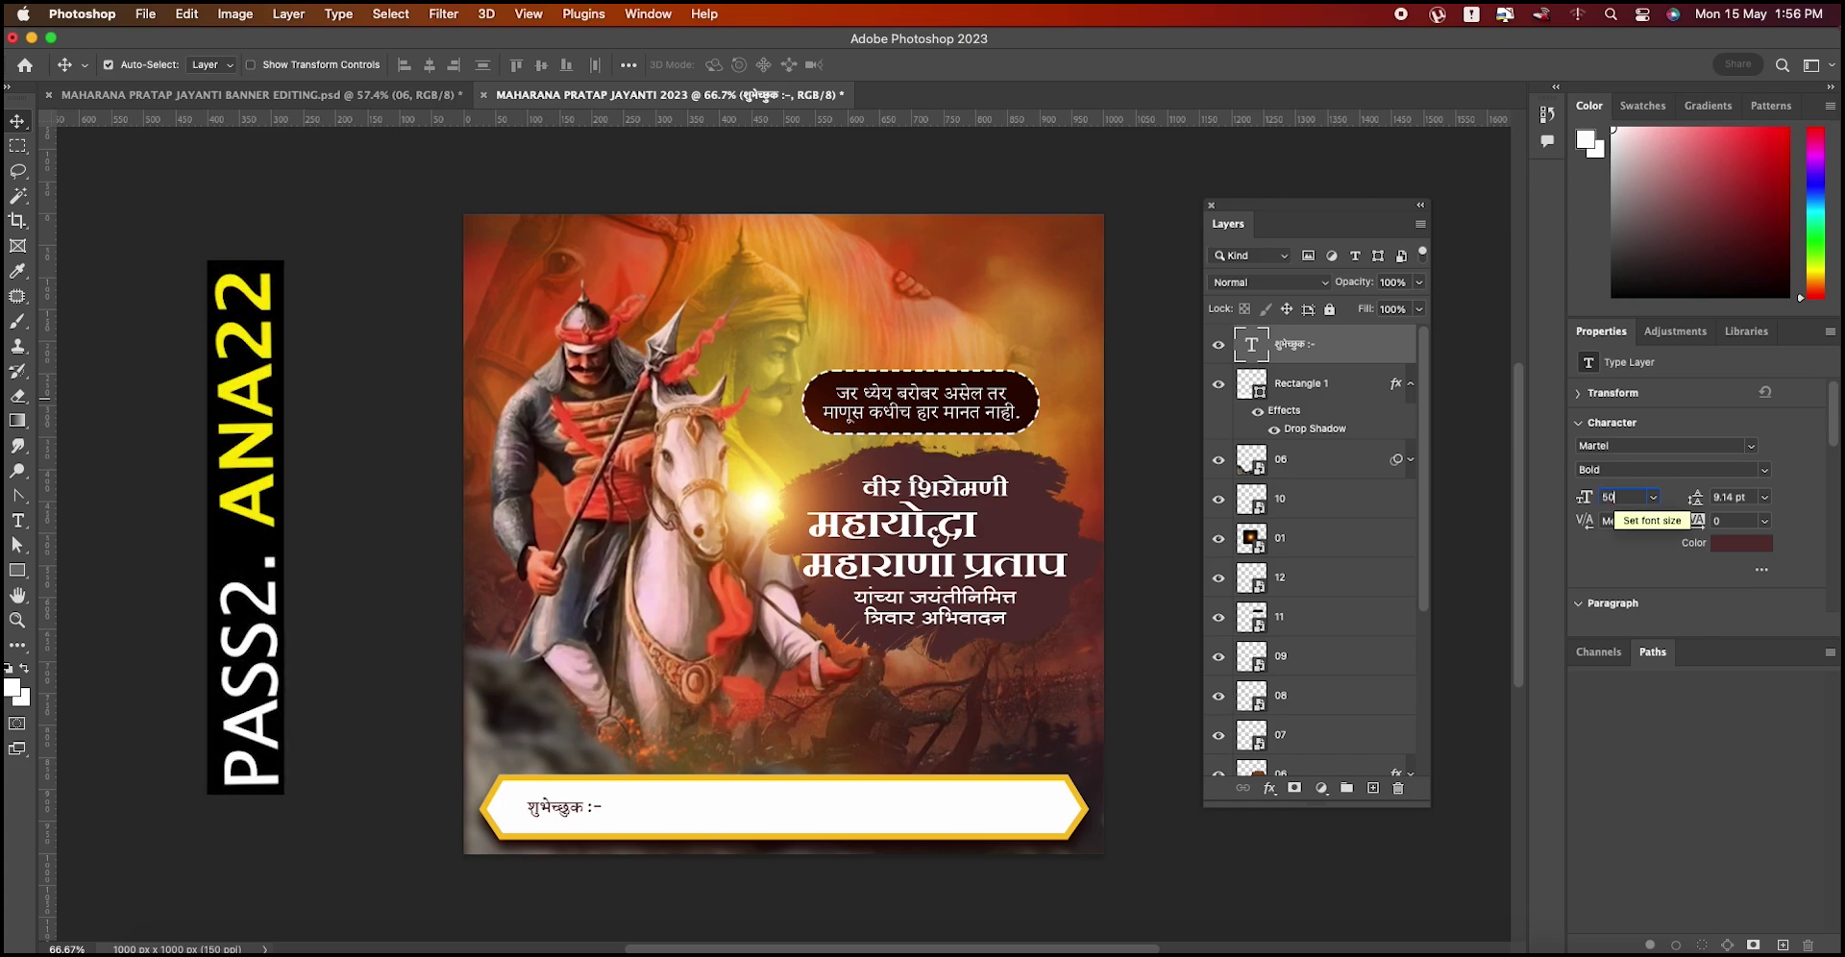
key(Return)
text(20)
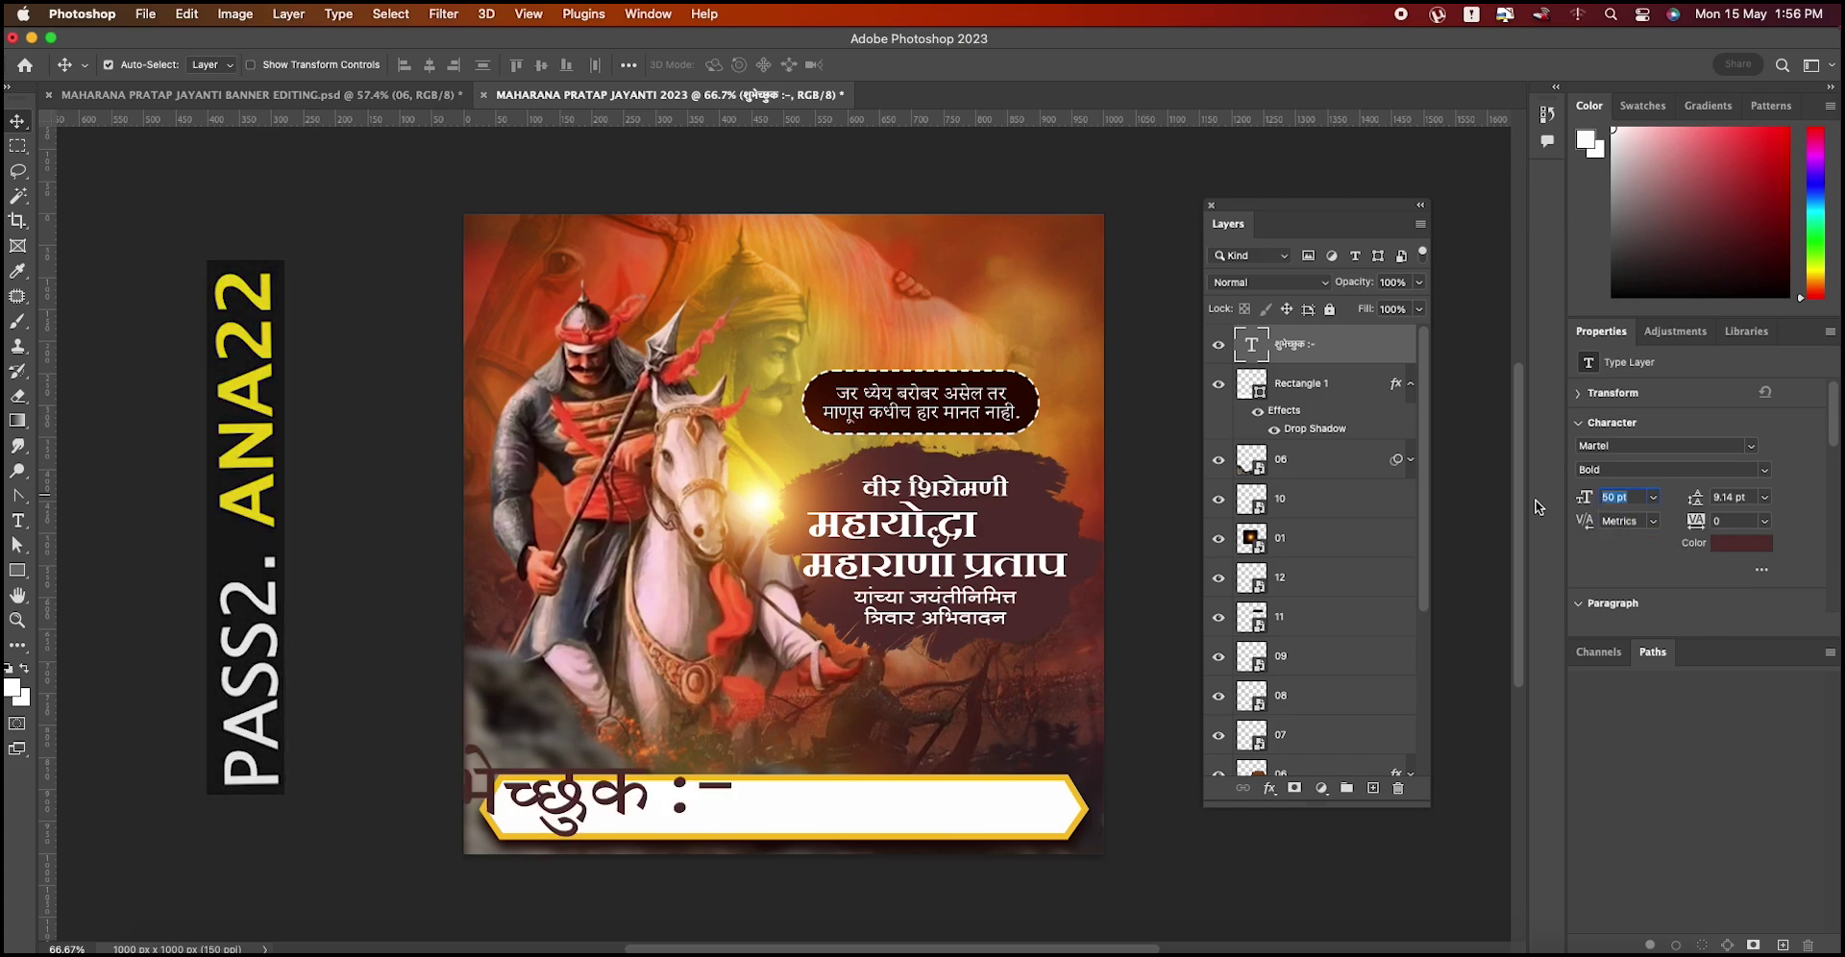
key(Return)
scroll(560, 819, up, 3)
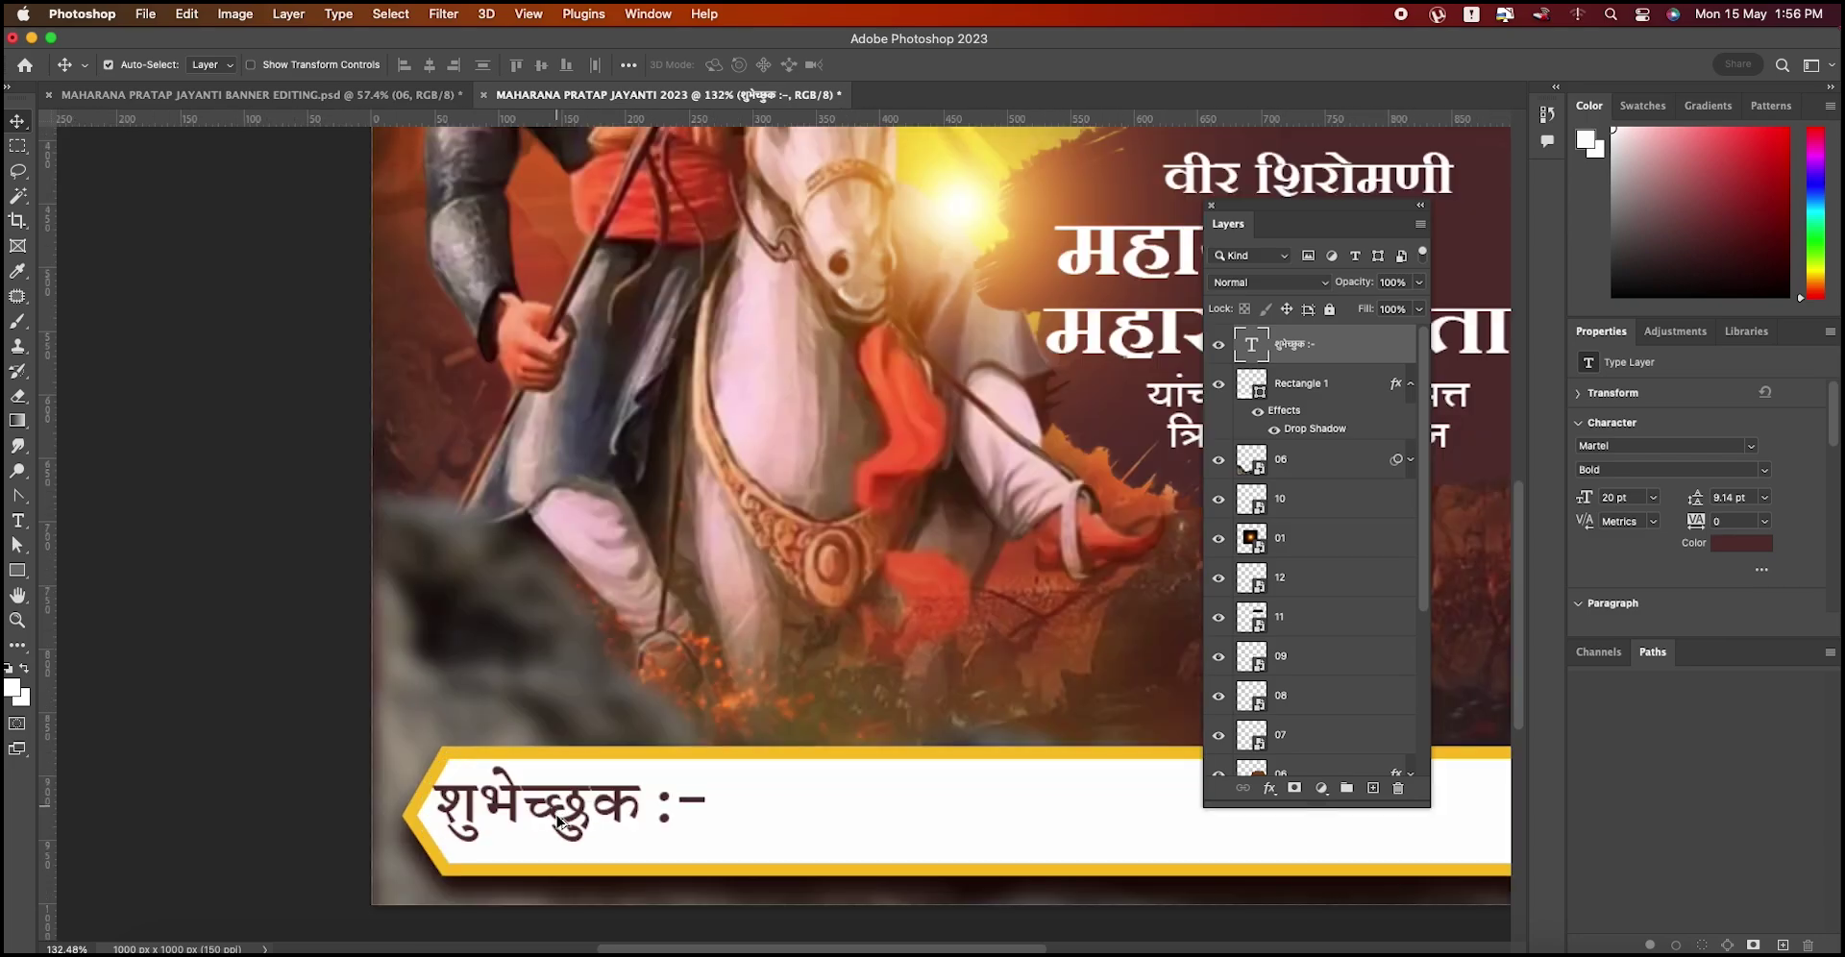
drag(625, 820, 637, 829)
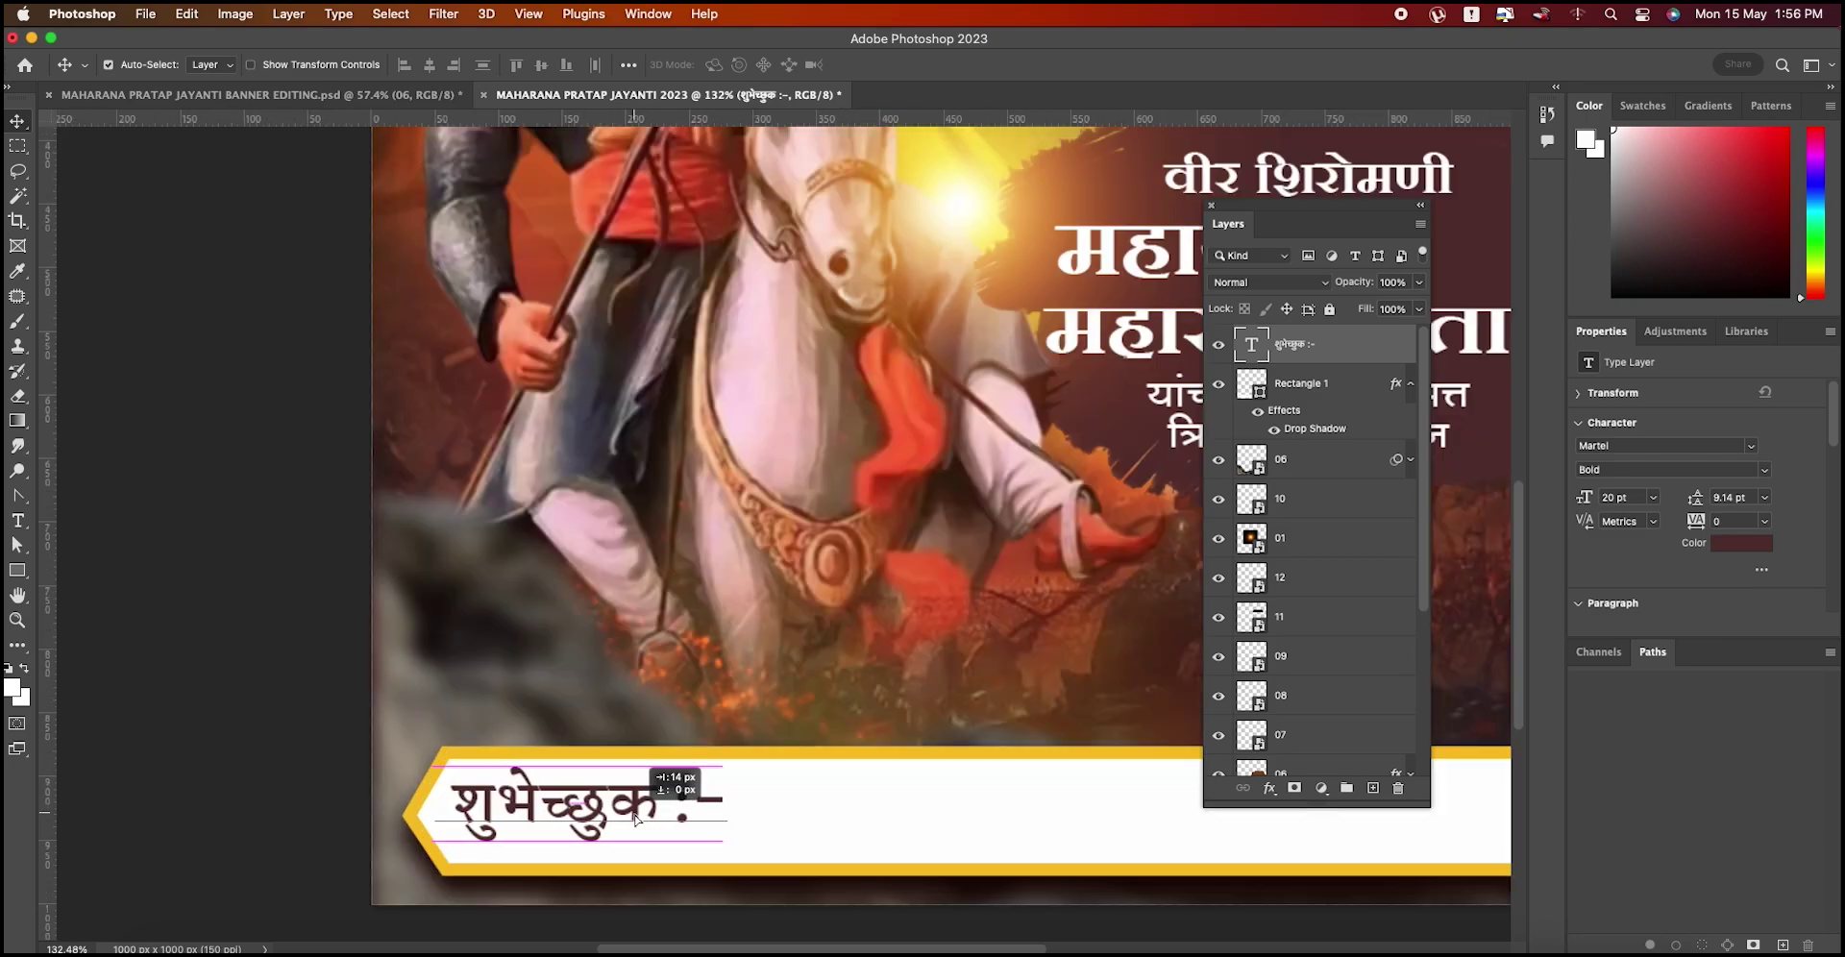
click(1629, 497)
key(BackSpace)
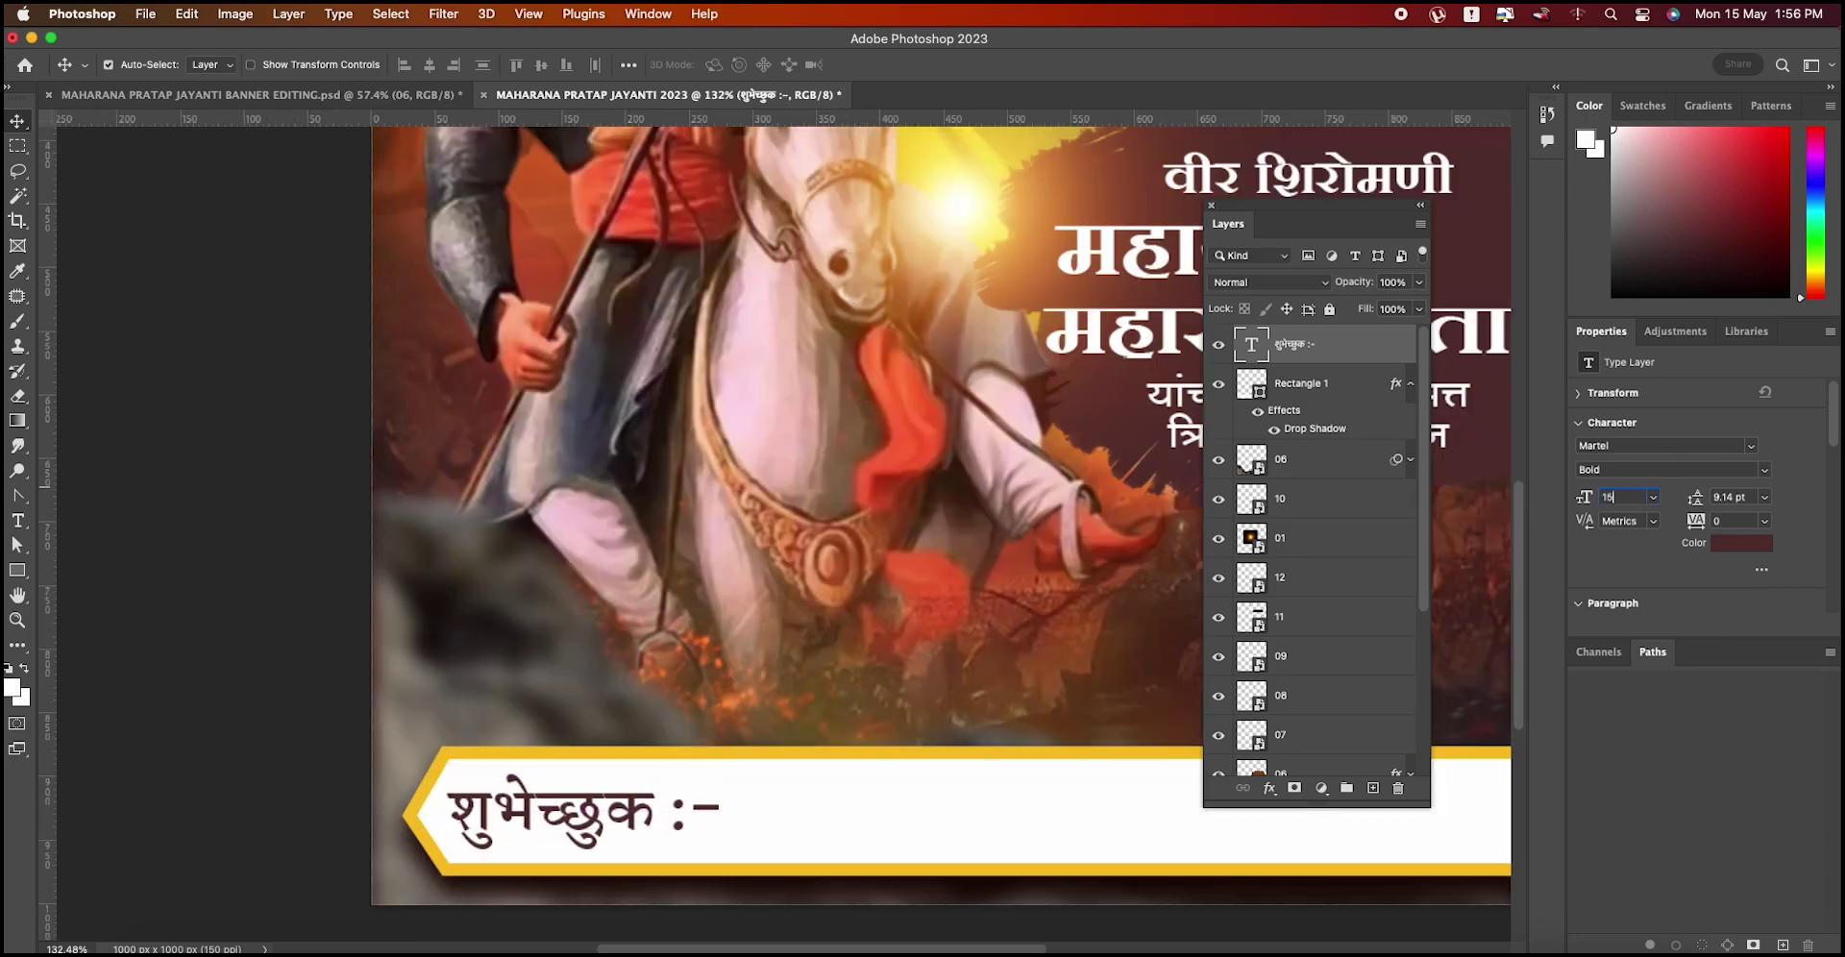
text(15)
key(Return)
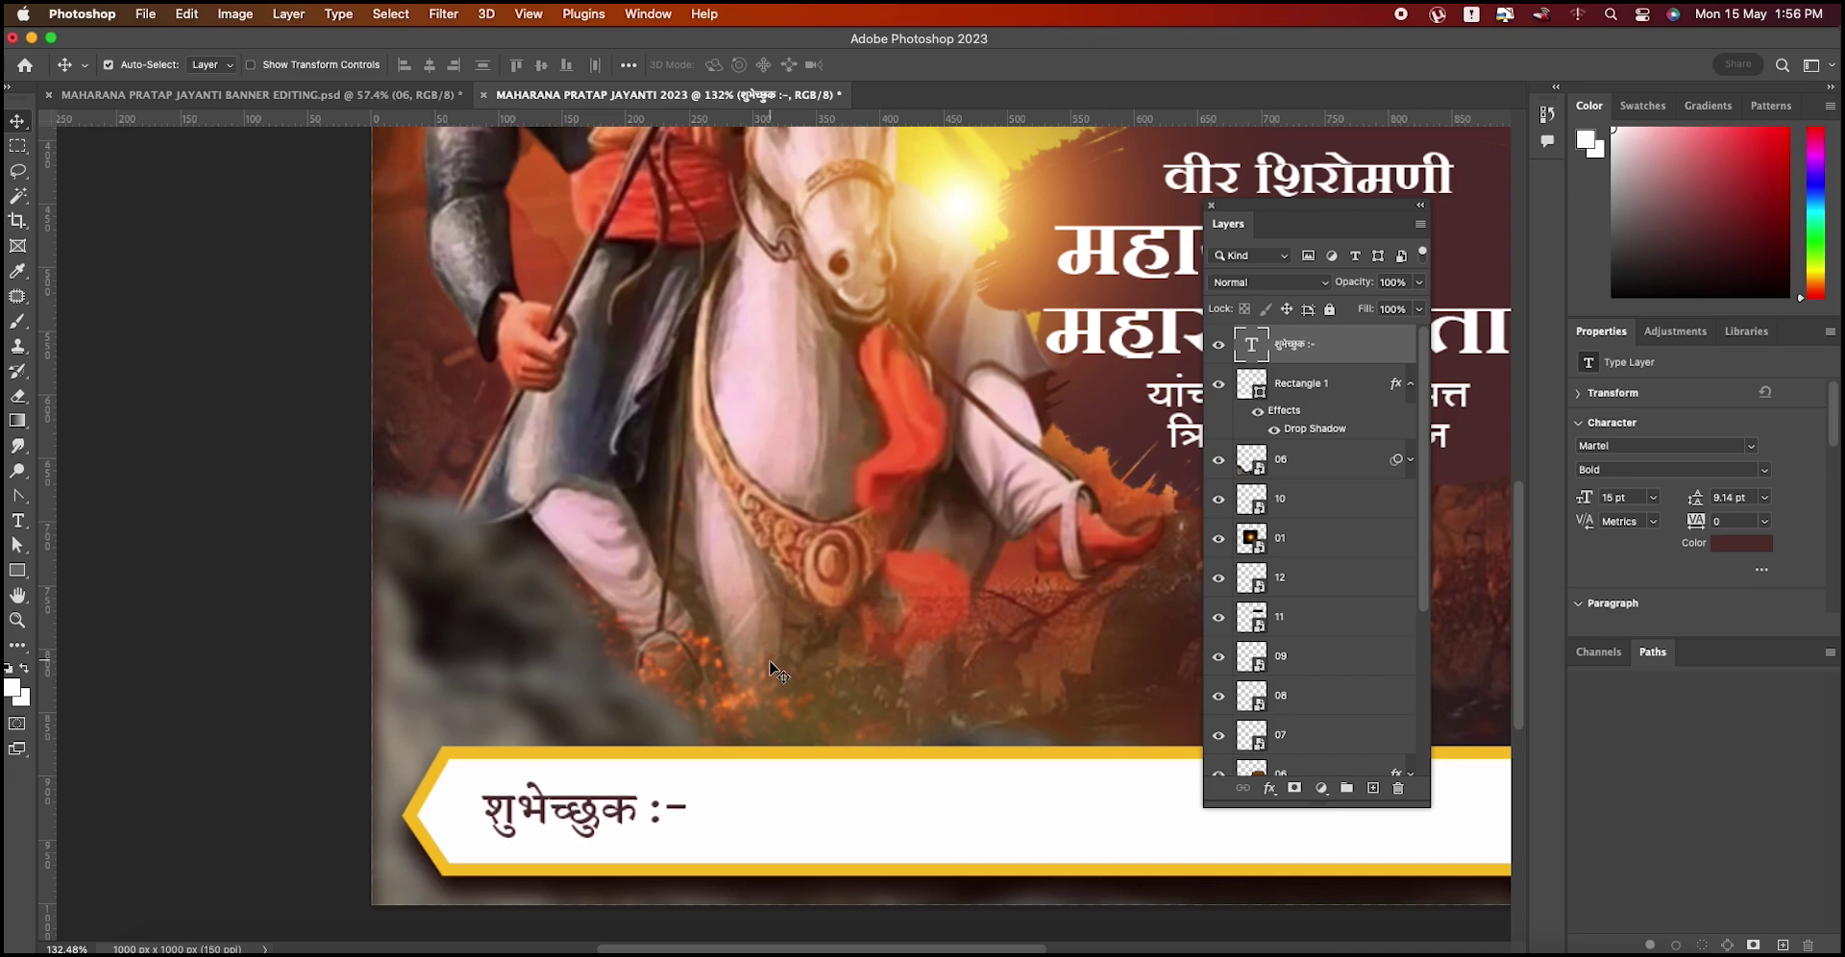
scroll(770, 667, up, 5)
scroll(738, 634, down, 10)
Step: Dock the Layers panel beside Channels and Paths and hide the rulers
scroll(738, 634, up, 2)
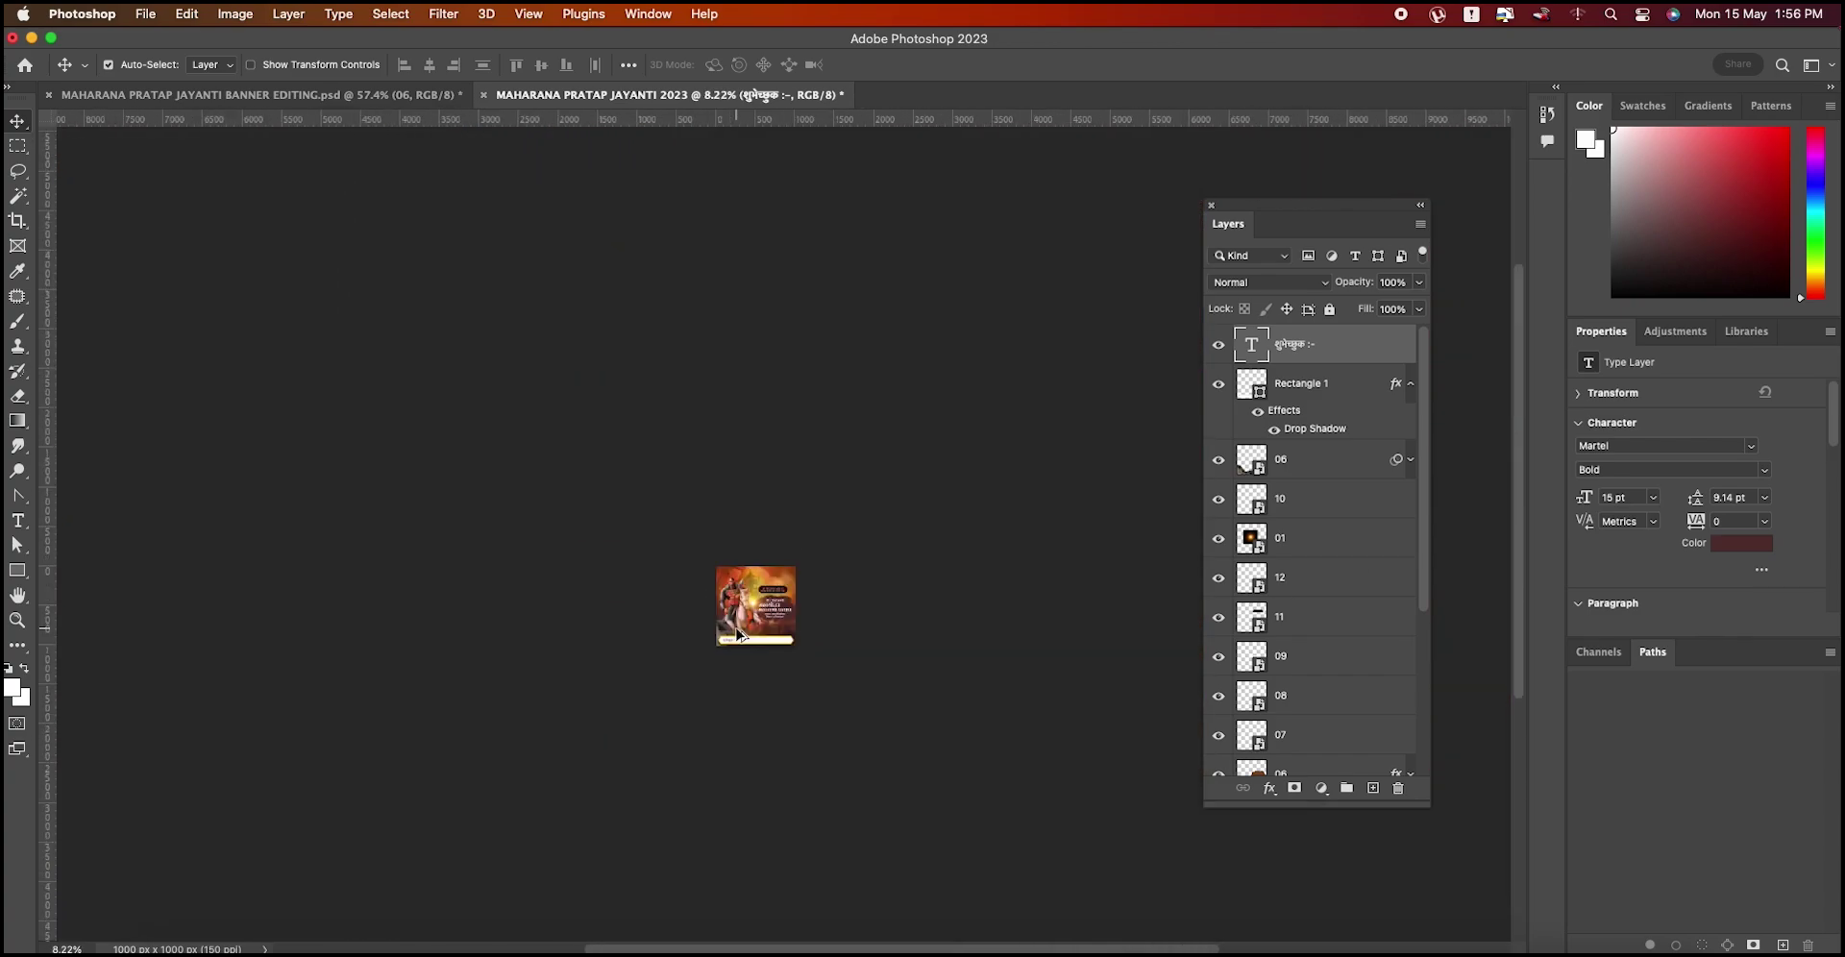
scroll(738, 634, up, 4)
scroll(738, 634, up, 3)
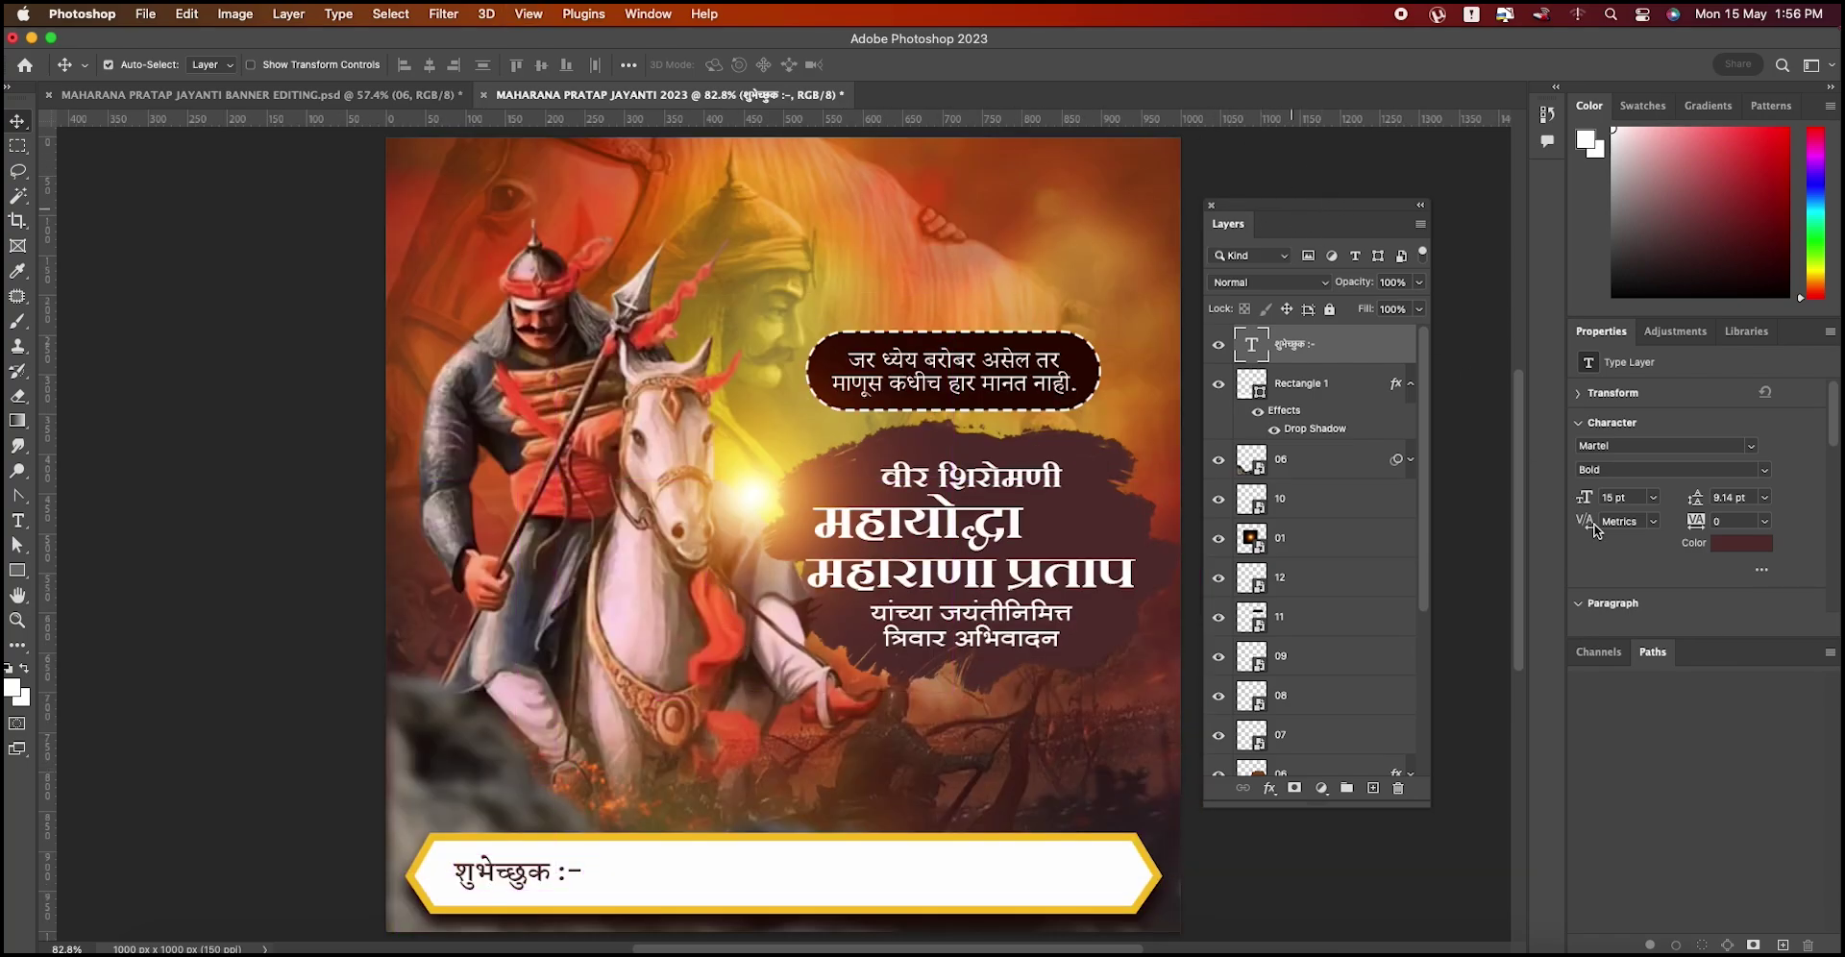
drag(1305, 222, 1710, 651)
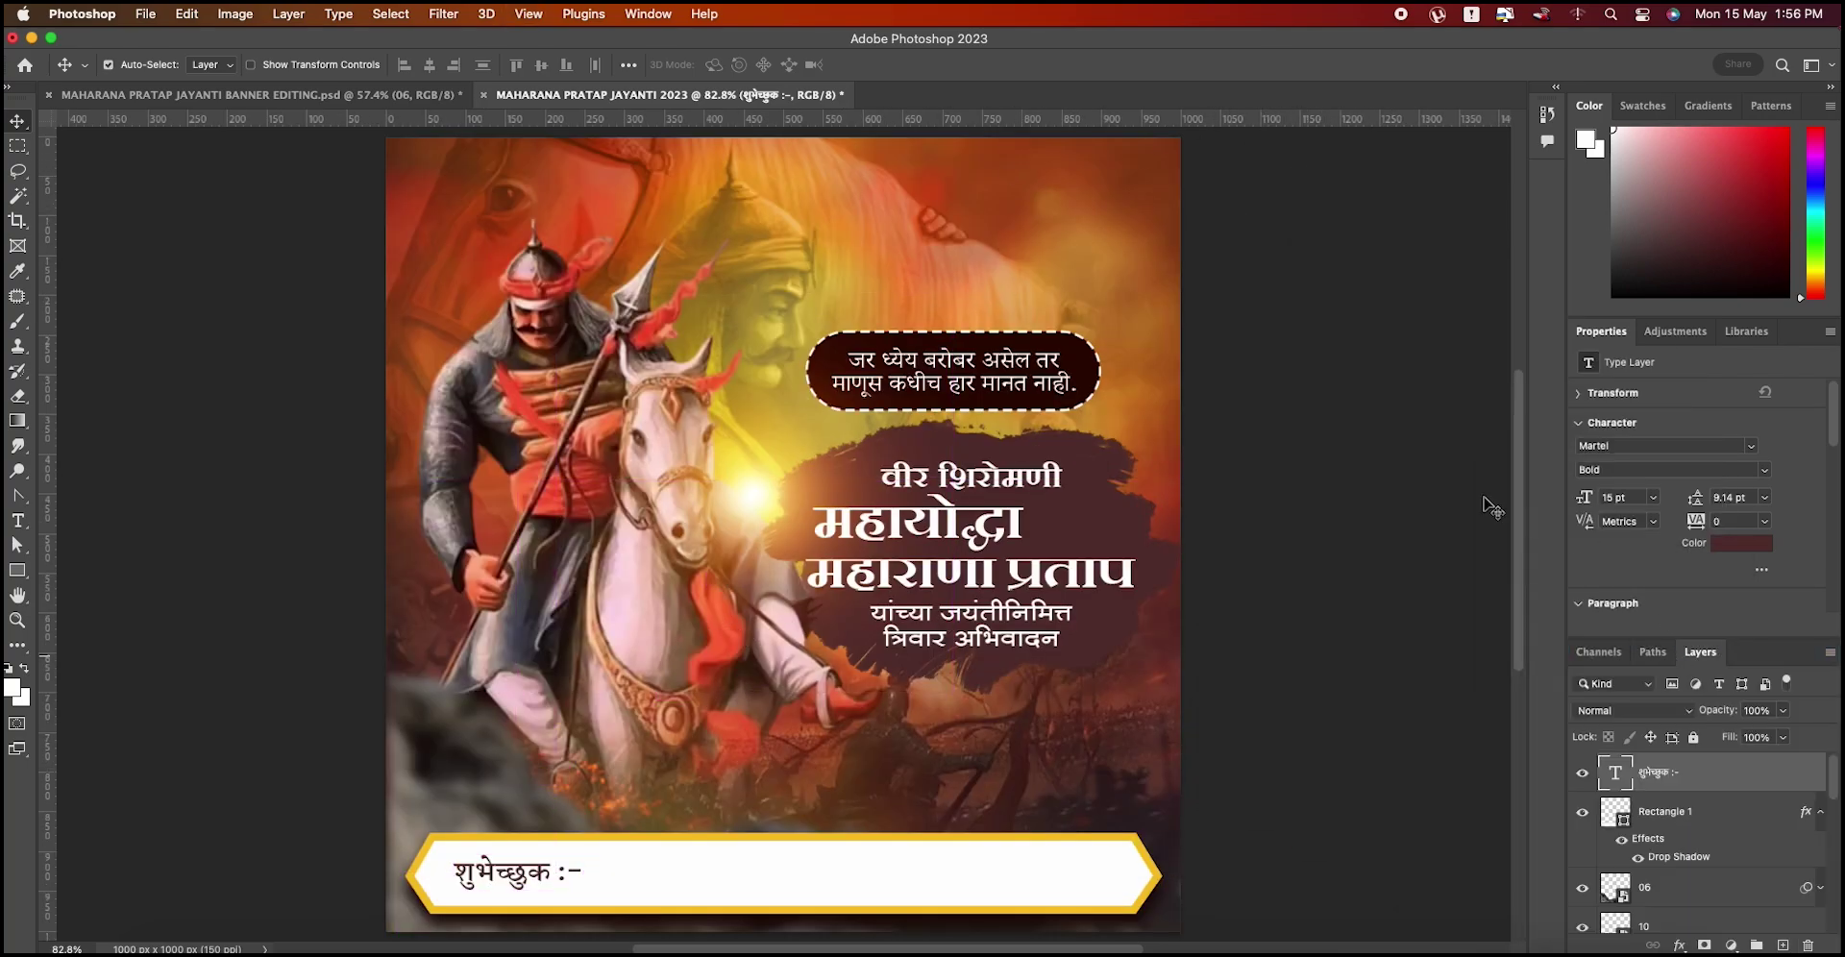
scroll(922, 485, down, 1)
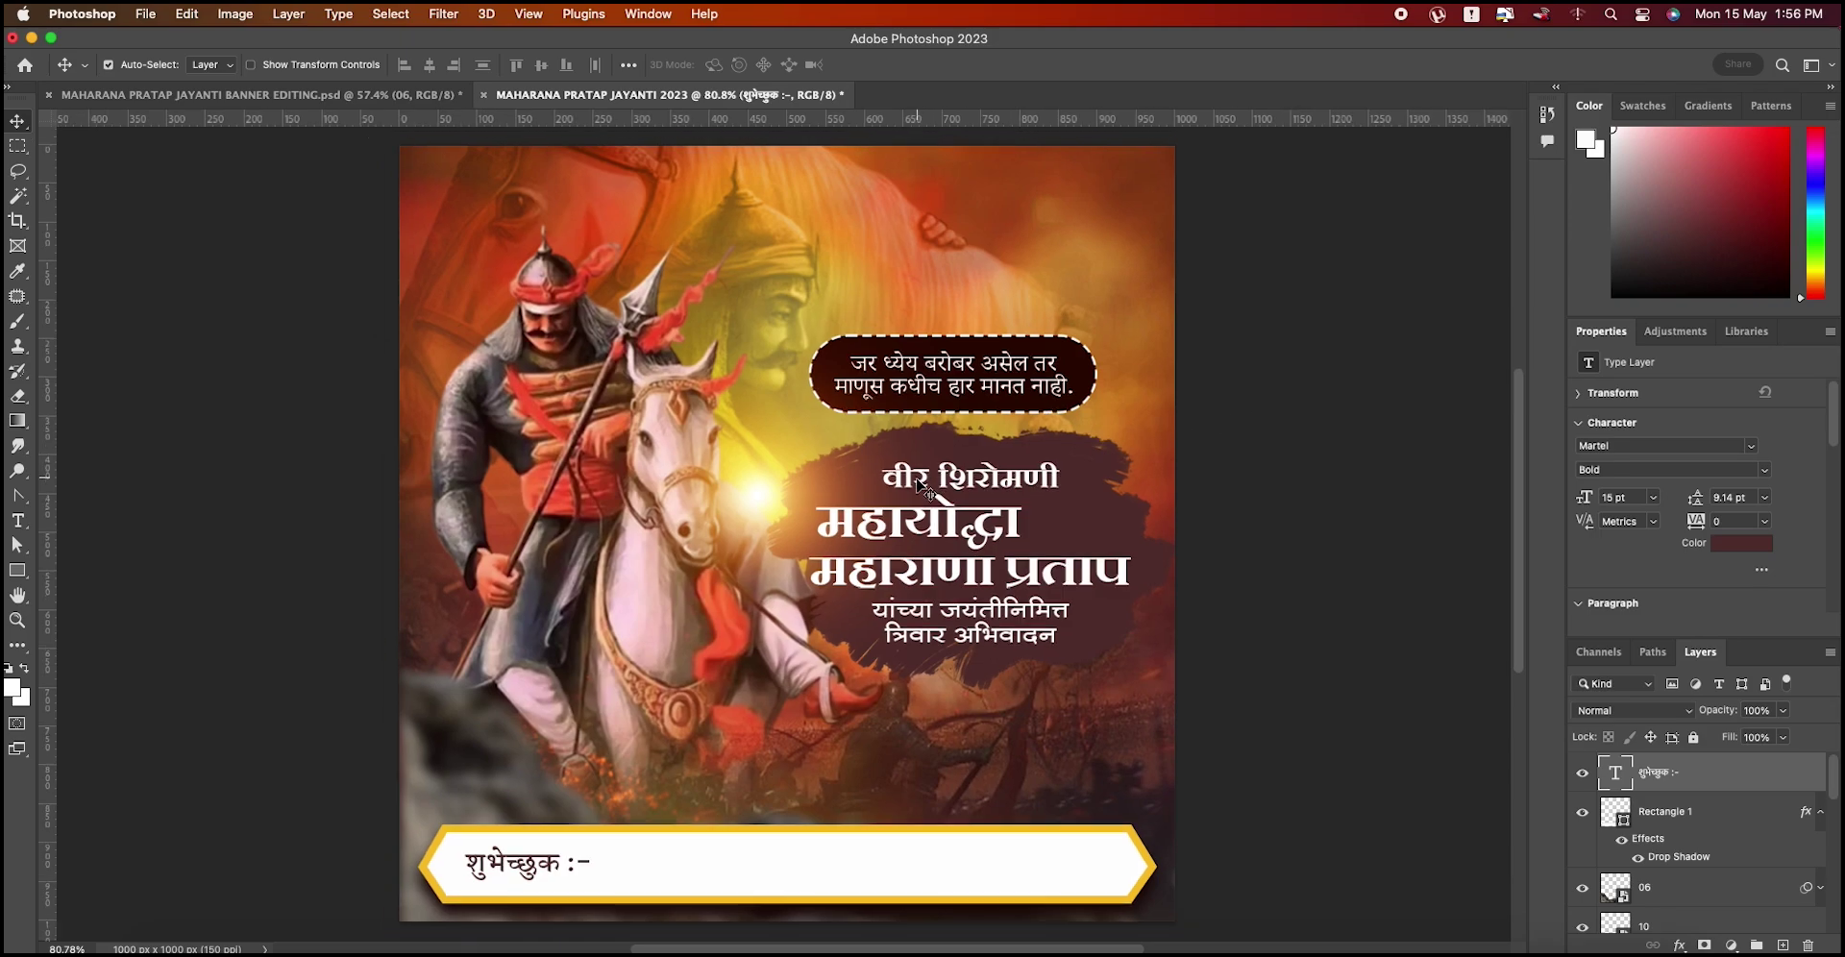
key(ctrl+r)
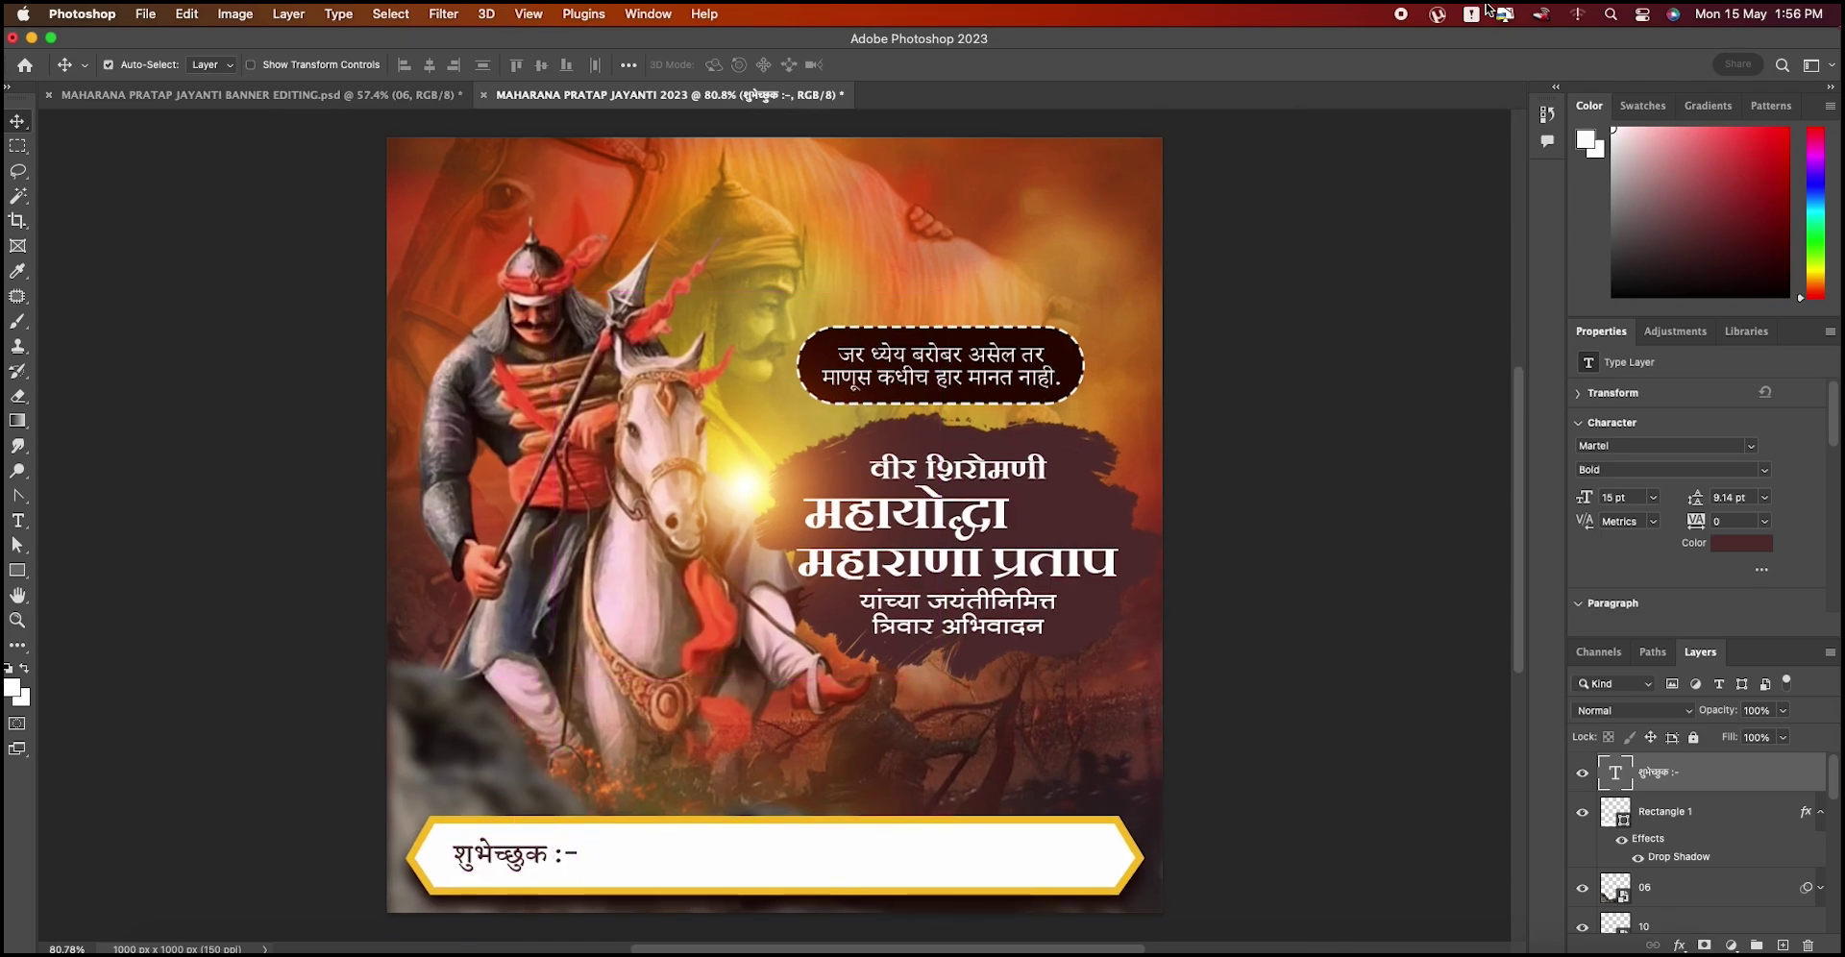